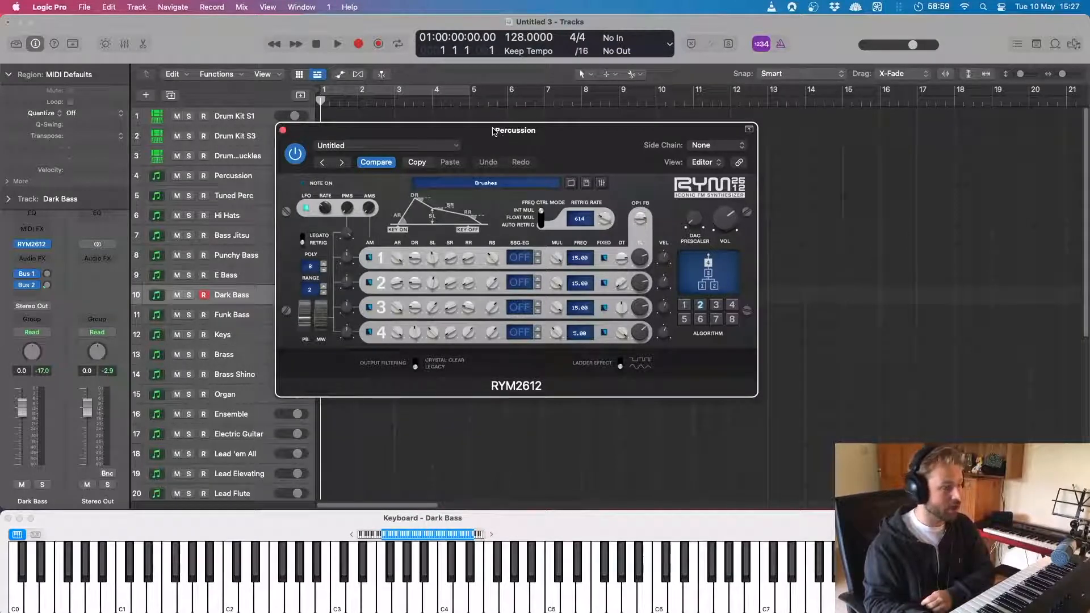
Step: Close the Percussion synth window and inspect the Sampler instrument on the Drum Kit S1 track
click(282, 130)
click(237, 118)
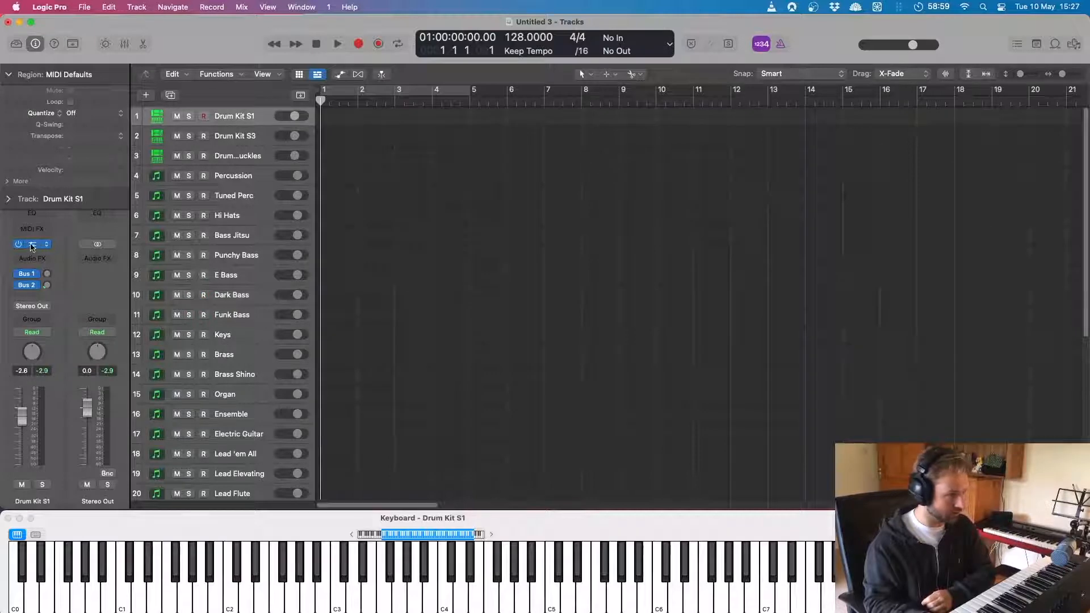
click(32, 245)
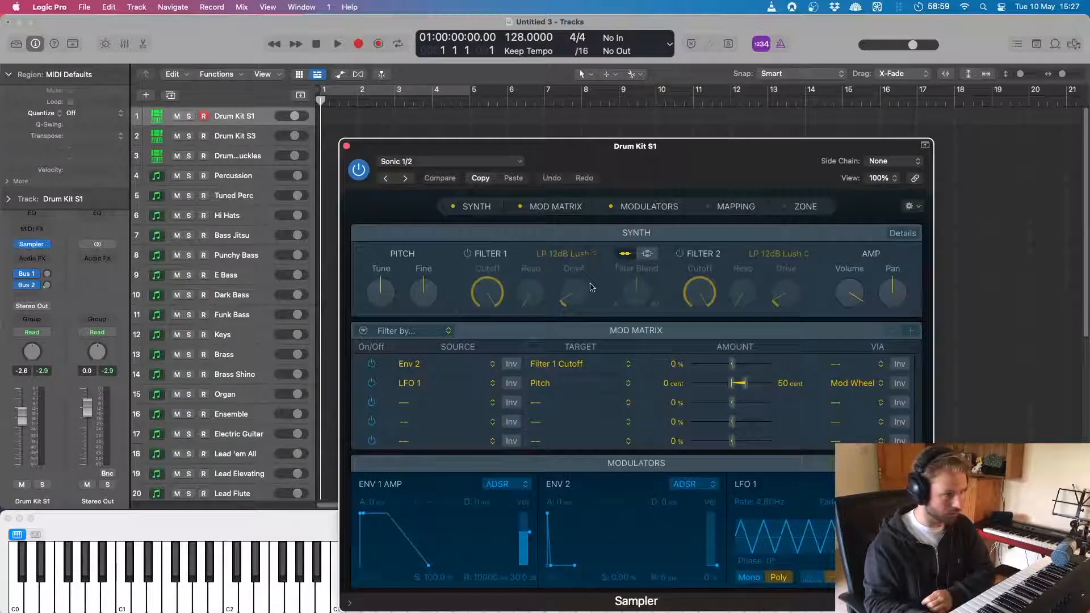
click(346, 147)
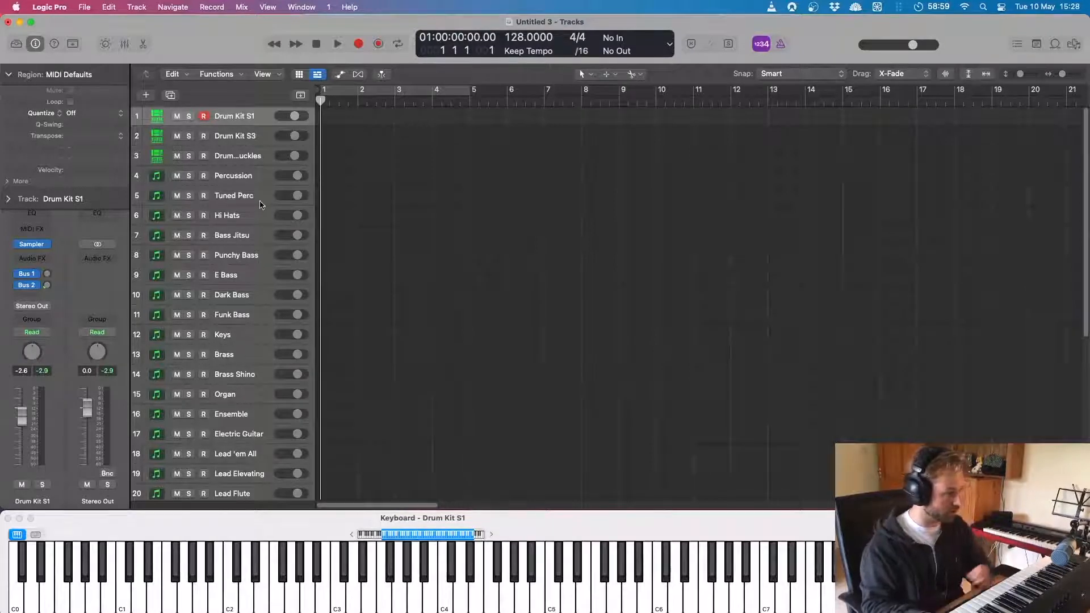
Step: Record a two-bar drum pattern on the Drum Kit S1 track and quantize it to 1/16 Note
click(250, 394)
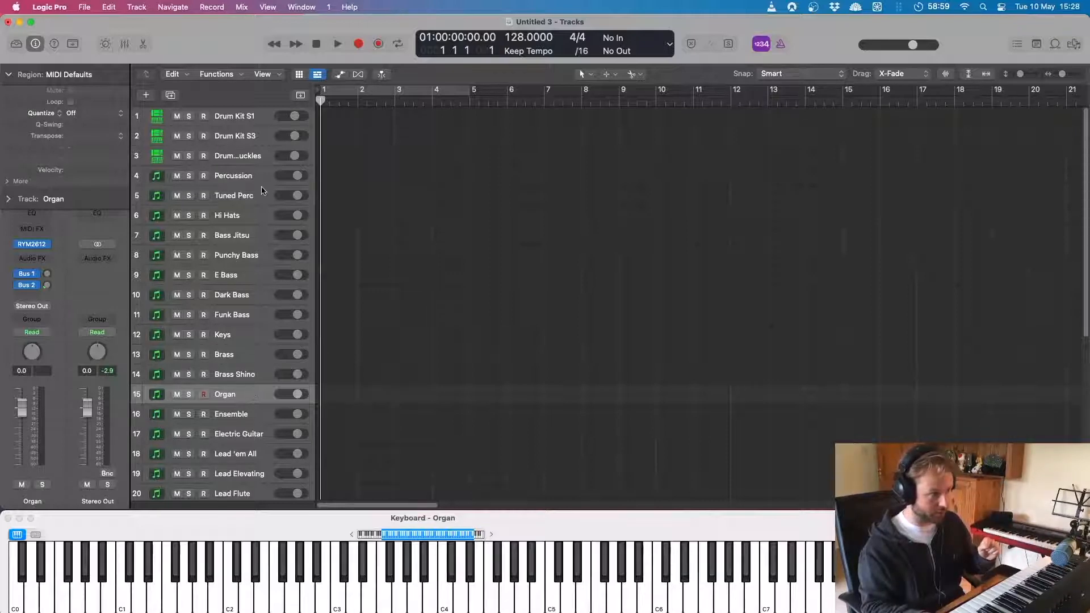
click(240, 117)
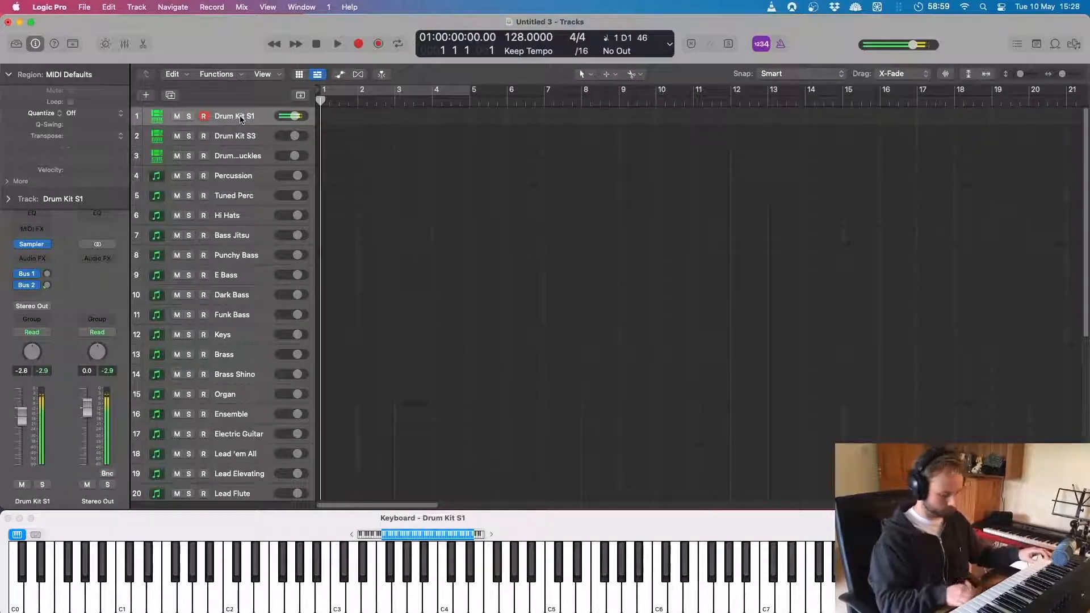
key(r)
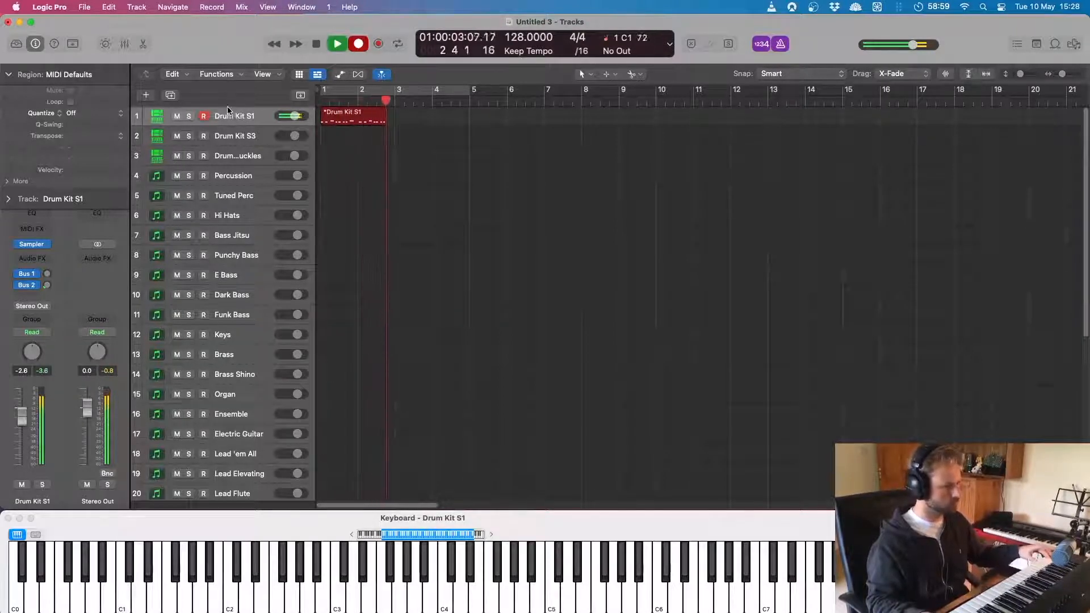
key(space)
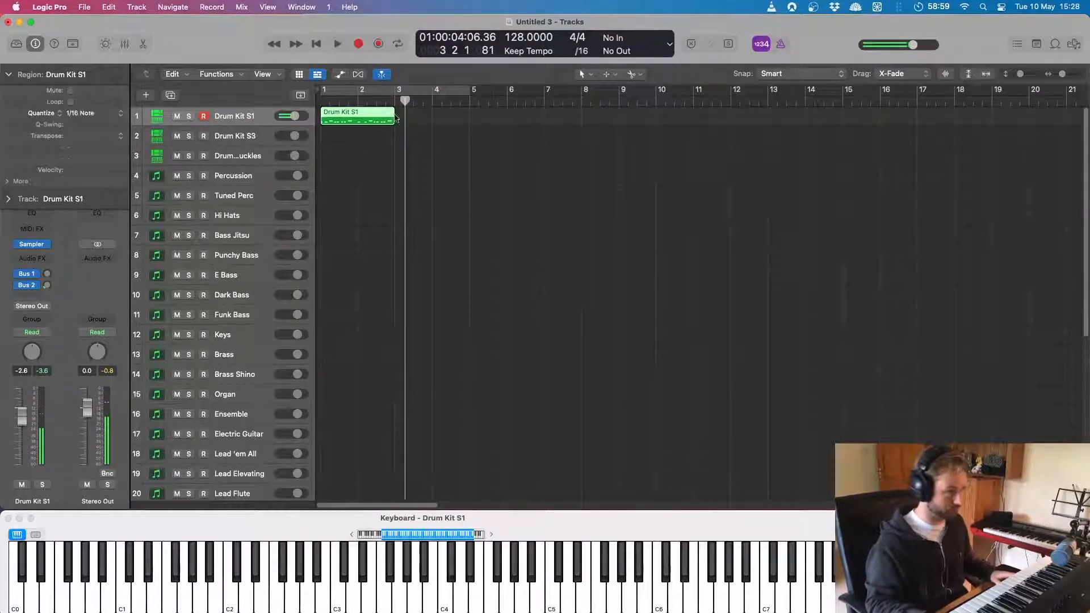
Step: Enable the cycle range over the first four bars and play back the recorded drum pattern
click(328, 93)
key(space)
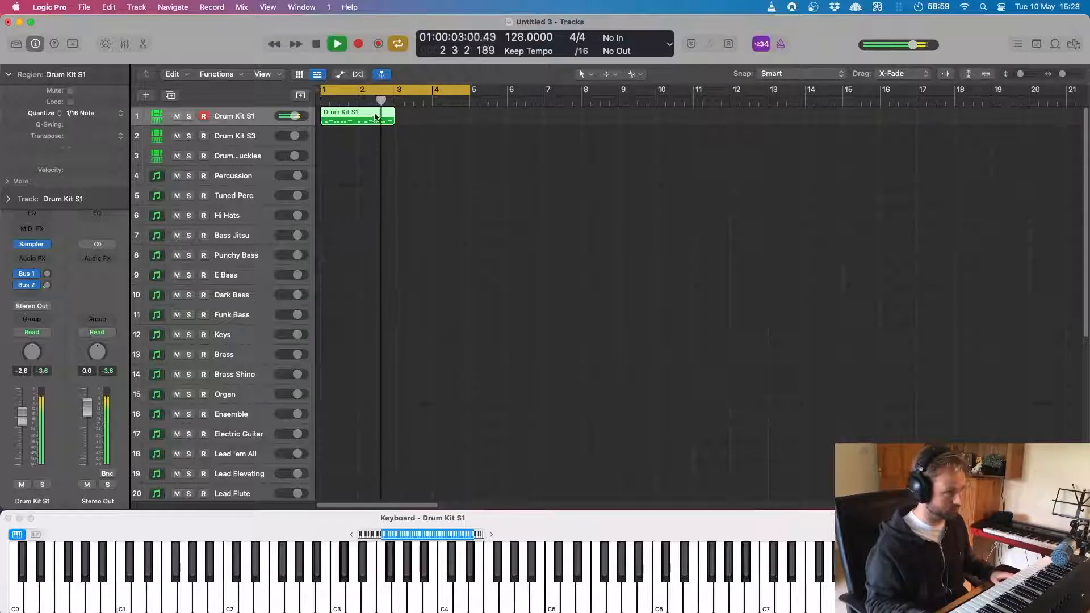
key(space)
Step: Try 1/8 Note quantization on the Drum Kit S1 region during playback and set it back to 1/16 Note
click(93, 114)
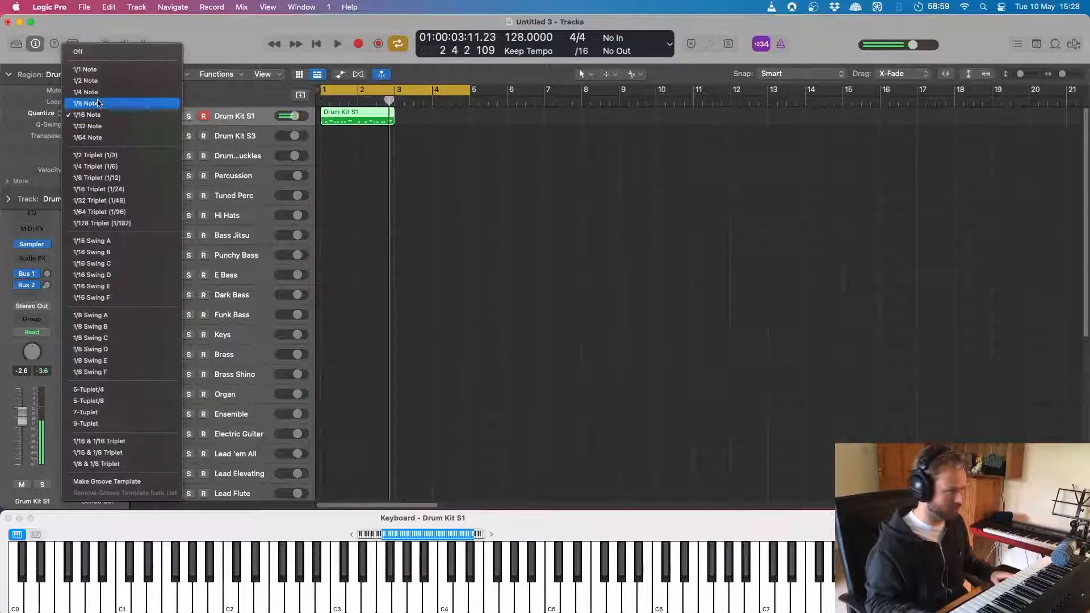
click(95, 103)
key(space)
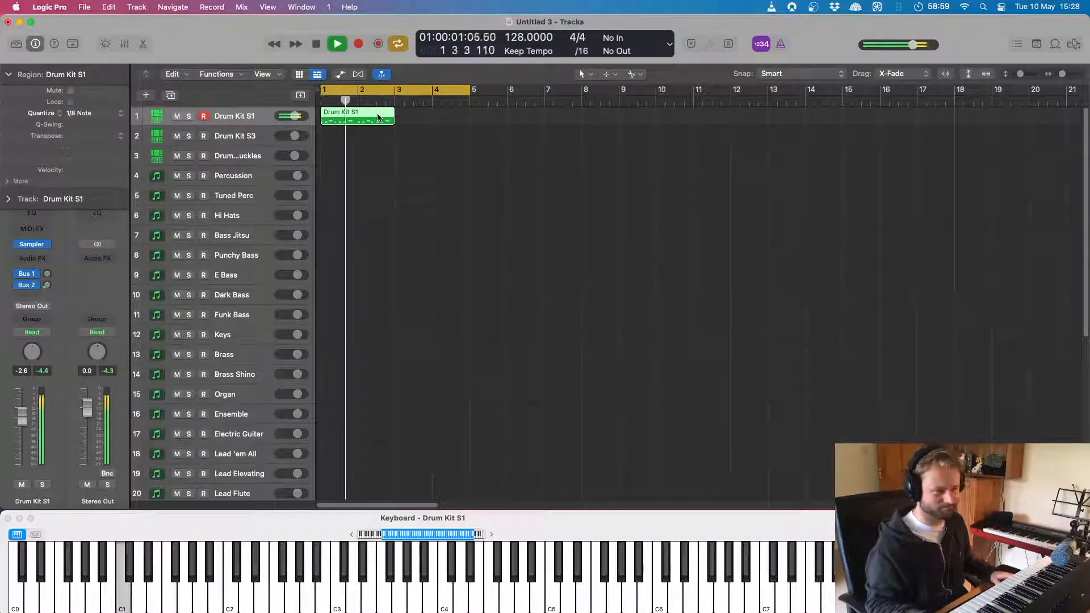
key(space)
click(73, 116)
click(77, 123)
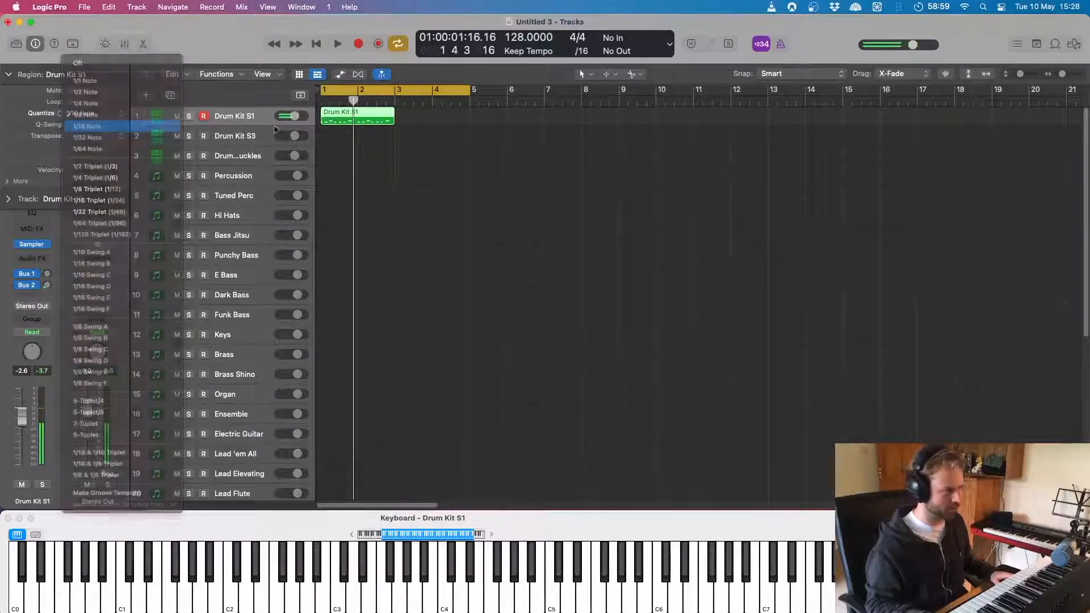
Step: Move the last seven notes of the Drum Kit S1 region one sixteenth earlier in the Piano Roll and play it back
double_click(361, 118)
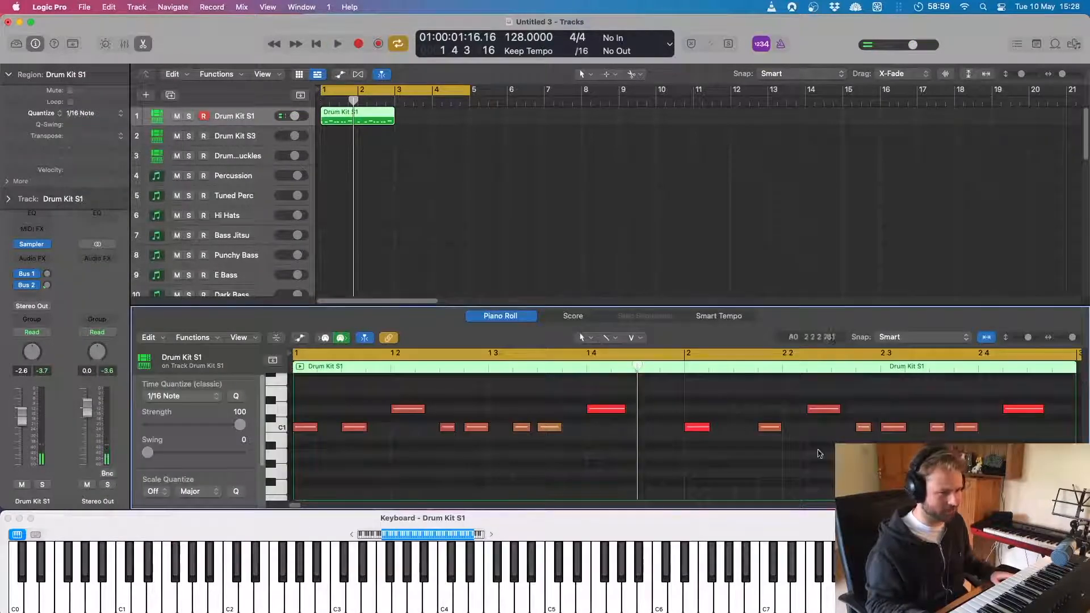
drag(1020, 392, 748, 434)
key(space)
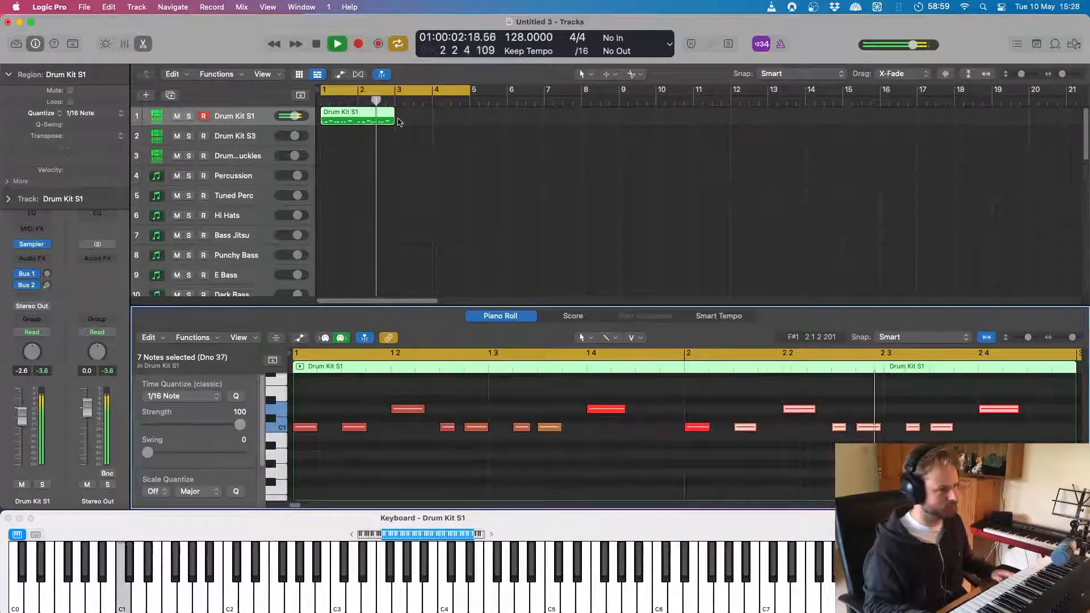
key(space)
Step: Copy the Drum Kit S1 region to bar 3, turn the copy's final D1 note into two short hits, and play it back
drag(356, 119, 432, 119)
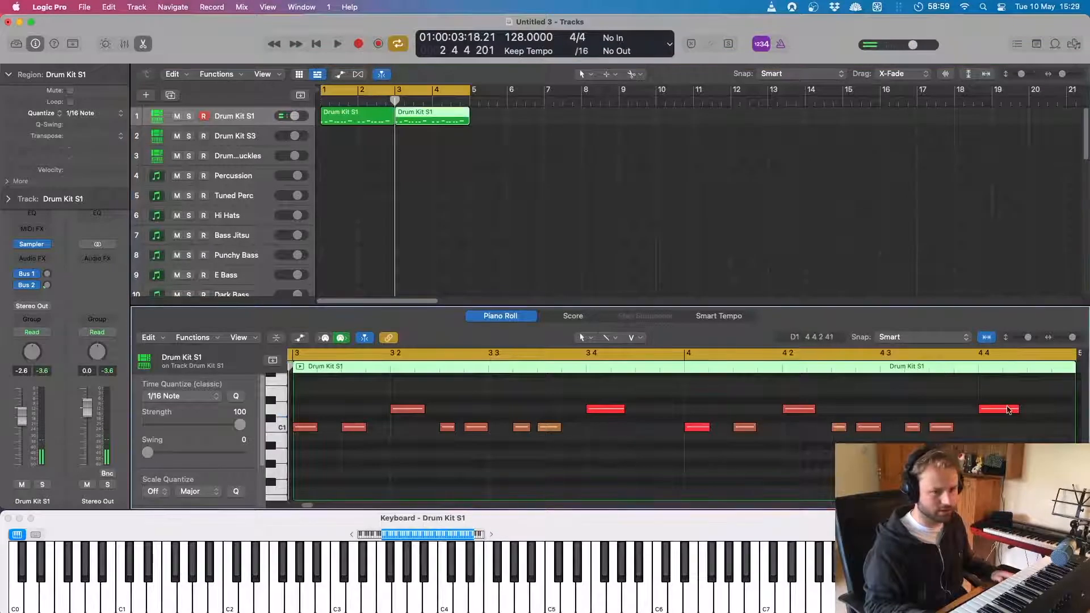
mouse_move(1016, 408)
mouse_down()
mouse_move(997, 409)
mouse_move(1016, 411)
mouse_up()
key(space)
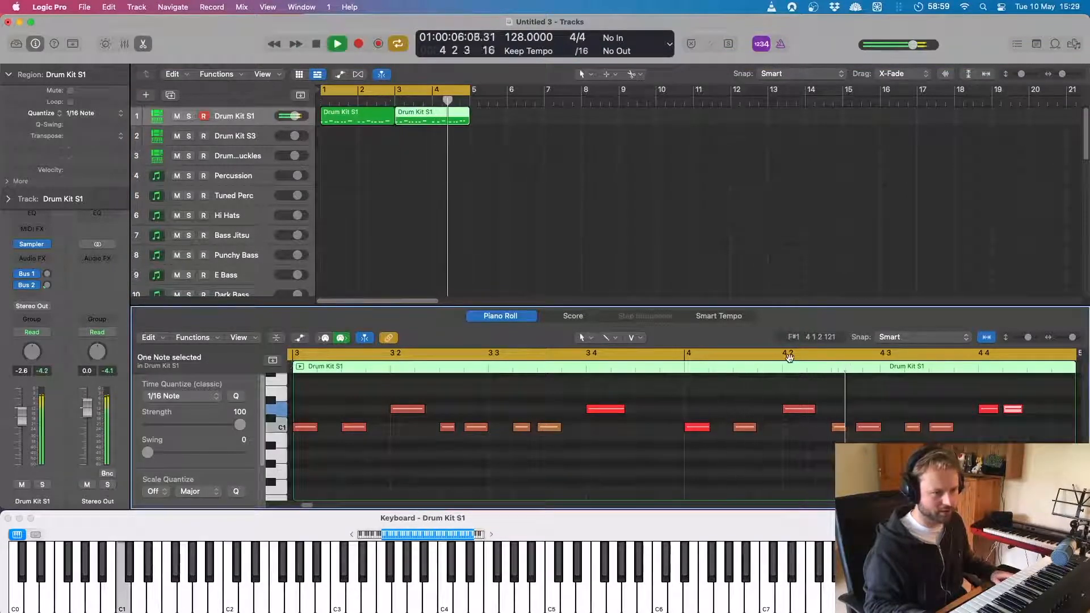
key(space)
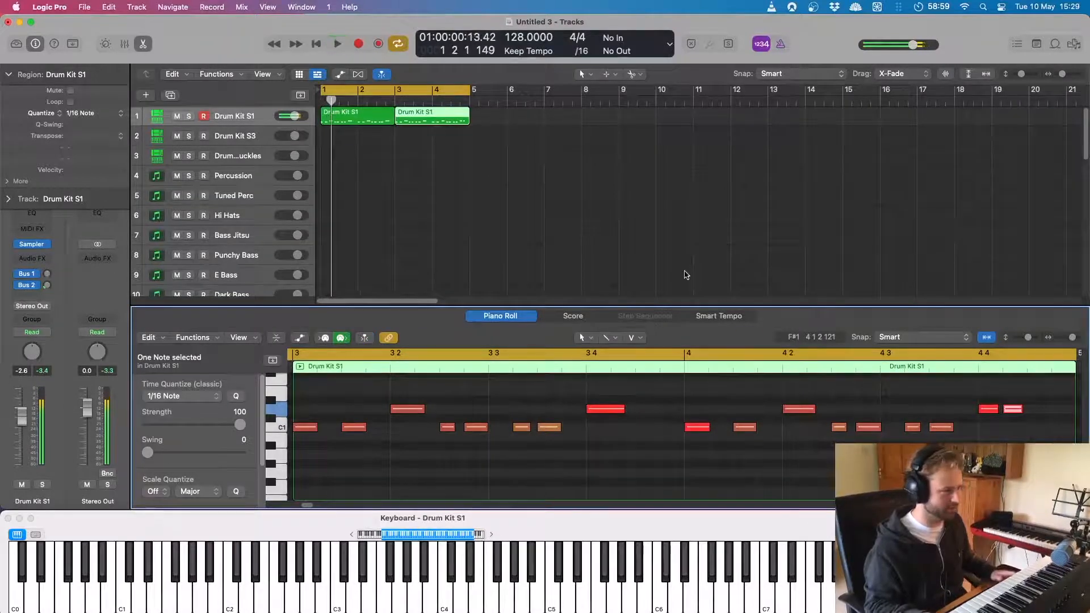
Step: Raise the Drum Kit S3 track's volume to 6.0 dB and record a four-bar pattern on it
click(240, 139)
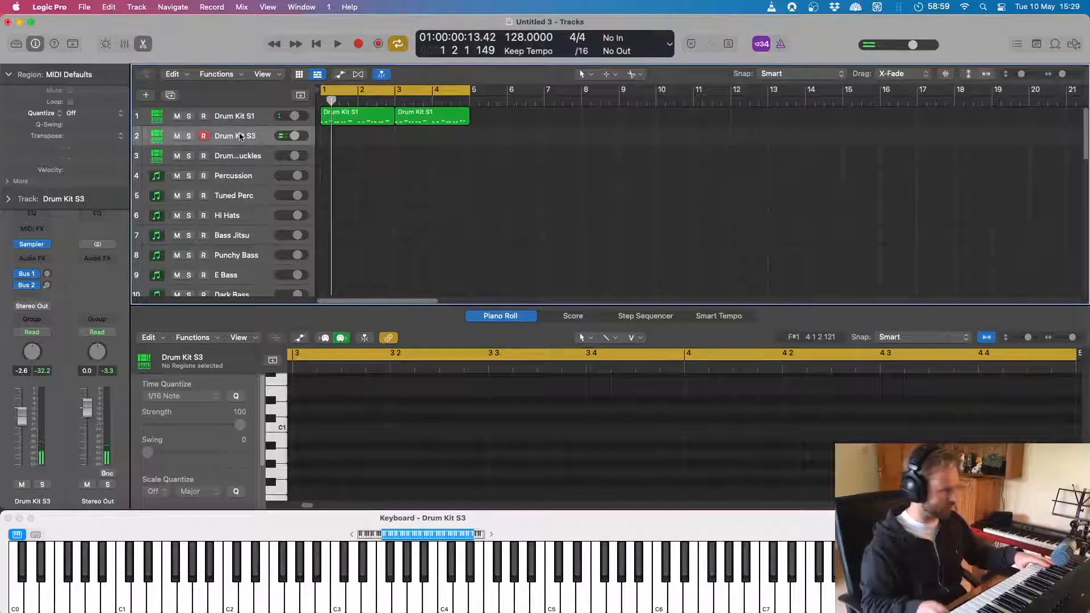
click(294, 136)
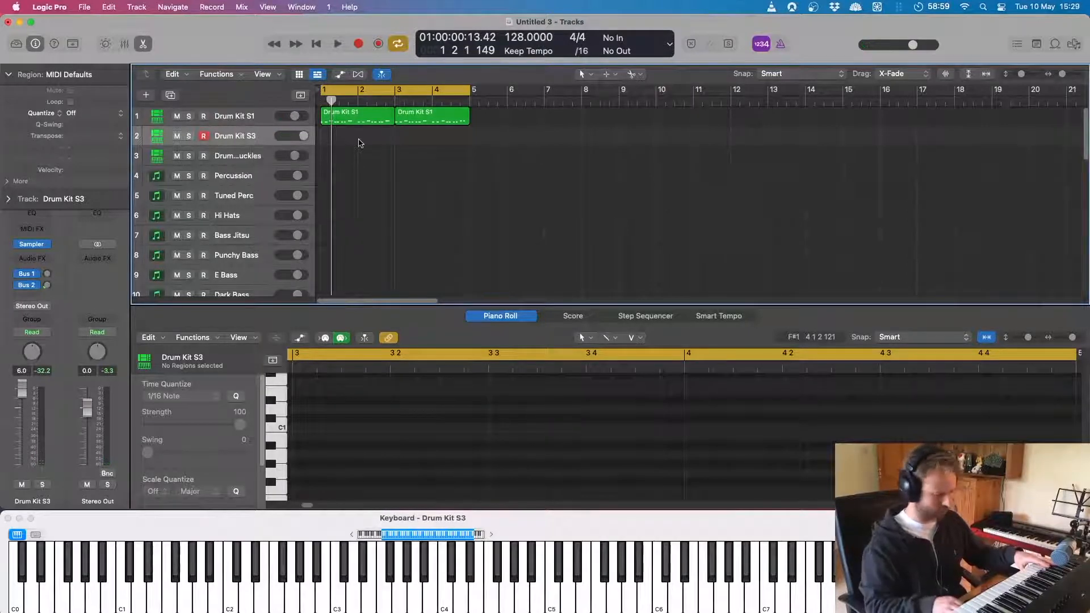
key(r)
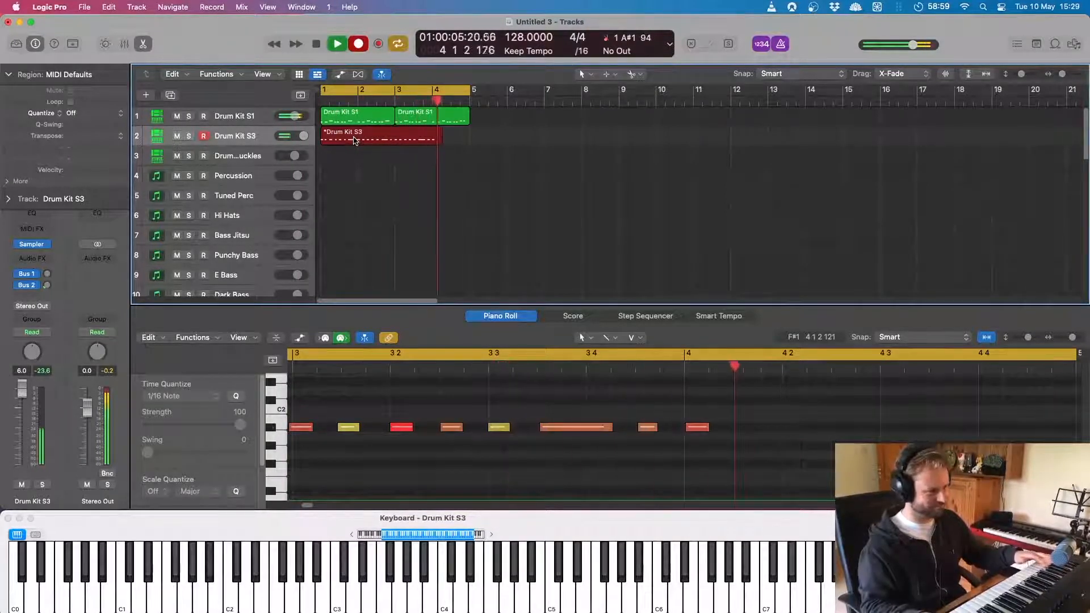
key(space)
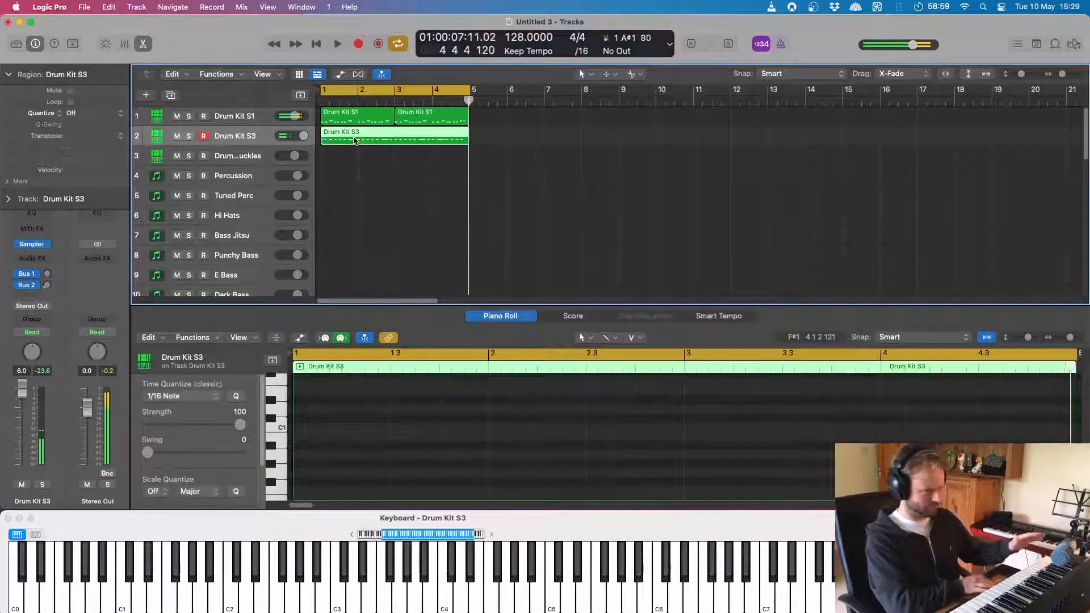
Step: Shorten the overlong A#1 notes in the Drum Kit S3 region and reposition neighbouring hits into an even rhythm in bars 1, 3 and 4
click(411, 167)
click(385, 139)
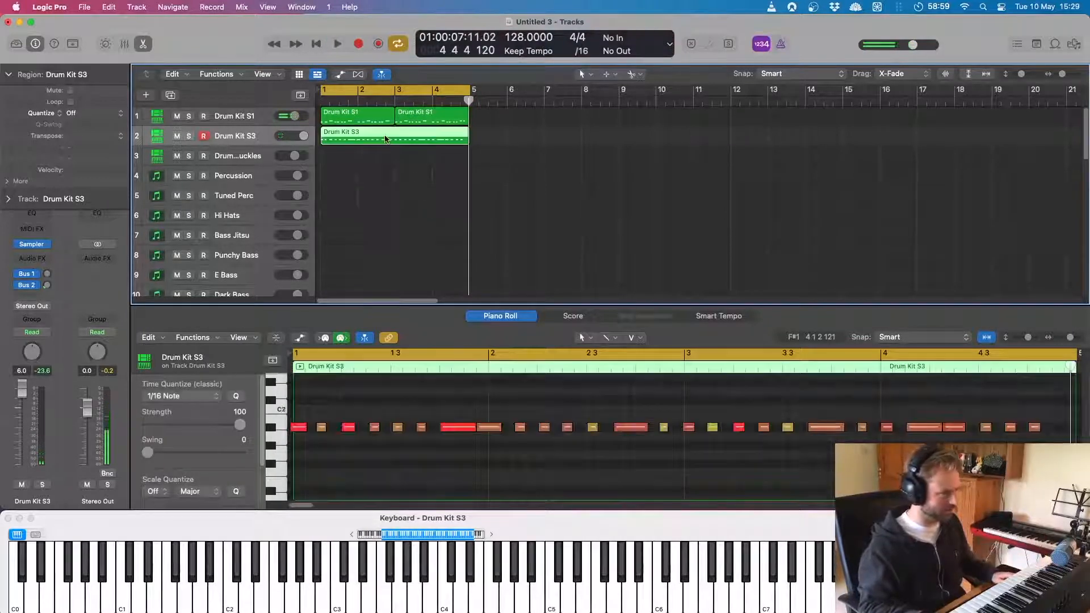
mouse_move(471, 430)
mouse_down()
mouse_move(448, 429)
mouse_move(520, 427)
mouse_move(485, 429)
mouse_up()
mouse_move(821, 434)
mouse_down()
mouse_move(812, 429)
mouse_move(833, 432)
mouse_up()
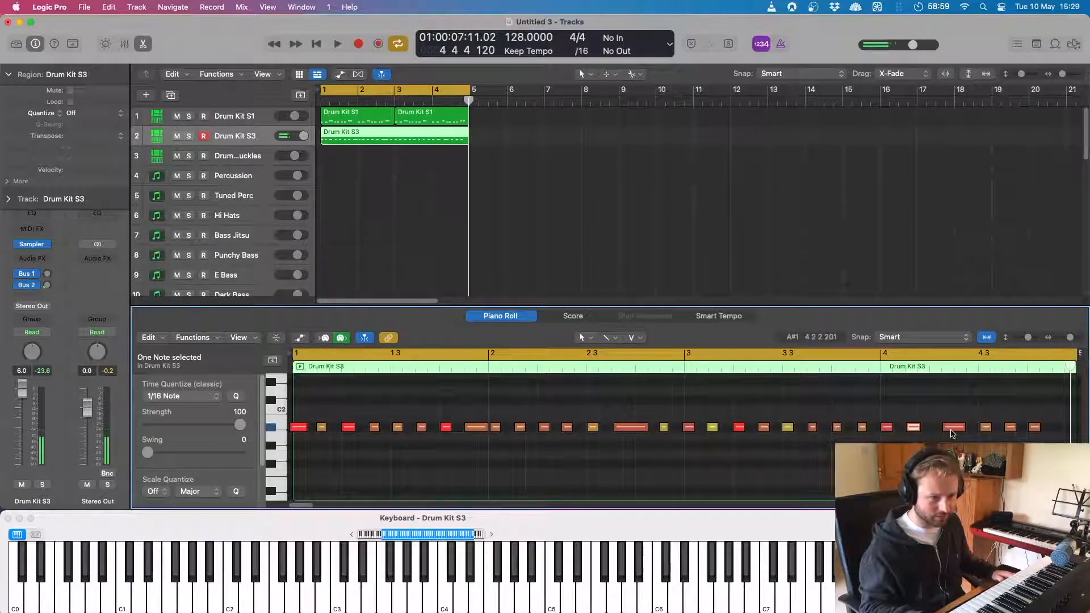
drag(953, 434, 936, 433)
drag(1043, 420, 959, 433)
click(974, 436)
click(999, 406)
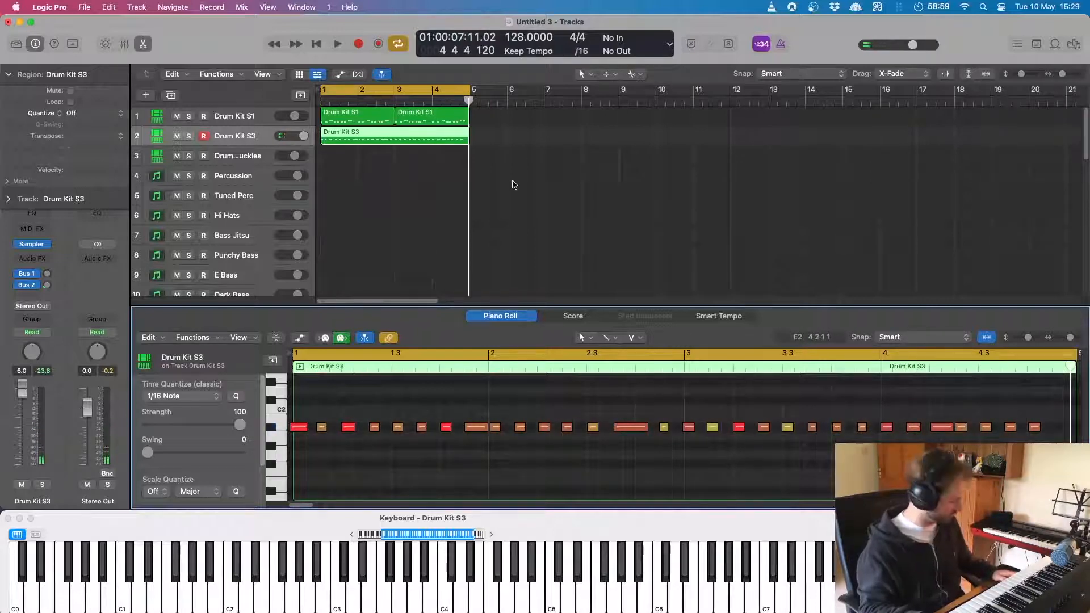
Step: Play the loop and quantize the Drum Kit S3 region to 1/16 Note
key(space)
click(395, 168)
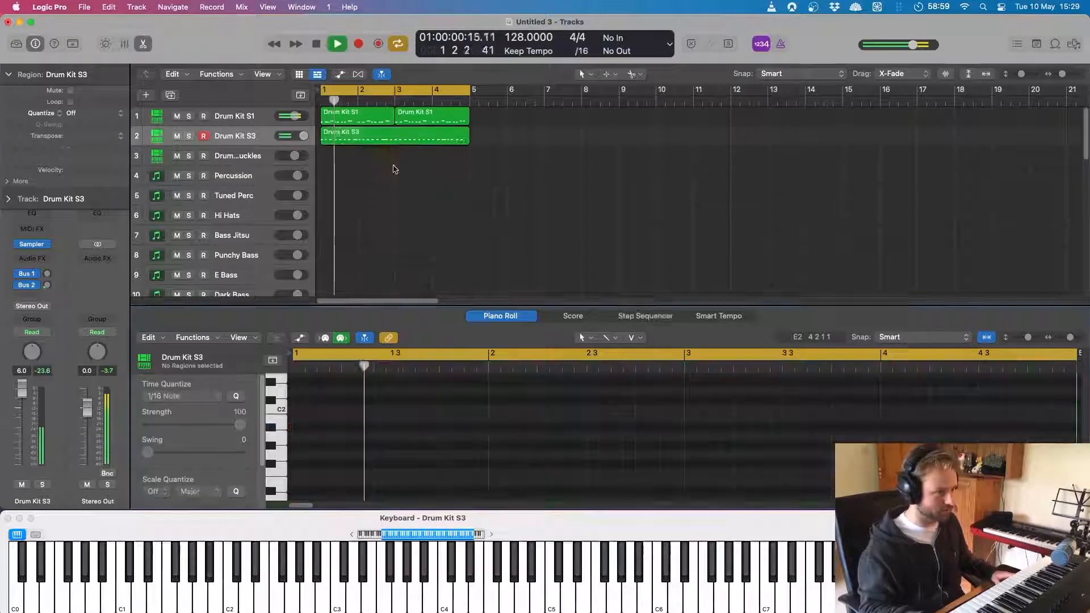
click(395, 142)
key(q)
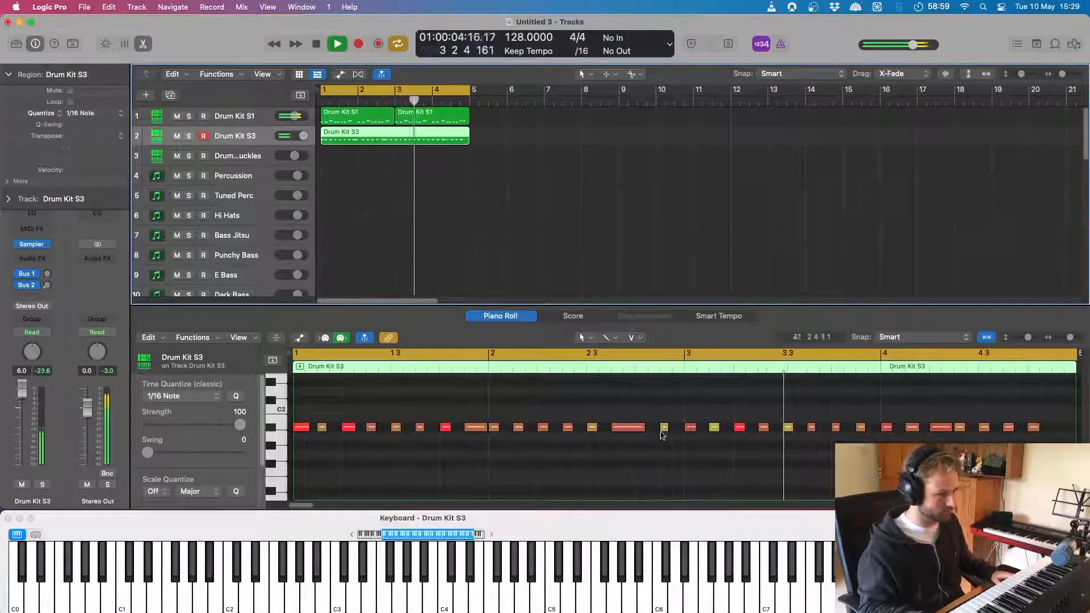
Step: Add an A#1 hit at beat 4 of bar 2 and copy the Drum Kit S3 region's last hit an eighth note later
mouse_move(644, 427)
mouse_down()
mouse_move(634, 429)
mouse_move(643, 427)
mouse_up()
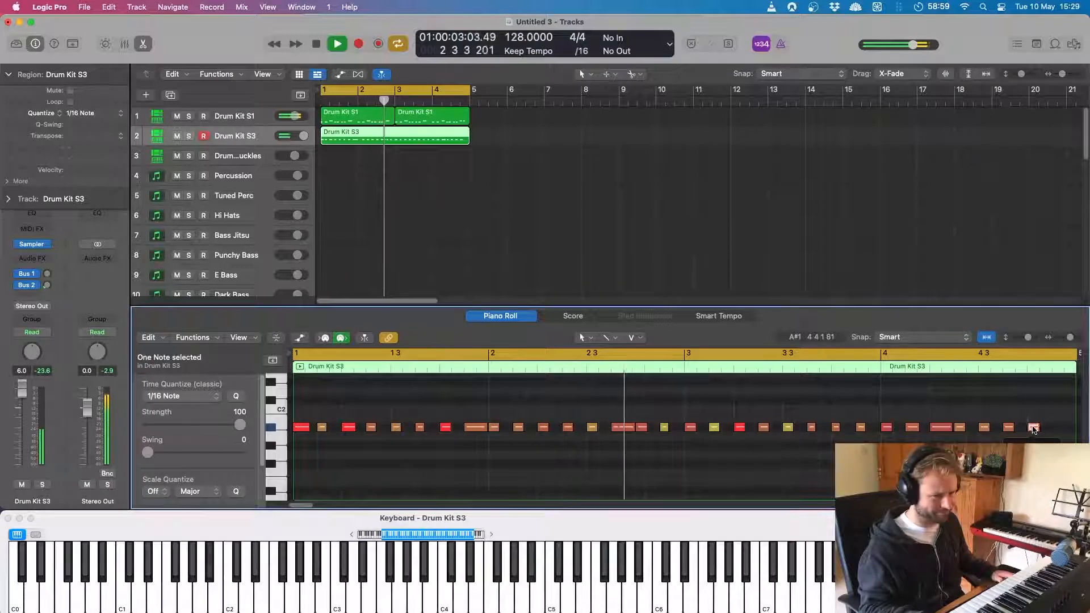
drag(1034, 428, 1058, 429)
key(space)
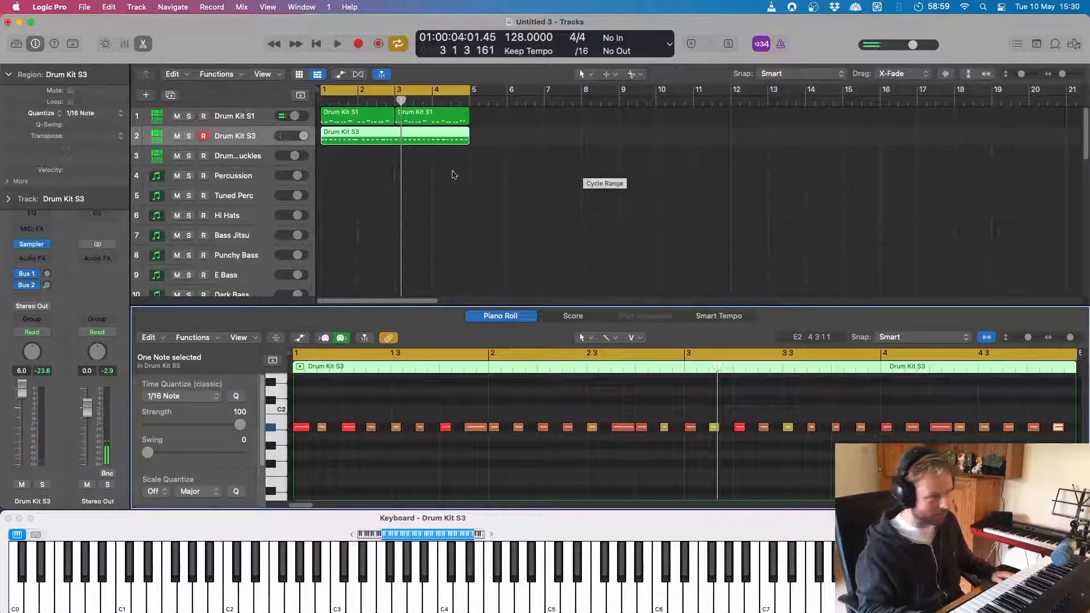
click(423, 183)
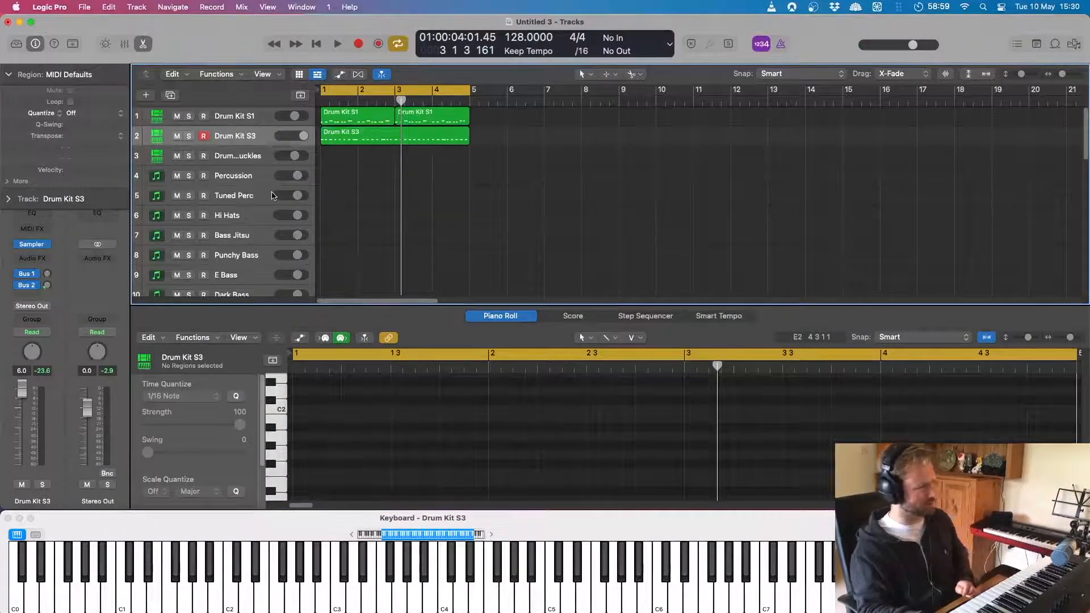
Step: Record a four-bar bassline on the Bass Jitsu track over the looping drums
click(257, 180)
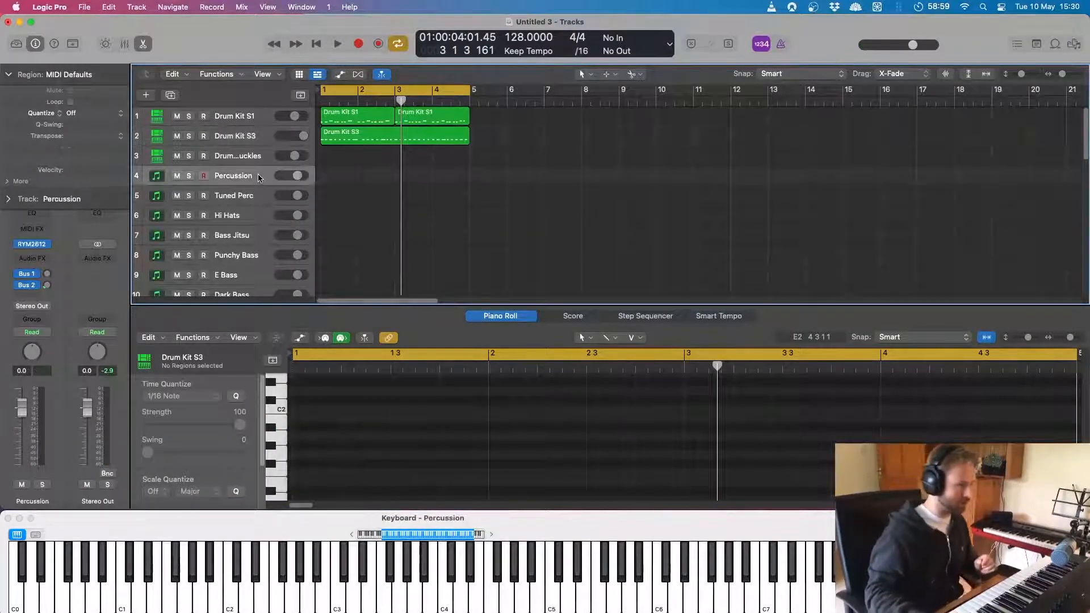
click(243, 234)
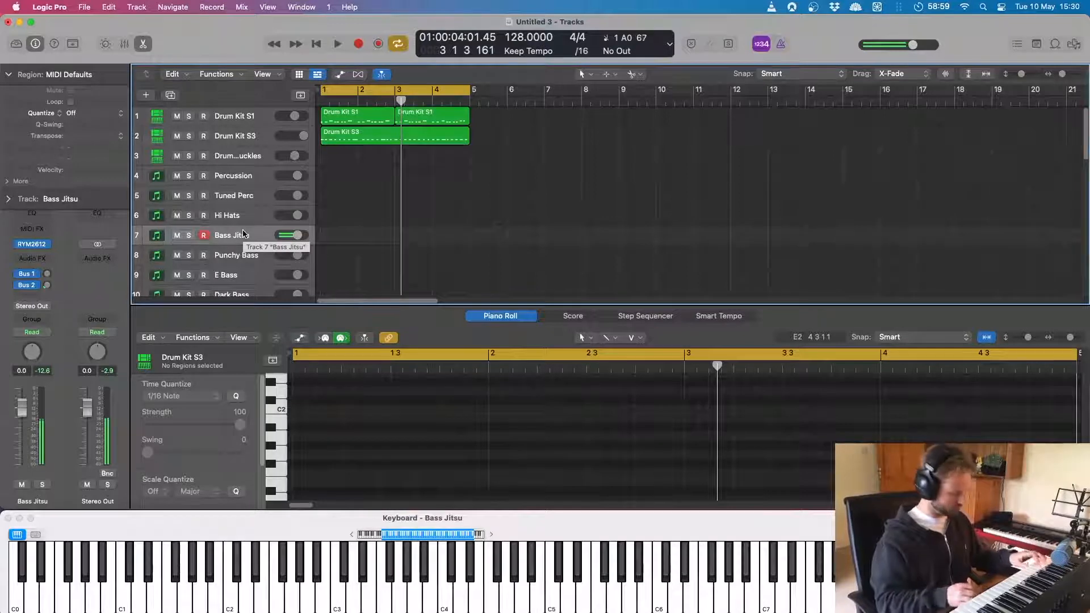
key(space)
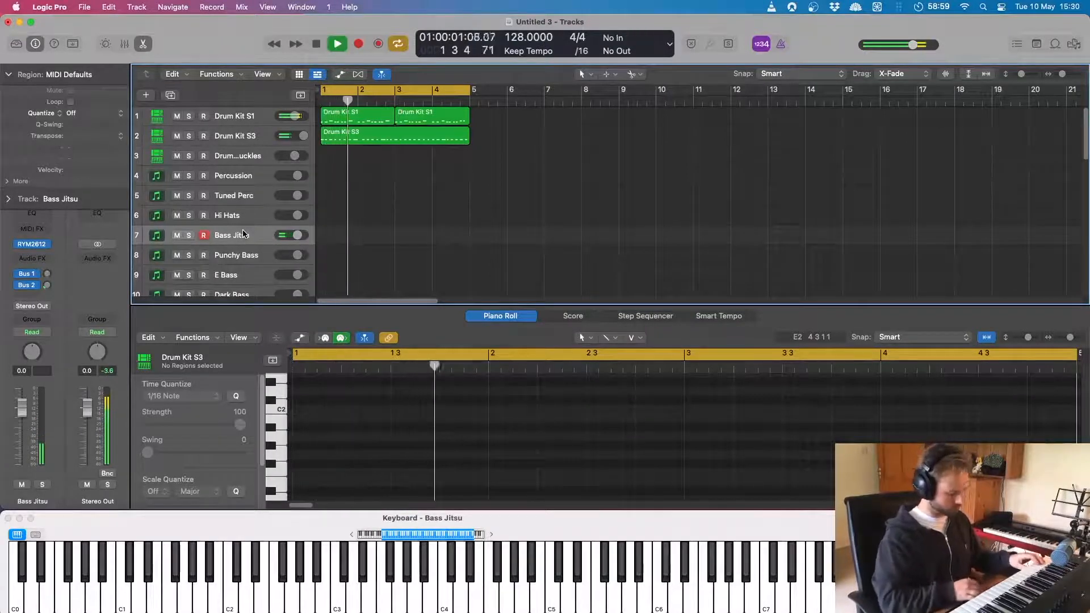
key(r)
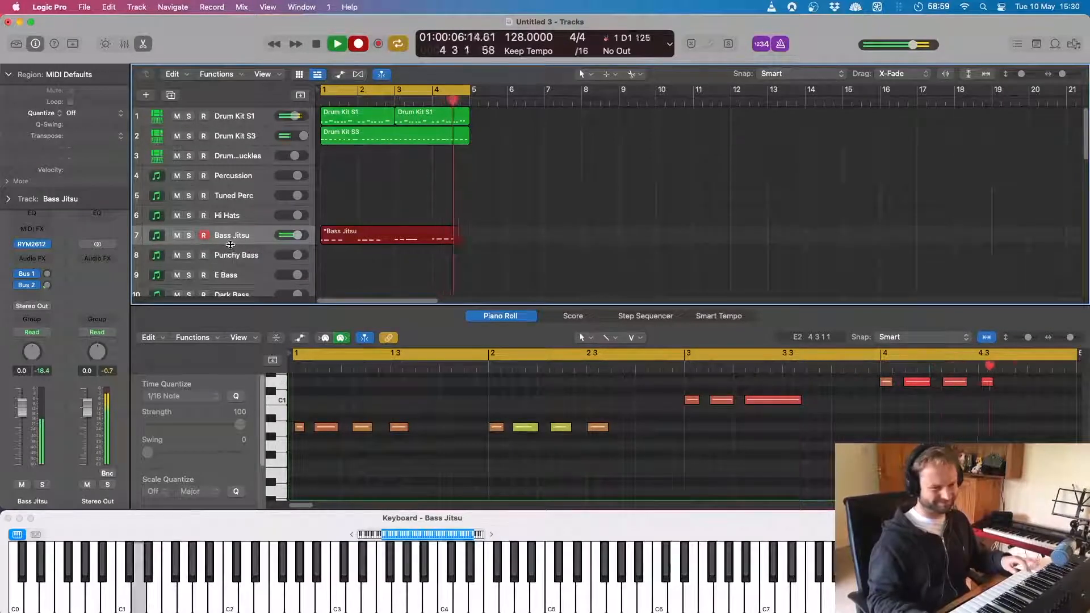
key(space)
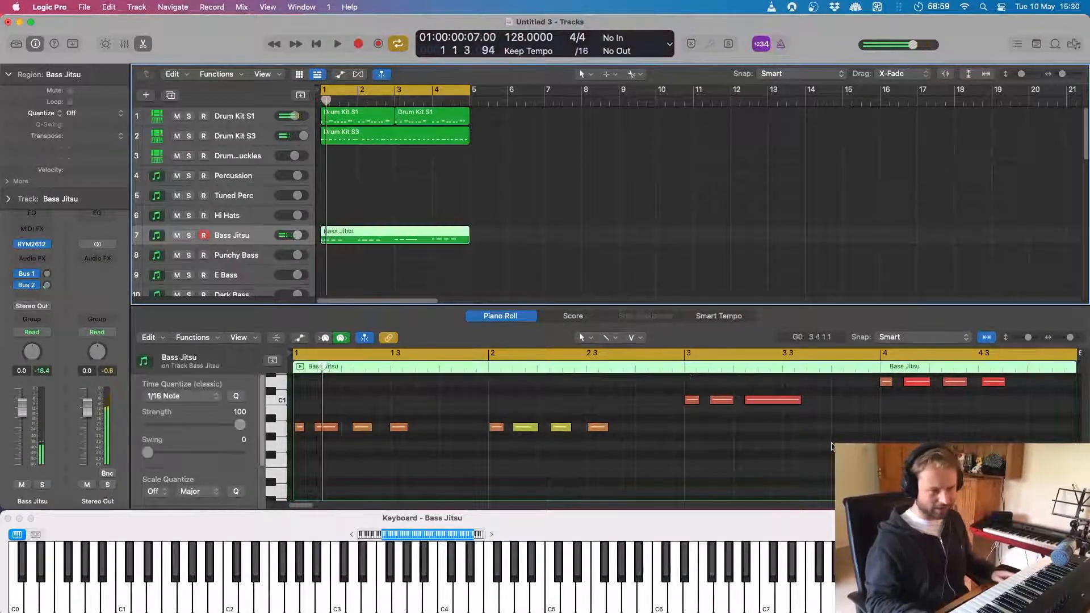
Step: Shorten the long C1 bass note in bar 3, add another C1 note at beat 3, and play the loop back
mouse_move(797, 406)
mouse_down()
mouse_move(768, 401)
mouse_move(794, 404)
mouse_up()
key(space)
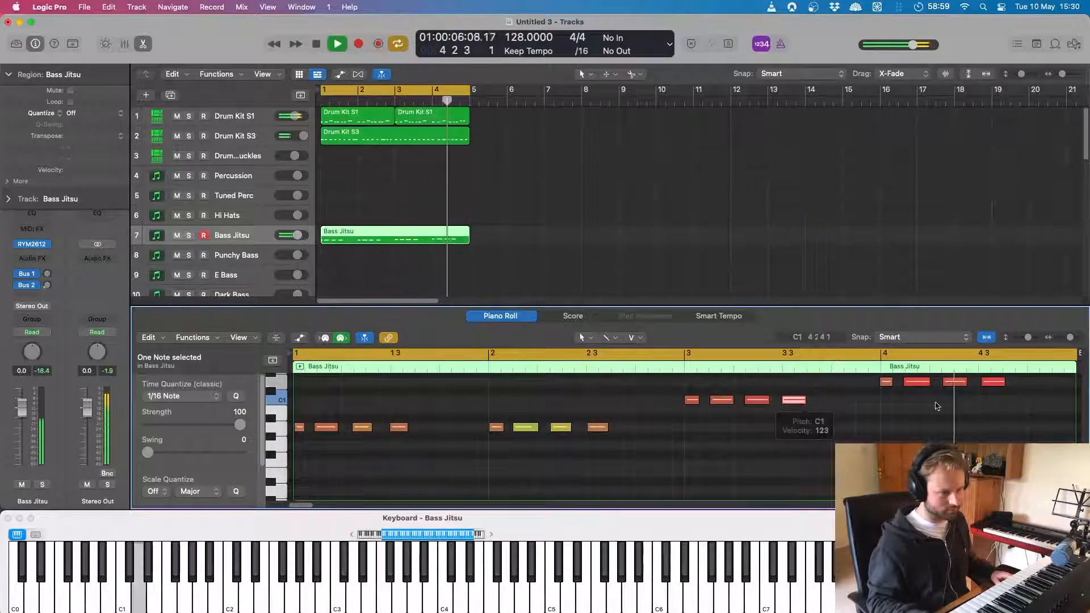
key(space)
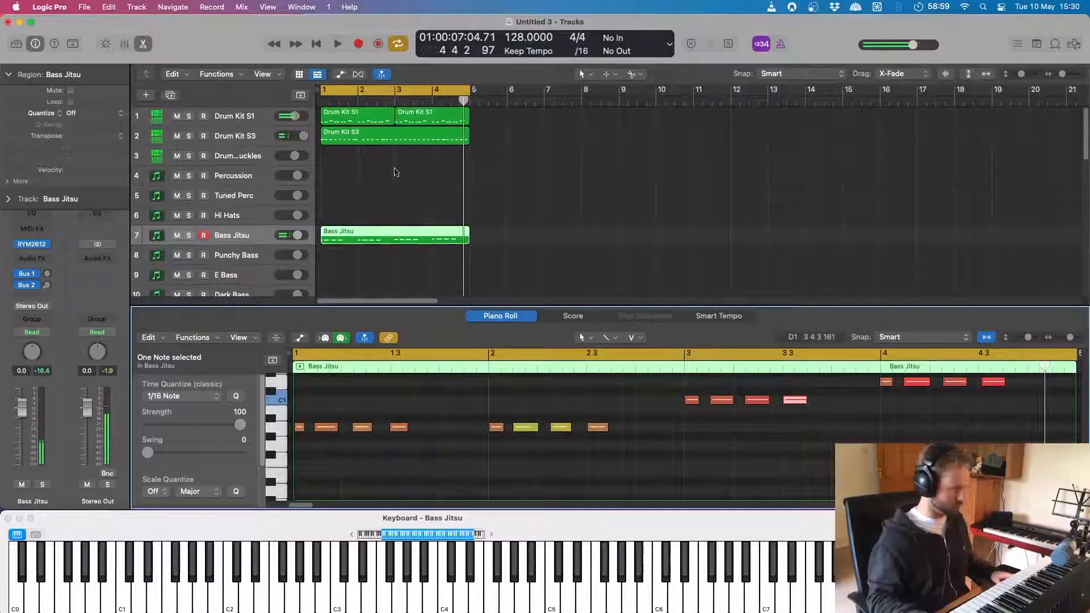
Step: Quantize the Bass Jitsu region to 1/16 Note
click(370, 220)
click(368, 232)
key(q)
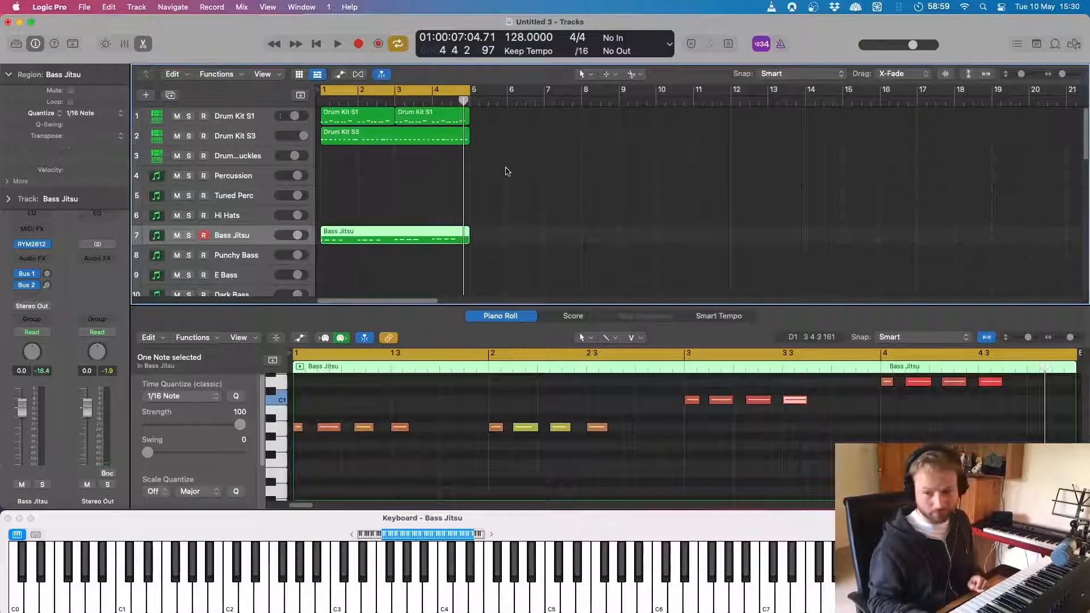
Step: Copy the Bass Jitsu region onto the Punchy Bass track, play the loop, and delete the original region
click(242, 219)
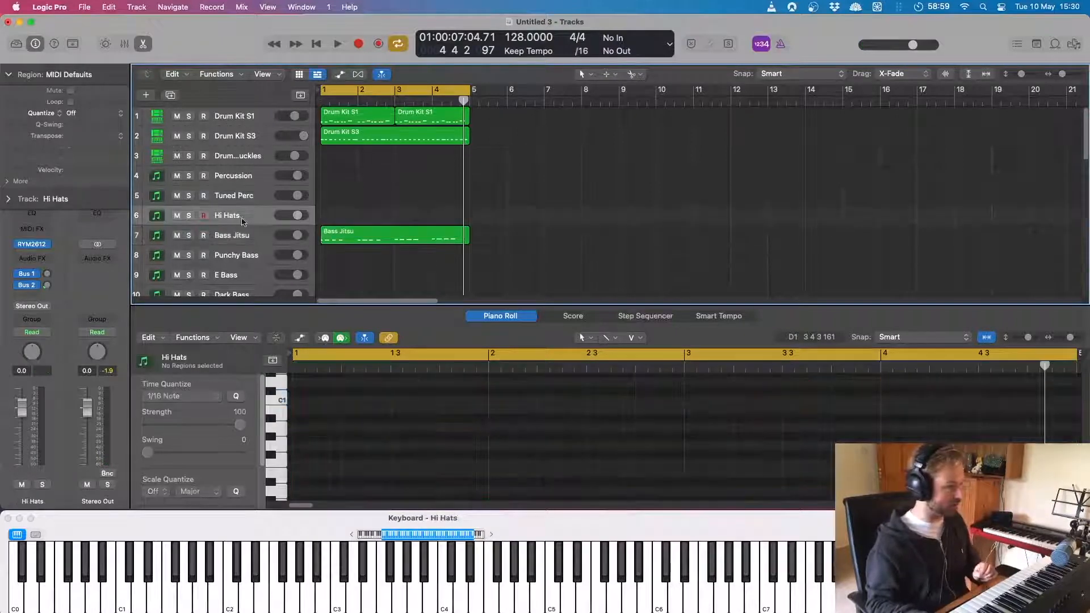
click(243, 276)
scroll(453, 251, down, 3)
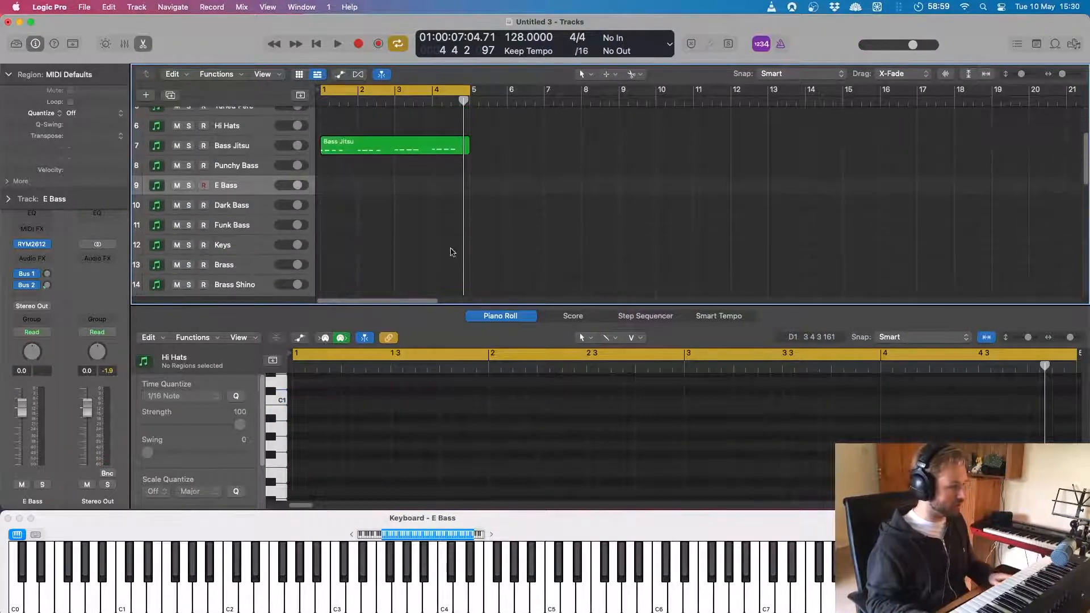
click(241, 171)
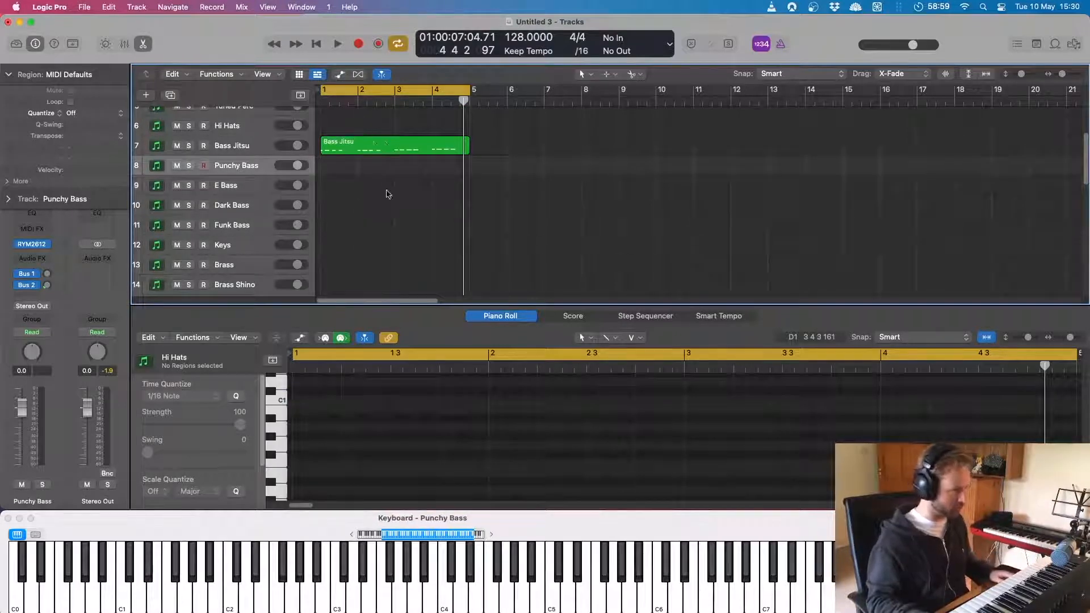
scroll(386, 194, up, 3)
click(359, 200)
drag(359, 200, 355, 215)
key(space)
click(385, 173)
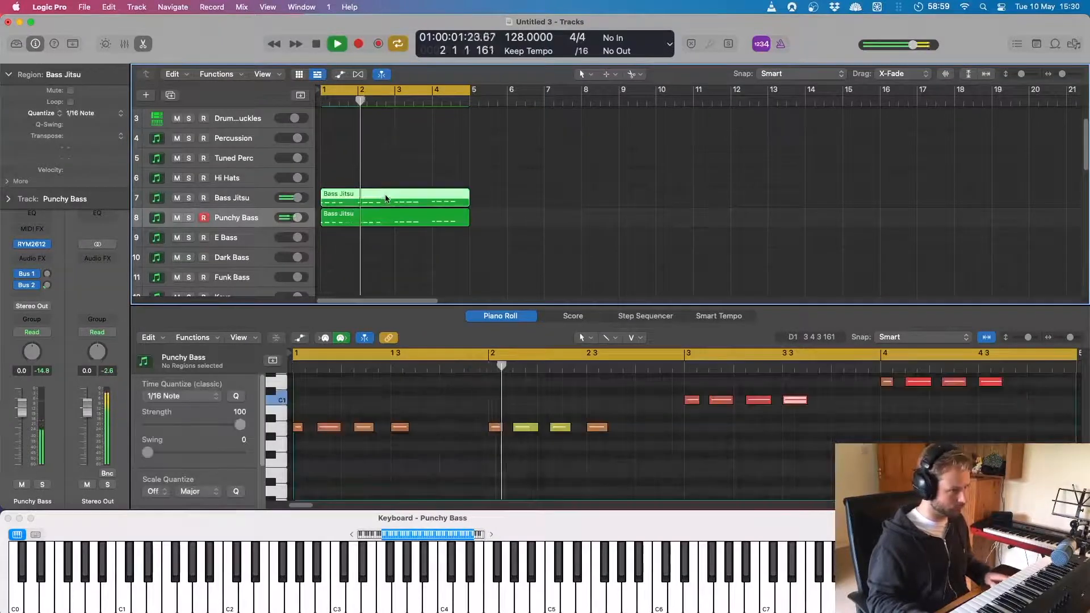
click(386, 199)
key(Delete)
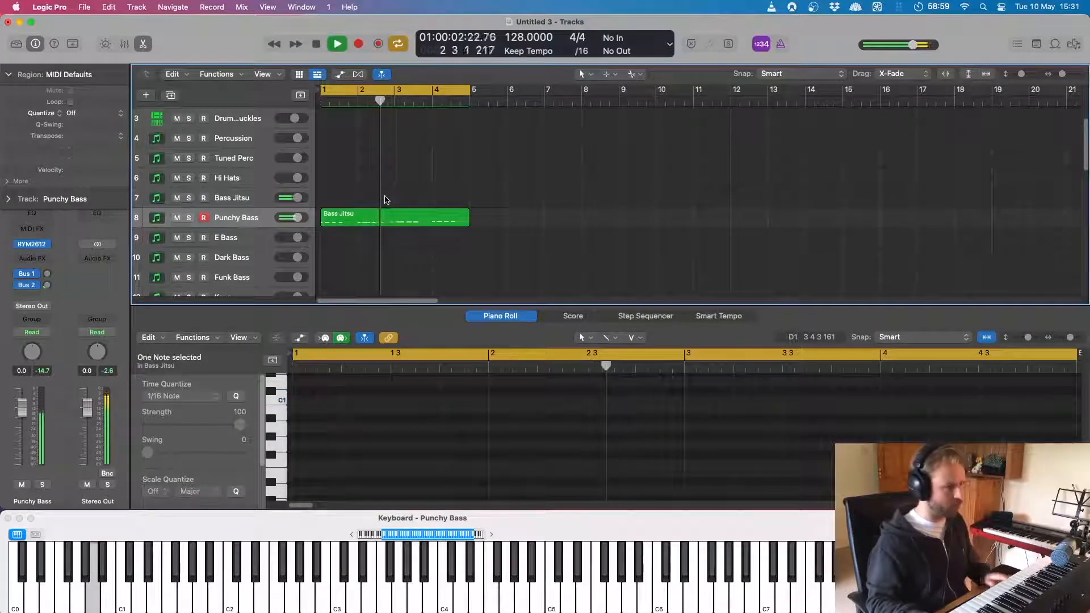
Step: Transpose the region on the Punchy Bass track by +12 during playback
click(323, 215)
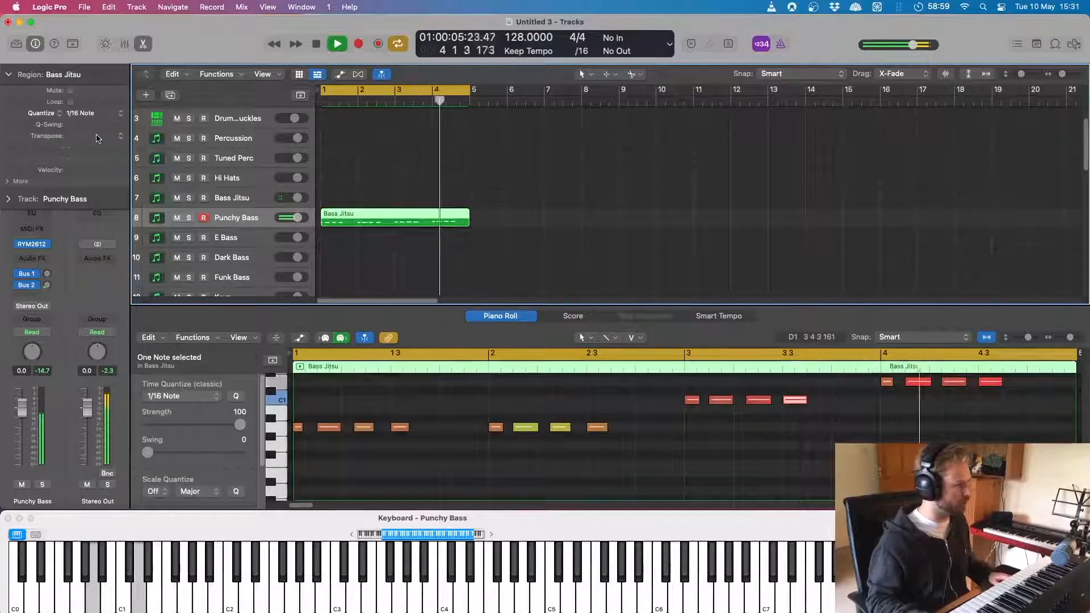
drag(98, 138, 88, 110)
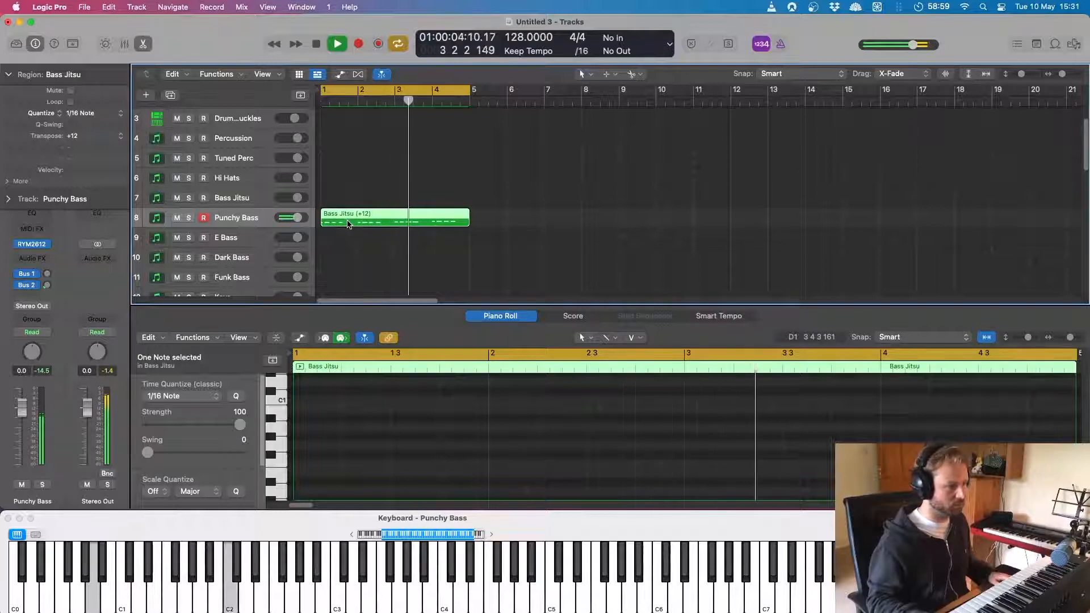
key(space)
Step: Audition the transposed bass region on the E Bass, Dark Bass and Funk Bass tracks and return it to Punchy Bass
drag(348, 224, 348, 238)
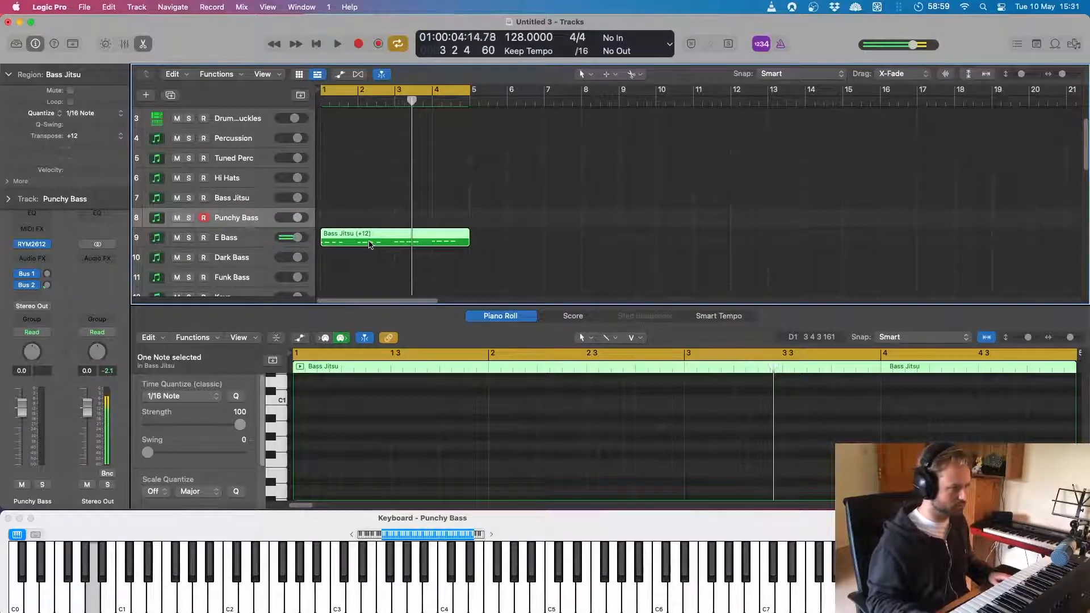
drag(370, 244, 369, 256)
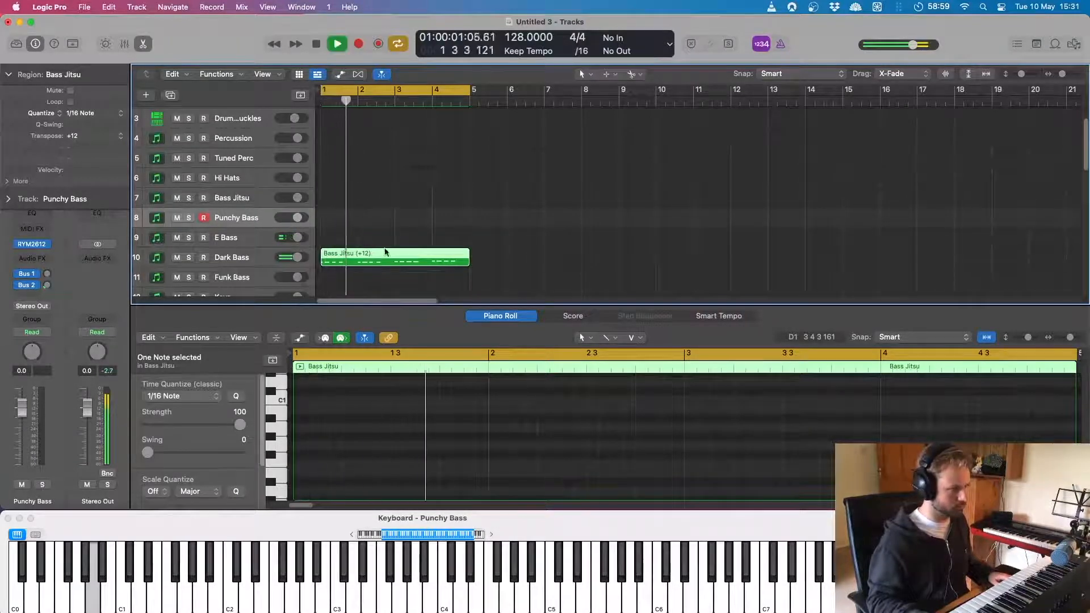
key(space)
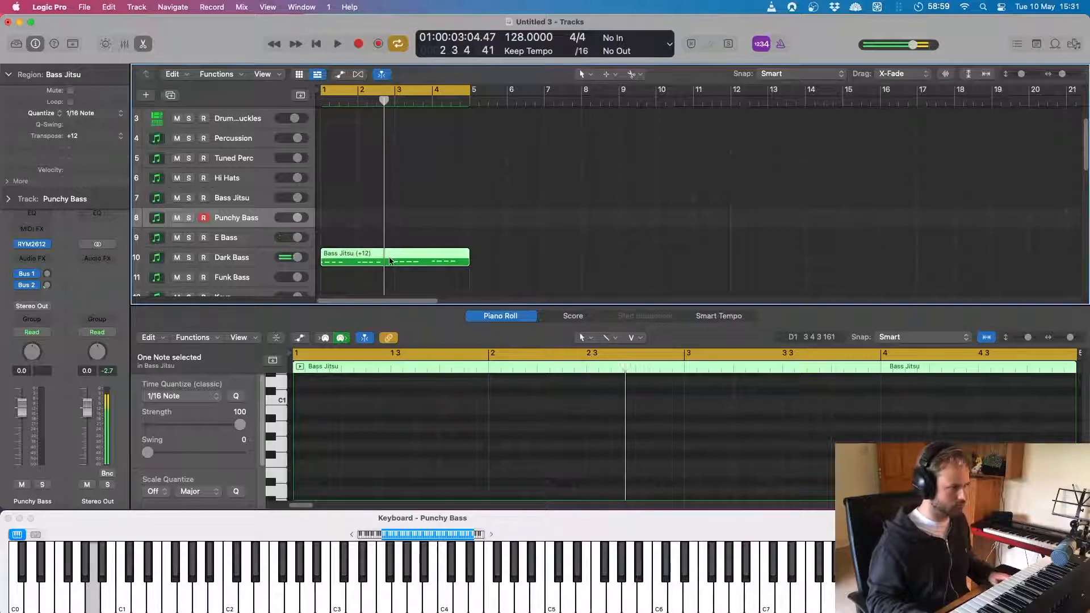
drag(390, 260, 391, 280)
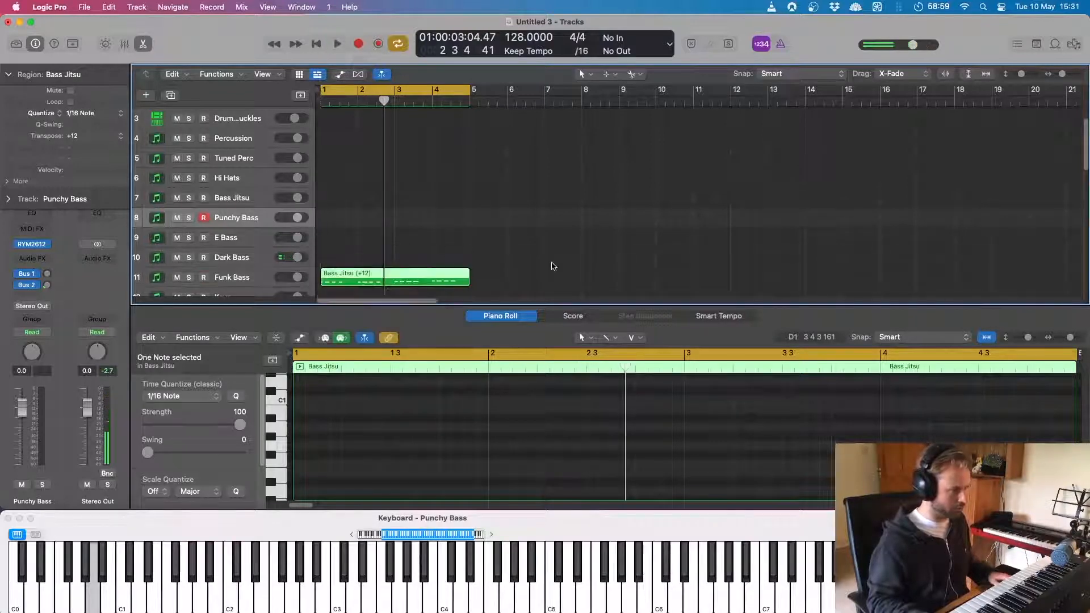
scroll(552, 265, down, 2)
key(shift+space)
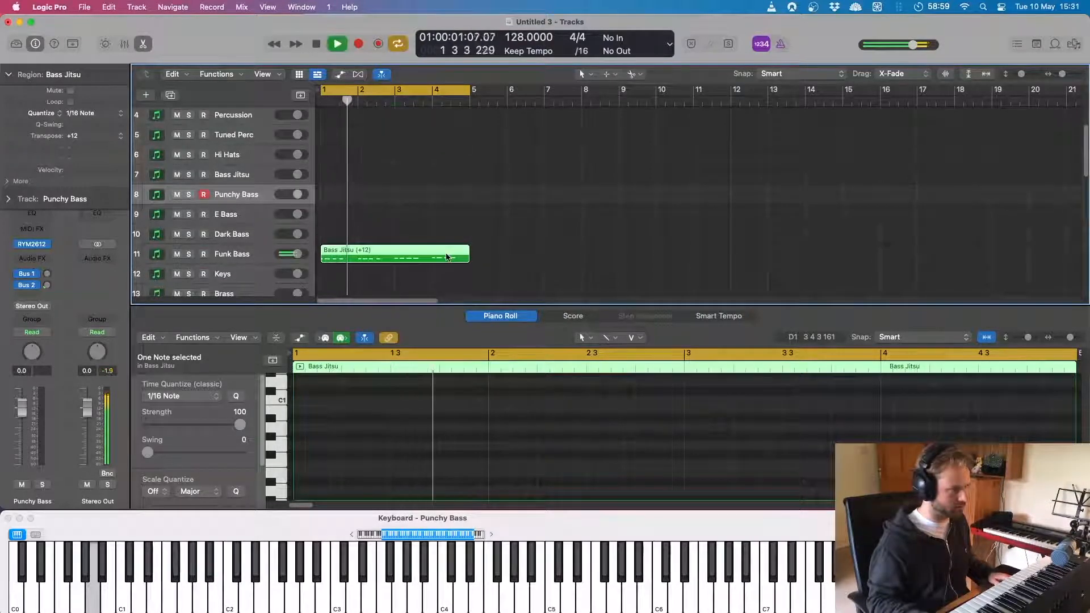
key(space)
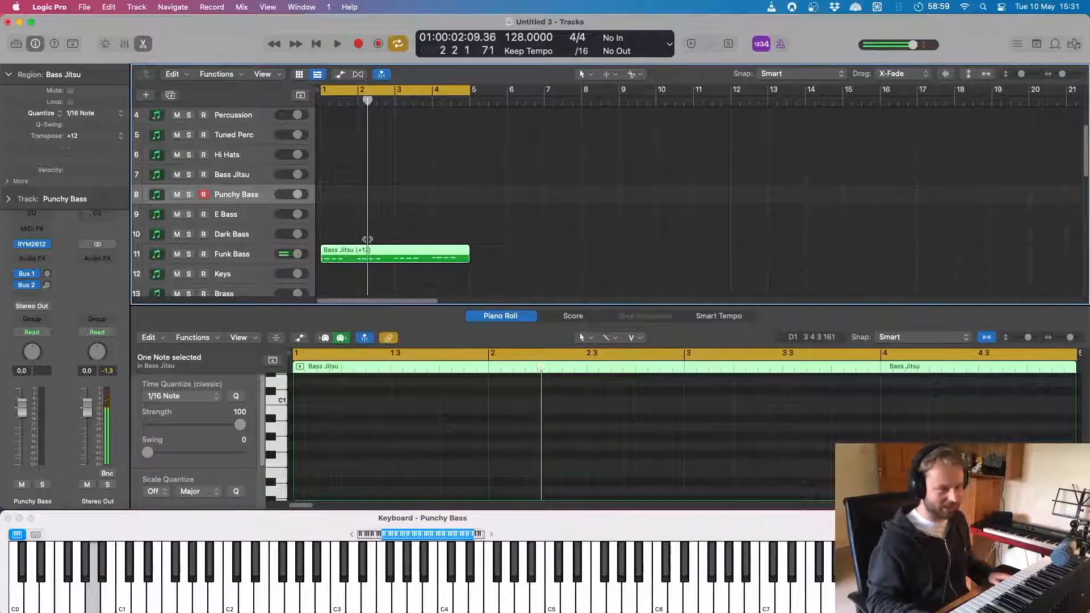
drag(368, 257, 365, 193)
key(shift+space)
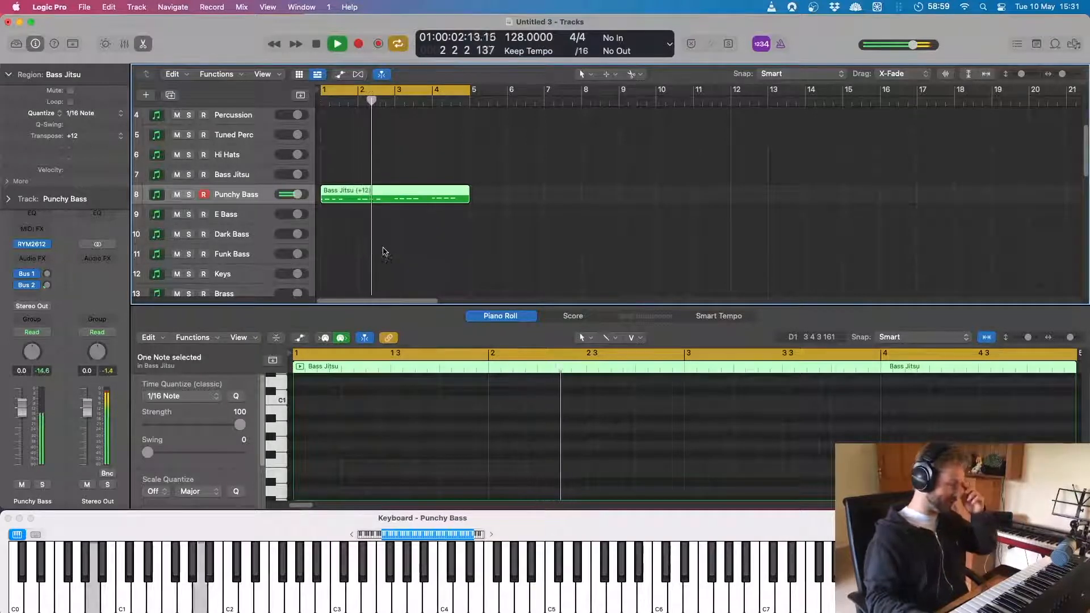
Step: Play chords on the Keys track over the loop and capture the performance as a four-bar region
click(228, 275)
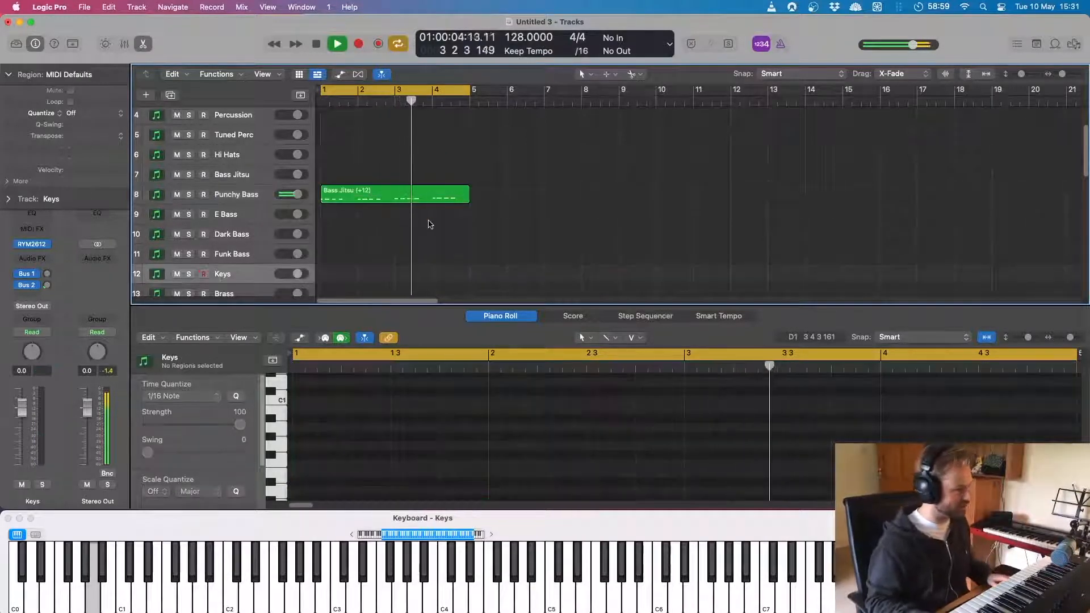
scroll(426, 230, down, 2)
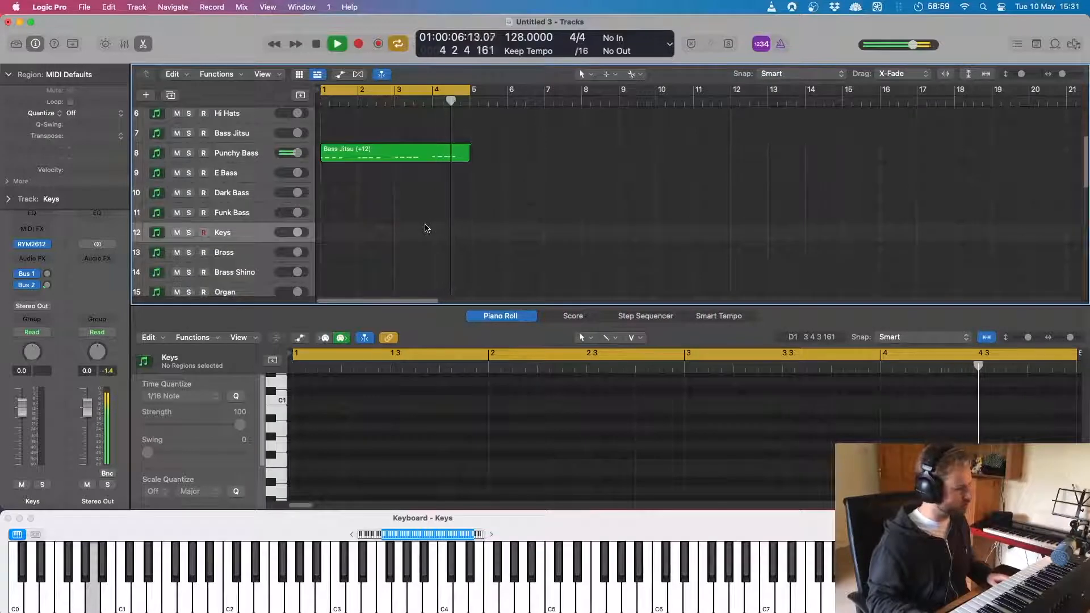
key(space)
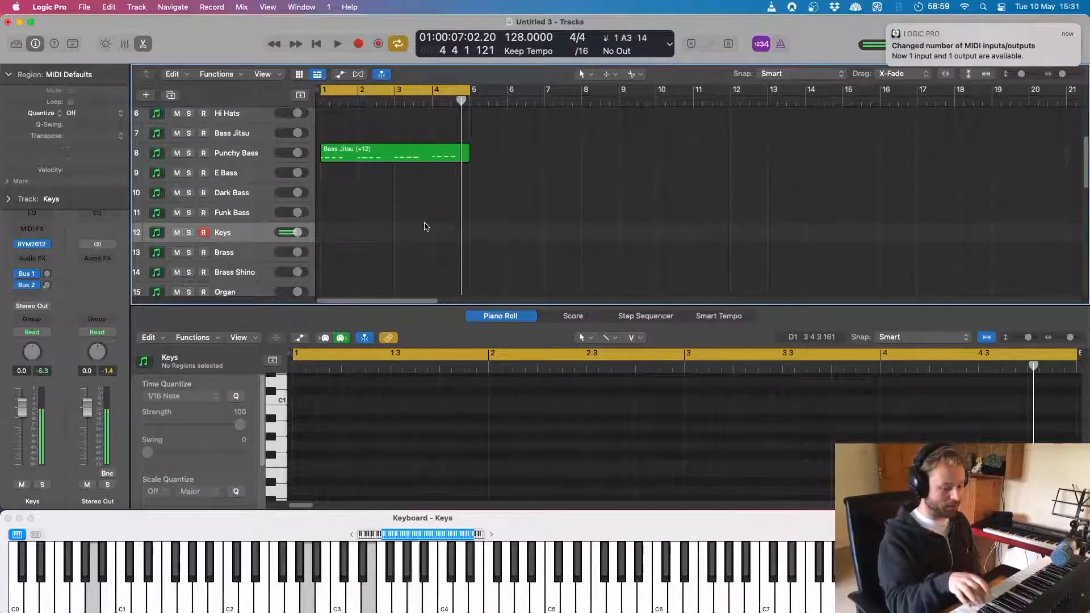
key(space)
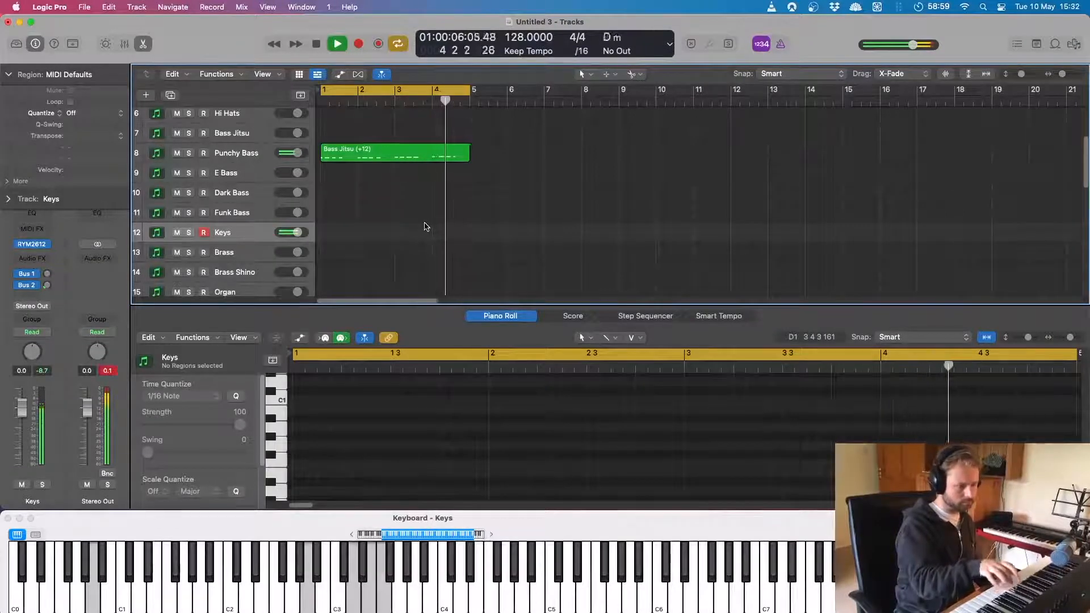
key(space)
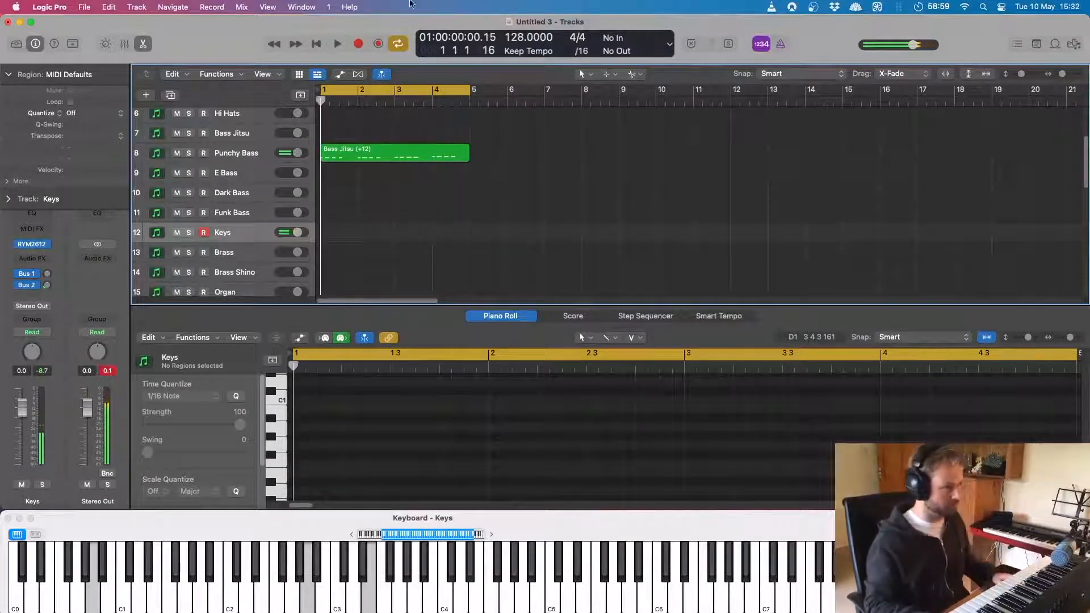
click(379, 44)
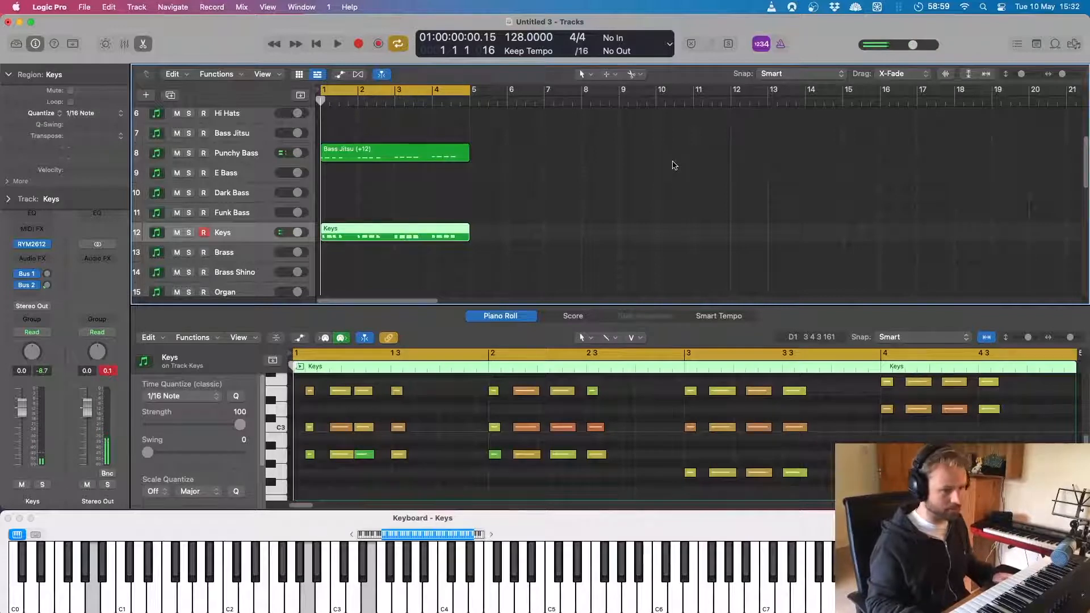
Step: Move the first two Keys chords in bar 1 a sixteenth note earlier and play the loop
key(space)
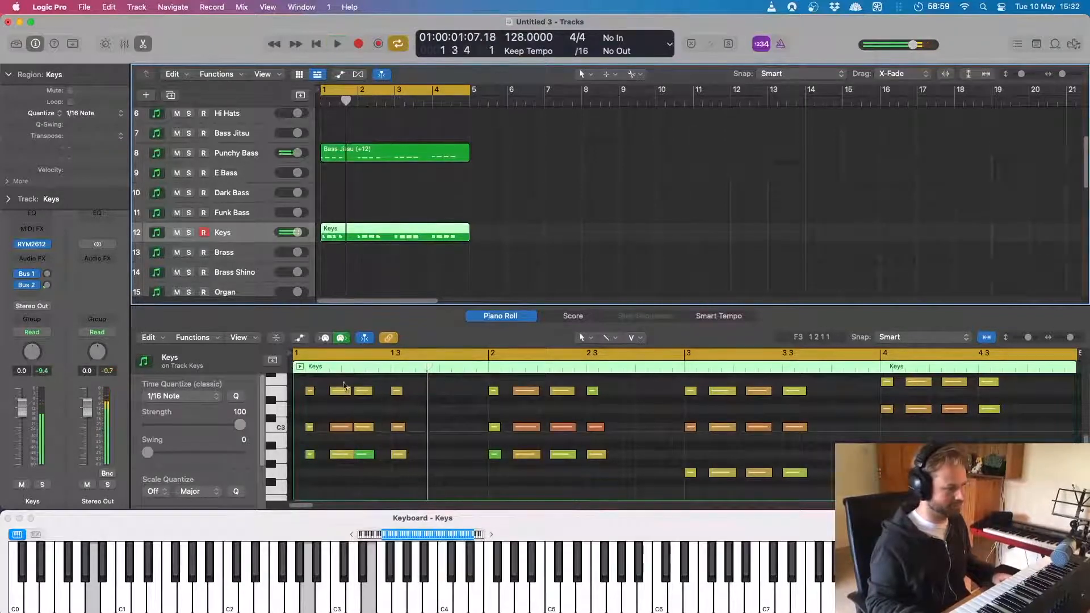
drag(344, 384, 297, 487)
drag(337, 457, 326, 457)
key(space)
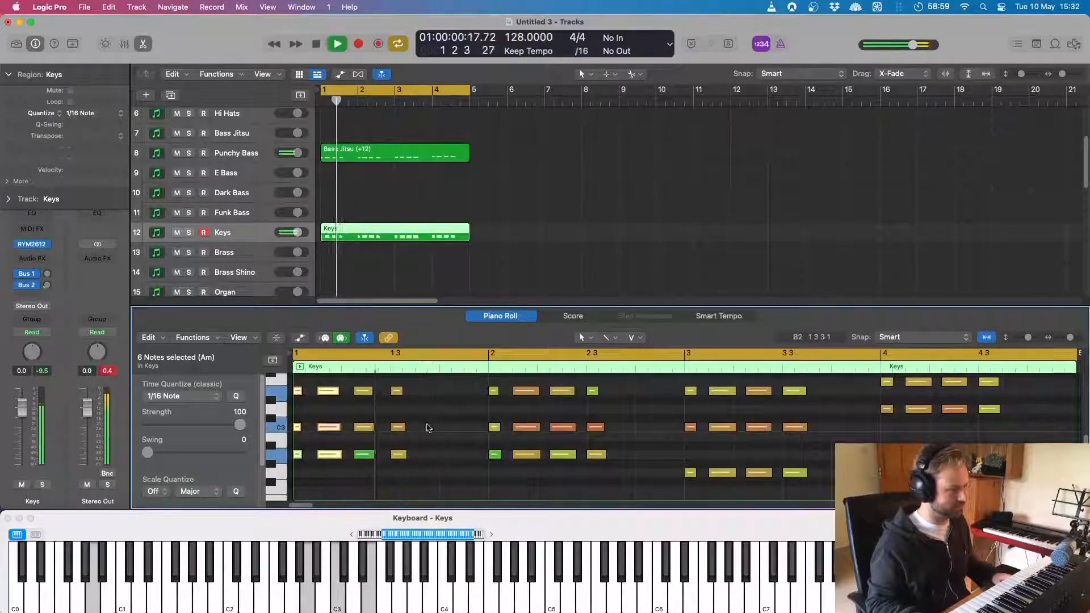
Step: Try out the Brass and Electric Guitar tracks, select the Lead 'em All track, and show its Bus 1 delay send
click(250, 257)
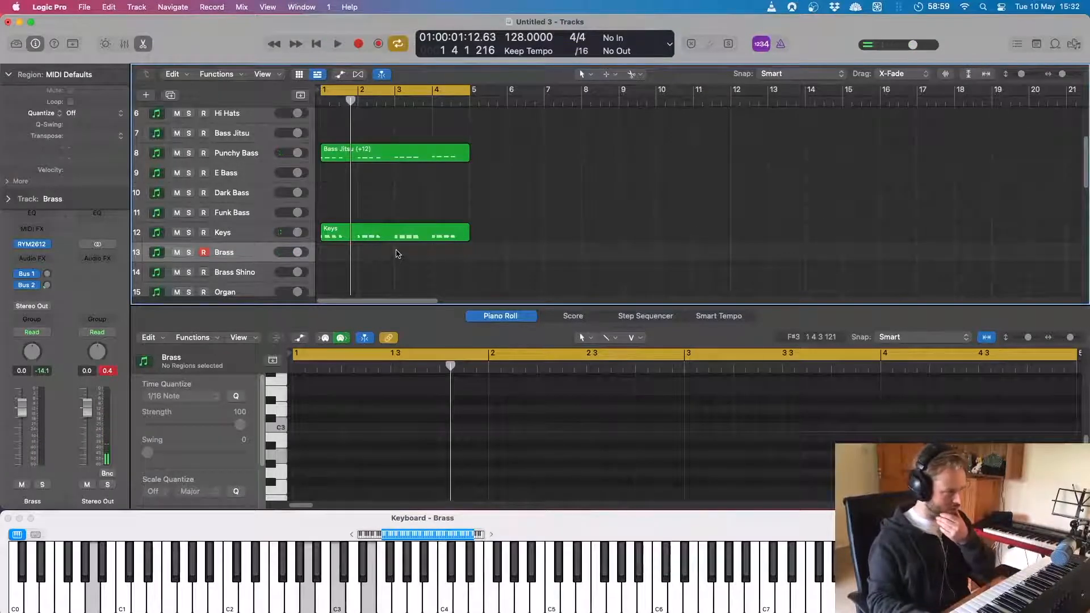
scroll(396, 254, down, 4)
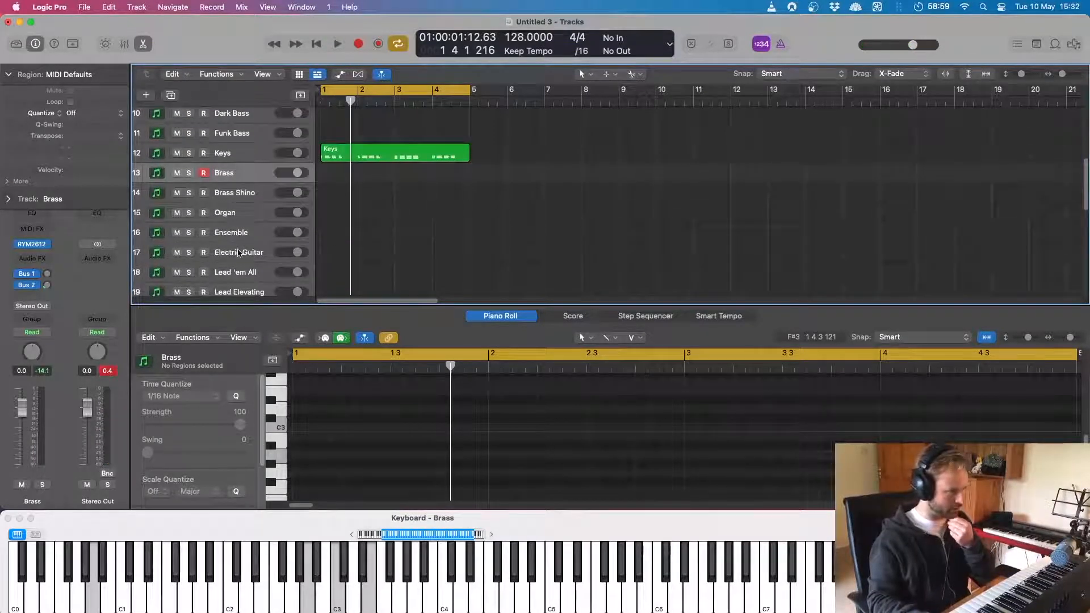
click(238, 252)
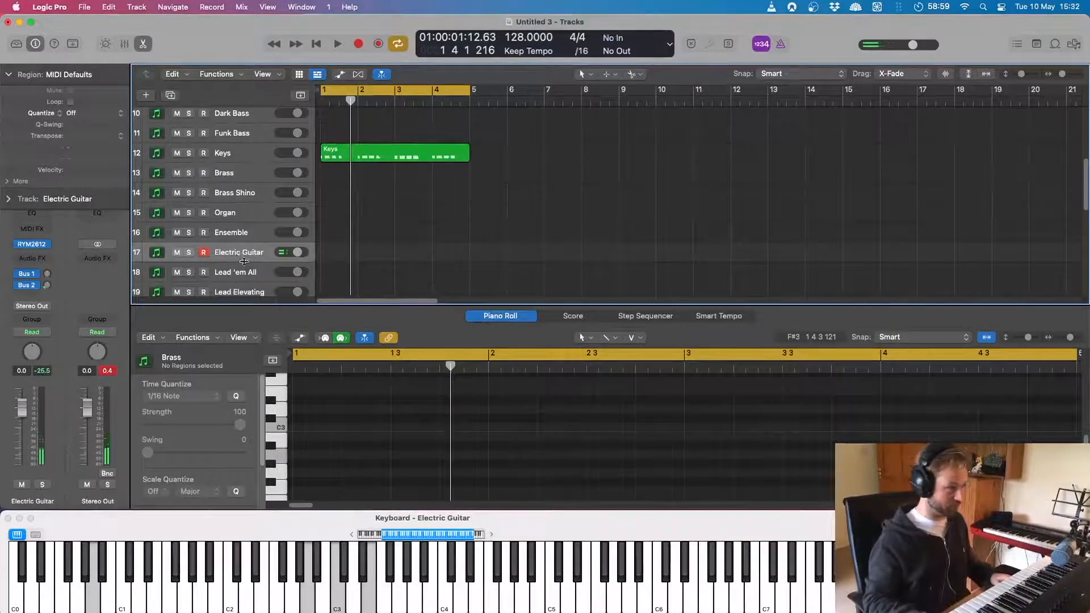
click(234, 265)
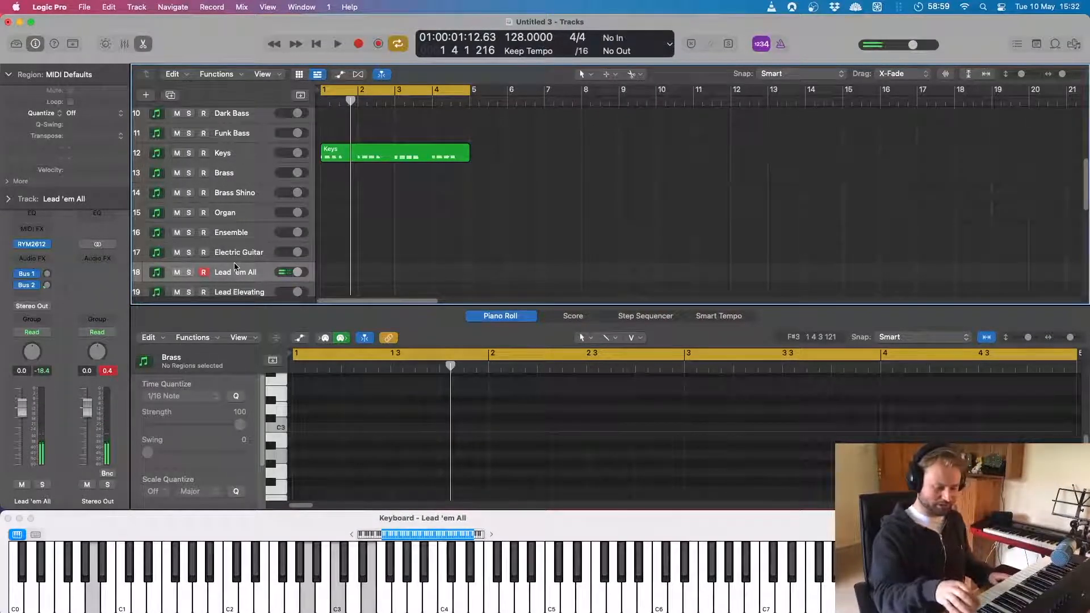
click(47, 275)
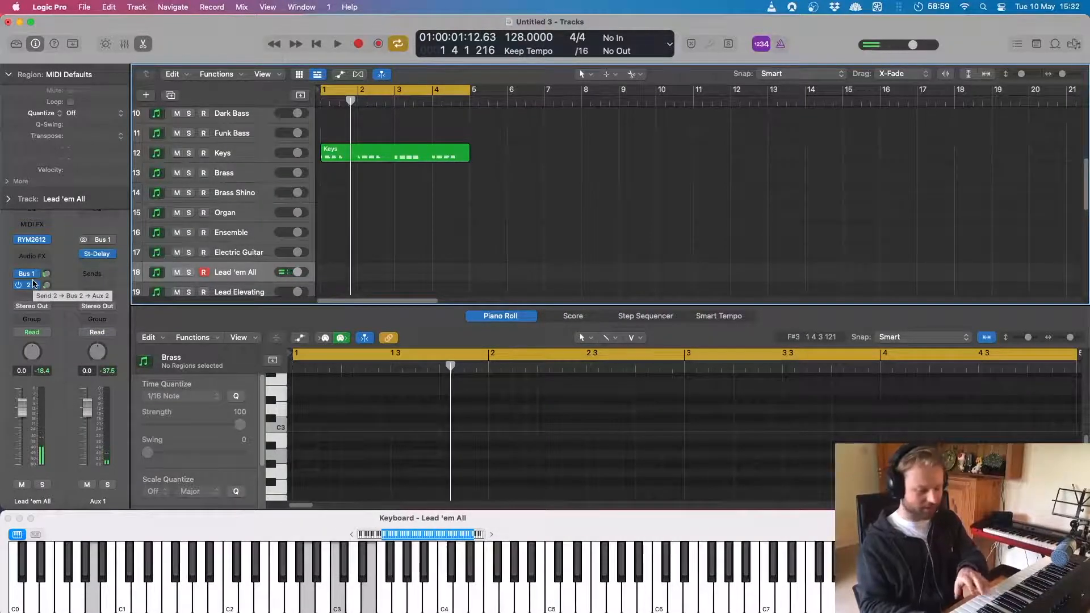
Step: Play a melody on the Lead 'em All track over the loop, capture it as a region, and play it back
key(space)
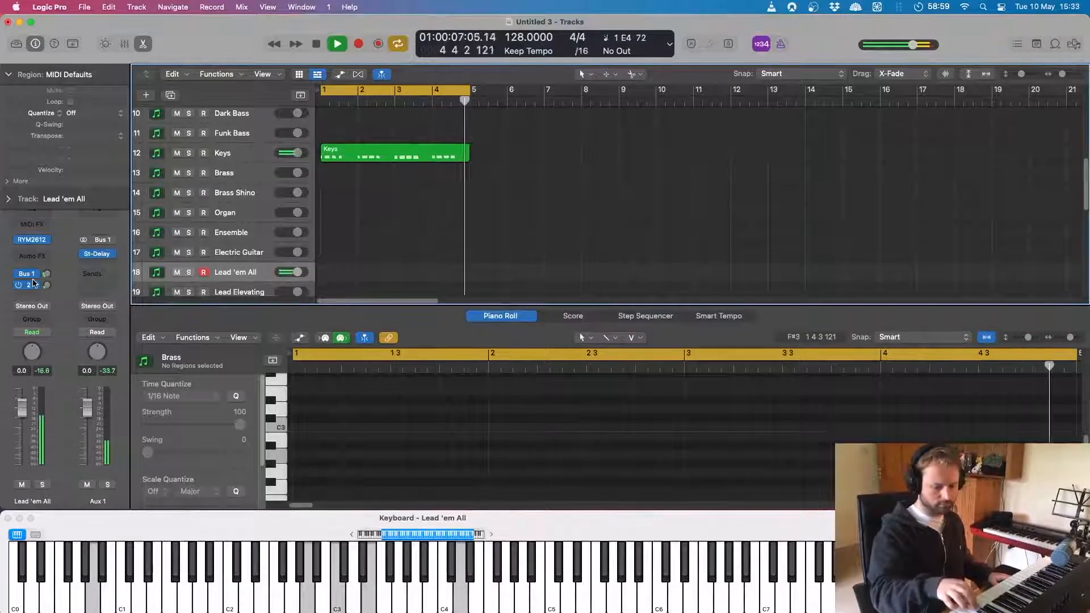
key(space)
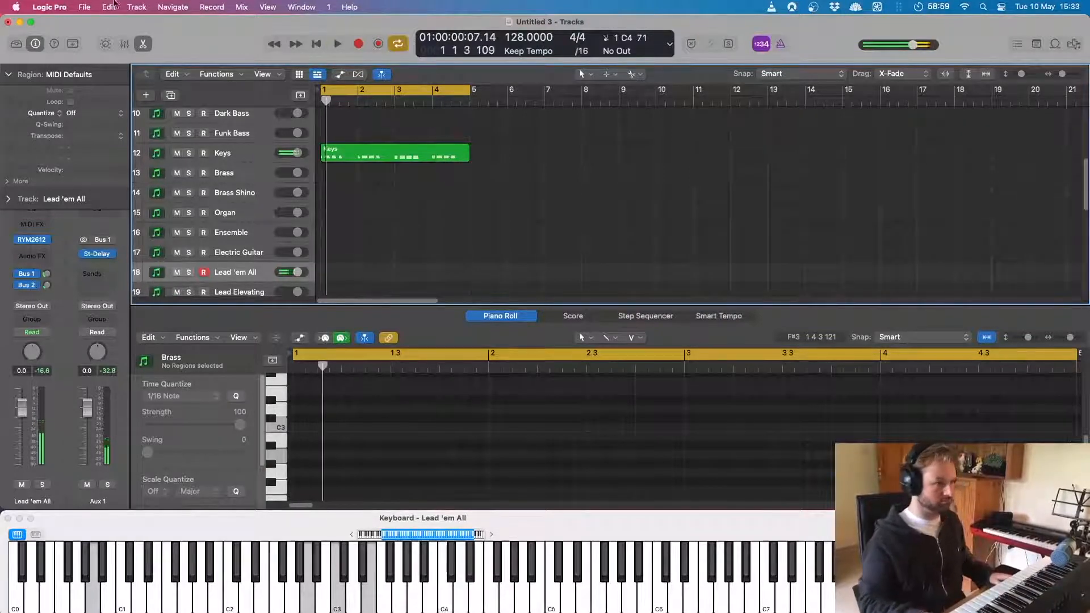
click(375, 47)
key(space)
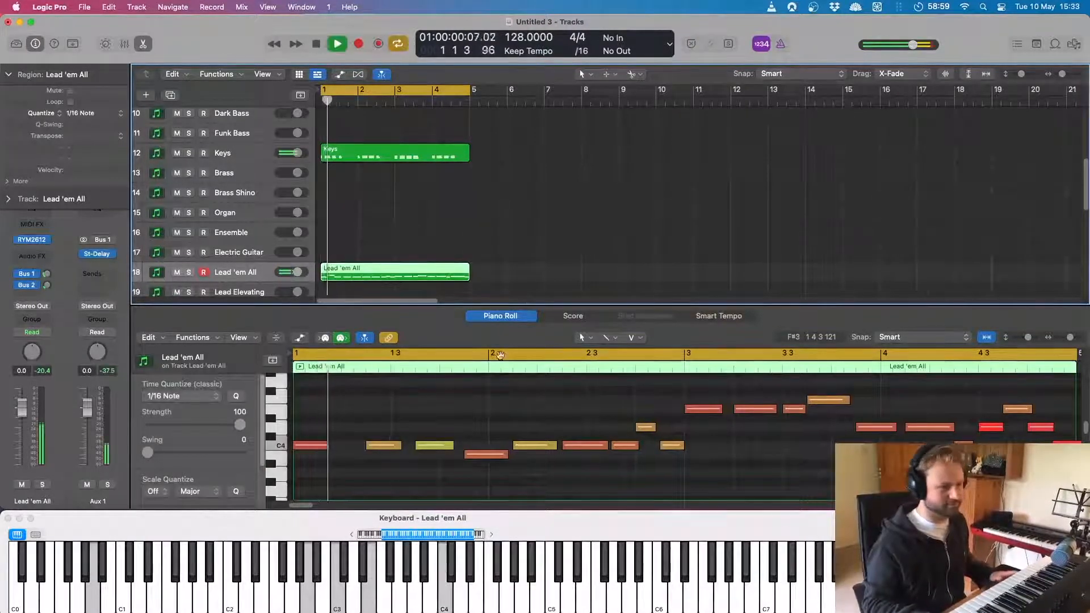
Step: Move the high C5 note at beat 2 of bar 1 in the Lead 'em All region down to G3 and play the loop
key(space)
scroll(345, 479, up, 5)
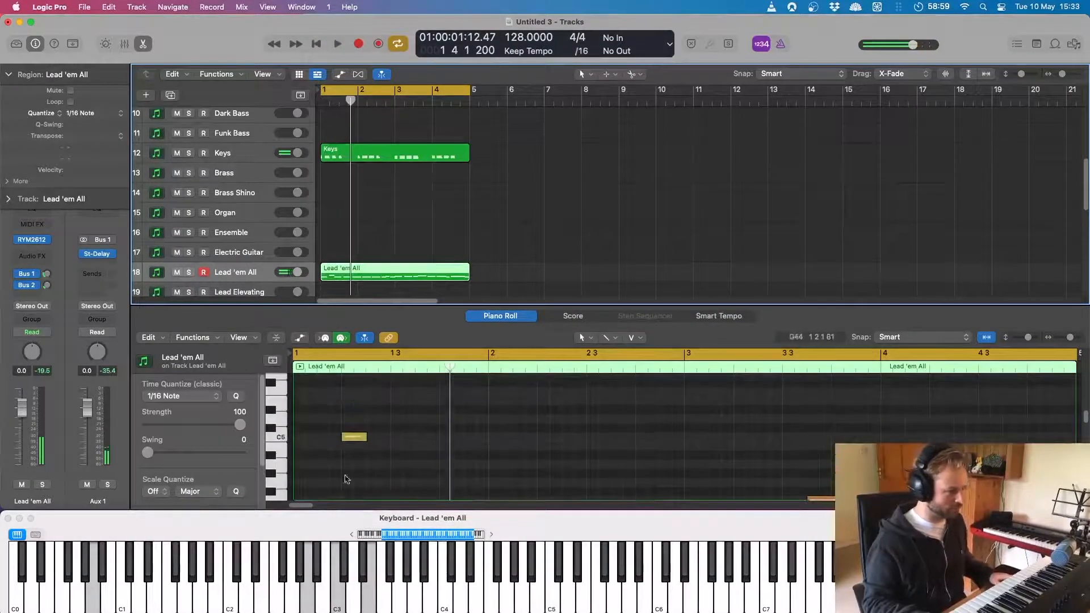
drag(354, 437, 353, 381)
scroll(360, 444, up, 5)
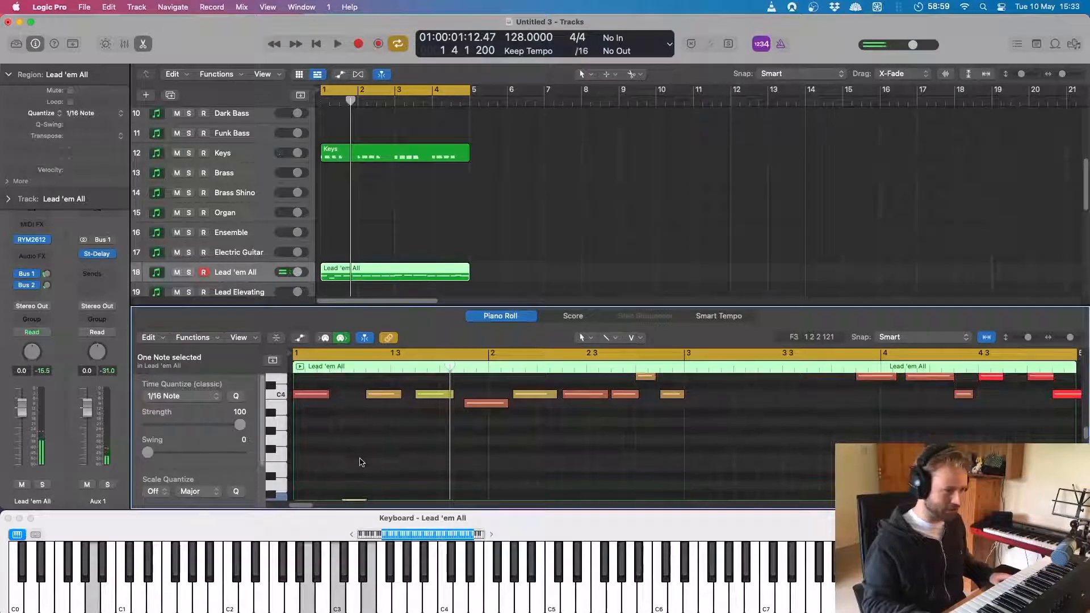
scroll(366, 464, down, 2)
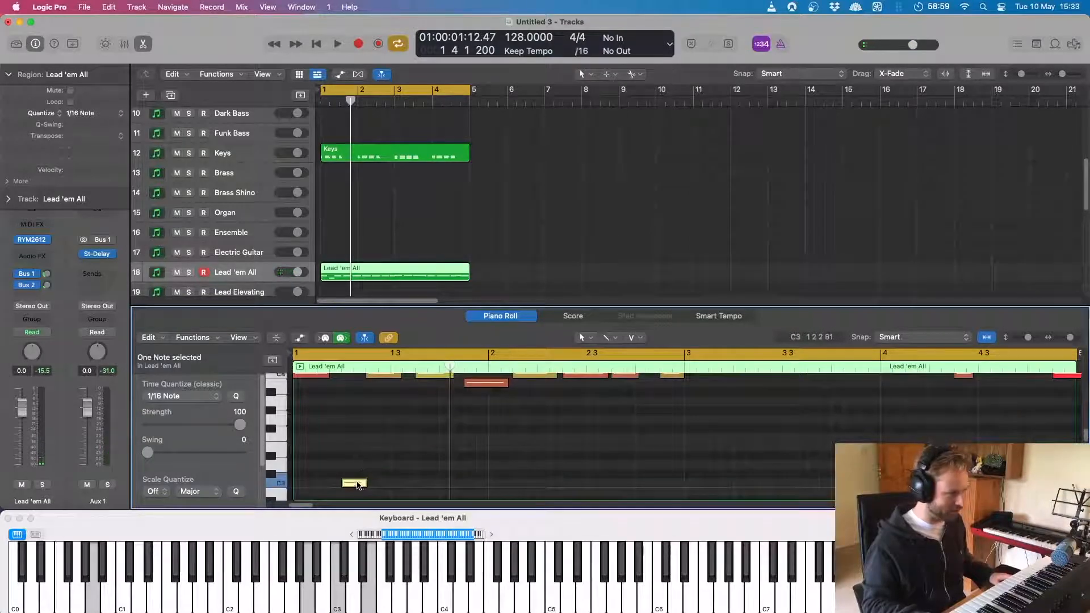
drag(358, 485, 359, 426)
key(space)
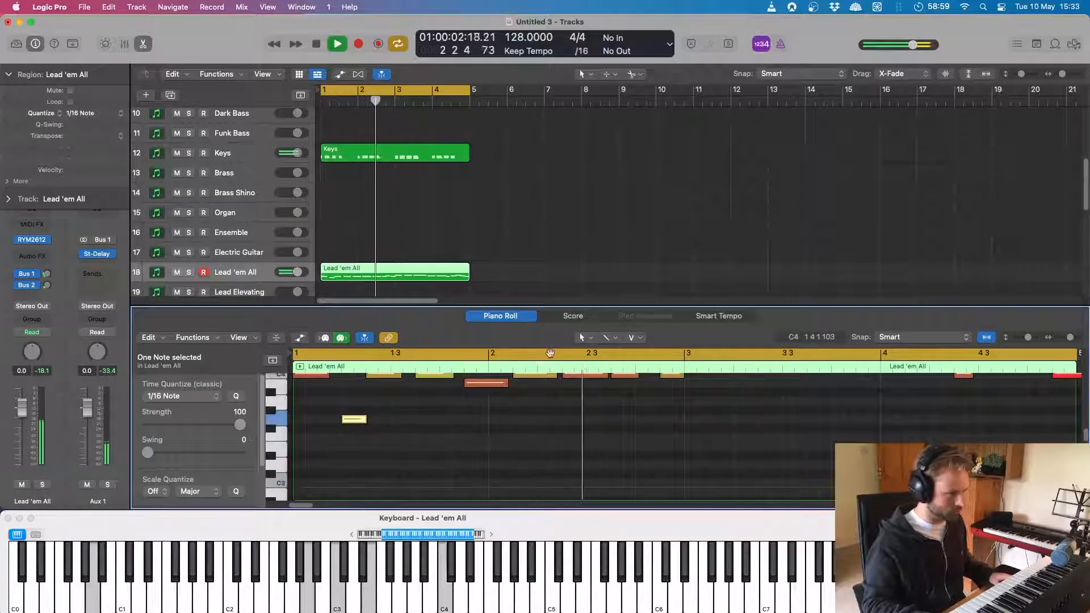
Step: Bring the Lead 'em All notes around C4 into view and play the edited melody over the loop
scroll(664, 427, up, 3)
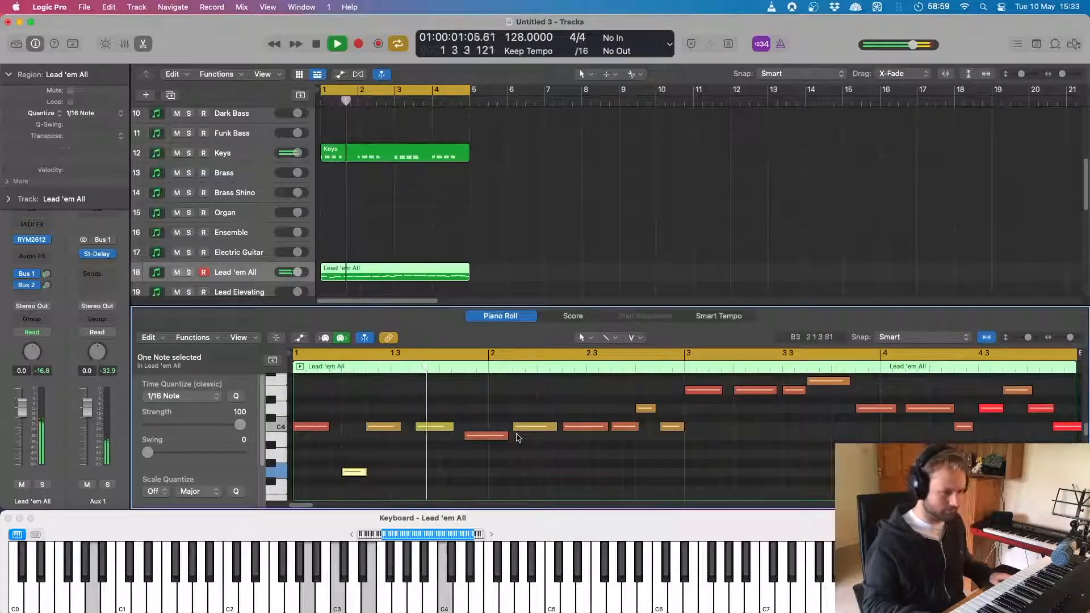
key(space)
key(space)
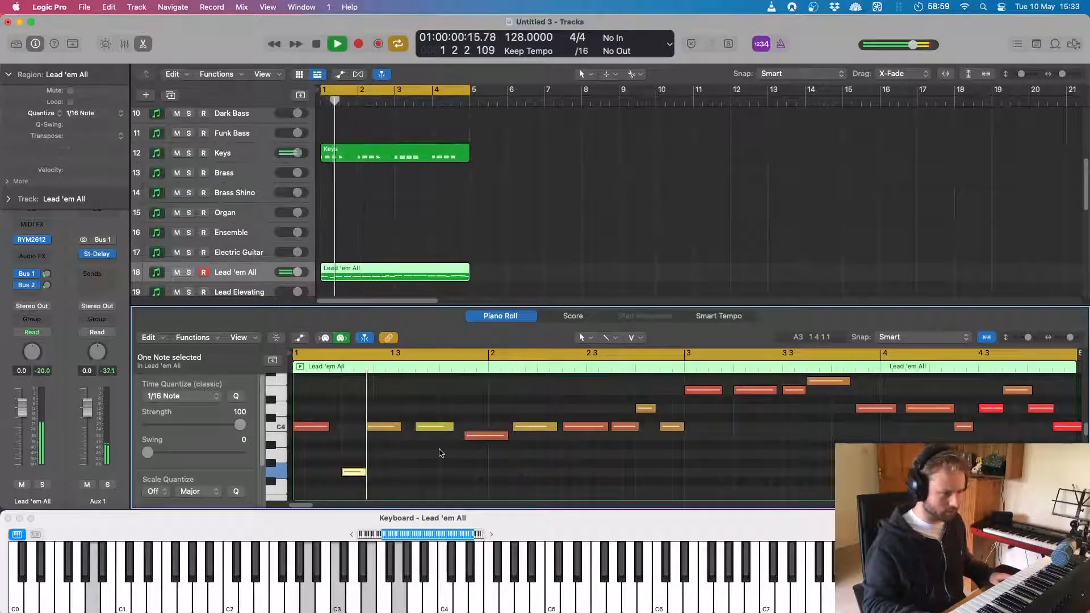
key(space)
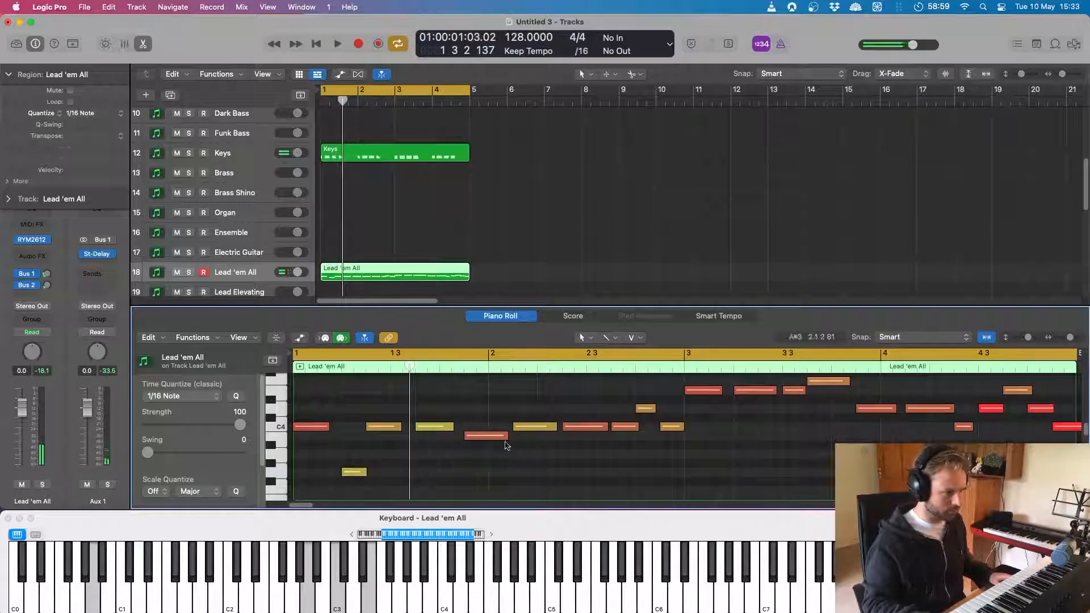
key(space)
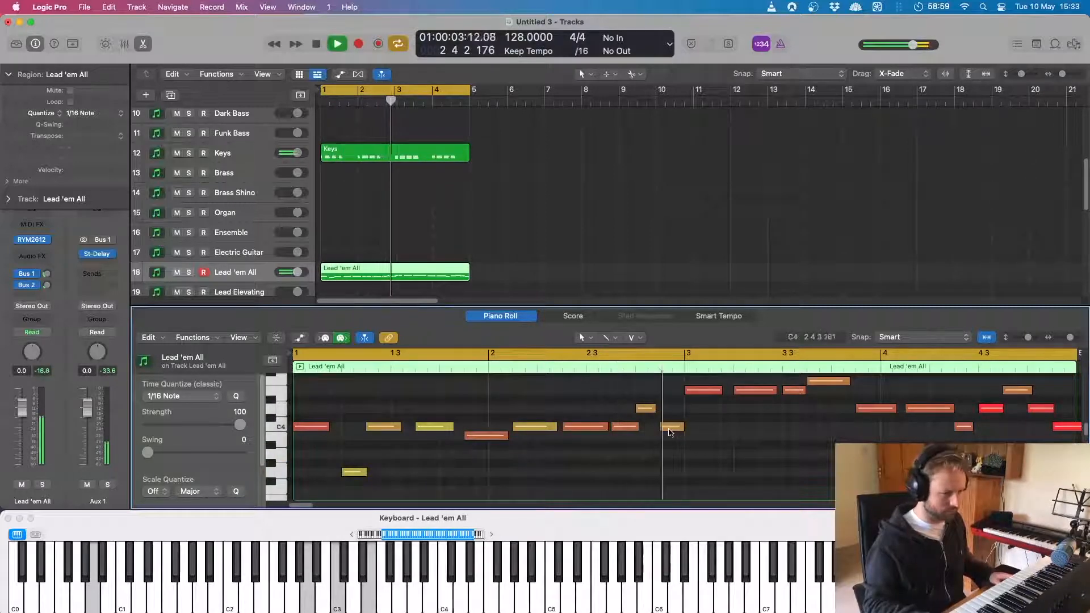
key(space)
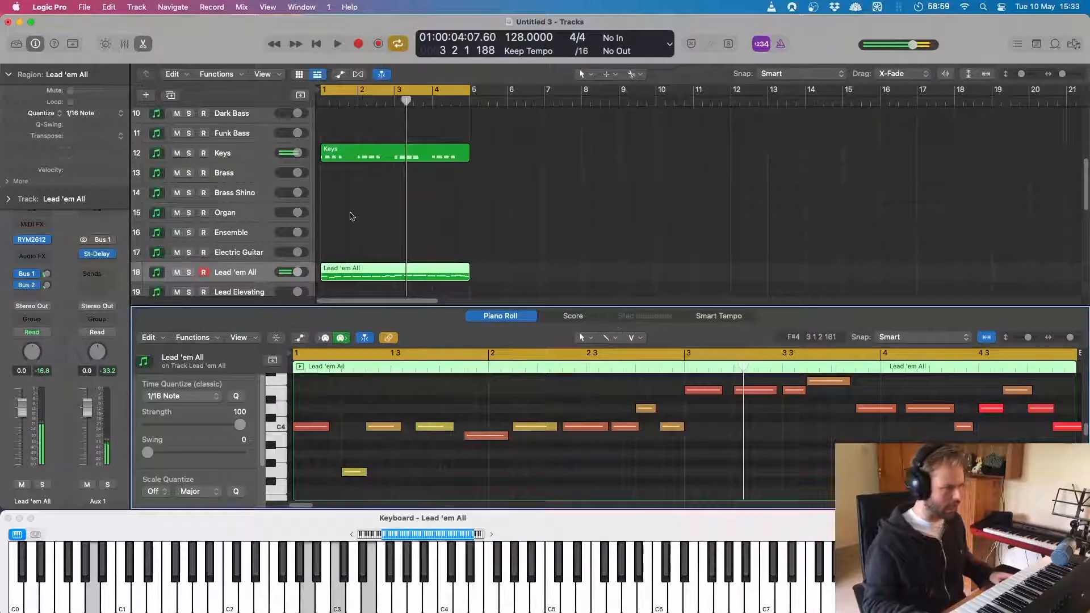
Step: Select the Lead Elevating track, play the loop, and reselect the Lead 'em All track
click(382, 221)
key(space)
key(space)
scroll(367, 223, down, 5)
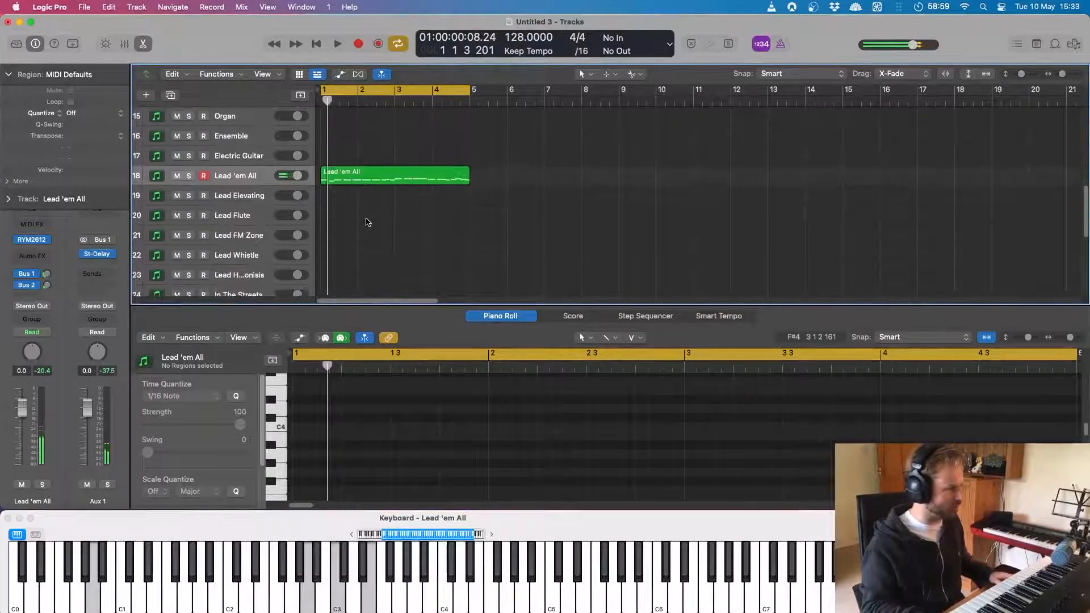
click(245, 193)
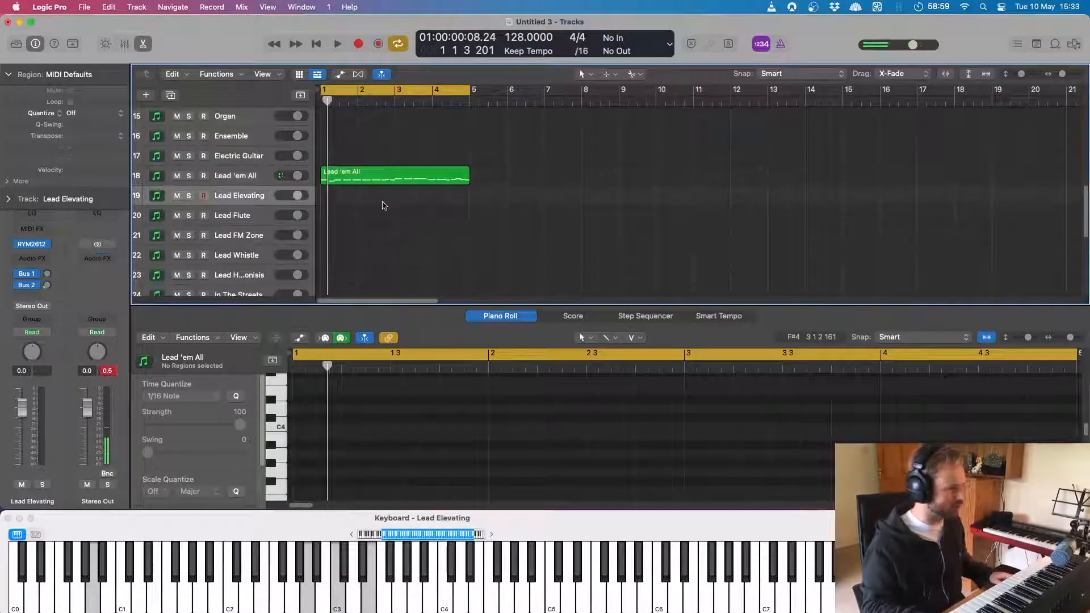
key(space)
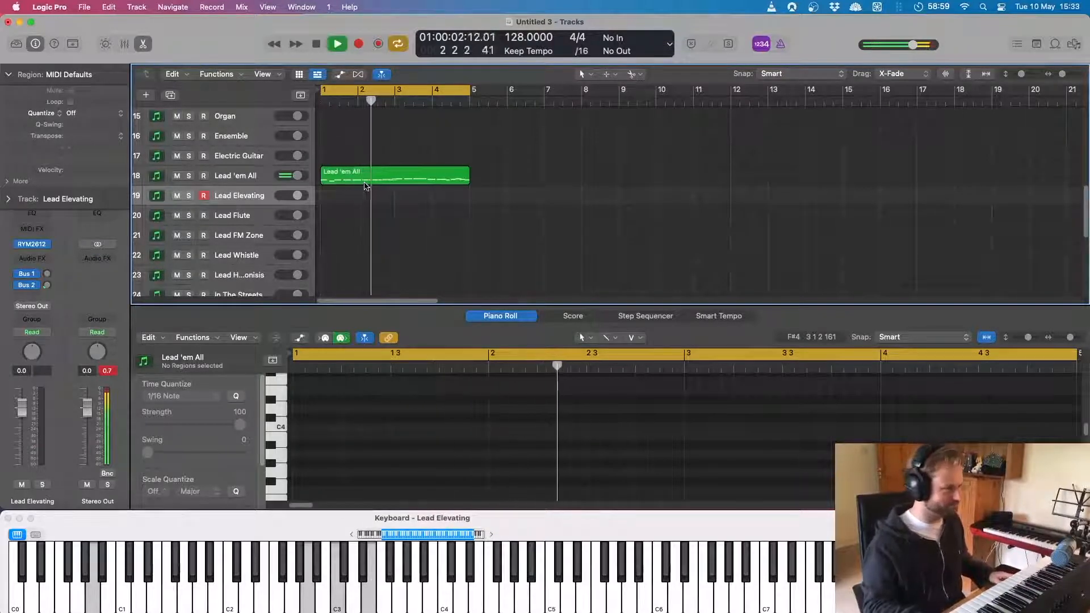
key(space)
click(252, 177)
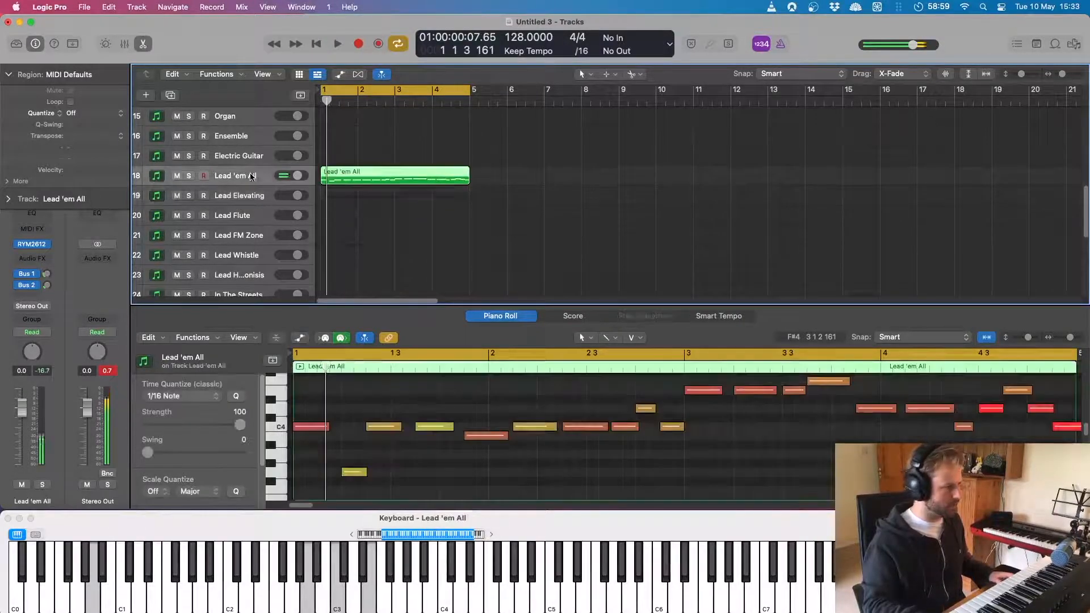
Step: Open the RYM2612 synth on the Lead 'em All track, inspect the operator 1 controls, and play the loop
click(28, 244)
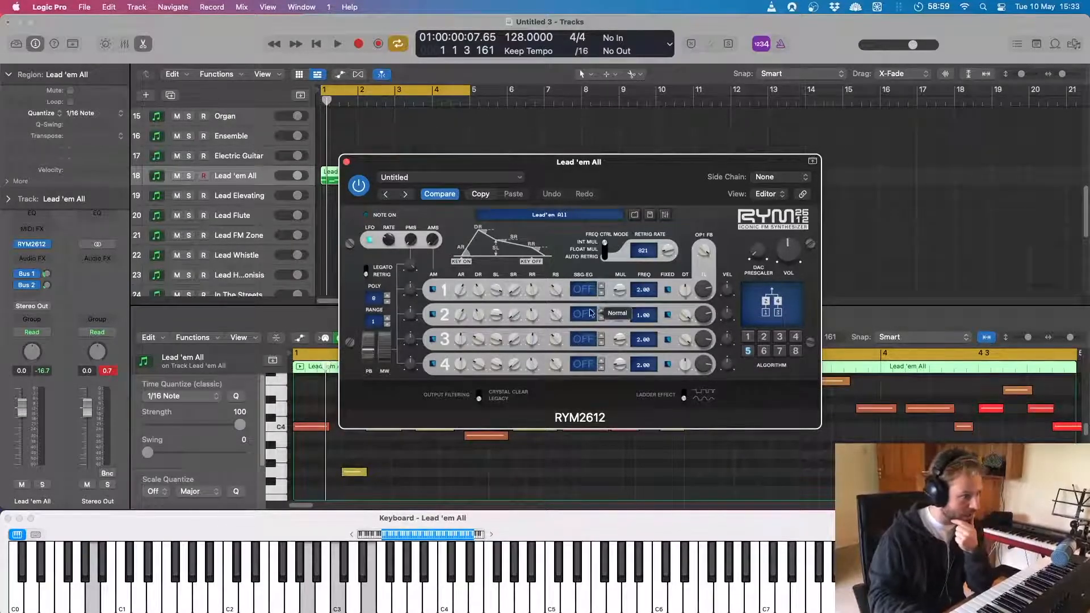
mouse_move(493, 295)
mouse_move(551, 294)
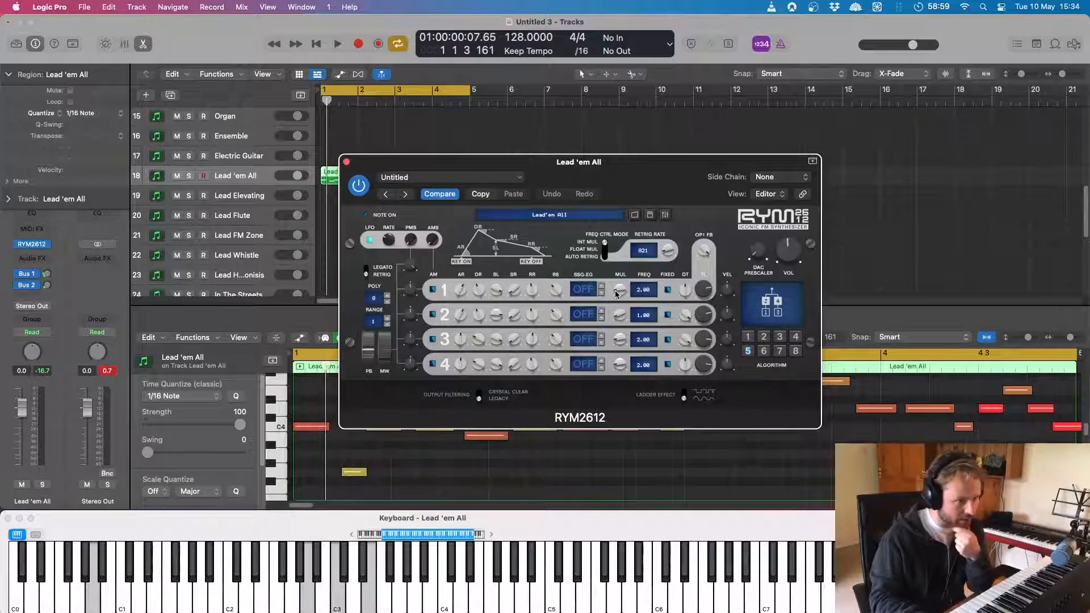
mouse_move(459, 290)
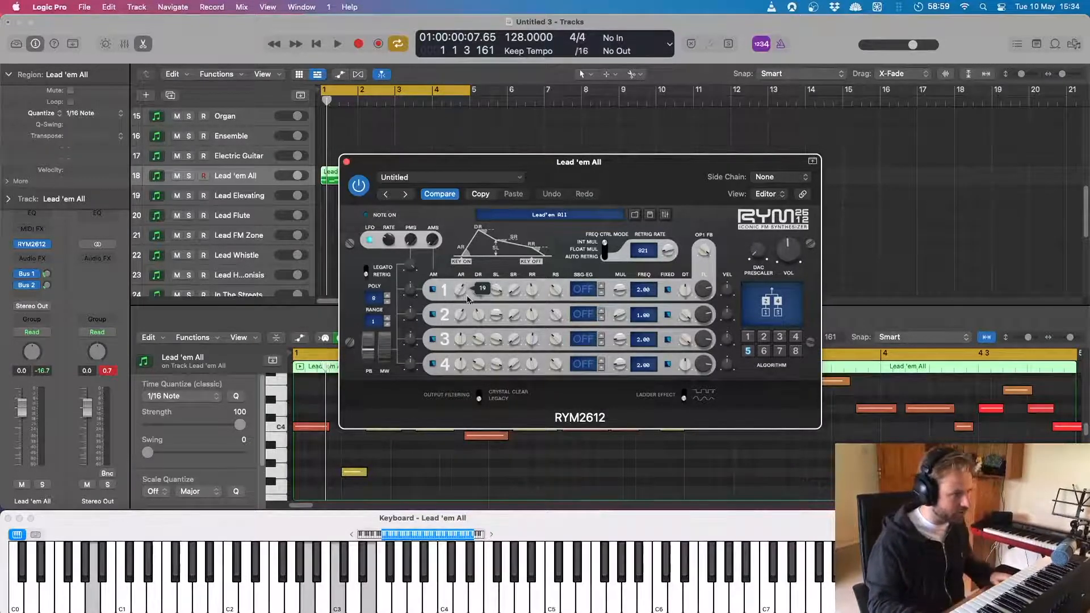
key(space)
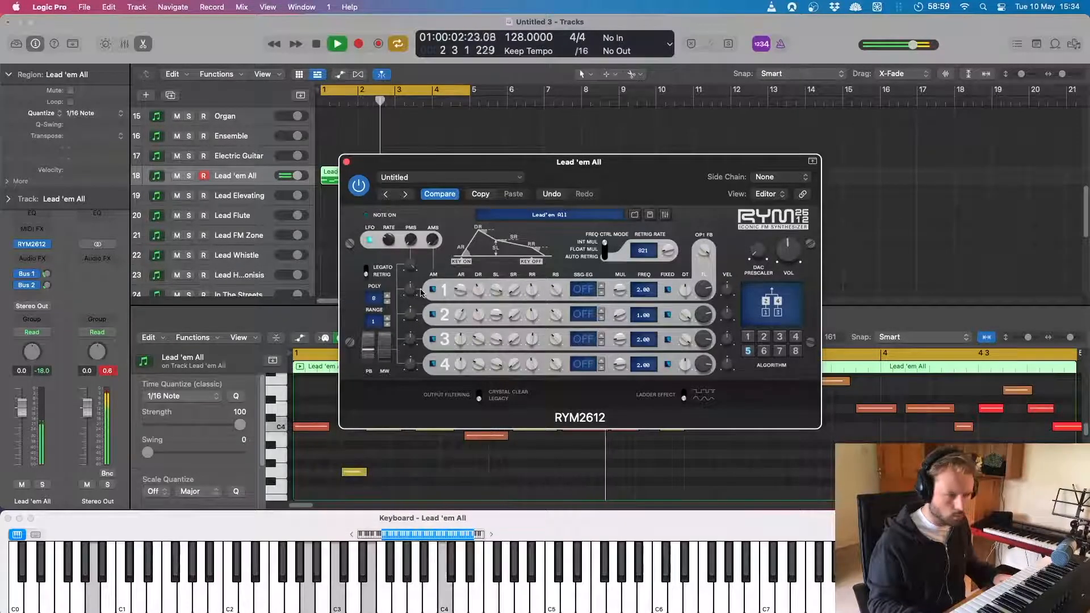
key(space)
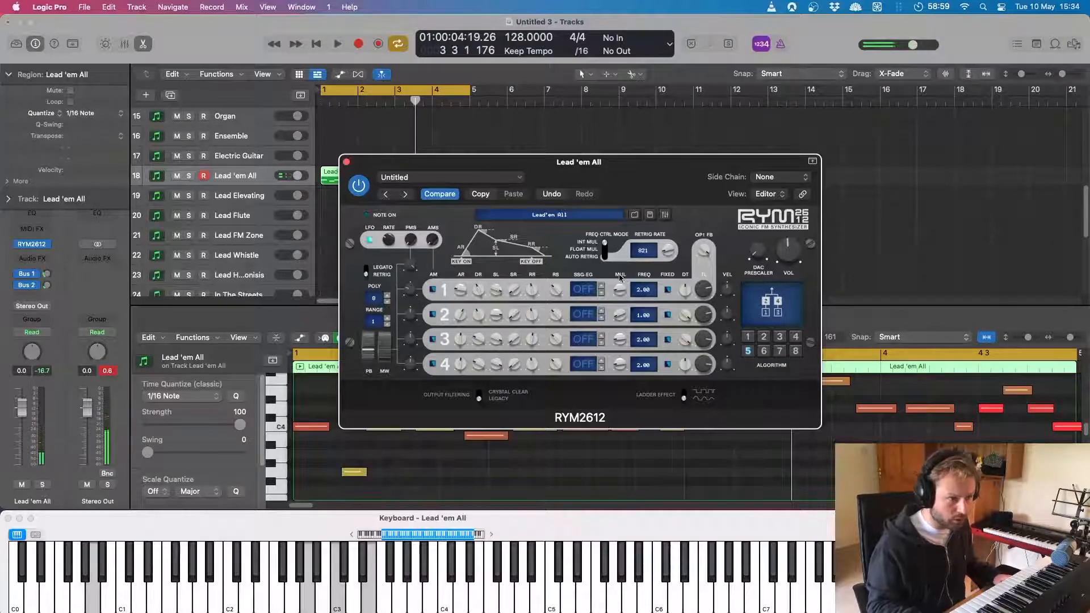
Step: Audition RYM2612 algorithms 2, 3, 4 and 6 on the lead sound while the loop plays
key(space)
click(763, 337)
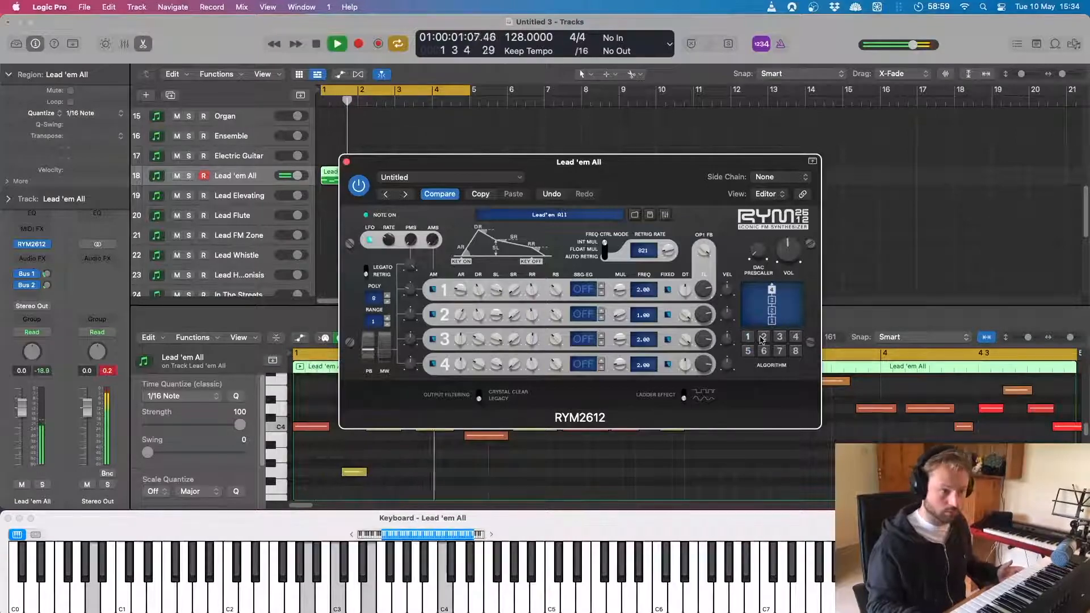
click(779, 337)
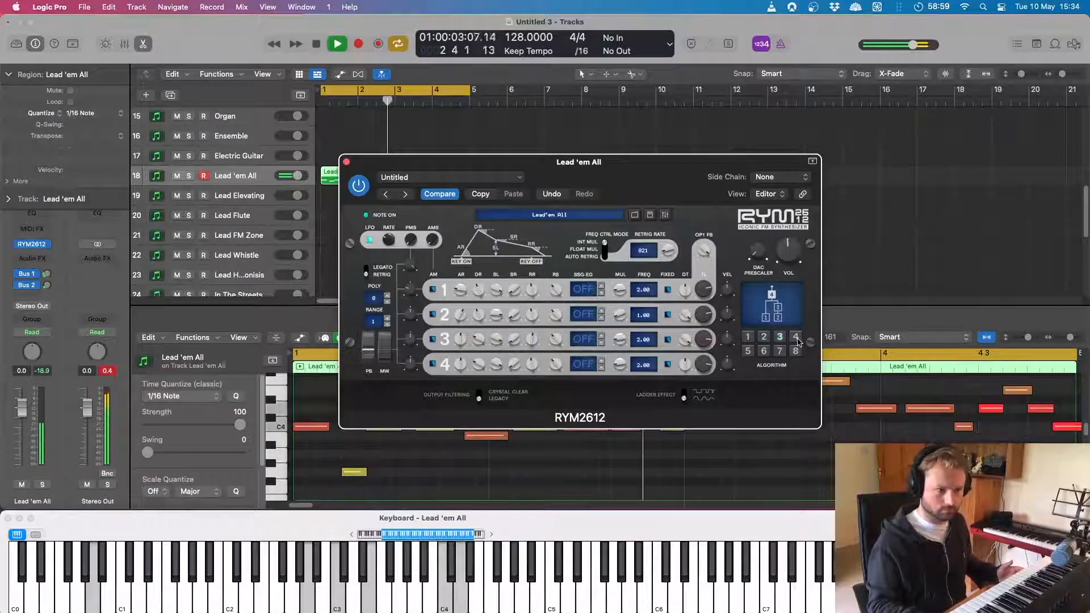
click(795, 337)
click(763, 351)
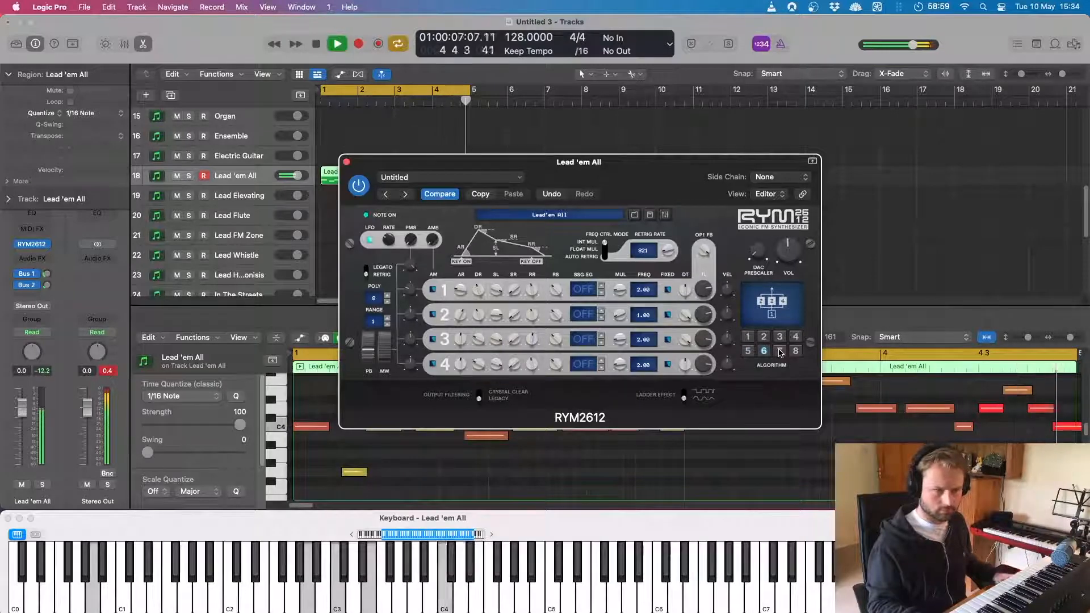
key(space)
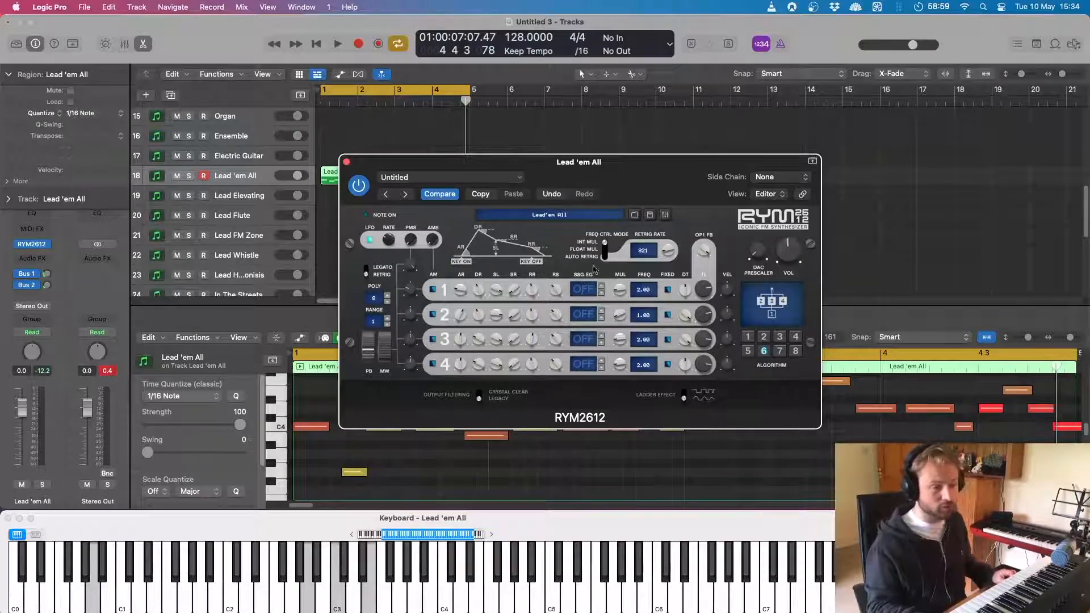
Step: Set the lead's RYM2612 algorithm to 1 and audition the sound over the loop
click(751, 339)
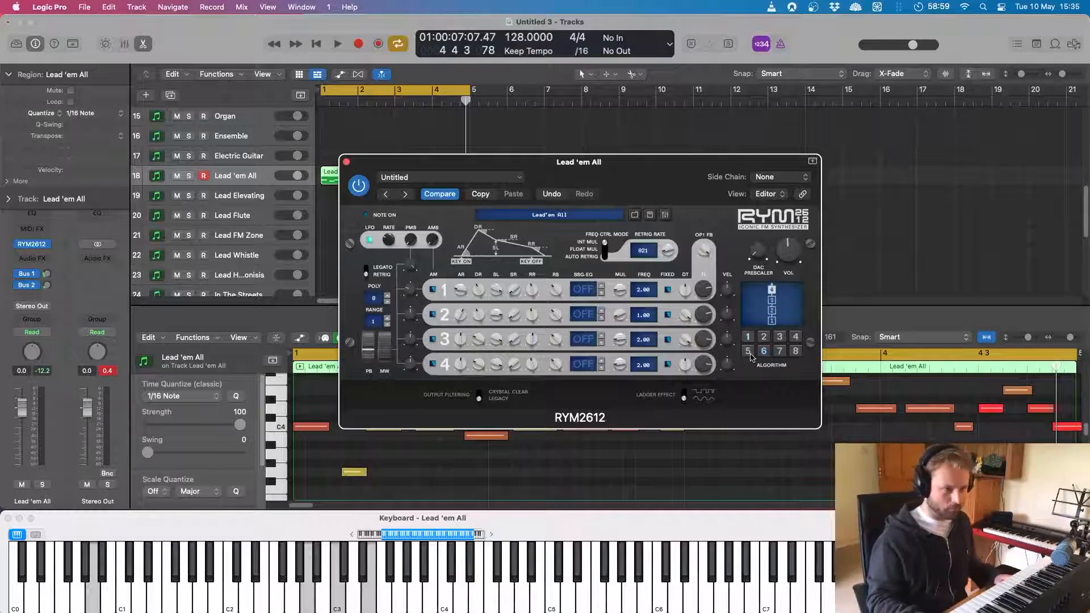
key(space)
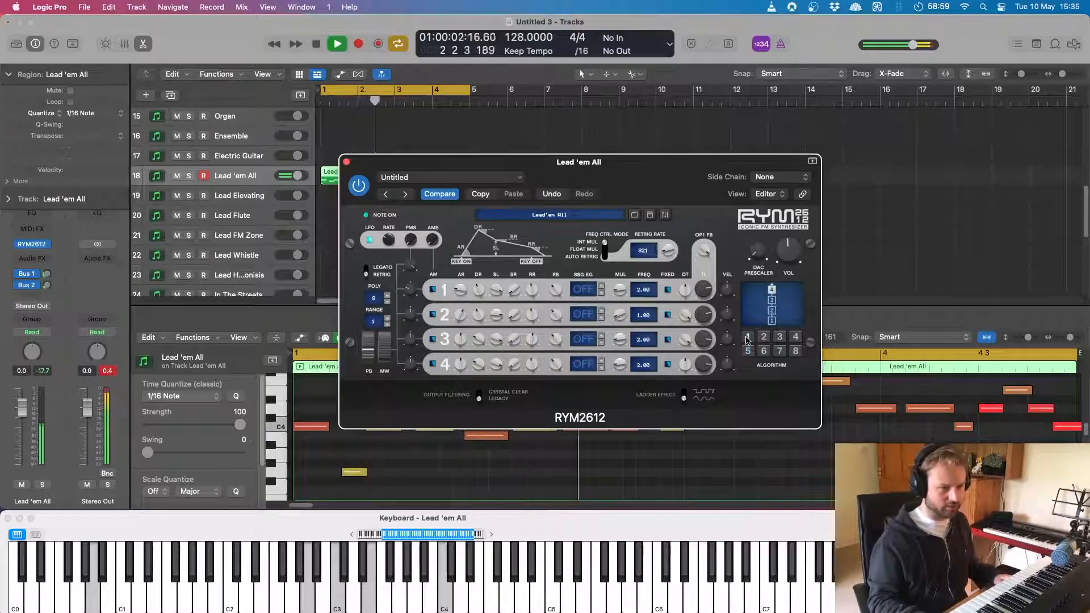
key(space)
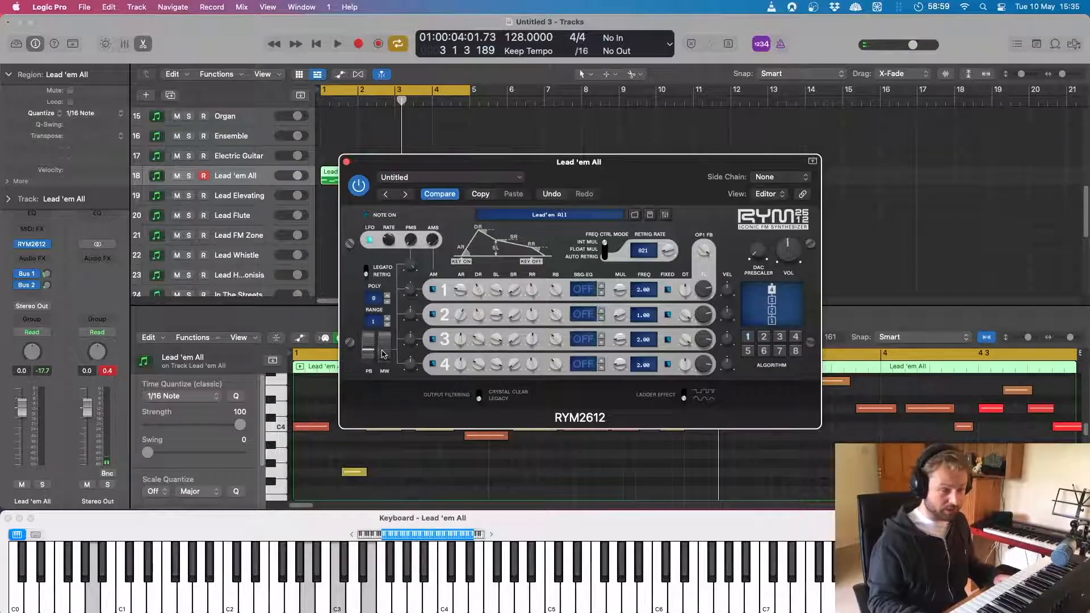
key(space)
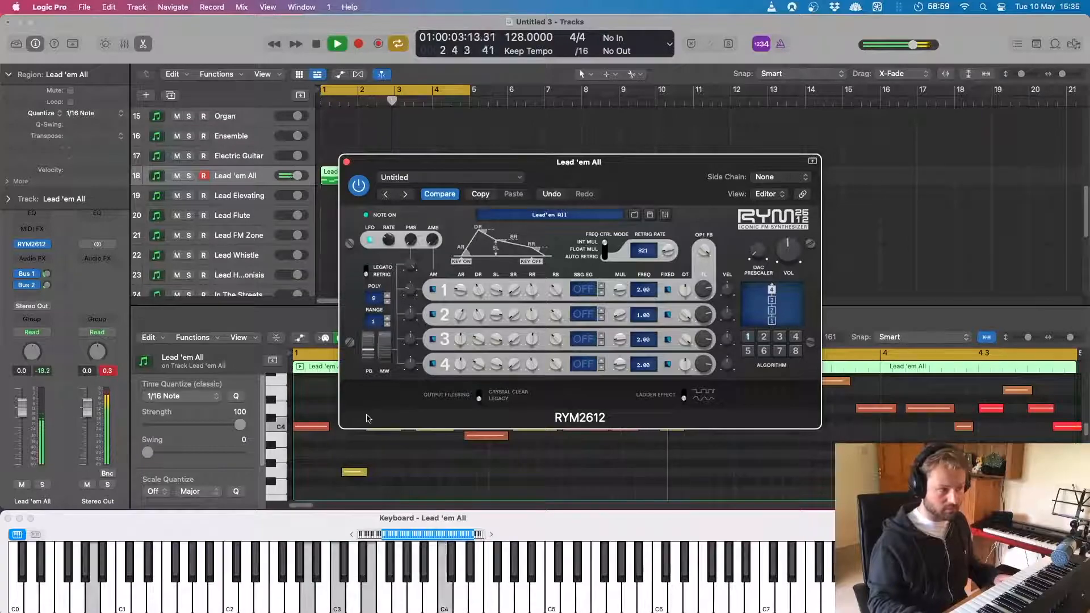
key(space)
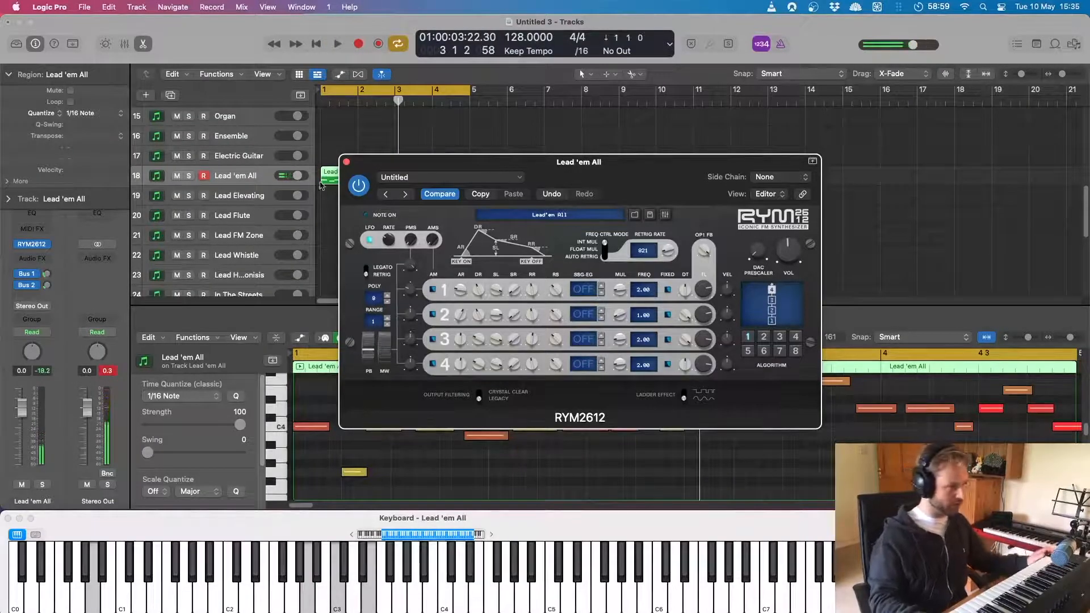
Step: Turn cycle mode off and record a modulation wheel pass over the Lead 'em All region from bar 1
click(378, 91)
click(316, 44)
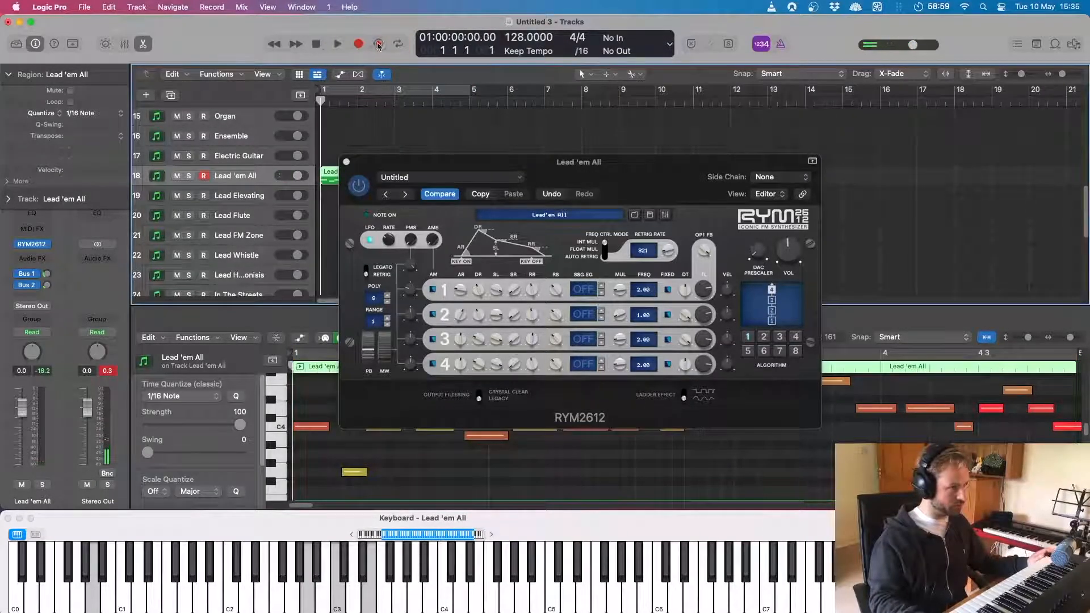
click(379, 45)
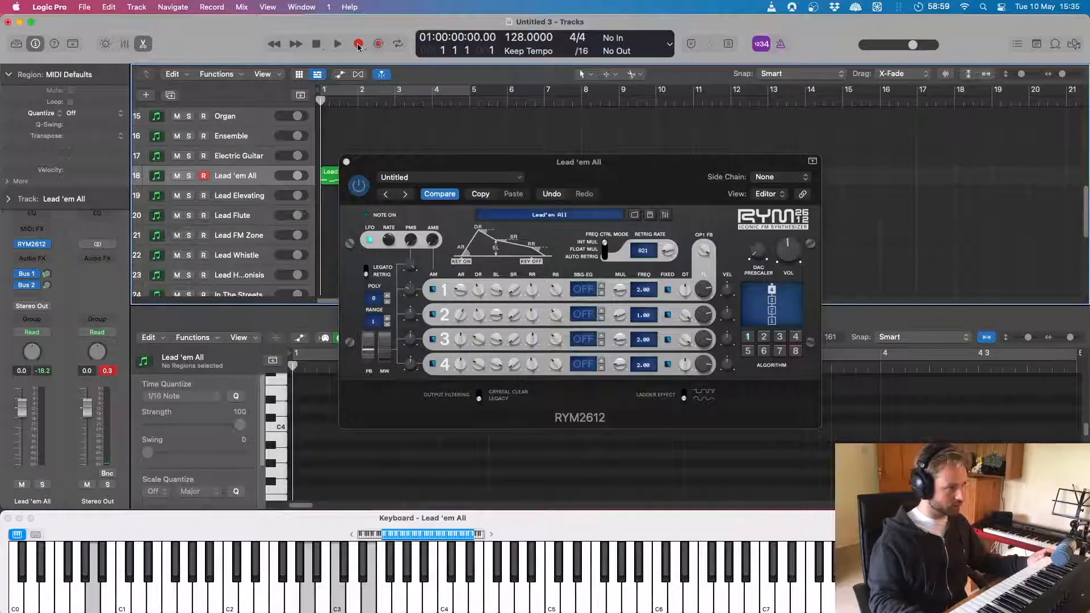
drag(401, 162, 614, 156)
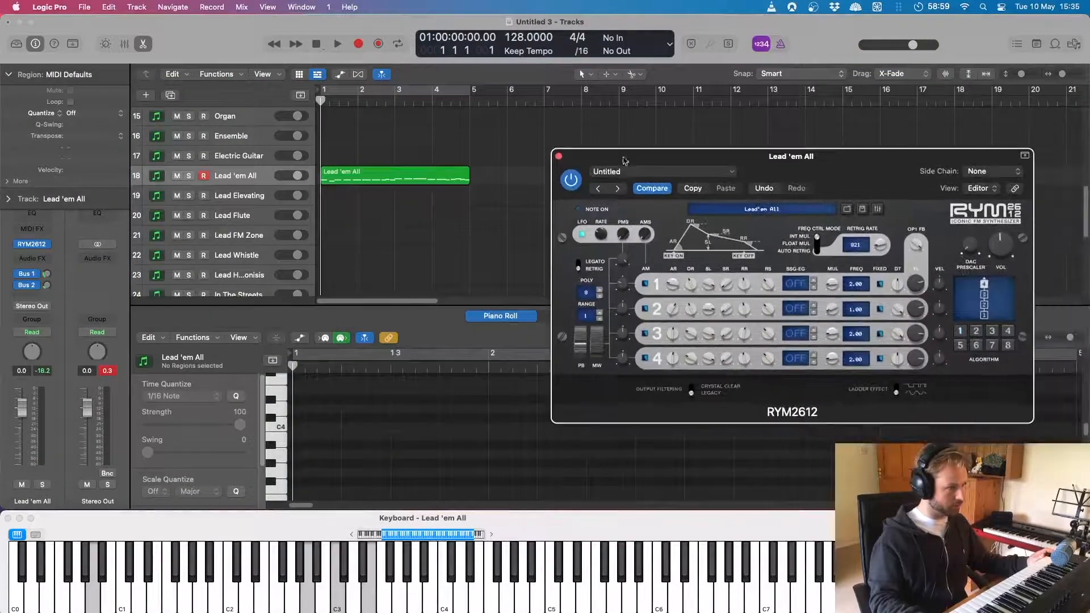
click(355, 46)
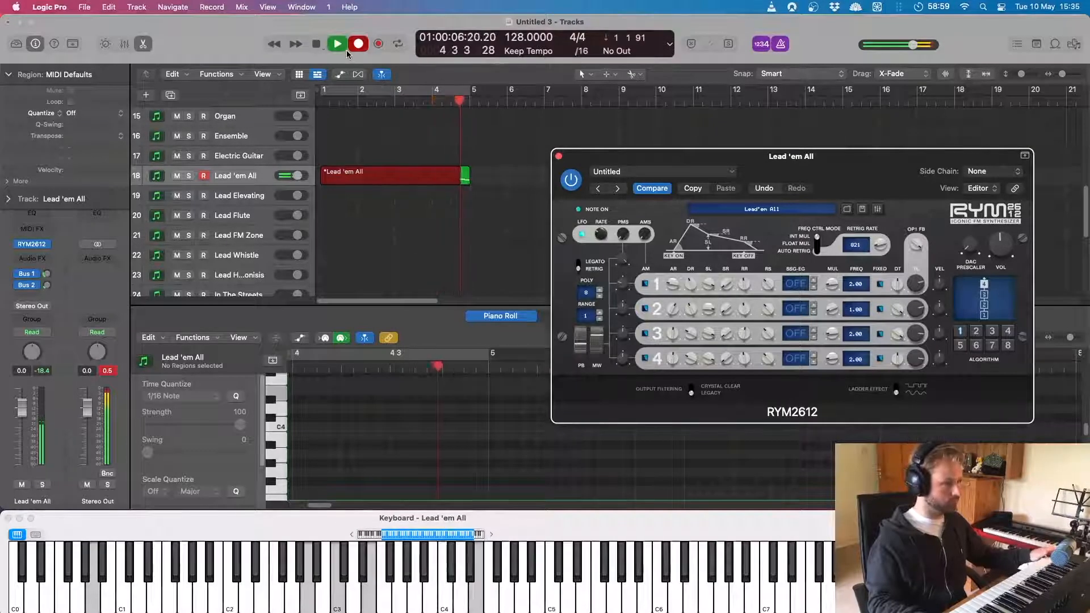
key(space)
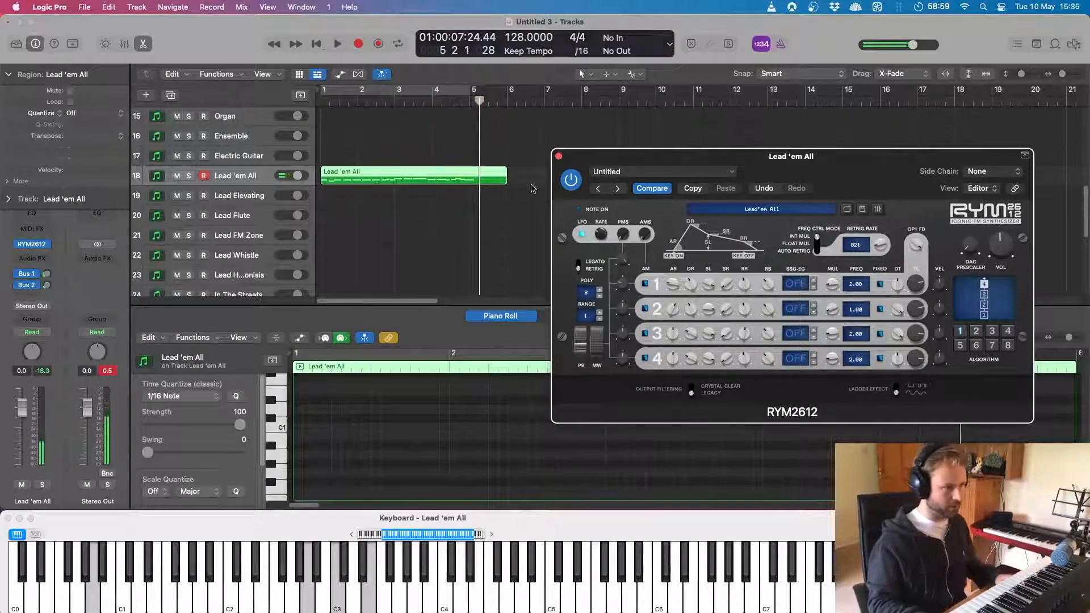
Step: Trim the Lead 'em All region to end at bar 5, turn cycle mode back on, and play the loop
drag(506, 179, 466, 180)
key(space)
key(space)
click(328, 92)
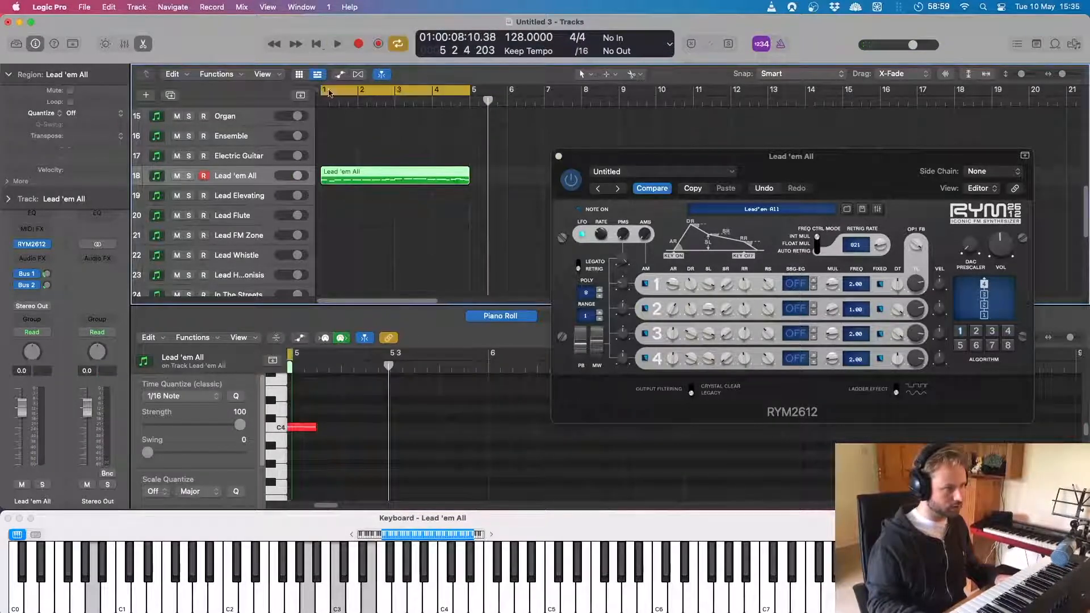
key(space)
Step: Close the lead track's RYM2612 window and stop playback
drag(753, 160, 586, 138)
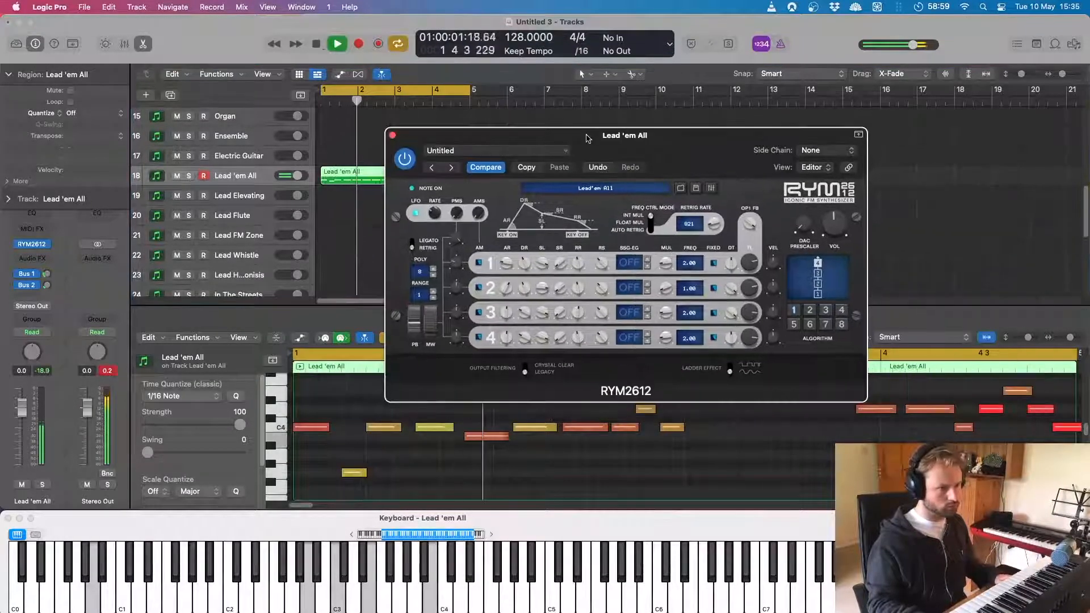
click(393, 136)
key(space)
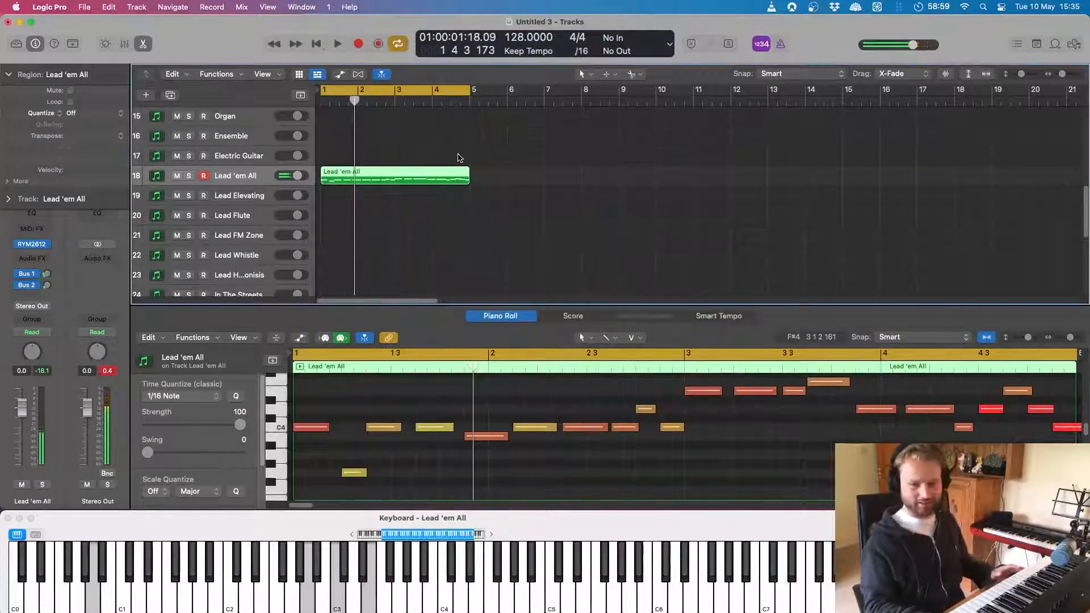
Step: Play the full loop with the Keys and Lead 'em All regions both in view
scroll(406, 223, up, 1)
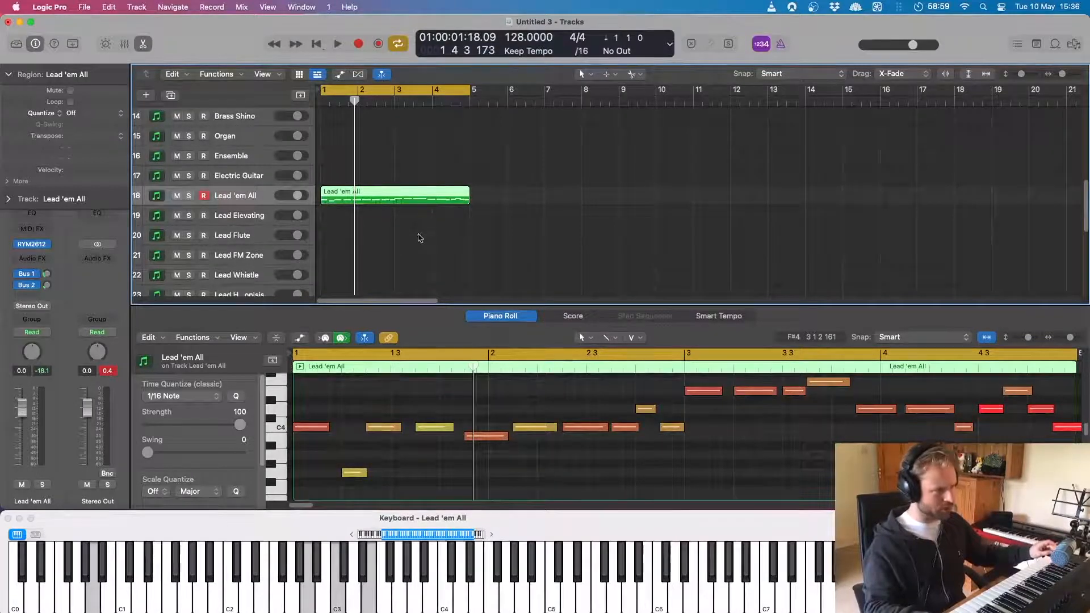
scroll(388, 233, up, 5)
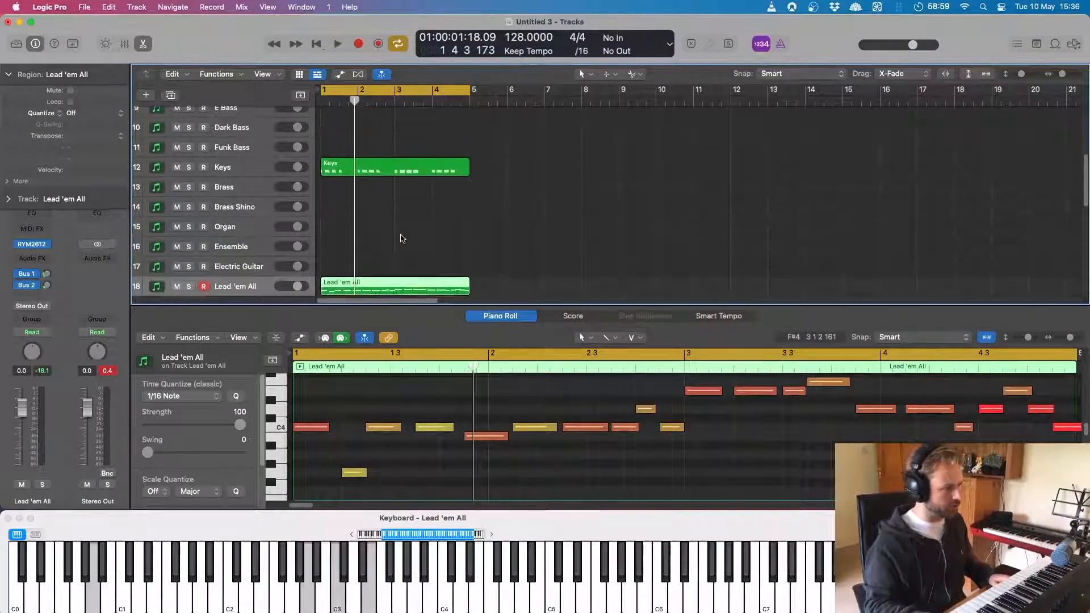
scroll(401, 236, down, 1)
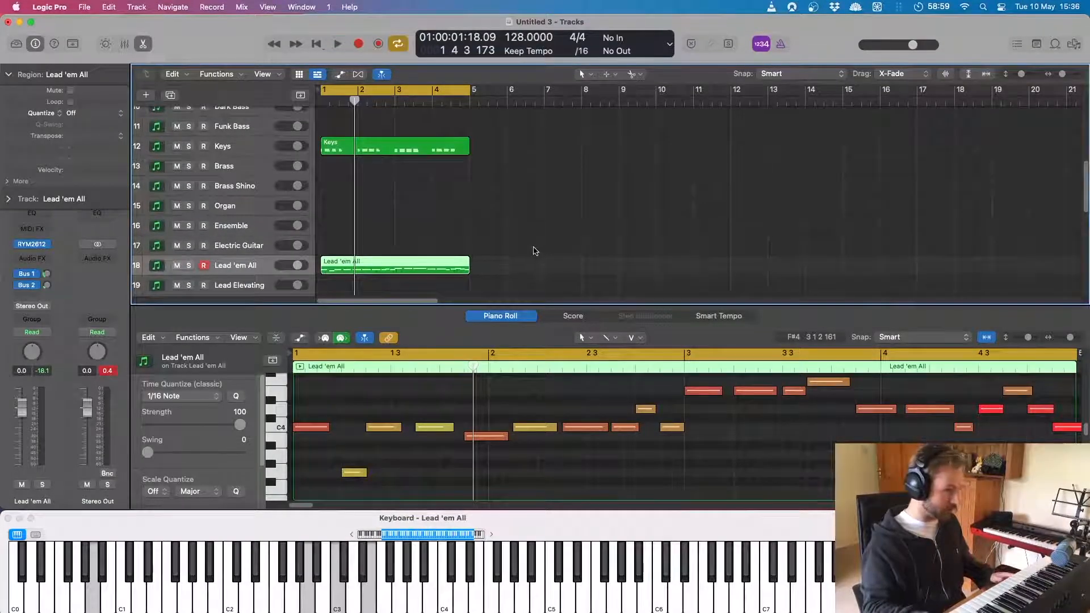
key(space)
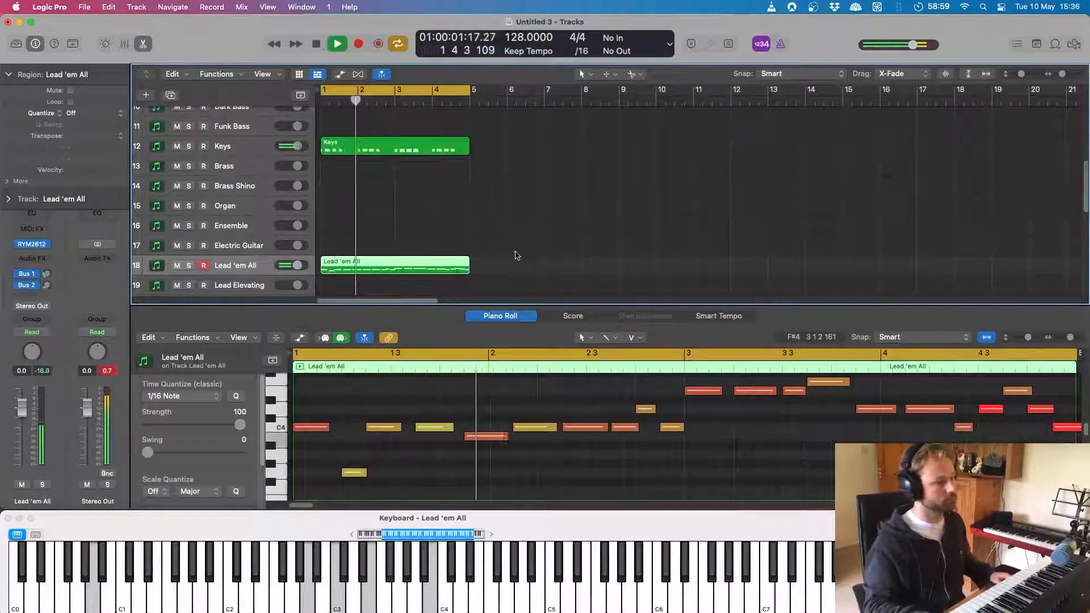
Step: Duplicate all drum, bass, keys and lead regions from bar 1 to bar 5, with the cycle range spanning bars 5 to 9
drag(515, 256, 619, 91)
key(space)
scroll(626, 237, down, 3)
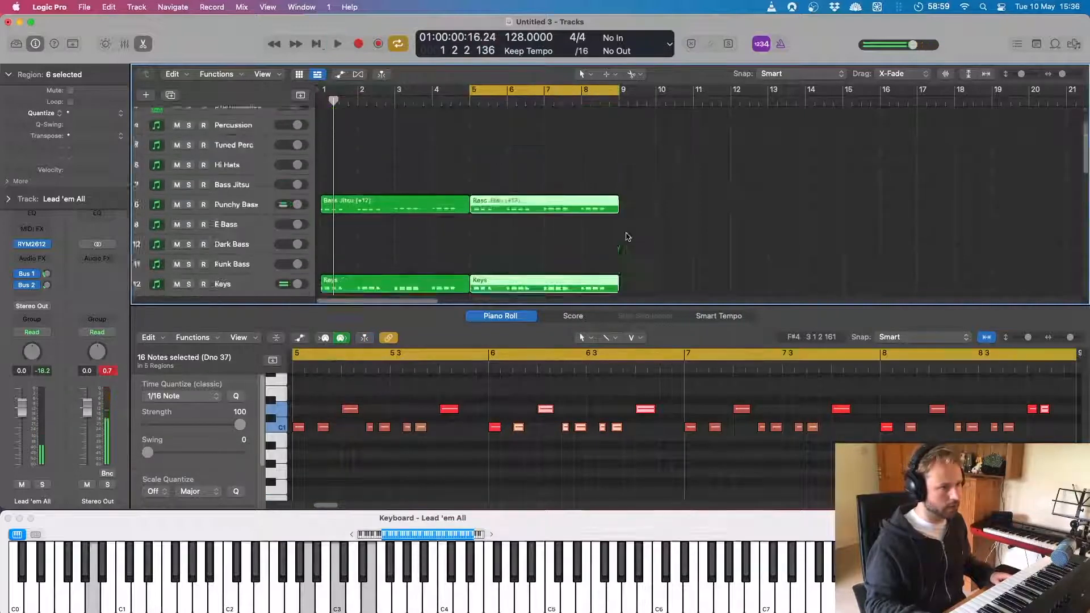
scroll(626, 236, down, 3)
click(518, 236)
scroll(520, 236, down, 2)
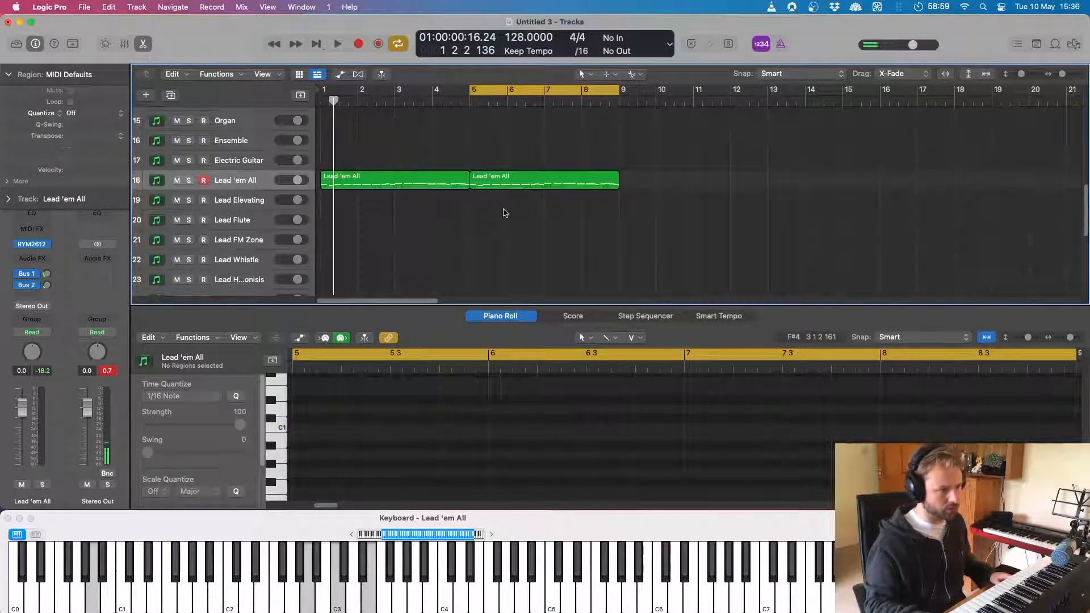
Step: Copy the Lead 'em All region at bar 5 onto the Lead Flute track and audition it in the loop
click(505, 182)
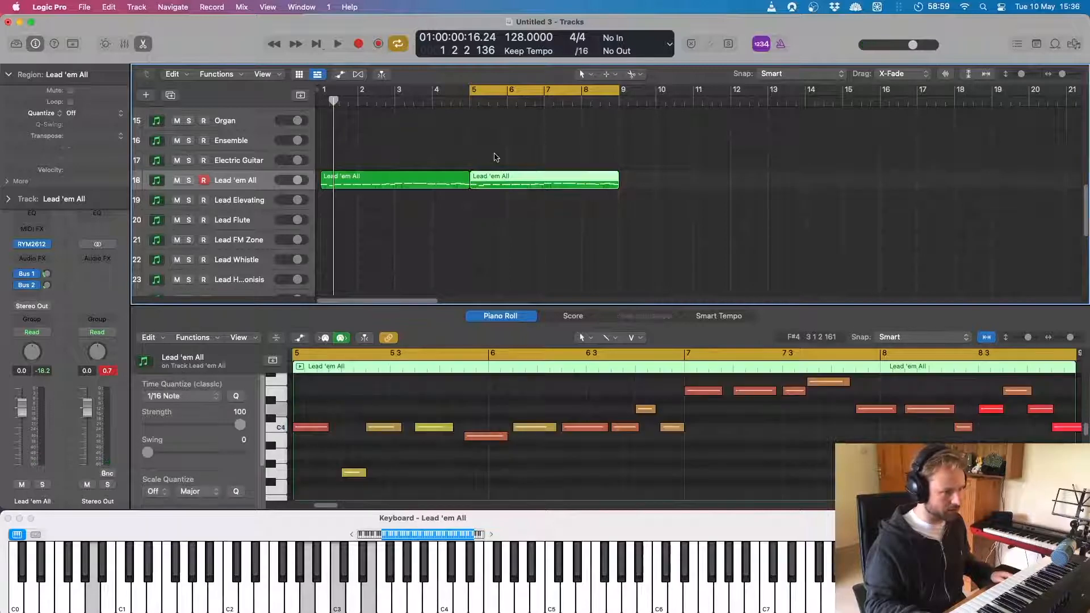
drag(505, 189, 507, 221)
key(shift+space)
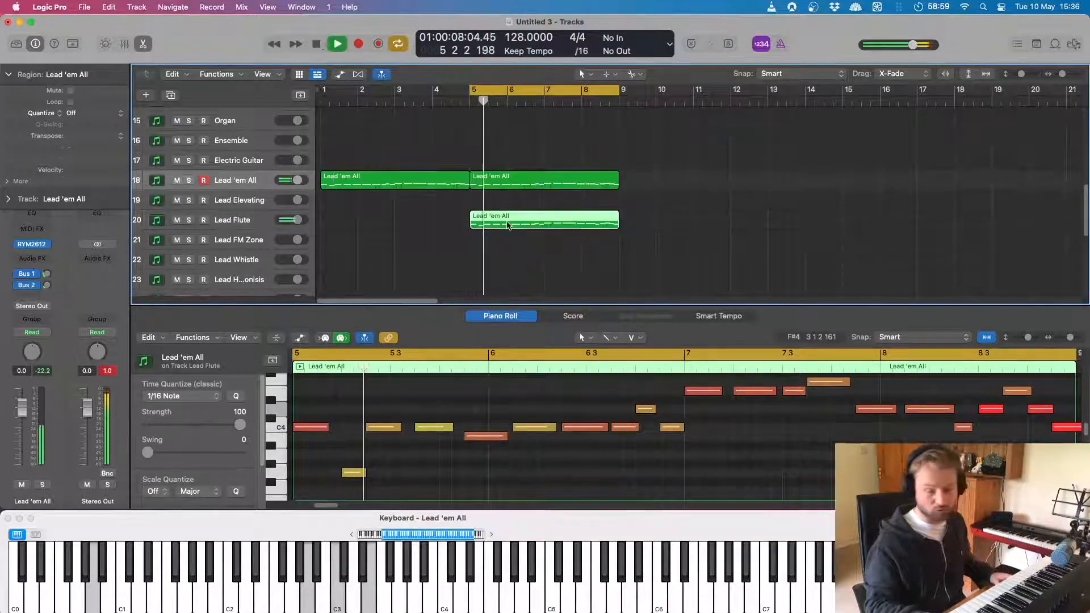
key(space)
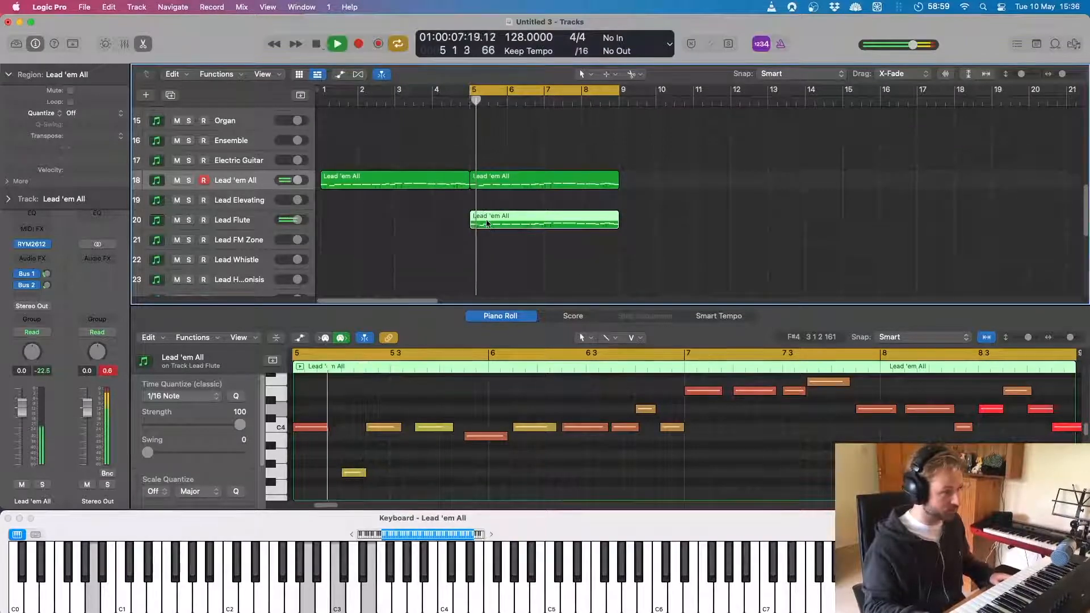
Step: Move the copied lead region from Lead Flute to the Lead FM Zone track and lower that track's volume to -3.3 dB
drag(486, 218, 487, 236)
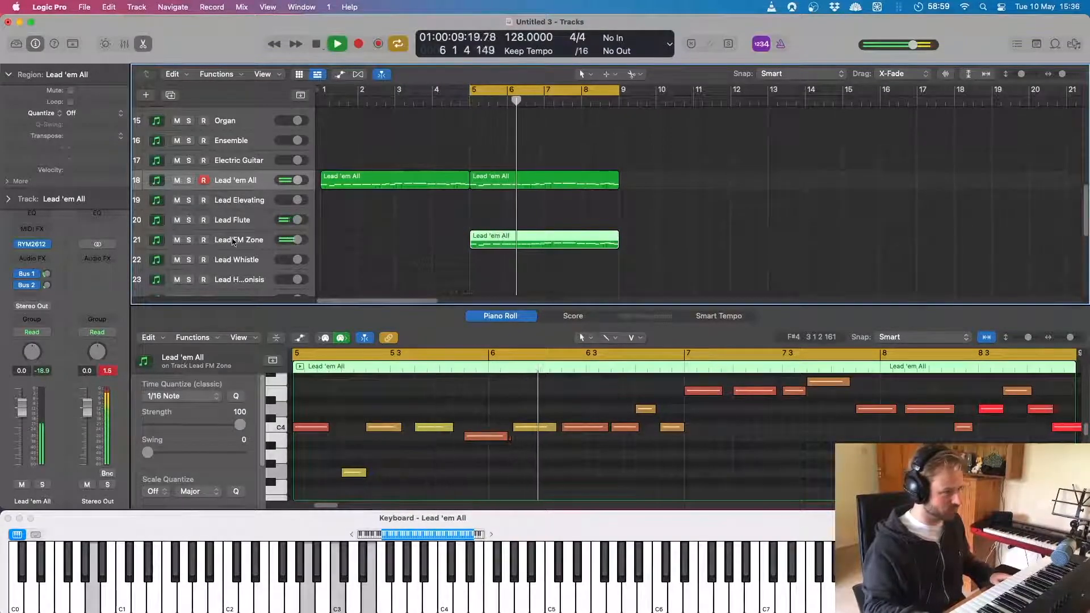
drag(297, 240, 294, 240)
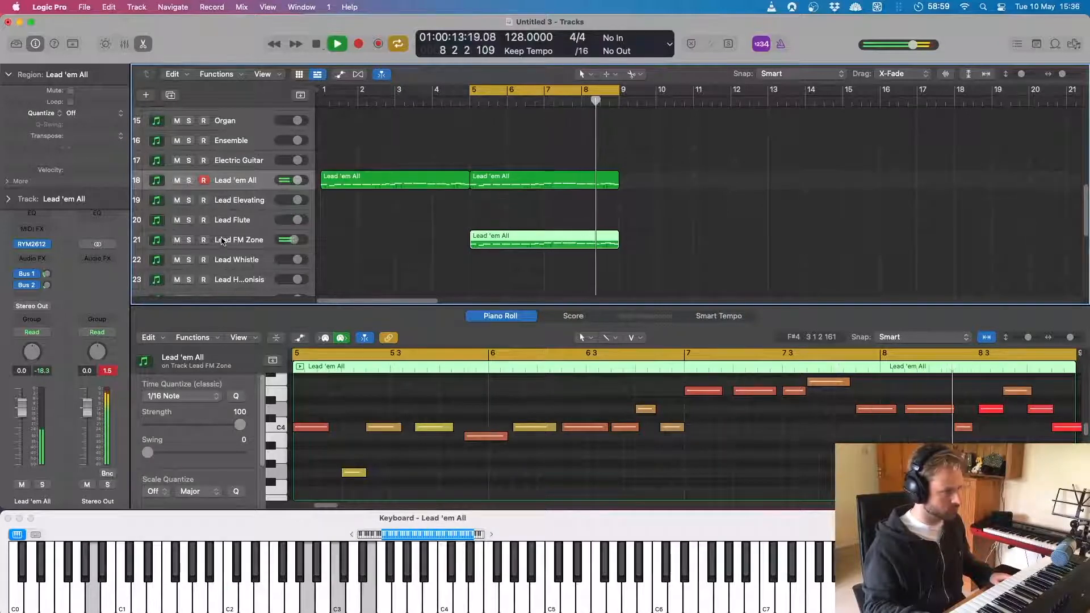
key(space)
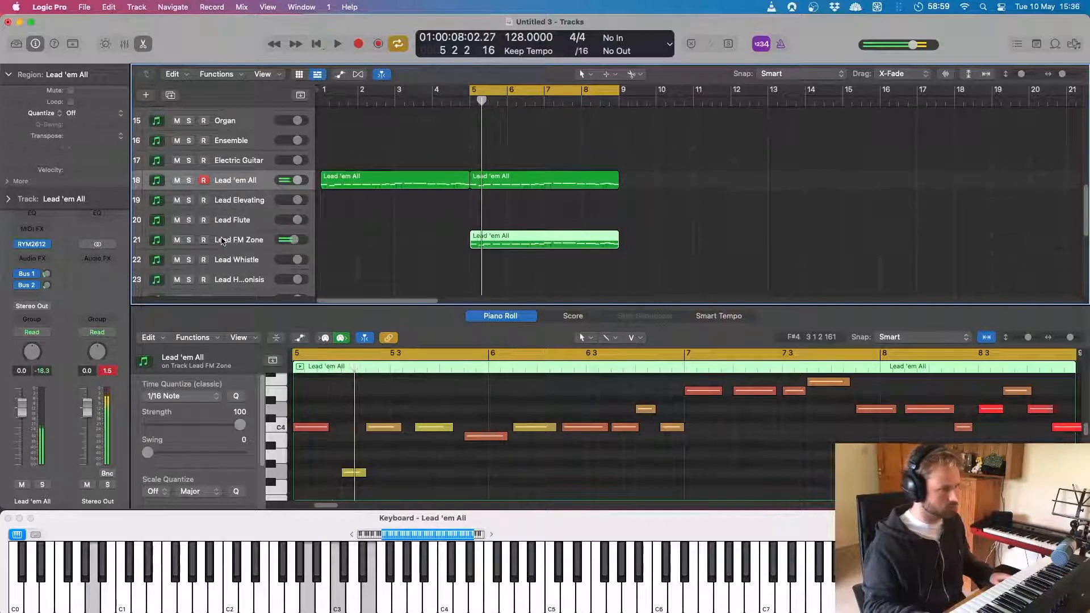
Step: Insert a stereo Sample Delay on the Lead FM Zone track and set Delay Right to 81 samples
click(245, 241)
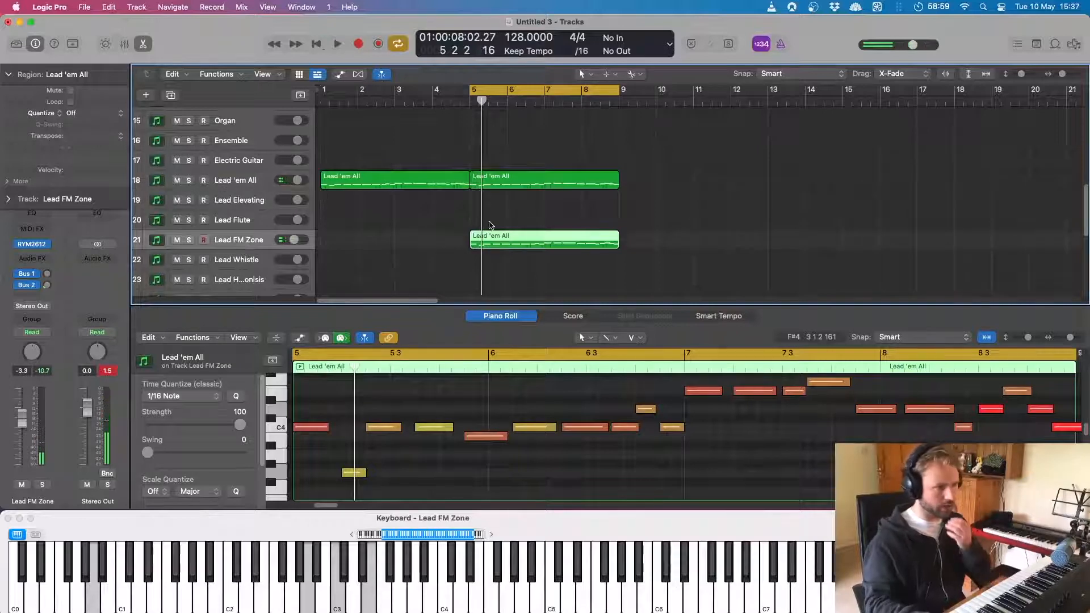
click(46, 260)
mouse_move(85, 300)
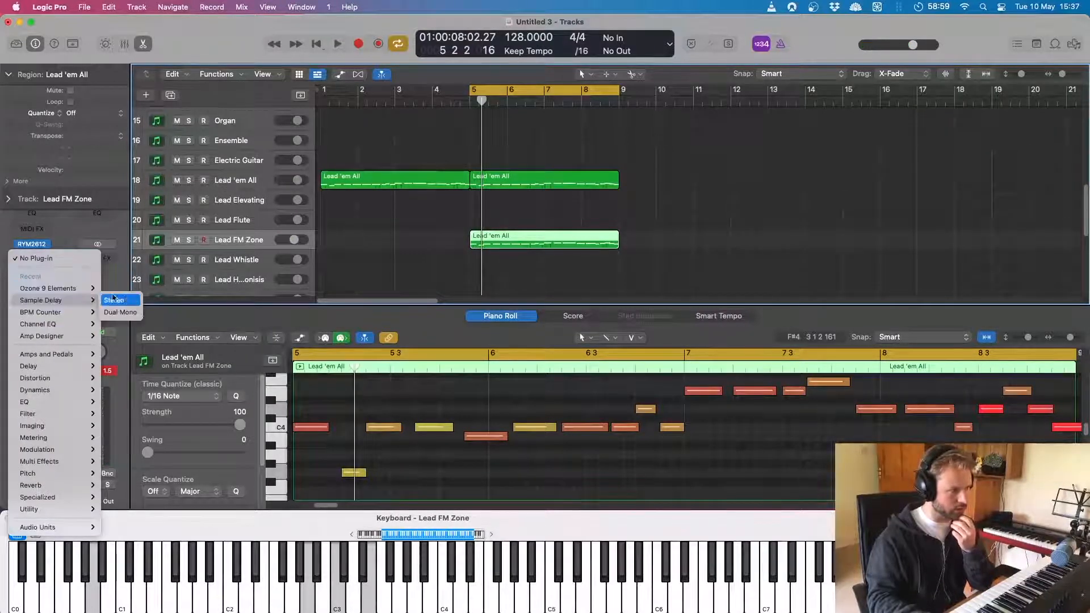
click(122, 300)
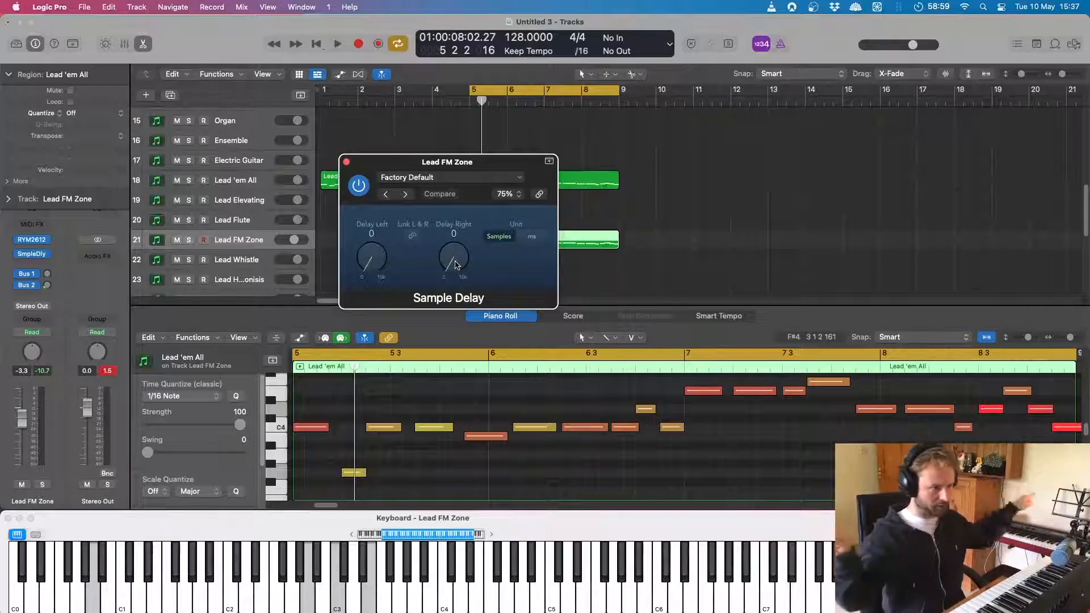
drag(455, 265, 455, 264)
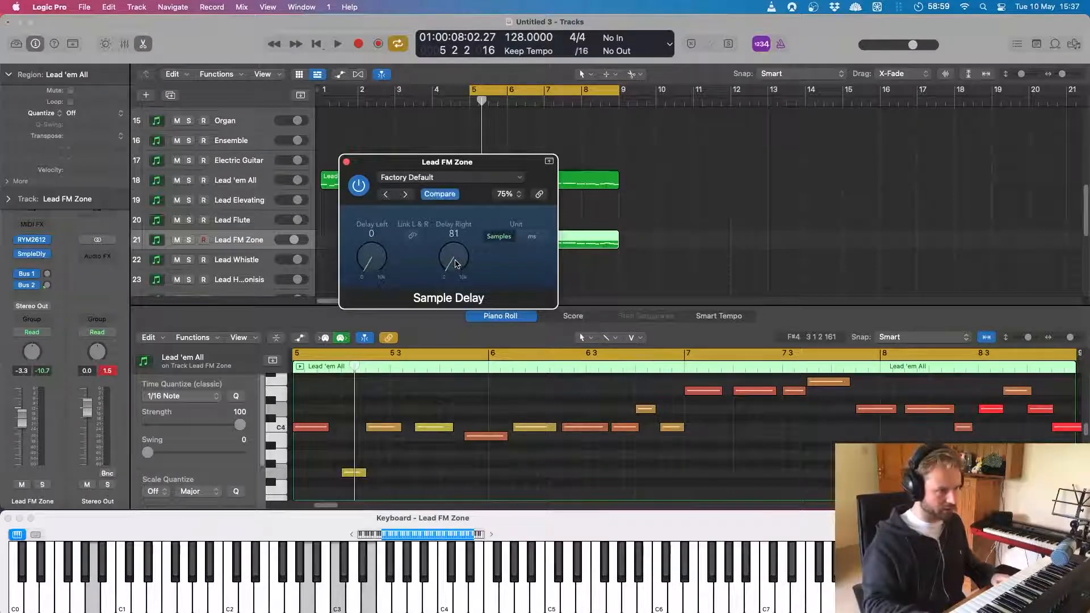
Step: Play the loop, compare the Lead FM Zone sound with Sample Delay bypassed and enabled, and close the plug-in window
key(space)
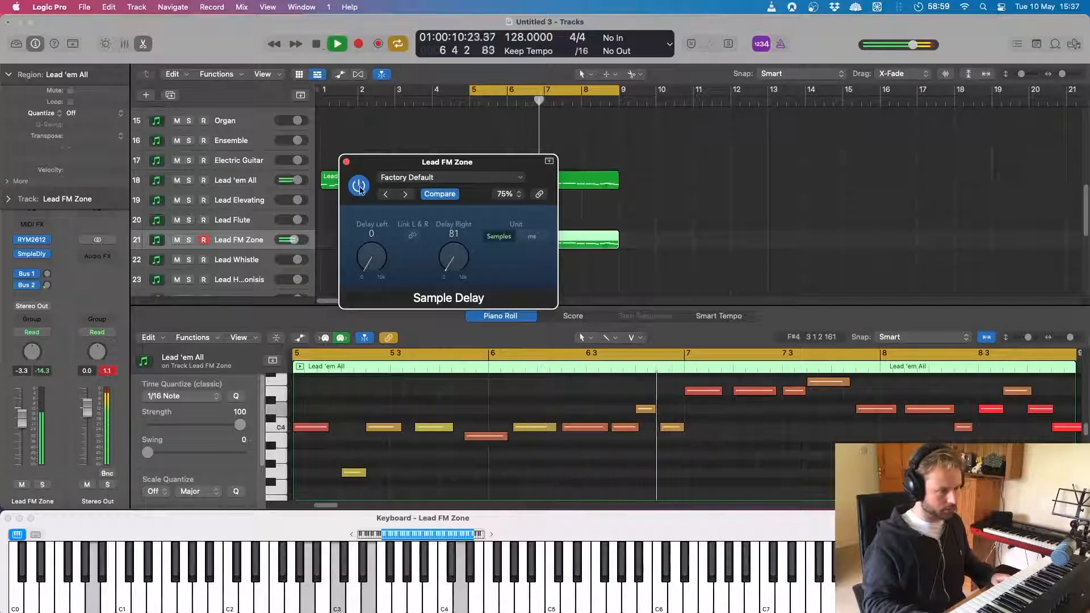
key(space)
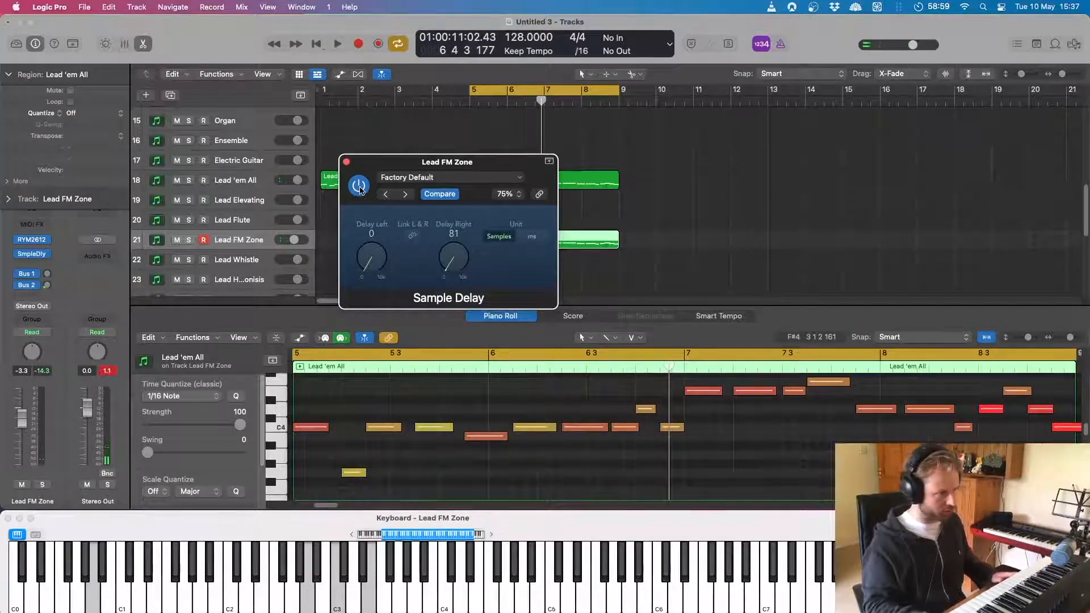
click(360, 186)
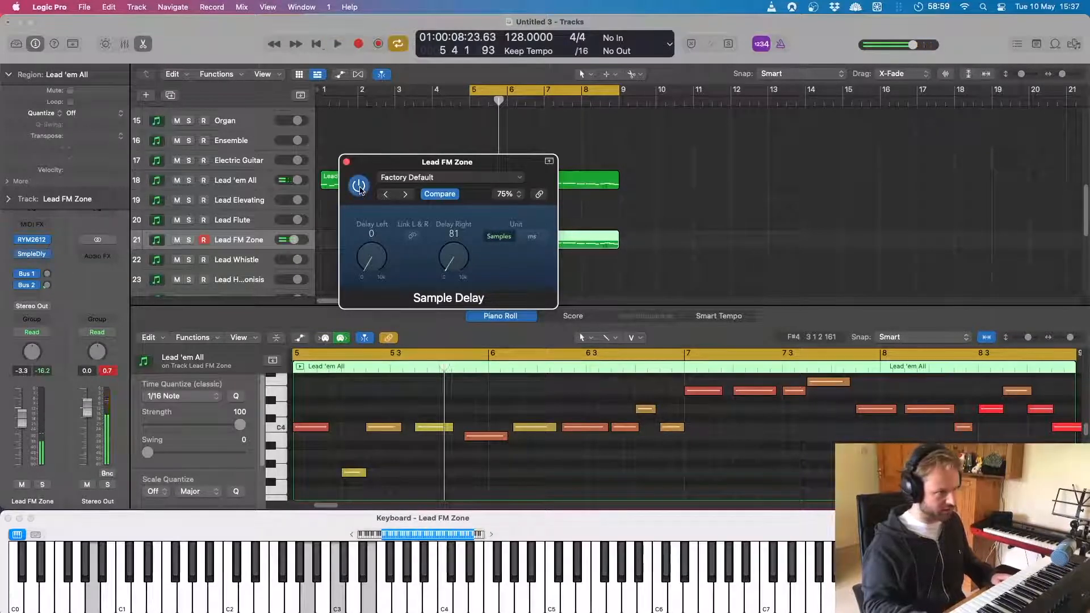
click(359, 186)
key(space)
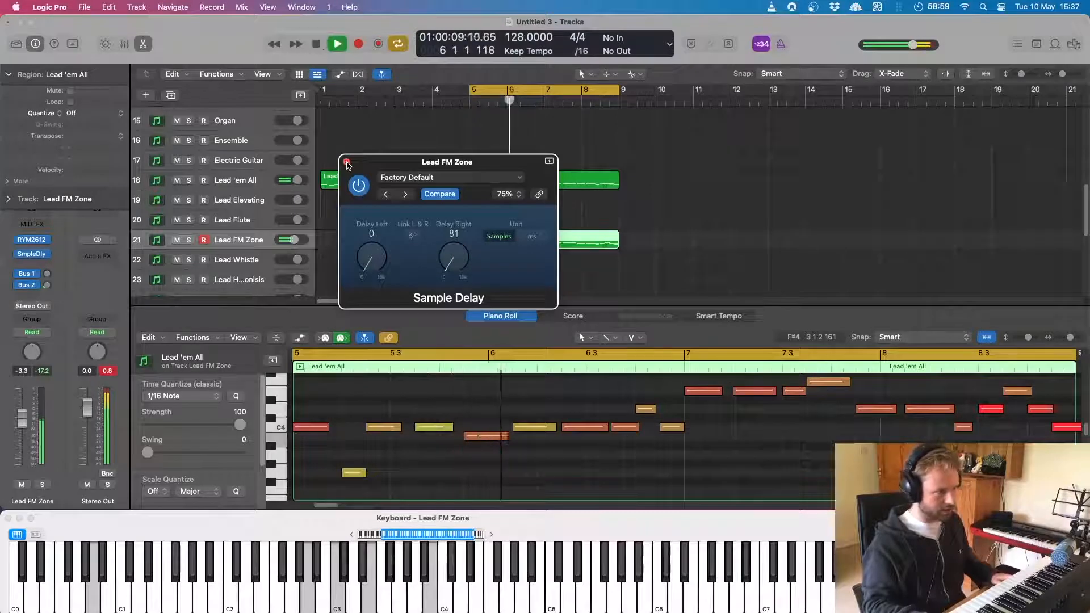
click(347, 164)
key(space)
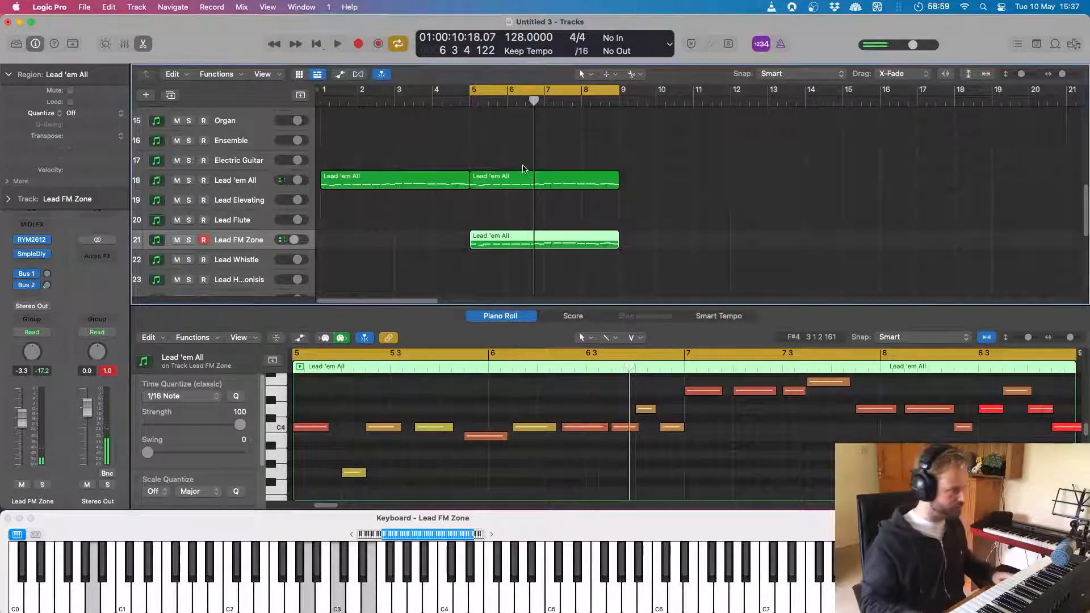
Step: Play the bar 5 to 9 loop and review the drum, bass, keys and doubled lead regions together
key(space)
scroll(576, 236, up, 5)
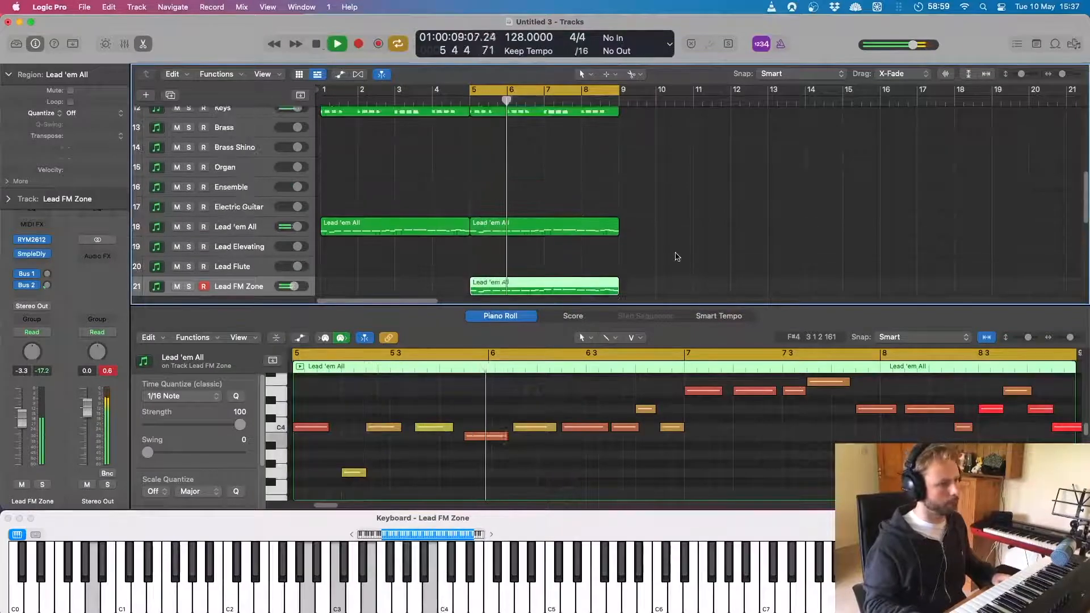
scroll(678, 251, up, 5)
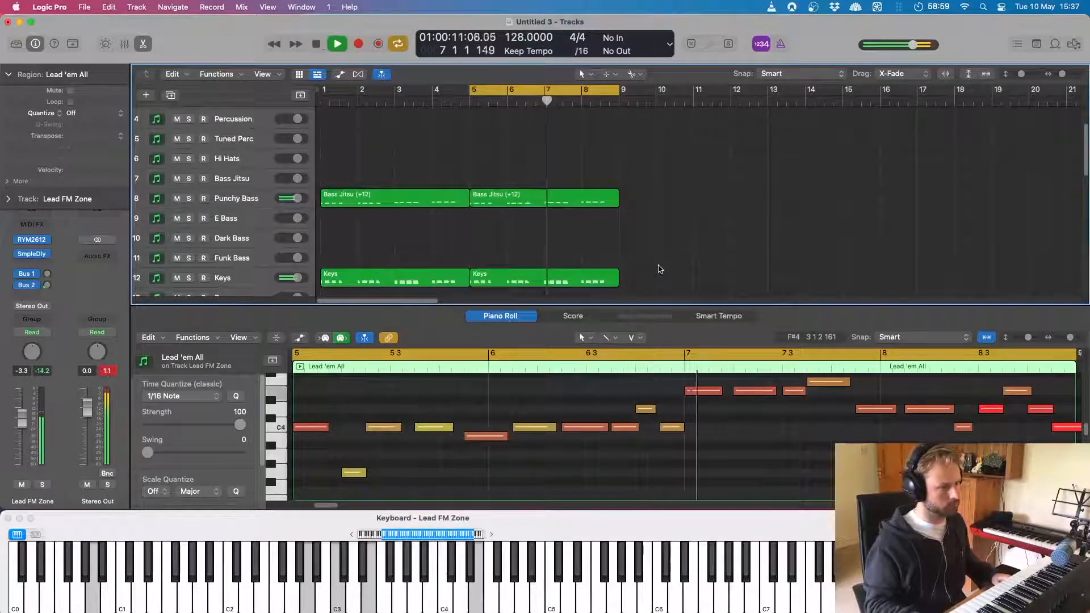
scroll(657, 268, down, 8)
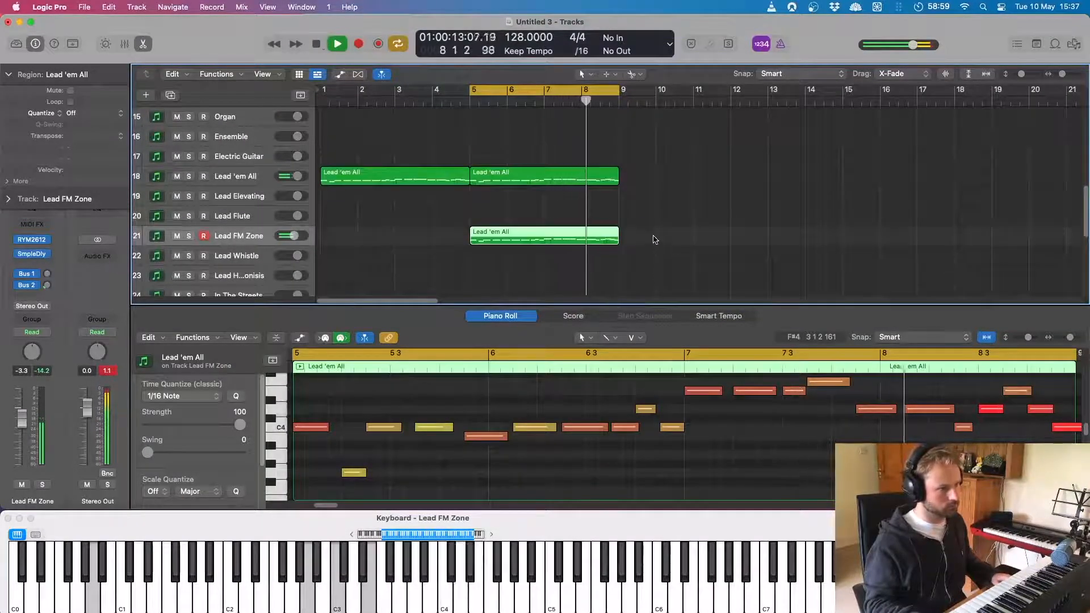
key(space)
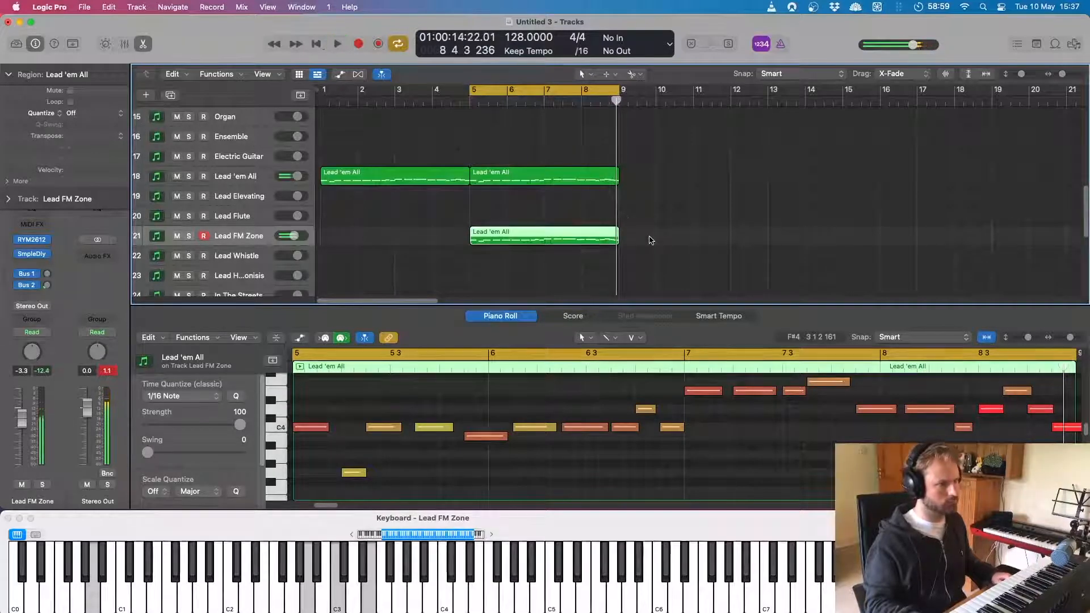
Step: Duplicate the drum, bass and keys regions from bars 1 to 9 to bar 9, with the cycle spanning bars 9 to 17, and play them
scroll(648, 239, up, 8)
scroll(651, 240, up, 3)
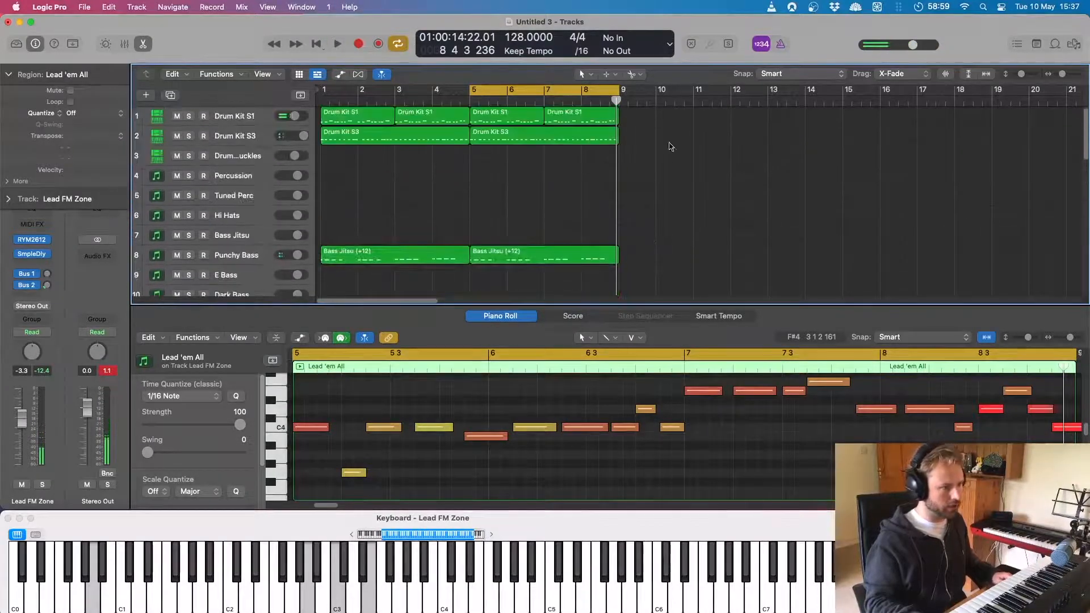
click(674, 120)
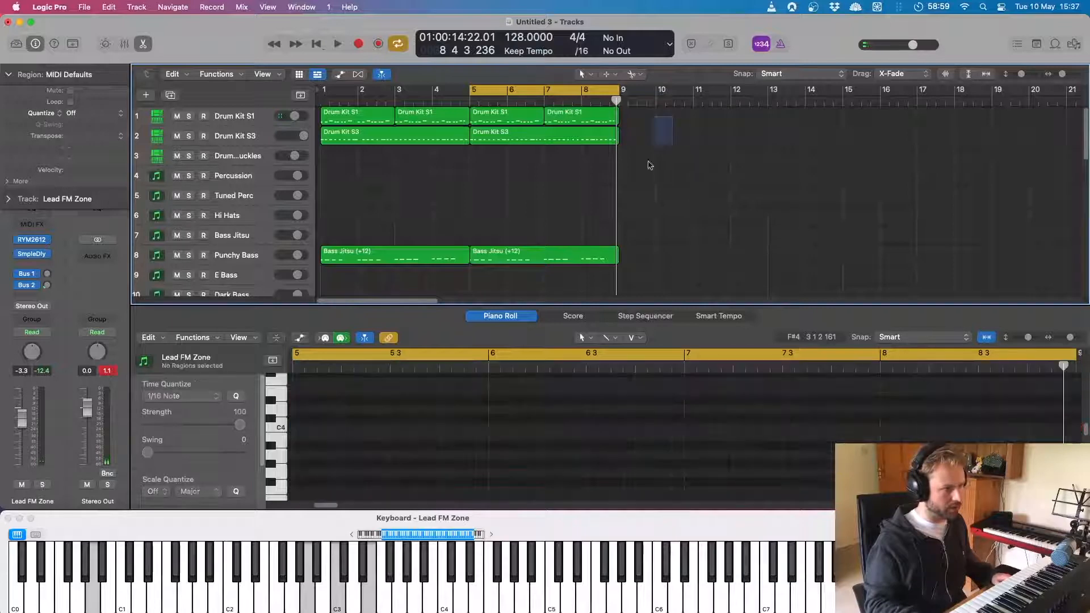
scroll(654, 202, down, 5)
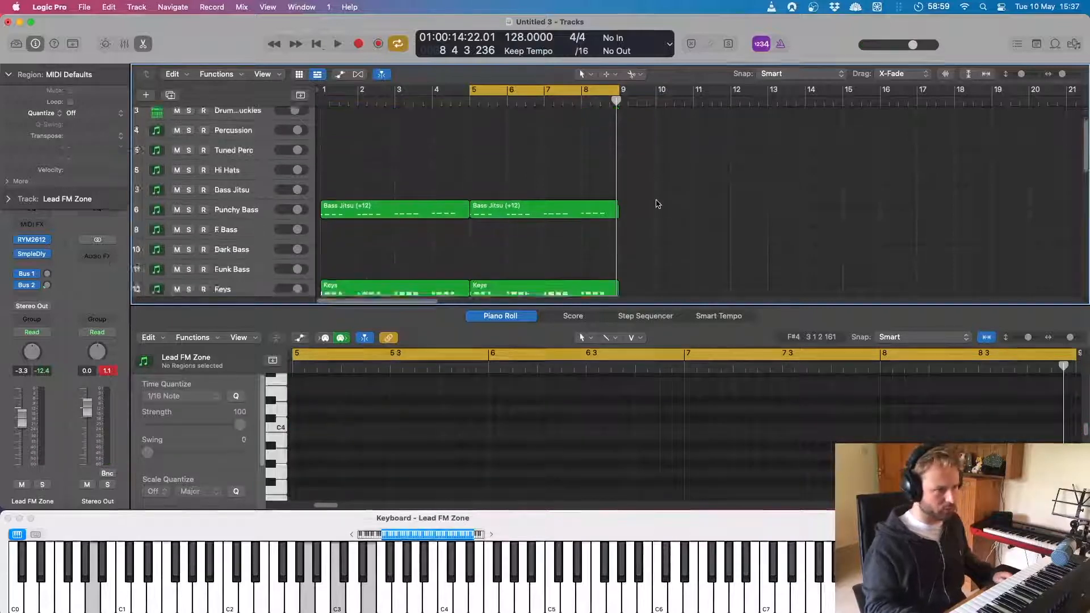
drag(652, 259, 496, 119)
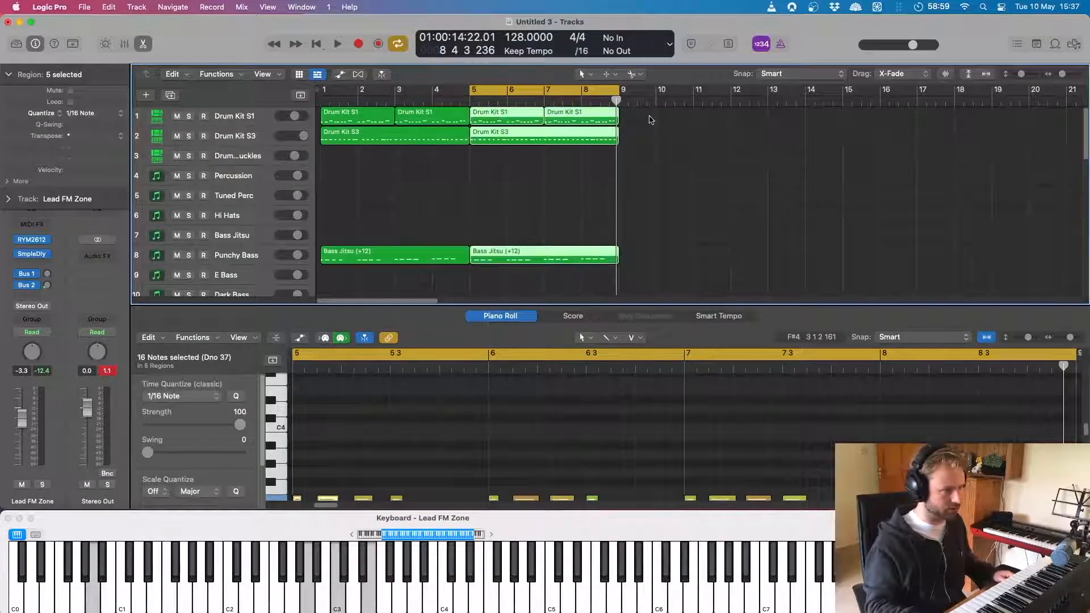
scroll(651, 148, down, 4)
drag(688, 217, 373, 72)
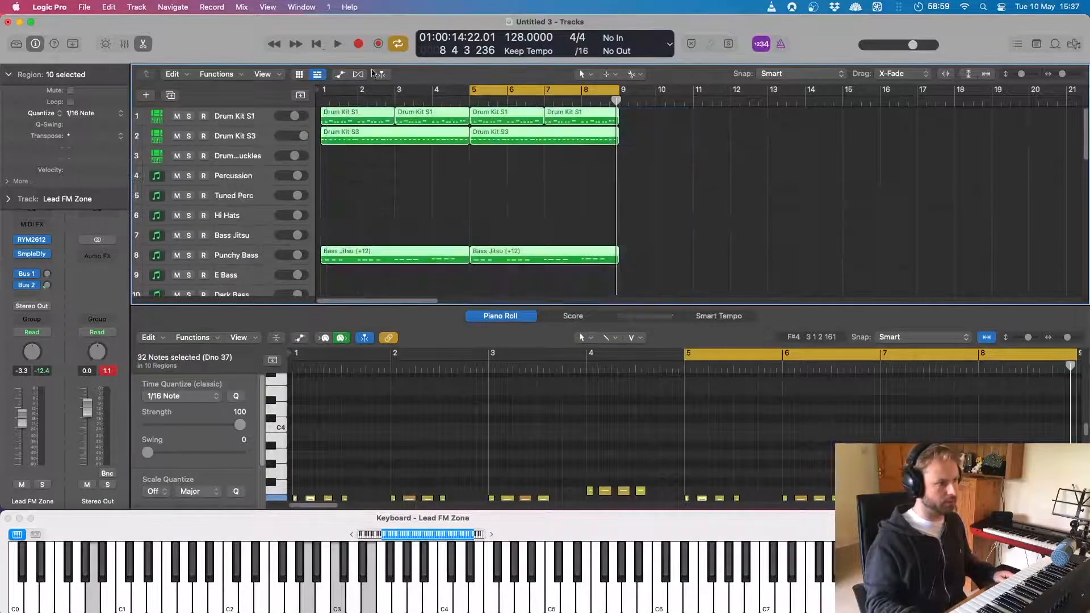
drag(348, 119, 917, 97)
key(space)
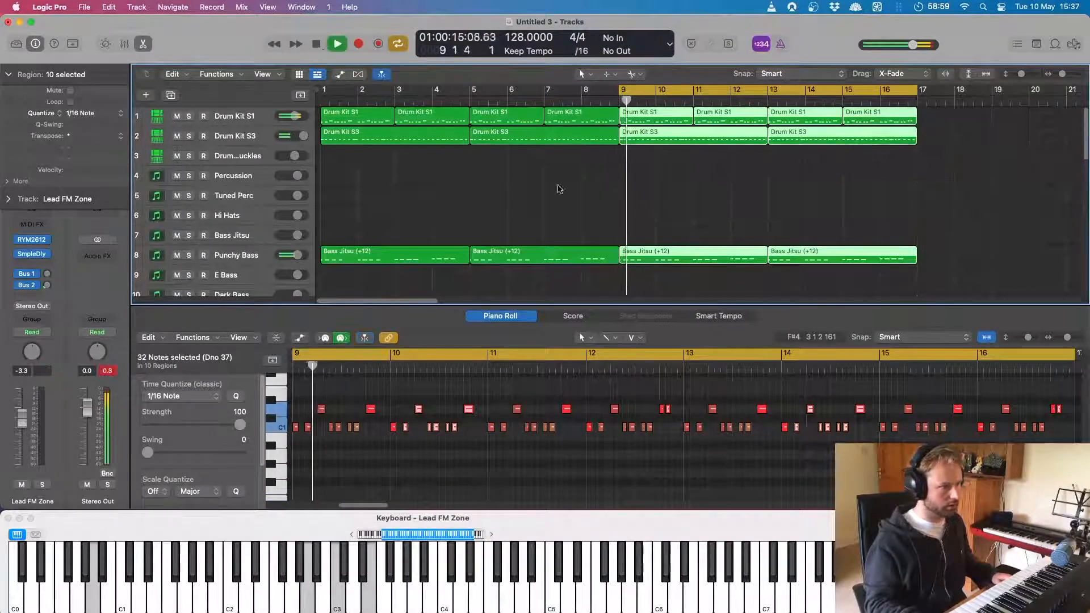
key(space)
Step: Rehearse a part on the Percussion track over the loop and record it from bar 9 to bar 13
click(240, 180)
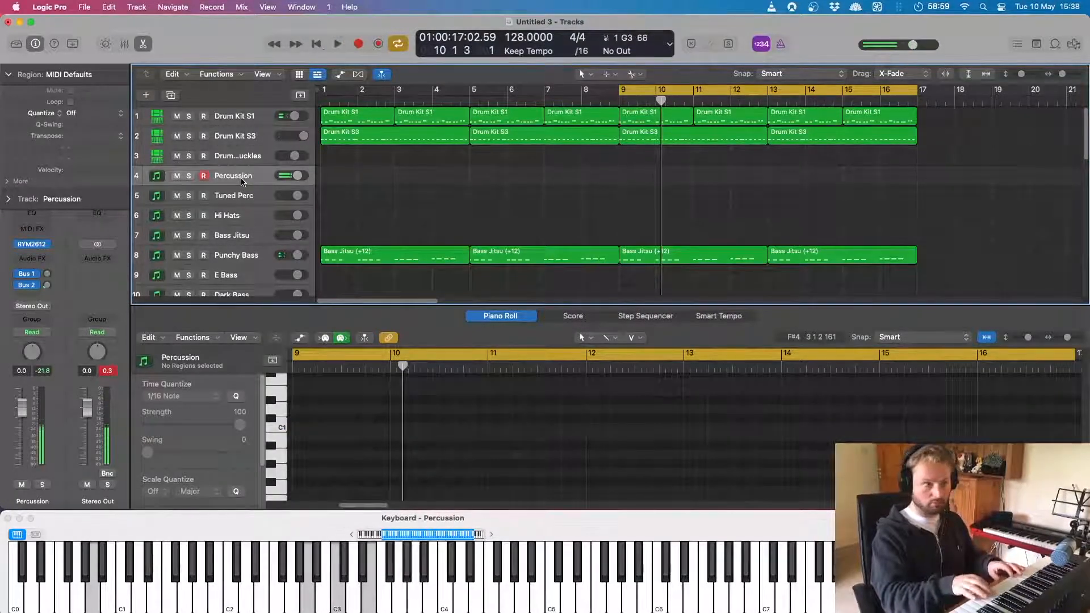
key(space)
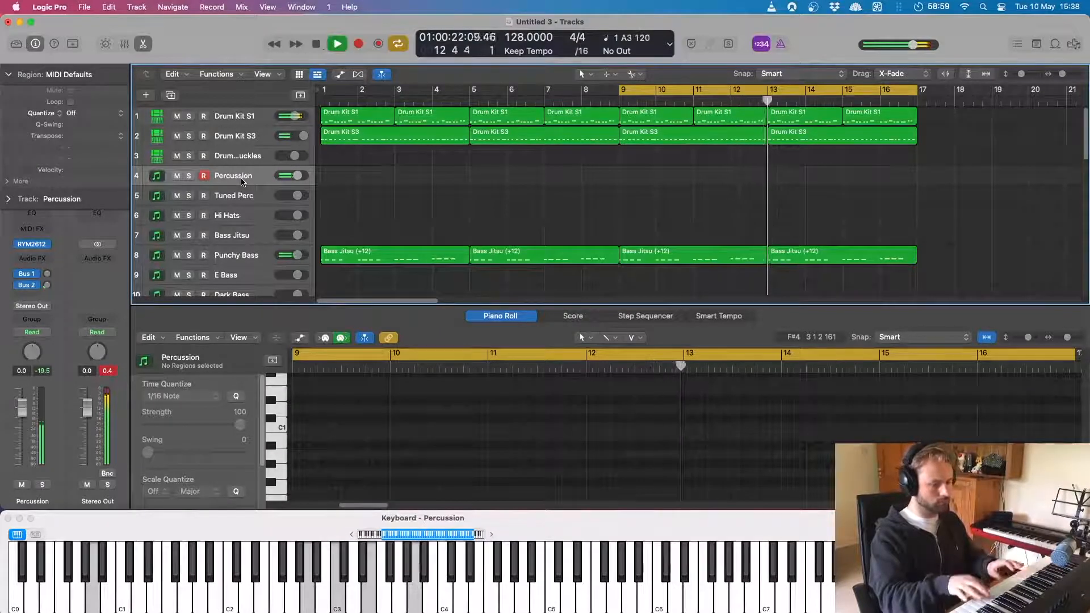
key(r)
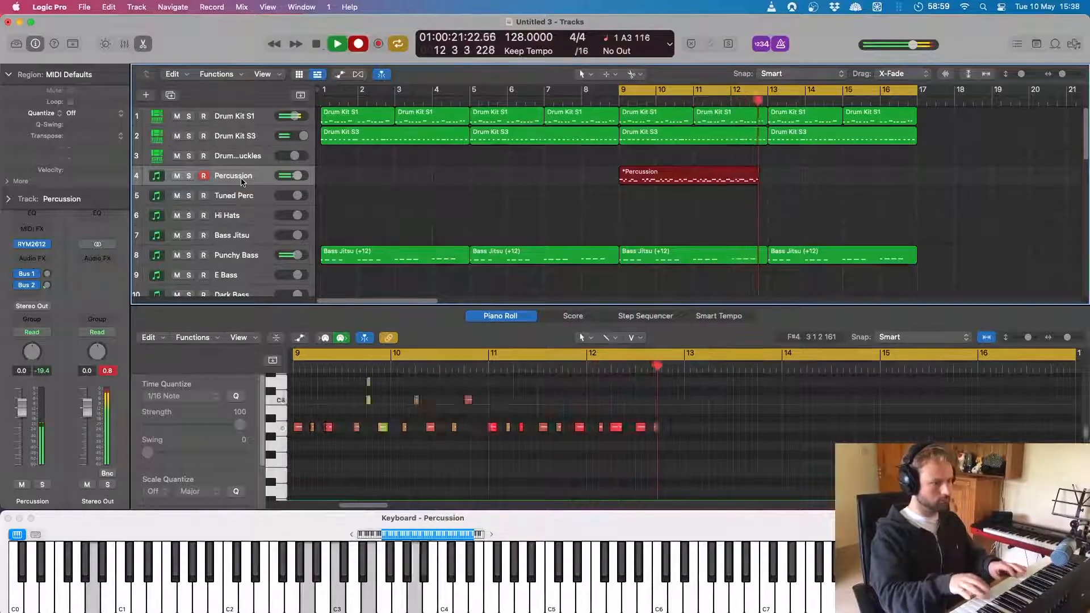
key(space)
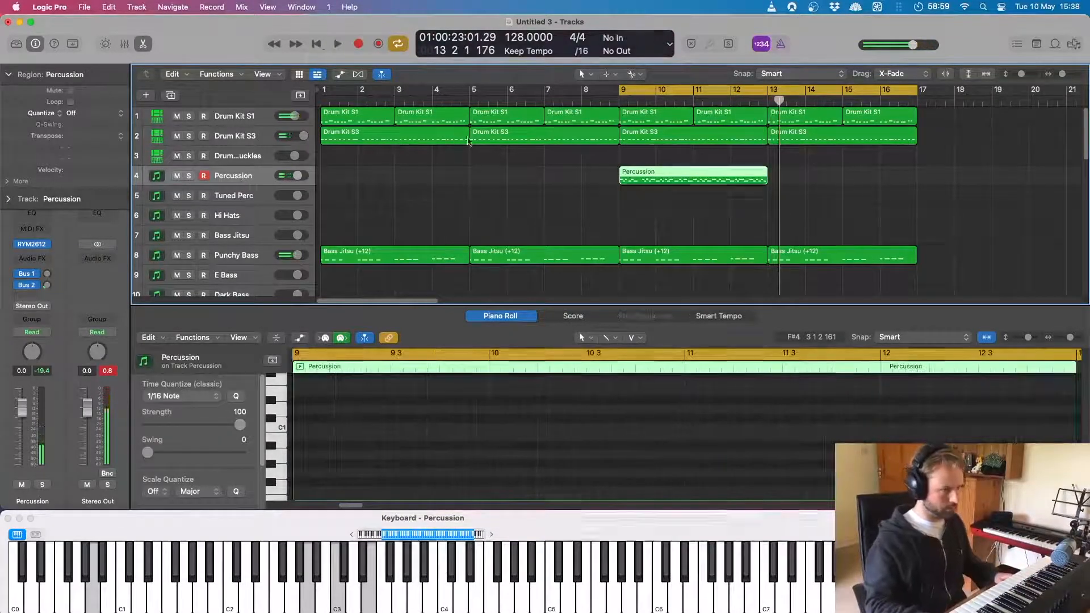
Step: Quantize the Percussion region to 1/16 notes, play it back, and copy it to bar 13
click(650, 179)
key(q)
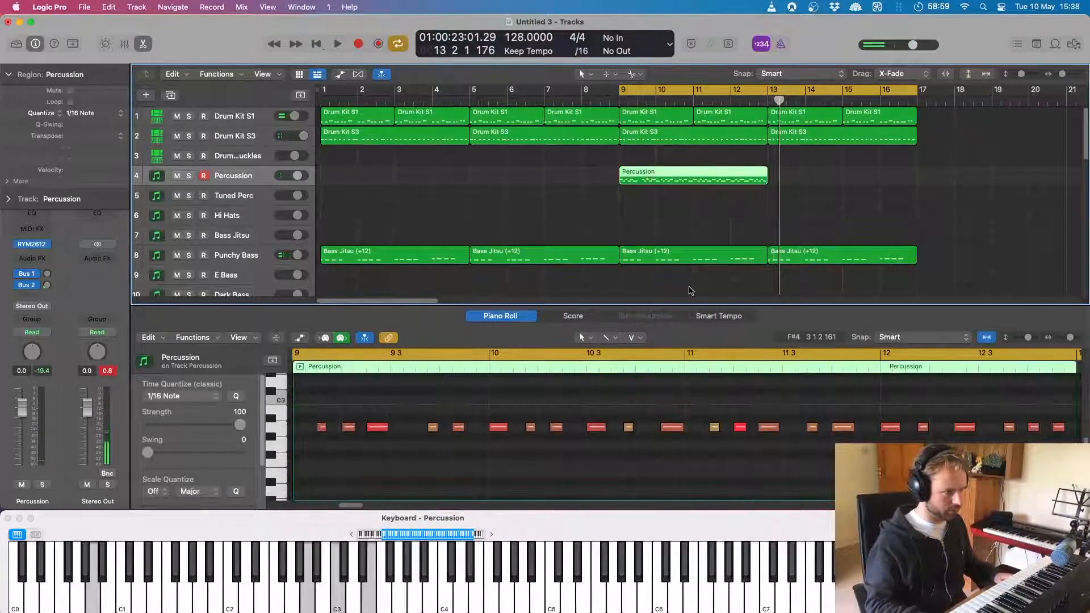
key(space)
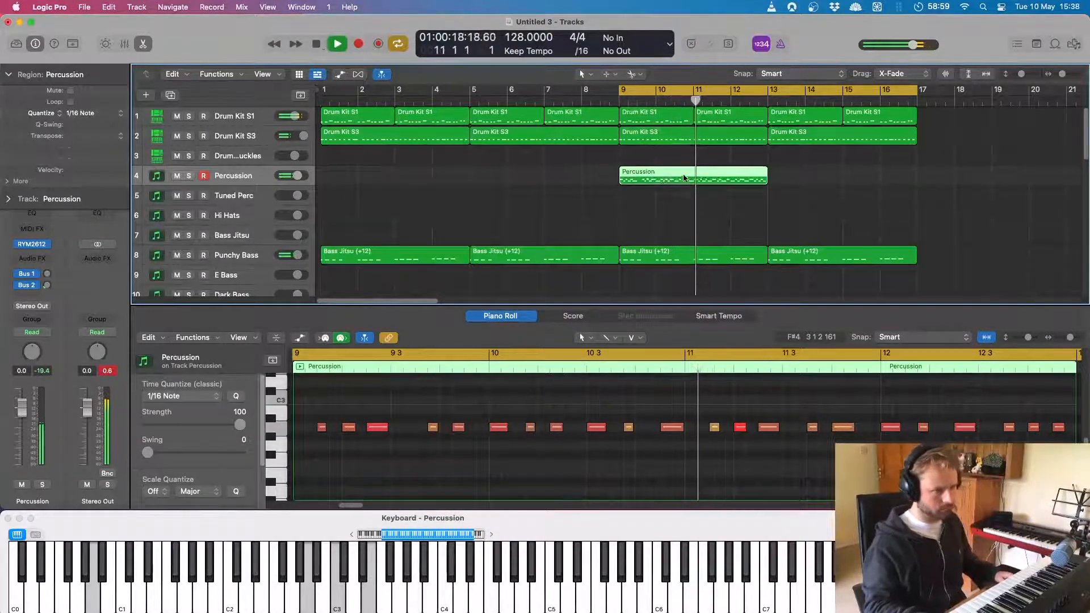
drag(700, 180, 848, 180)
key(space)
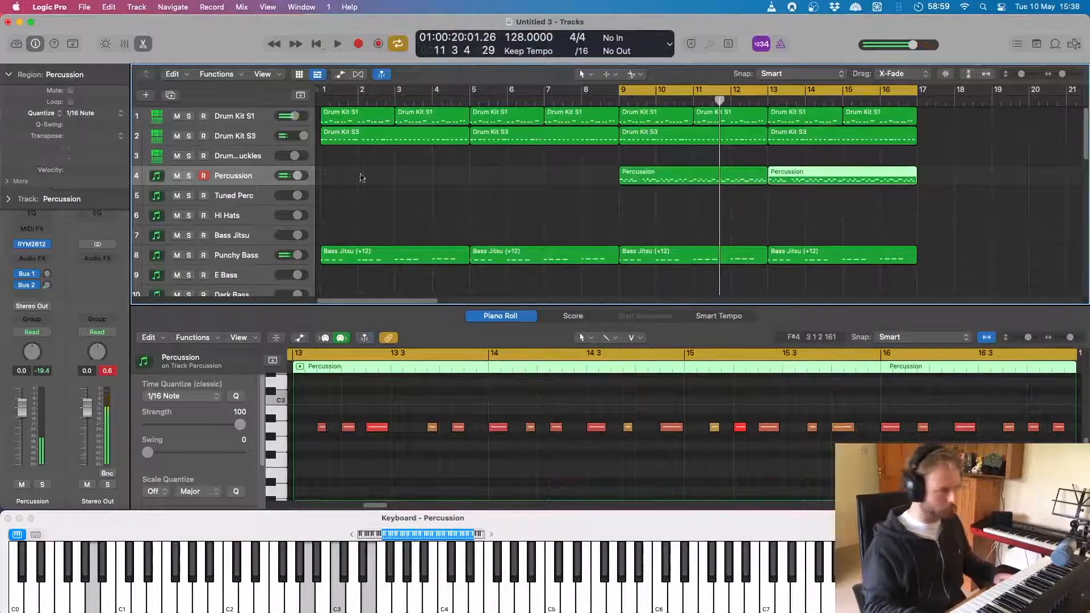
Step: Play a part on the Tuned Perc track over the loop, capture it from bar 9 to bar 17, and play it back
click(239, 193)
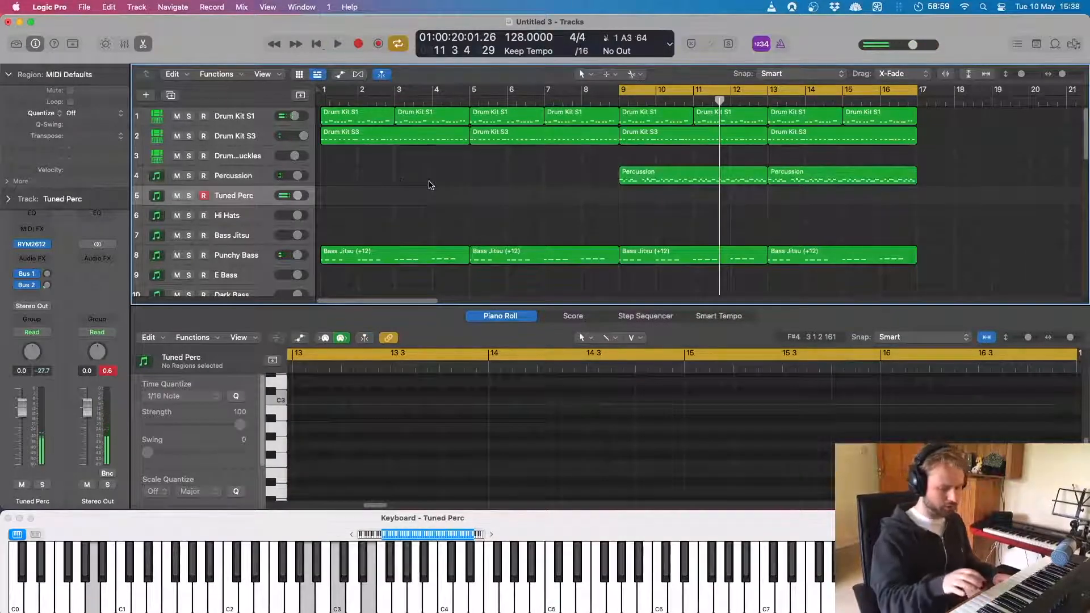
key(space)
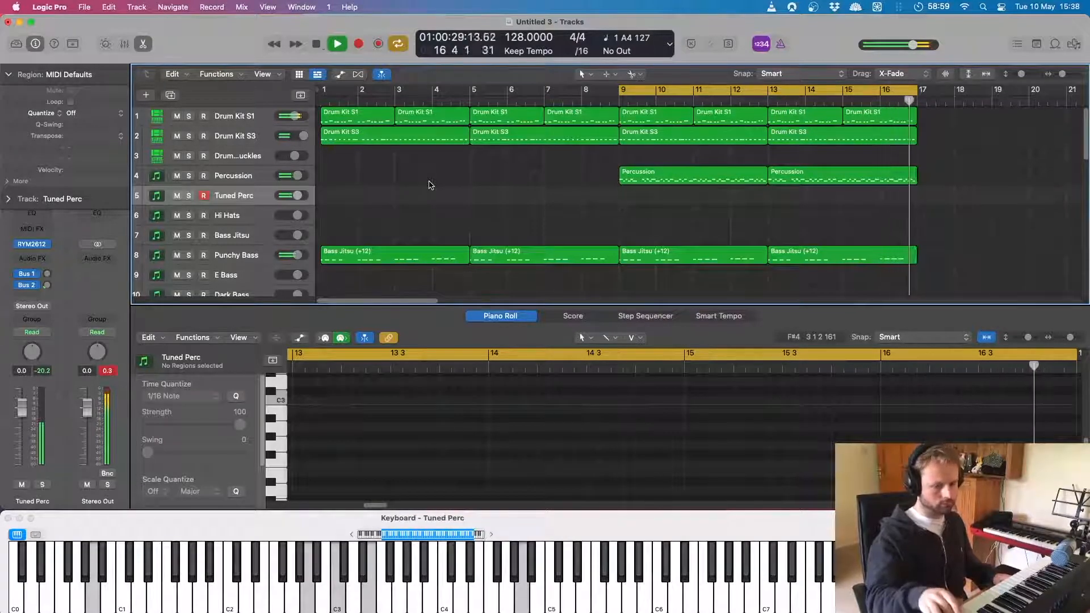
click(379, 44)
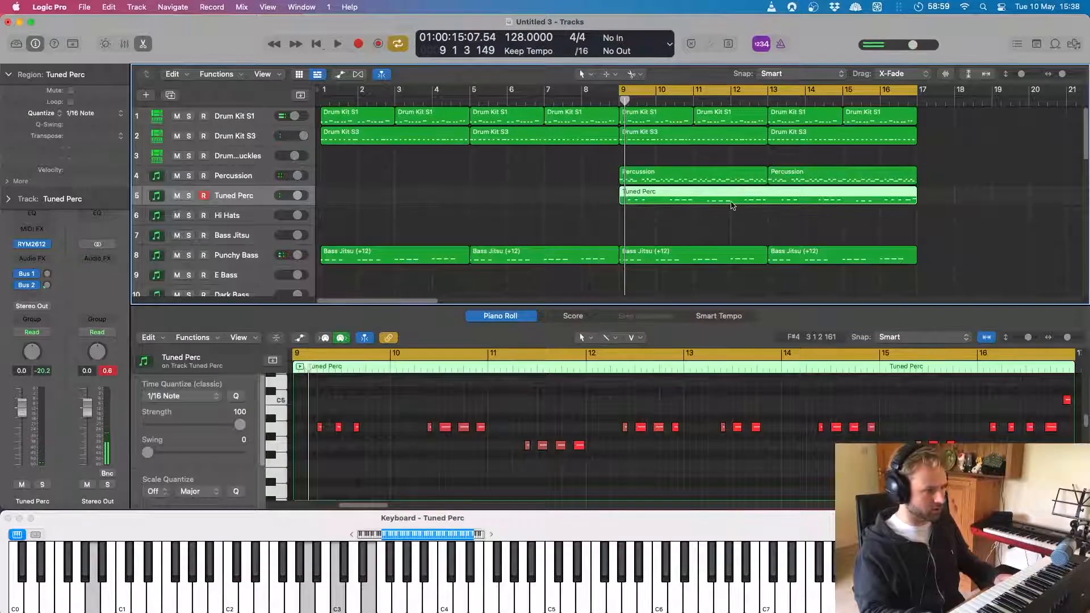
key(space)
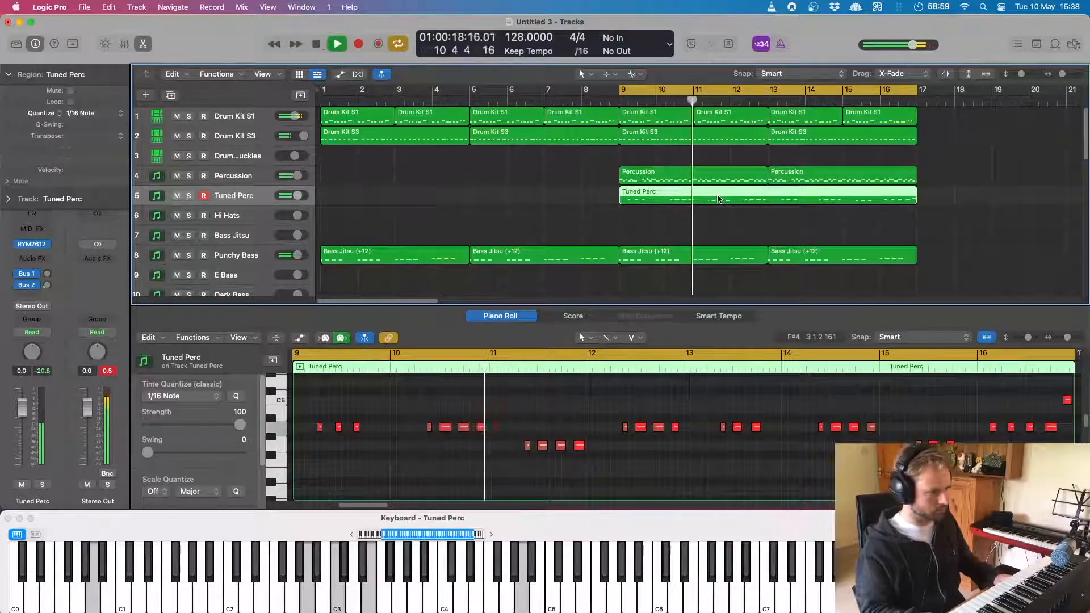
key(space)
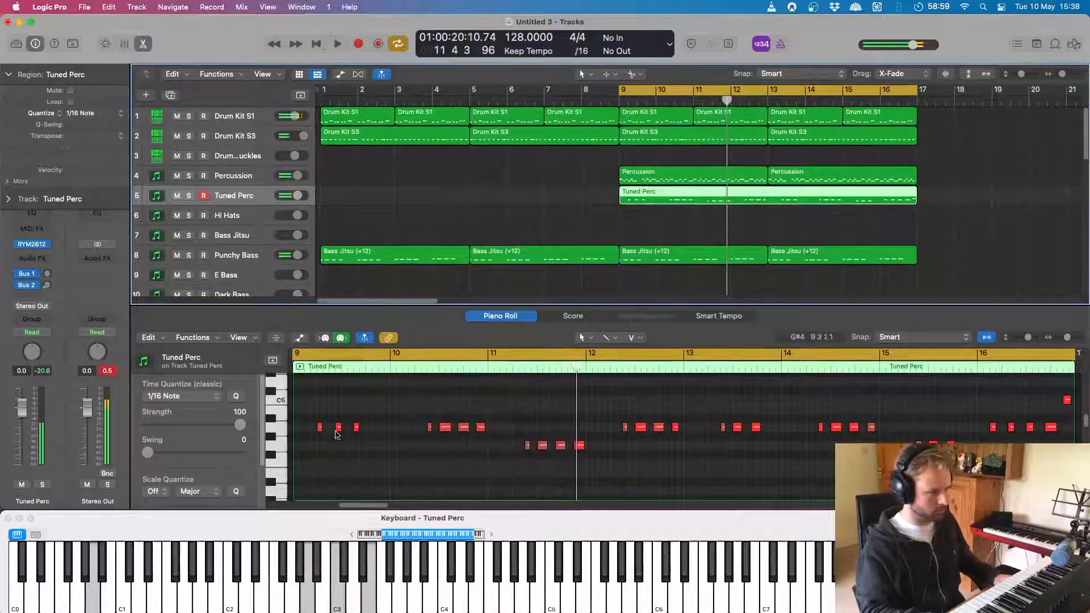
Step: Audition the Hi Hats track's sound over the looped section
click(342, 212)
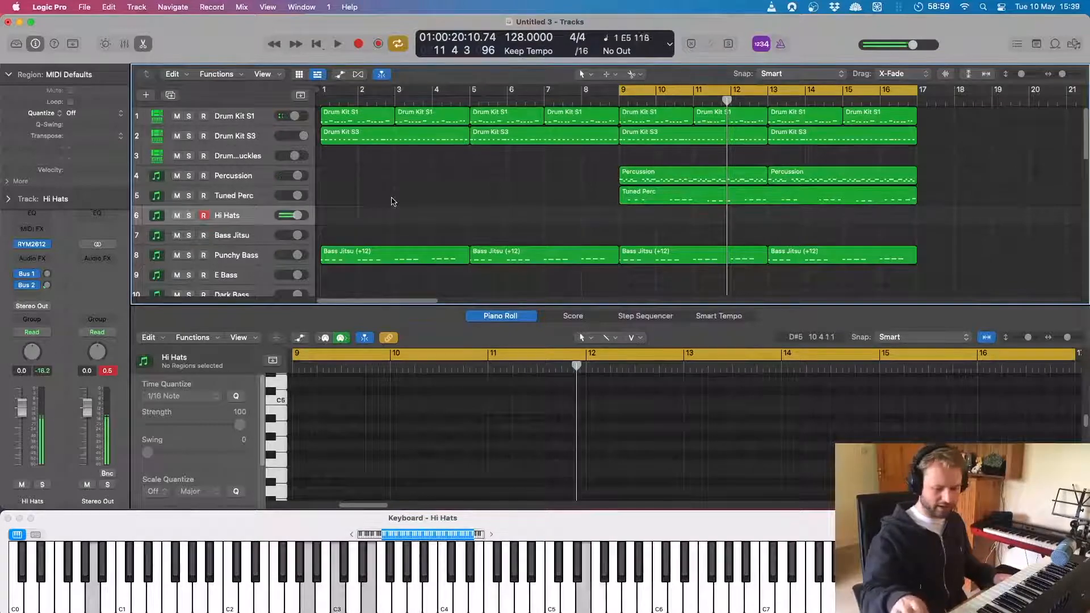
key(space)
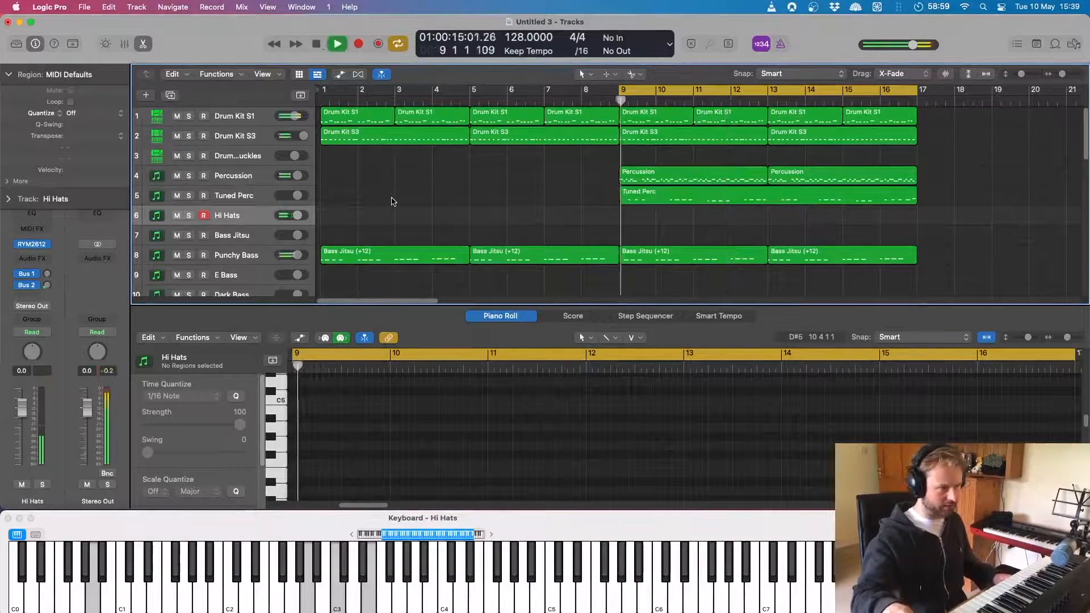
key(space)
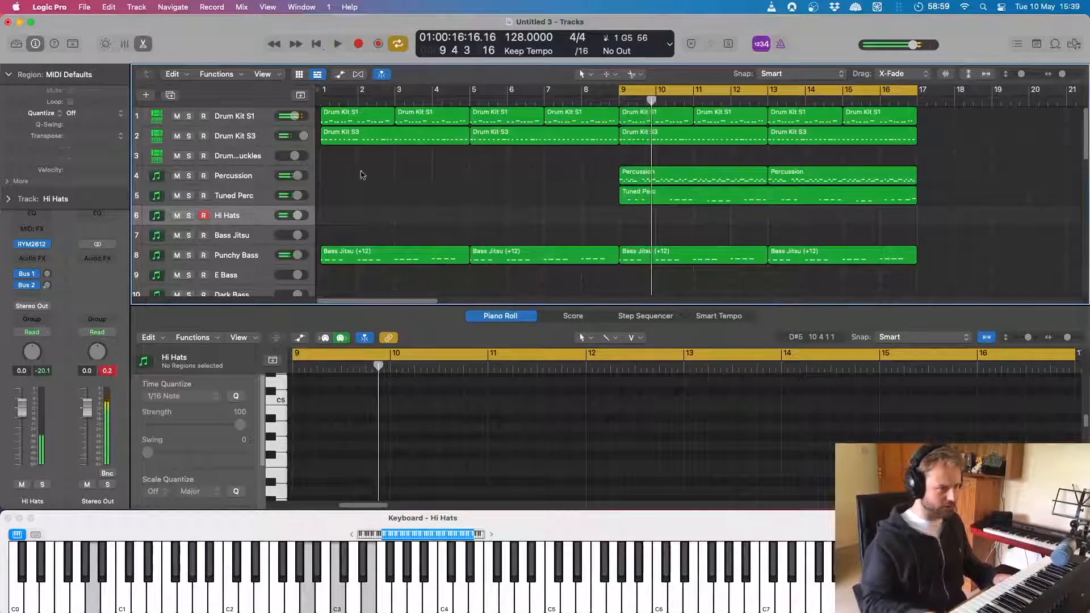
Step: Copy the Punchy Bass regions from bars 9 to 17 to the Bass Jitsu track and reset the copies' transposition to 0
click(248, 239)
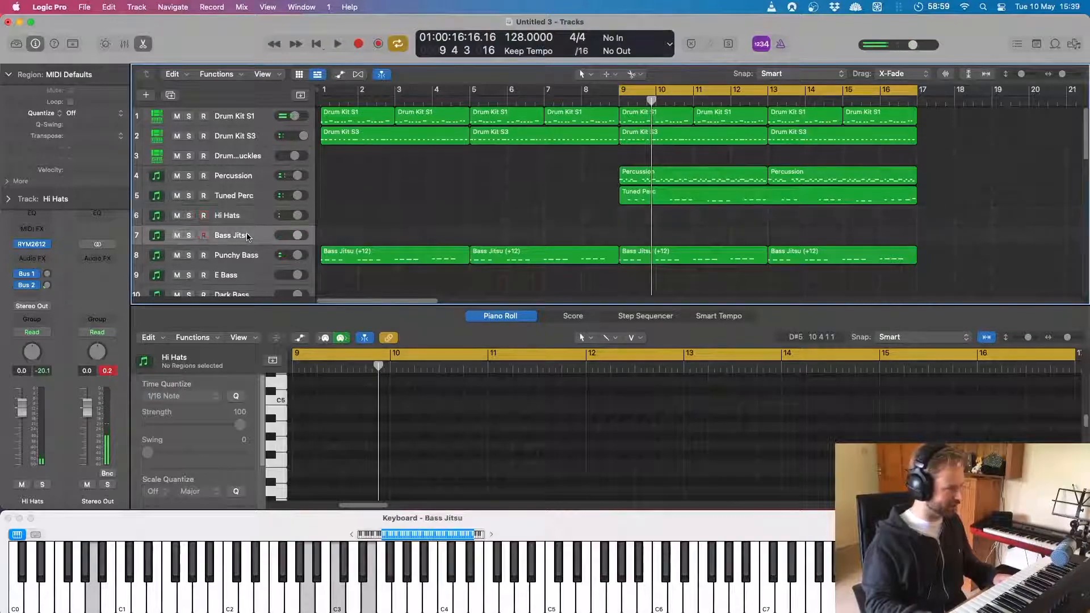
scroll(655, 231, down, 3)
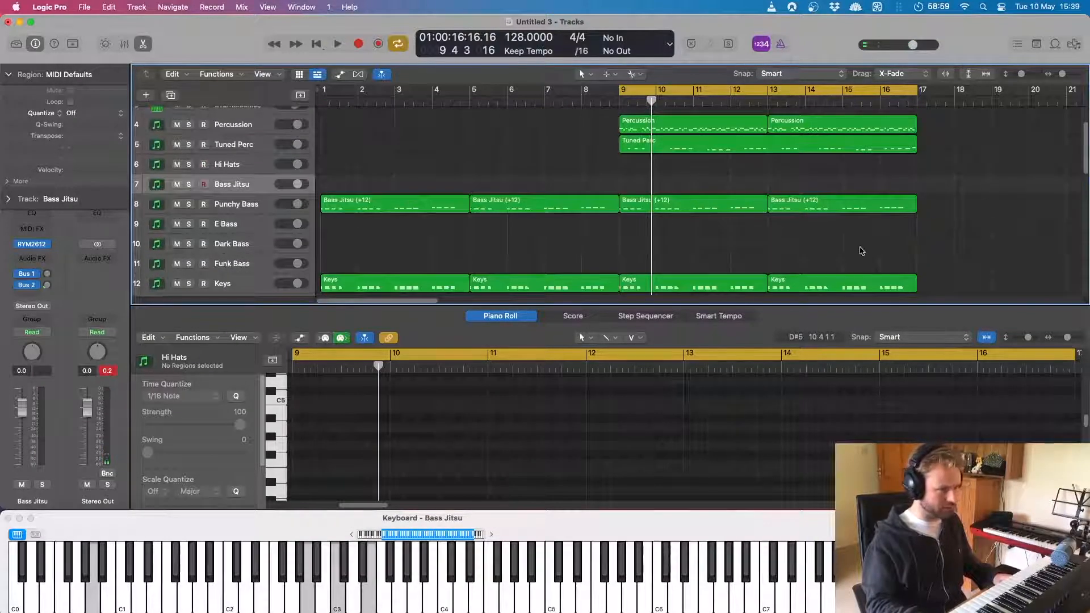
drag(907, 219, 639, 193)
key(space)
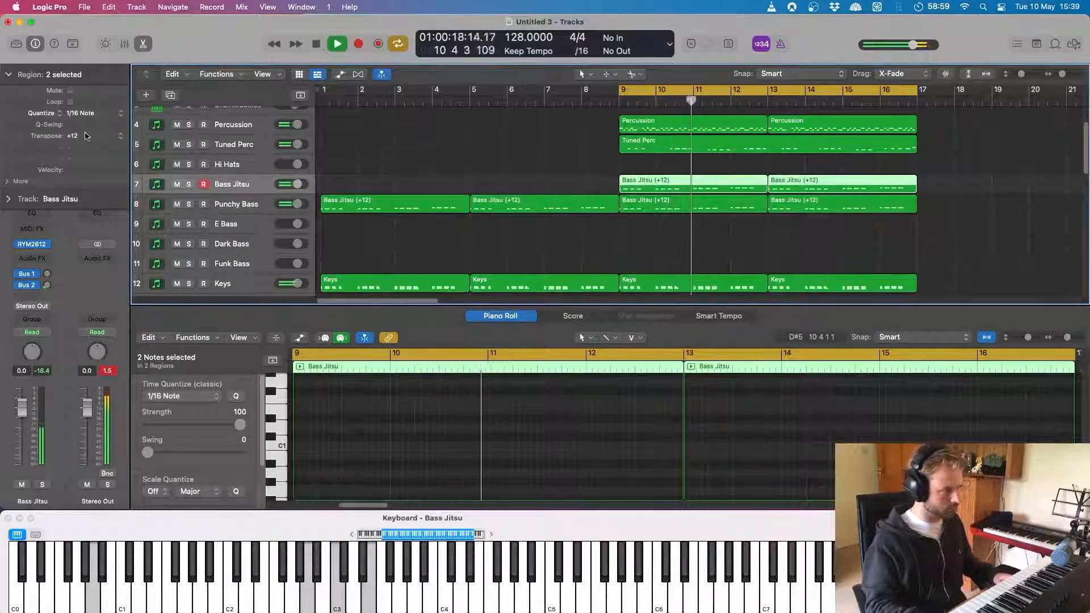
drag(86, 136, 84, 164)
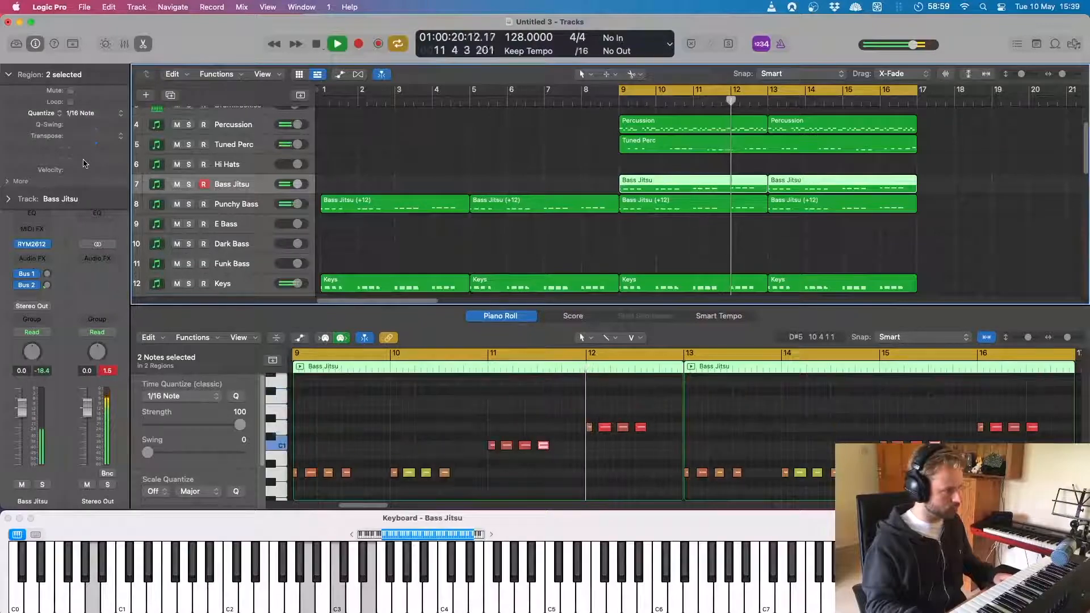
key(space)
Step: Move the two copied bass regions to the Dark Bass track and lower that track's volume slightly while checking the loop
drag(981, 183, 646, 237)
key(space)
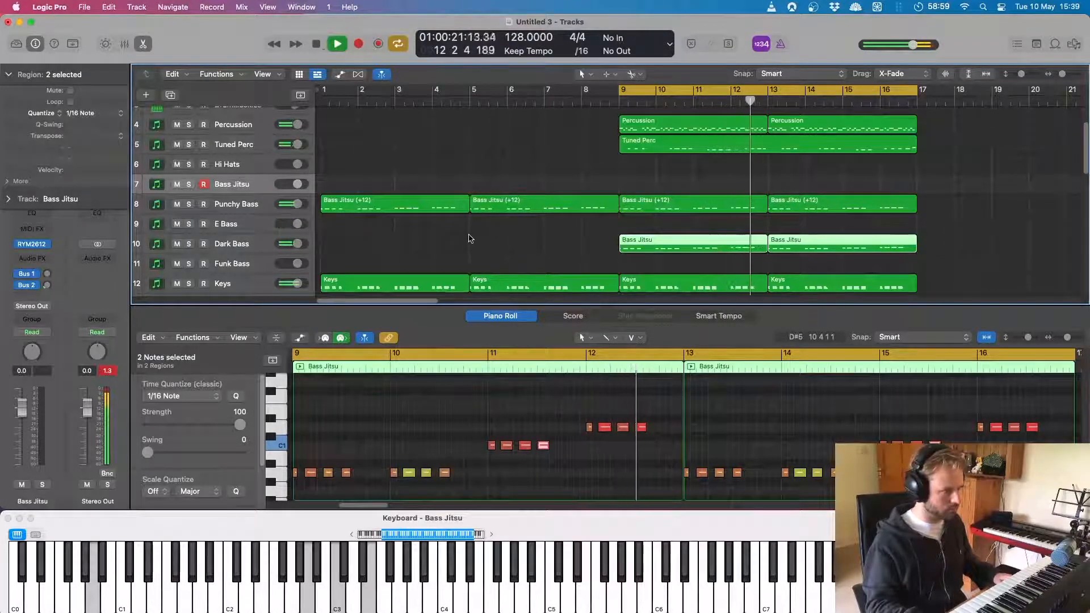
key(space)
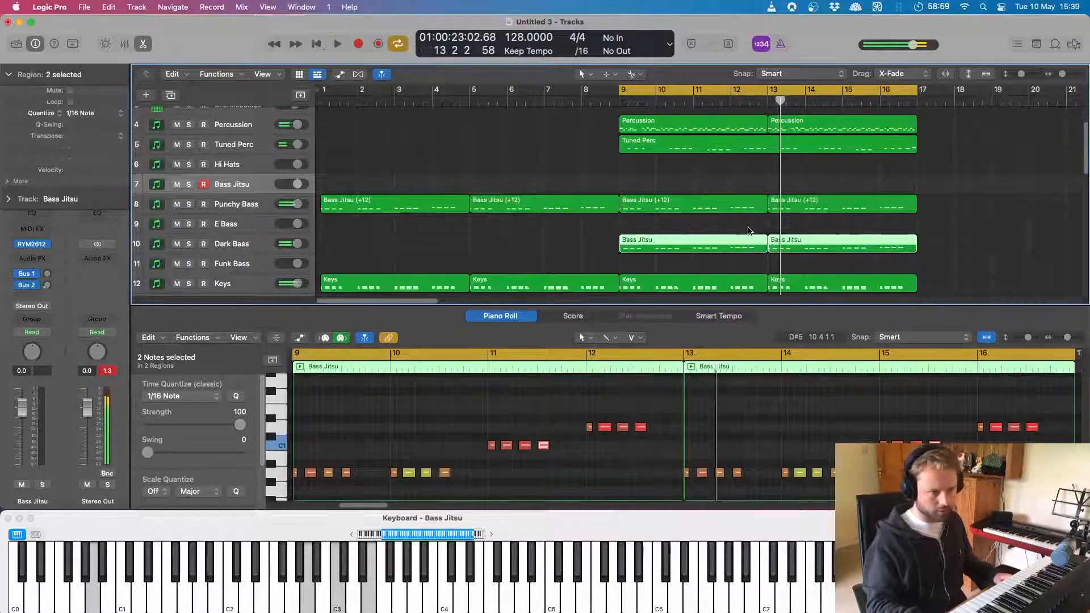
scroll(568, 221, down, 1)
drag(307, 226, 305, 226)
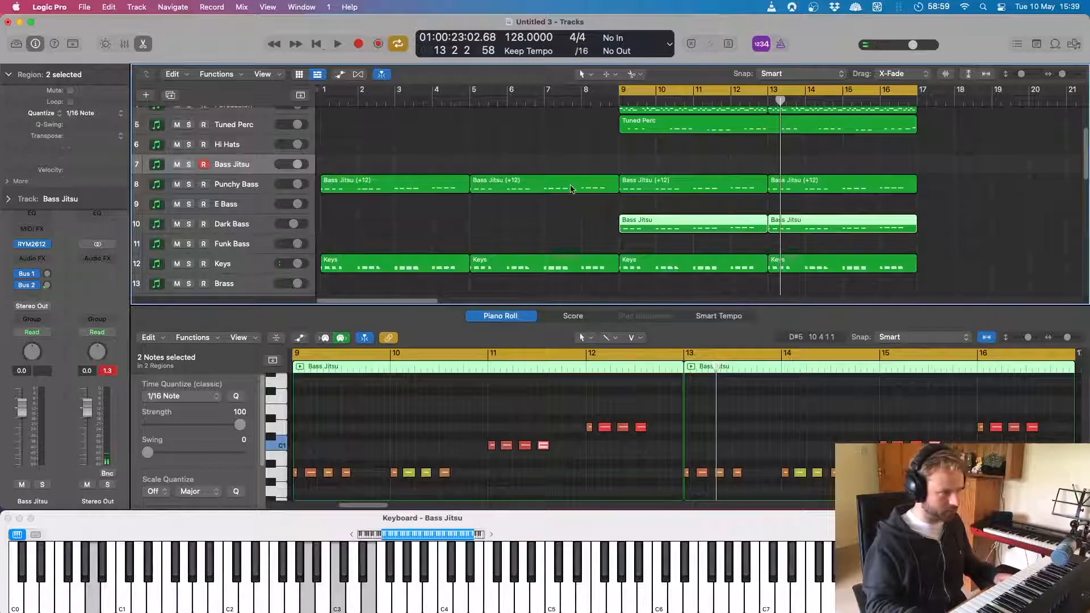
key(space)
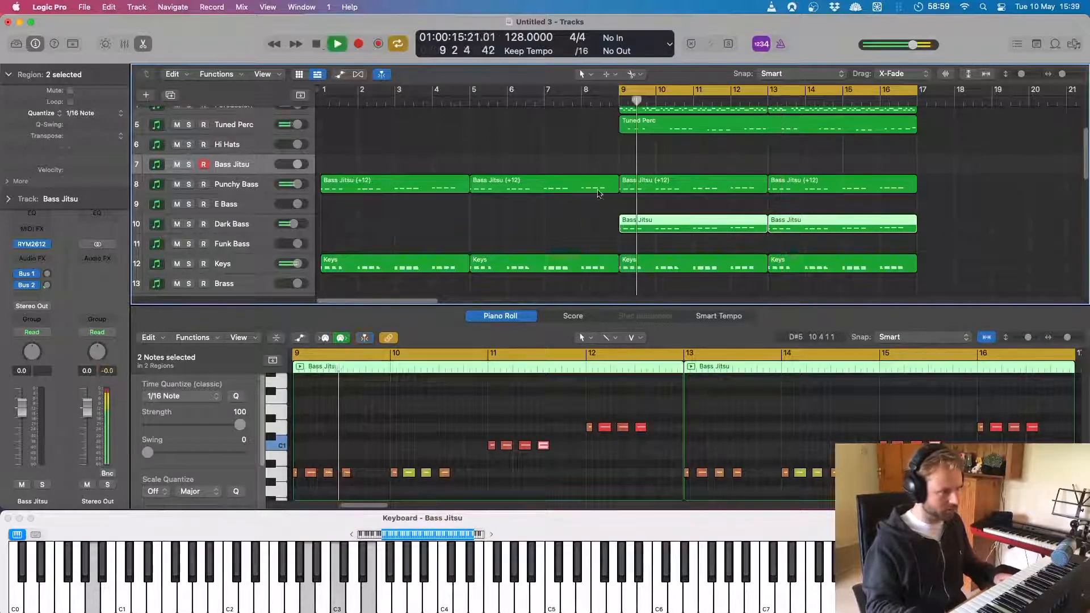
Step: Try out the sound of the Brass track
scroll(597, 193, down, 3)
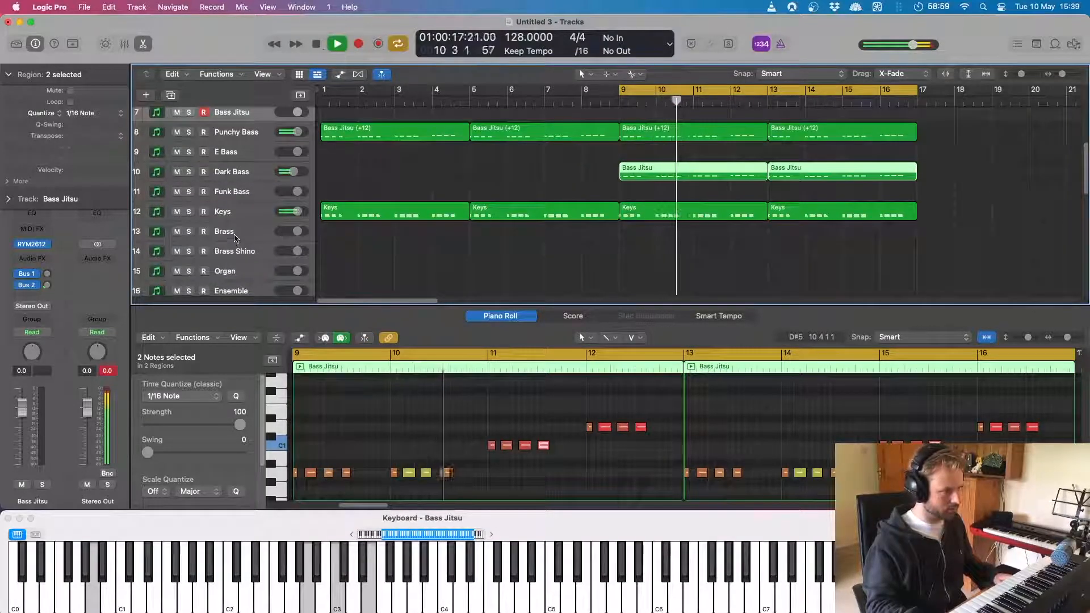
click(236, 235)
key(space)
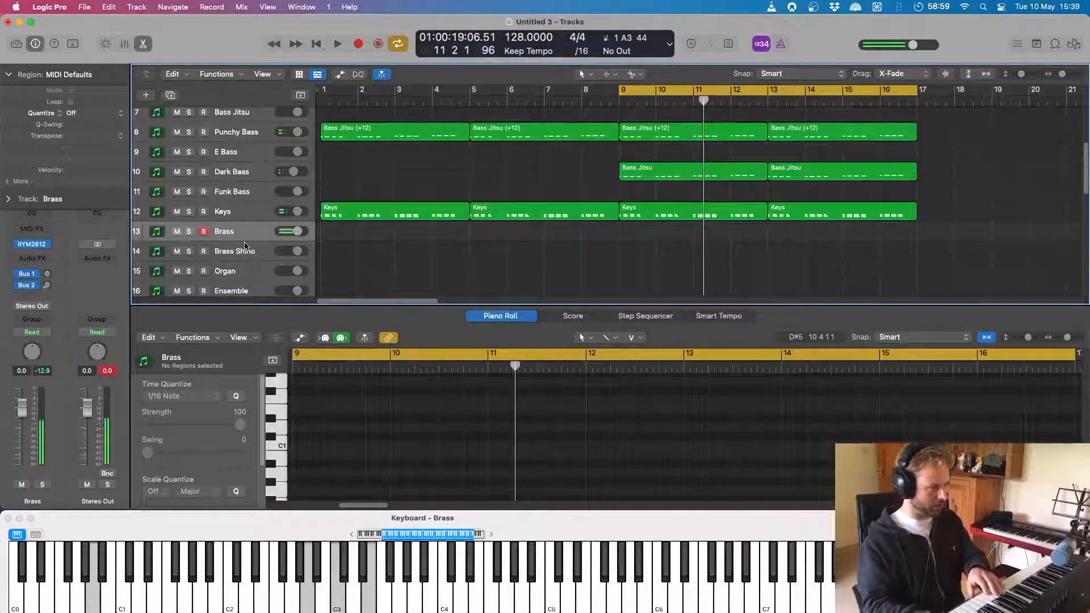
Step: Rehearse a part on the Brass Shino track over the loop and capture it from bar 9 to bar 17
click(245, 247)
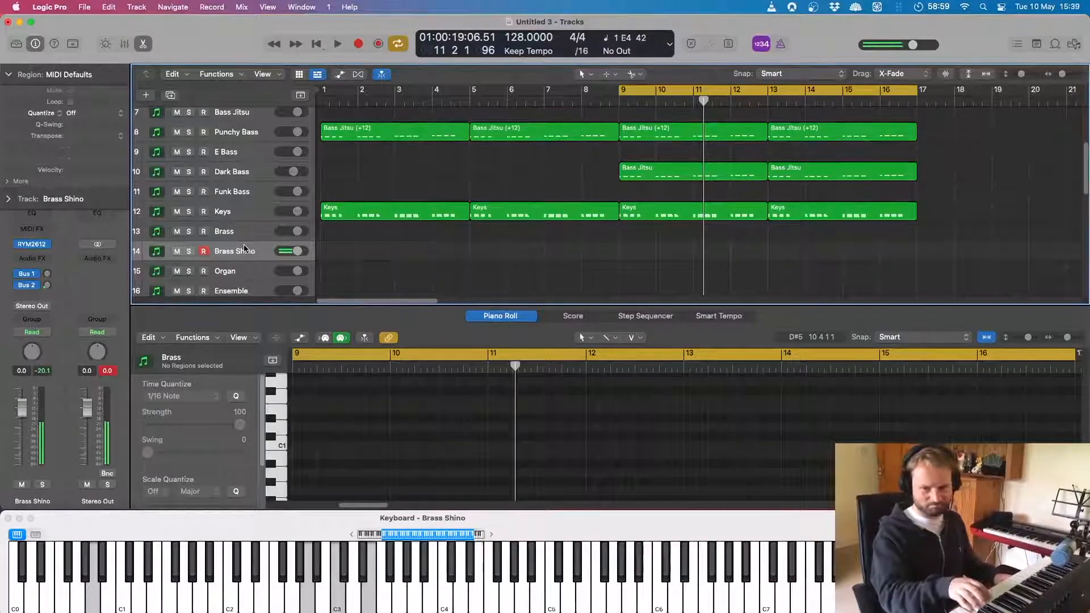
key(space)
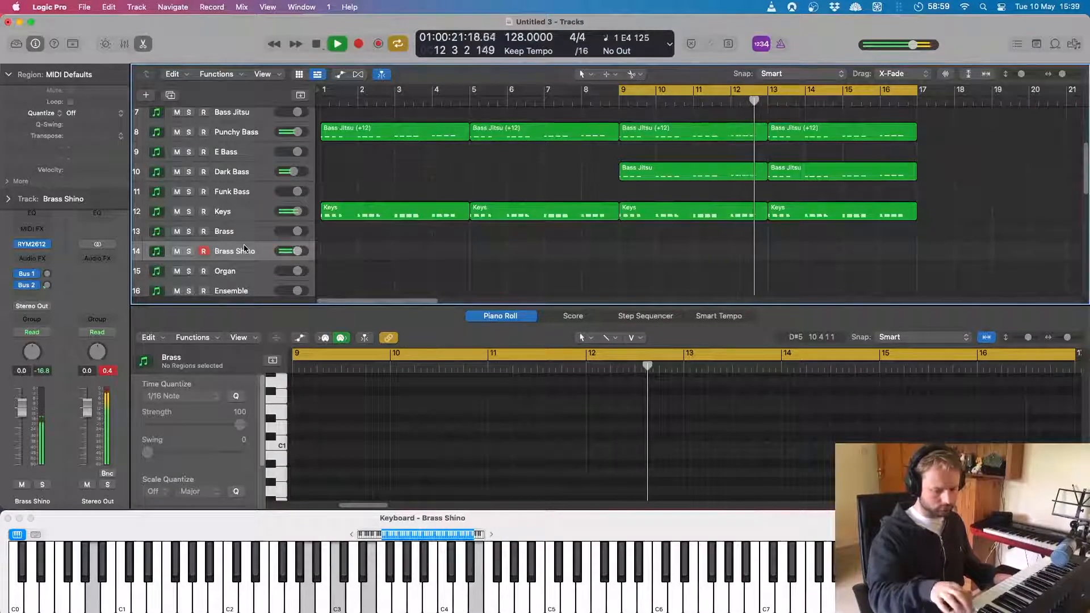
key(space)
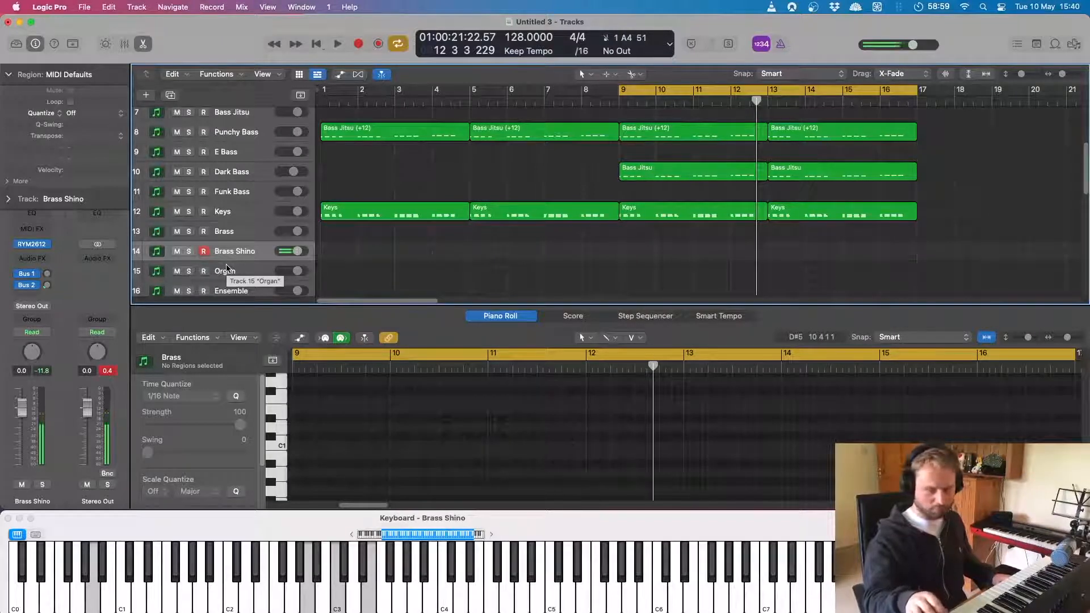
key(space)
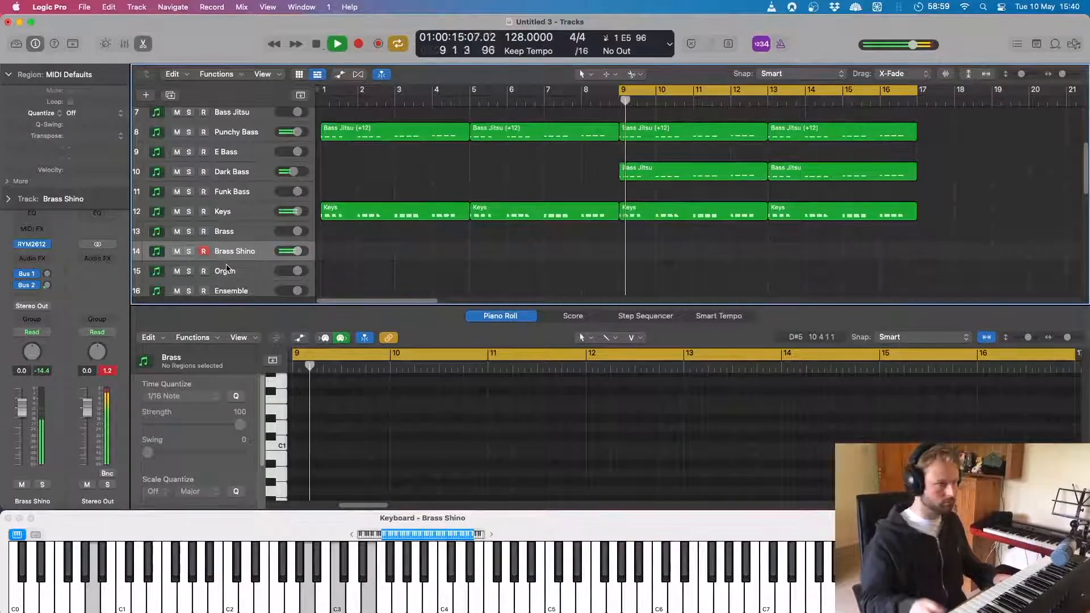
click(376, 44)
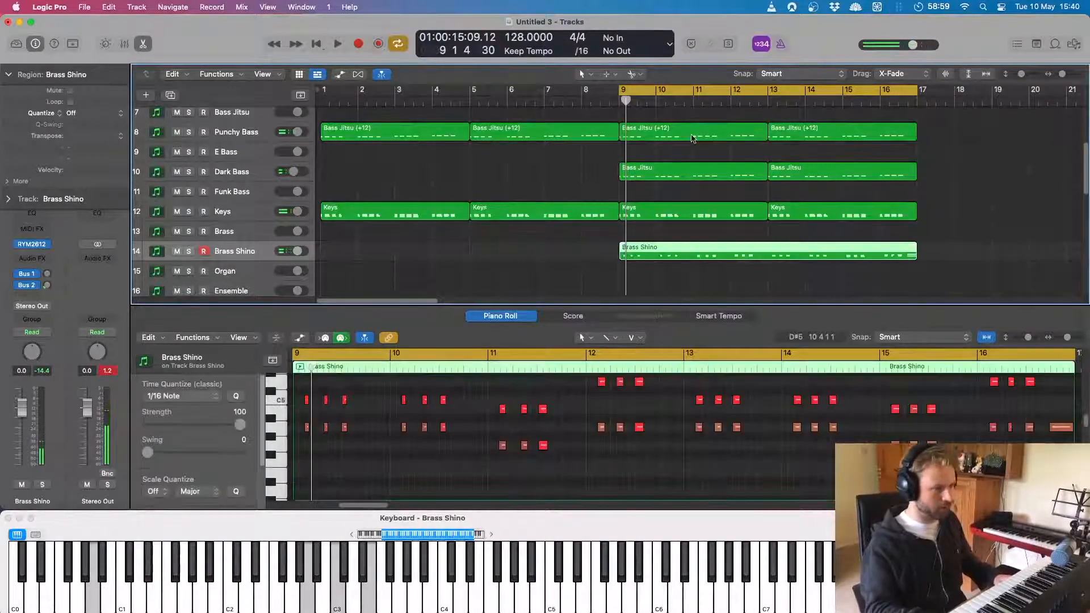
Step: Quantize the Brass Shino notes to 1/16 notes and play the loop to check their timing
key(q)
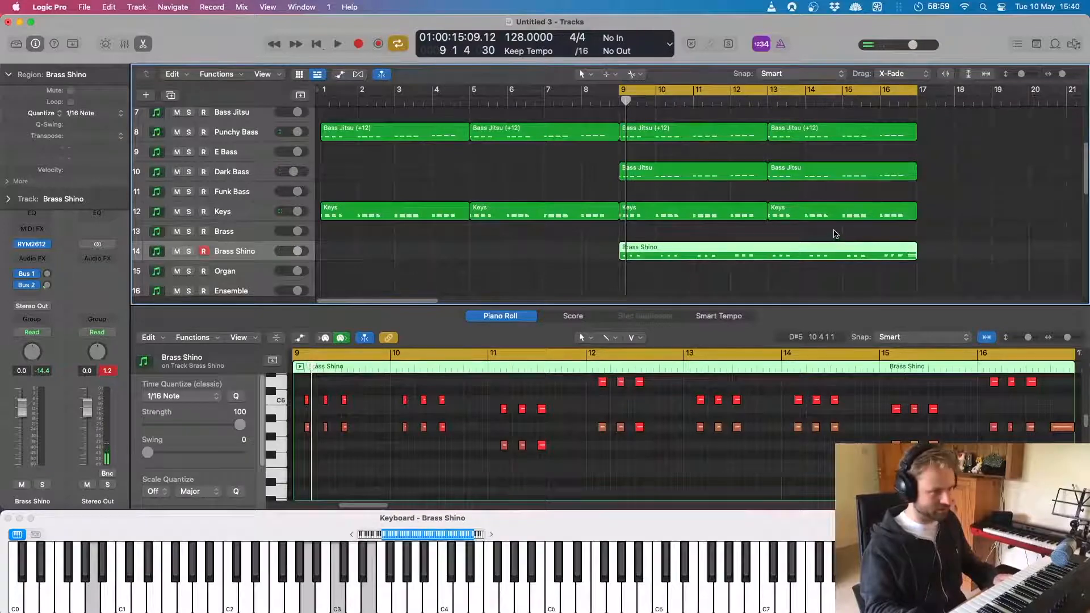
key(space)
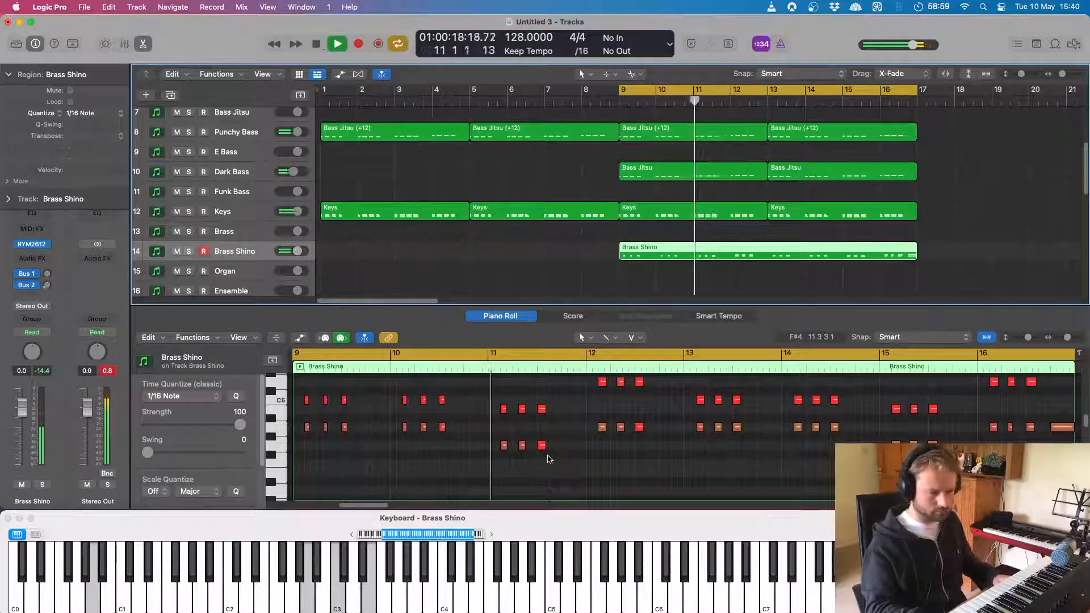
key(space)
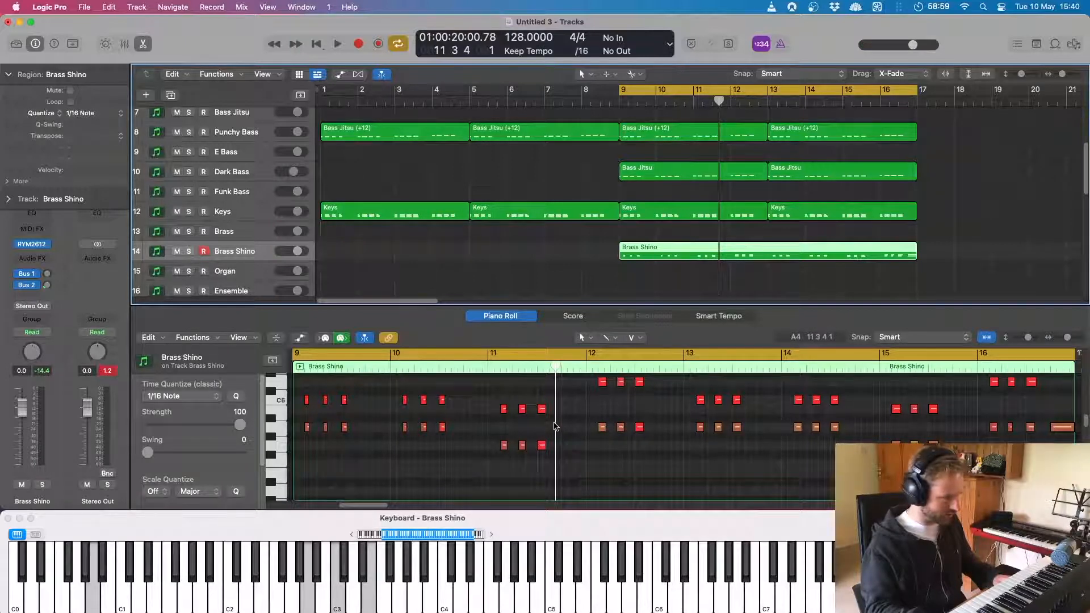
key(space)
scroll(587, 270, down, 3)
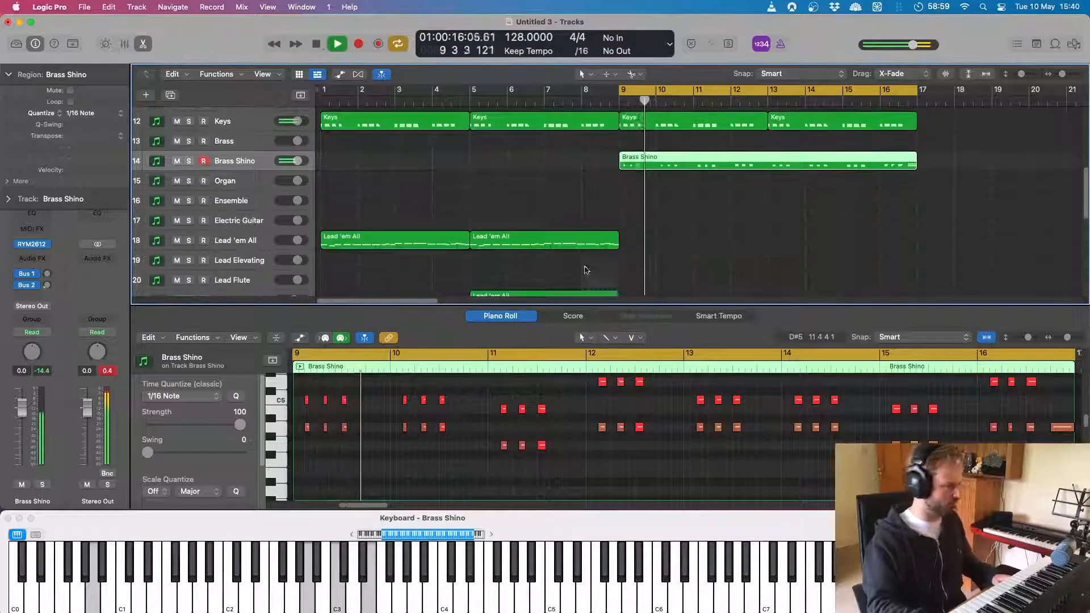
key(space)
Step: Rehearse a part on the Organ track over the loop and capture it from bar 9 to bar 13
click(246, 181)
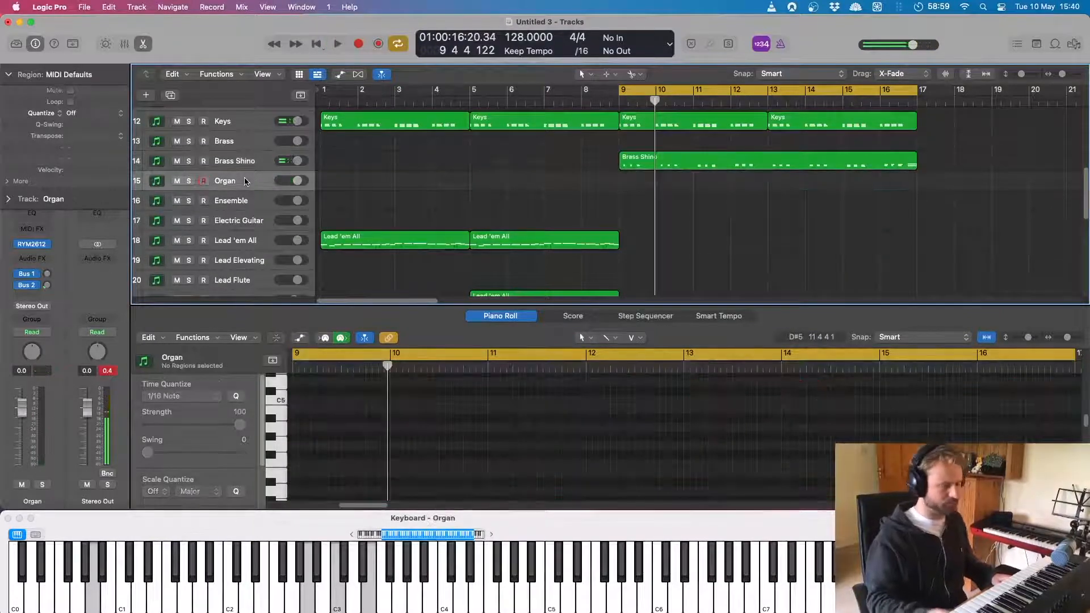
key(space)
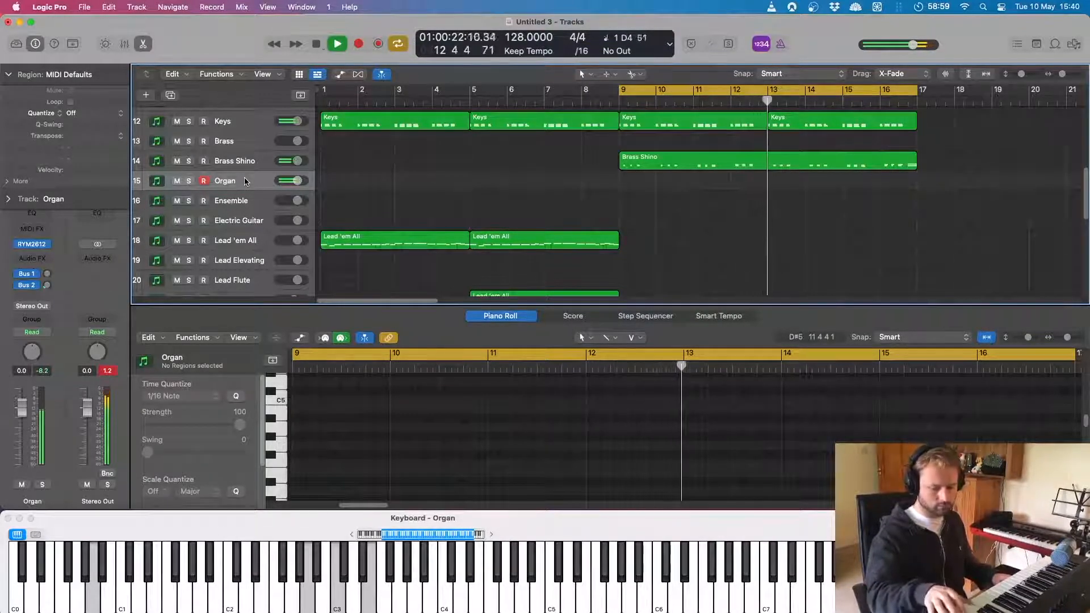
key(space)
key(space)
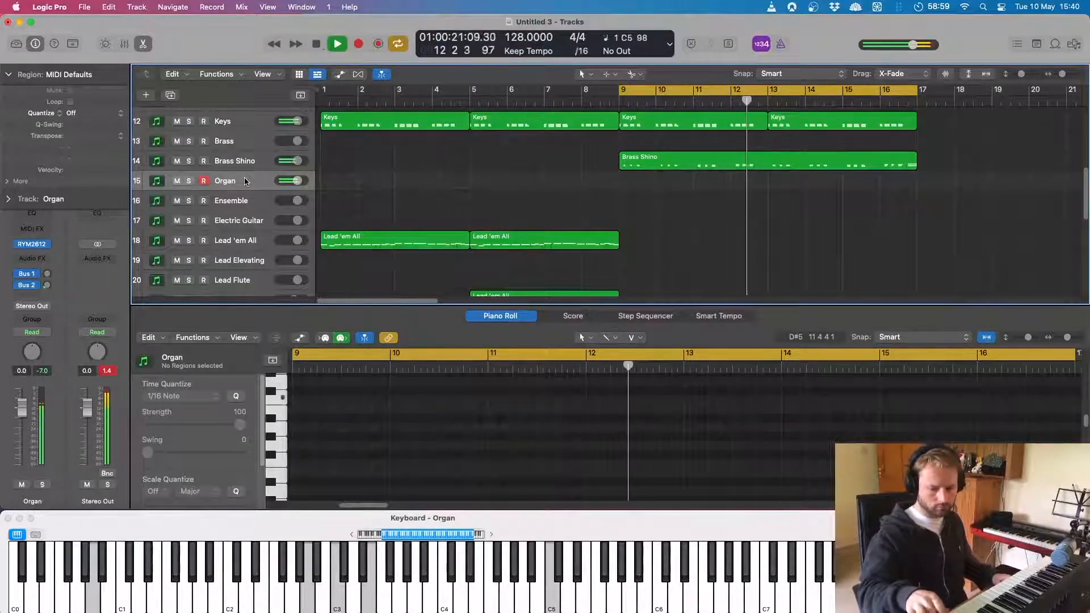
key(space)
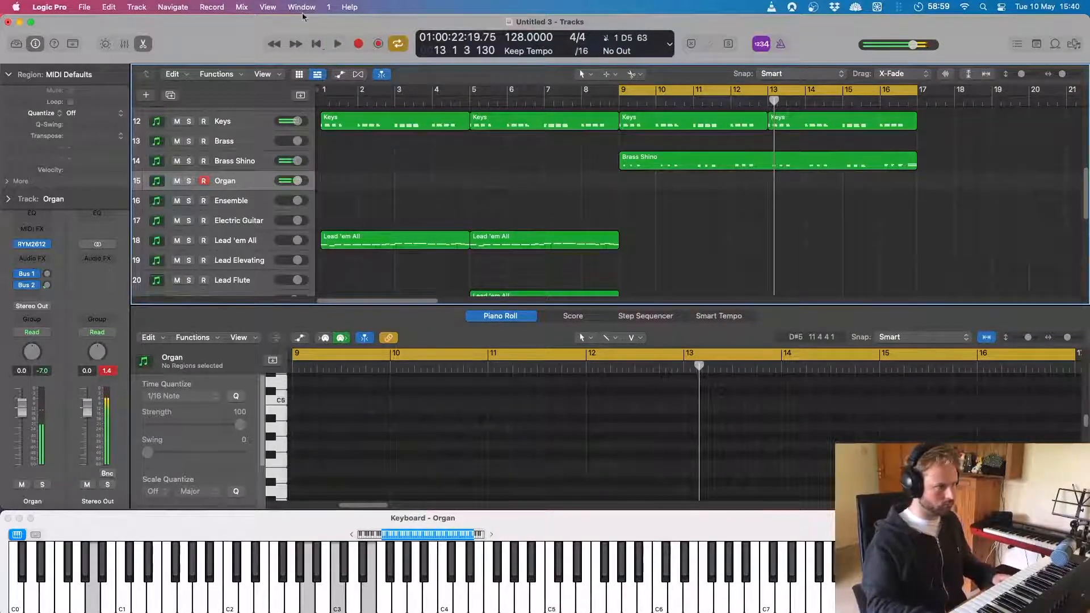
click(379, 44)
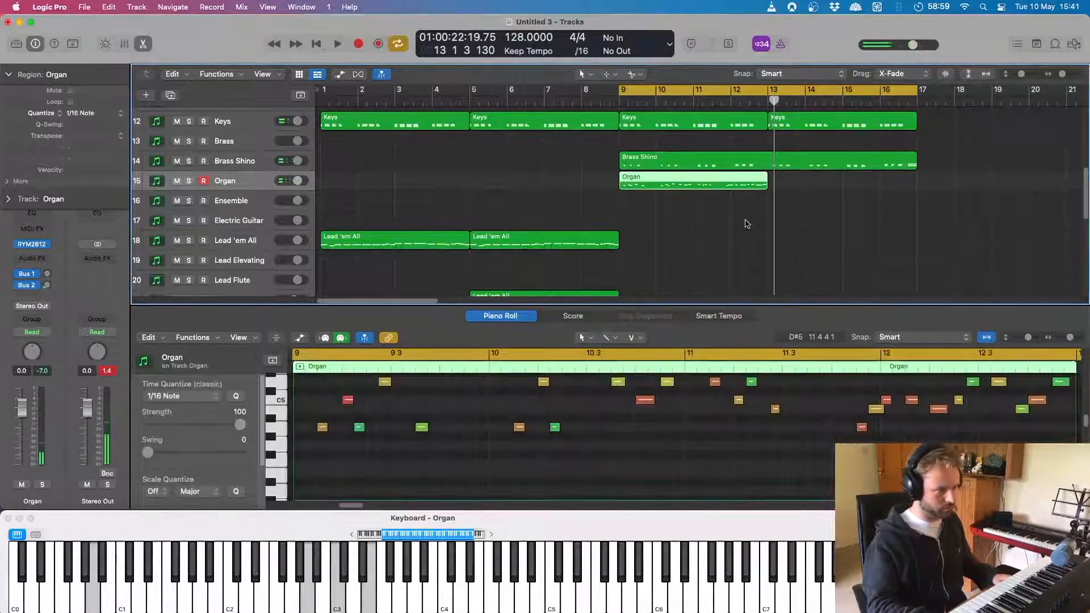
Step: Play back the Organ part, move the late low note in the middle of bar 9 one 1/16 earlier, and replay the passage
key(space)
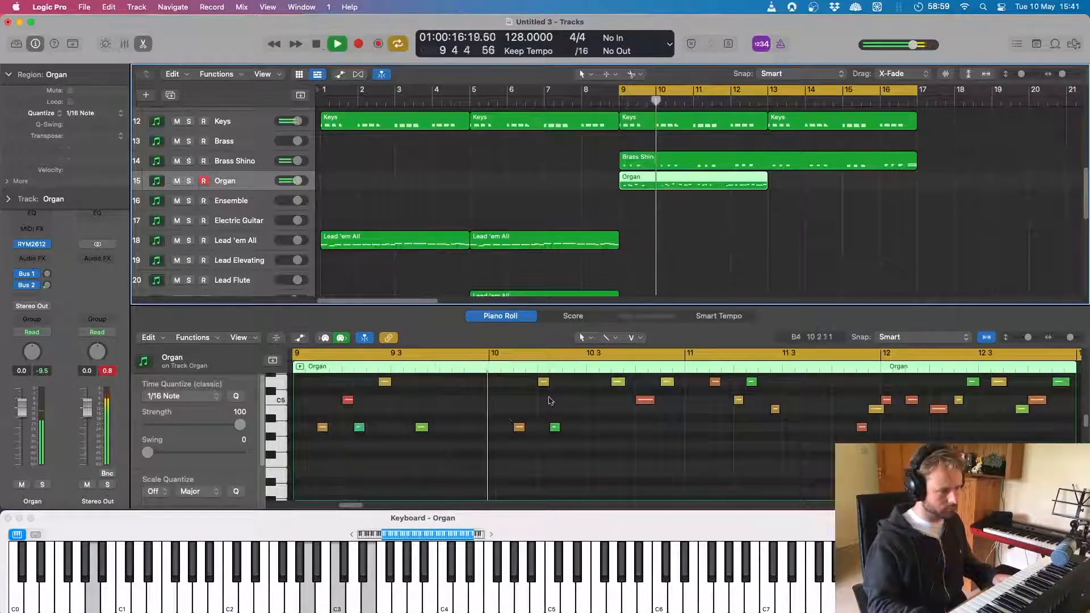
key(space)
drag(414, 428, 401, 428)
key(space)
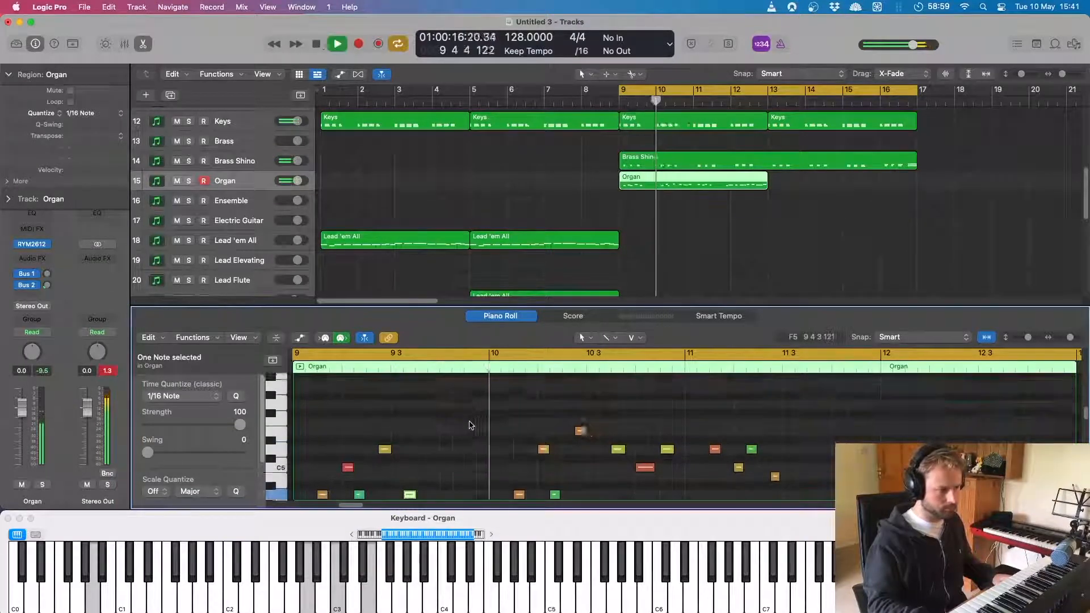
scroll(647, 449, up, 2)
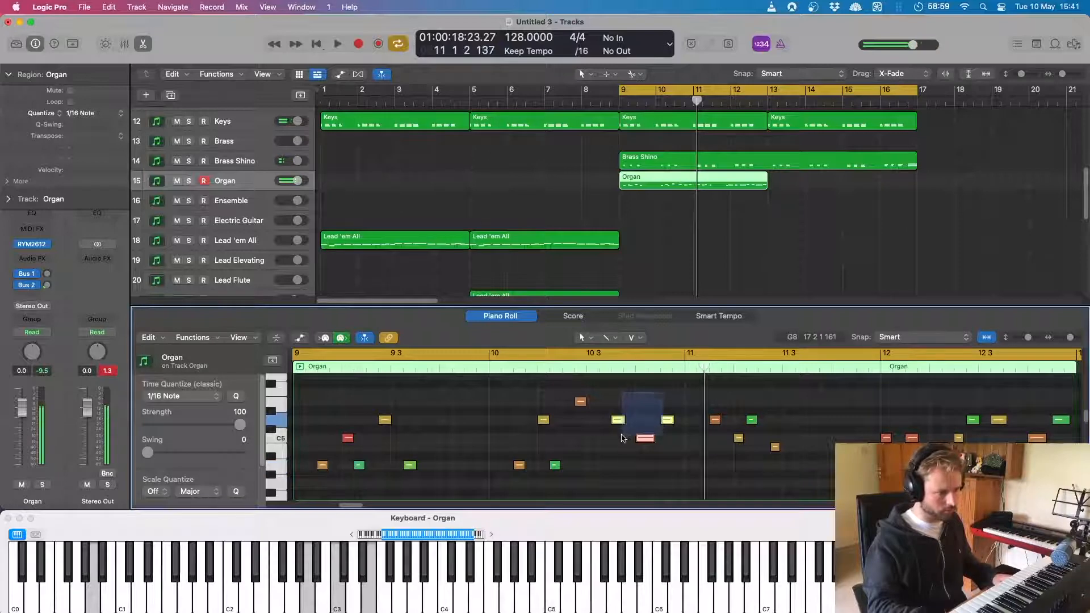
Step: Shift the three Organ notes in the second half of bar 10 one 1/16 earlier and replay from bar 10
drag(621, 437, 605, 420)
click(484, 367)
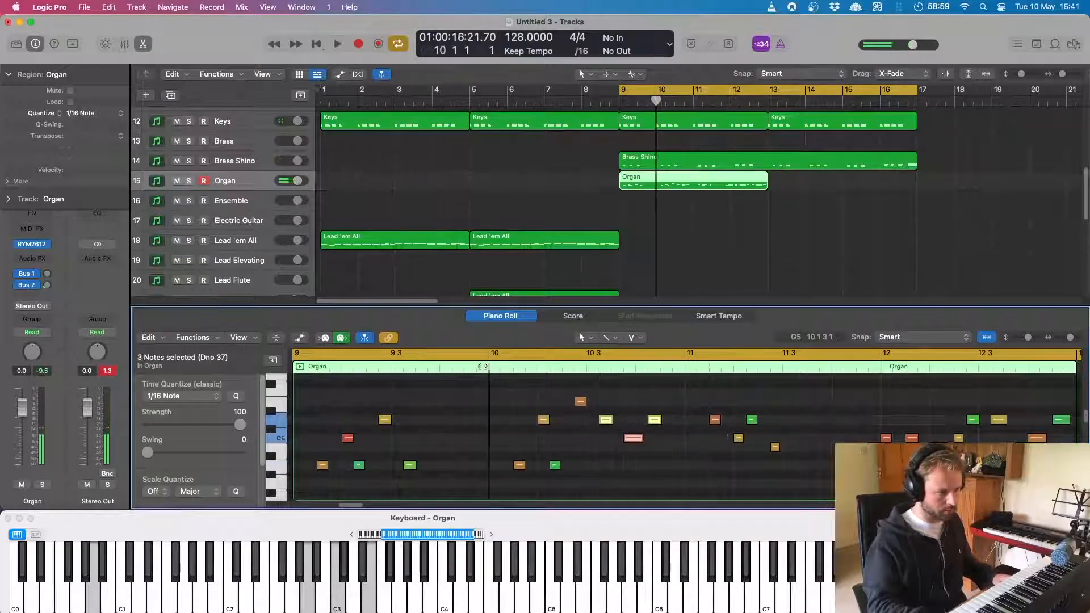
key(space)
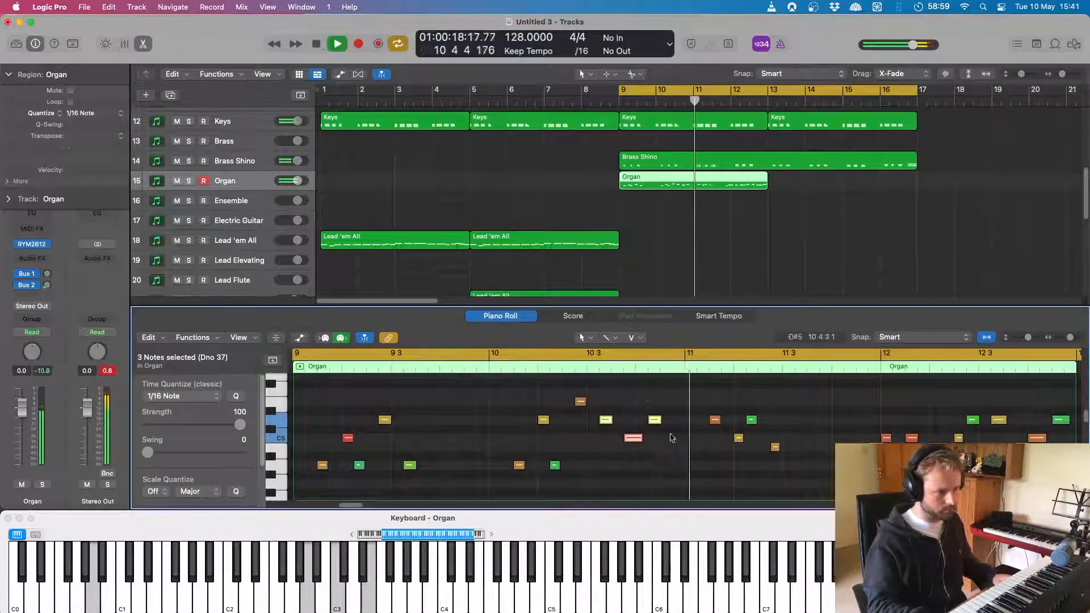
Step: Move only the last Organ note of bar 10 one 1/16 later and replay from bar 10
key(space)
click(657, 428)
drag(658, 424, 671, 423)
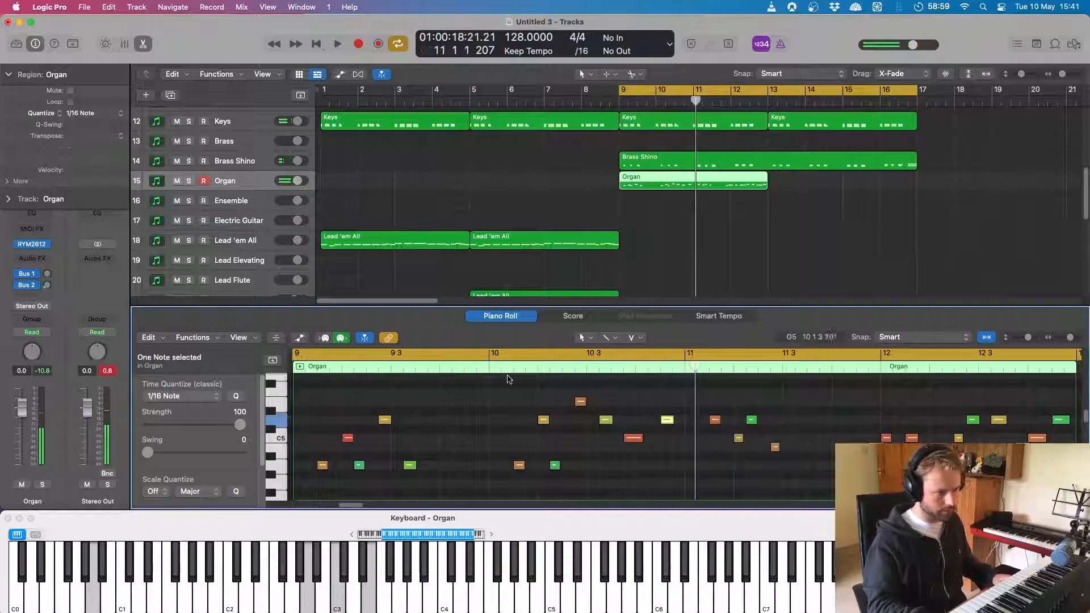
click(484, 366)
key(space)
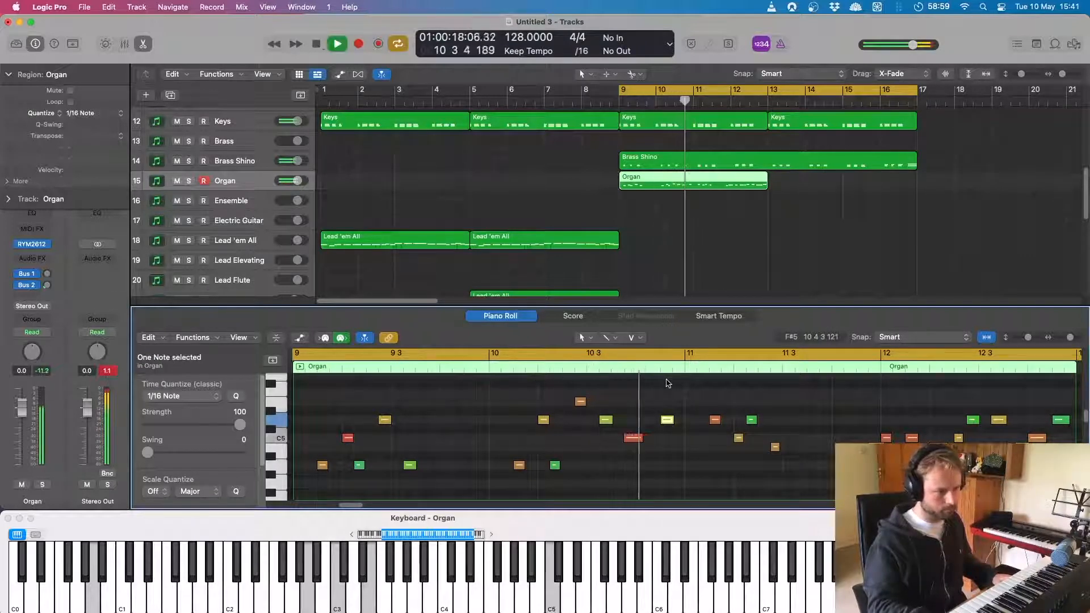
Step: Lower the Organ note just before the middle of bar 11 to A4 and play from bar 11 to check it
key(space)
click(779, 474)
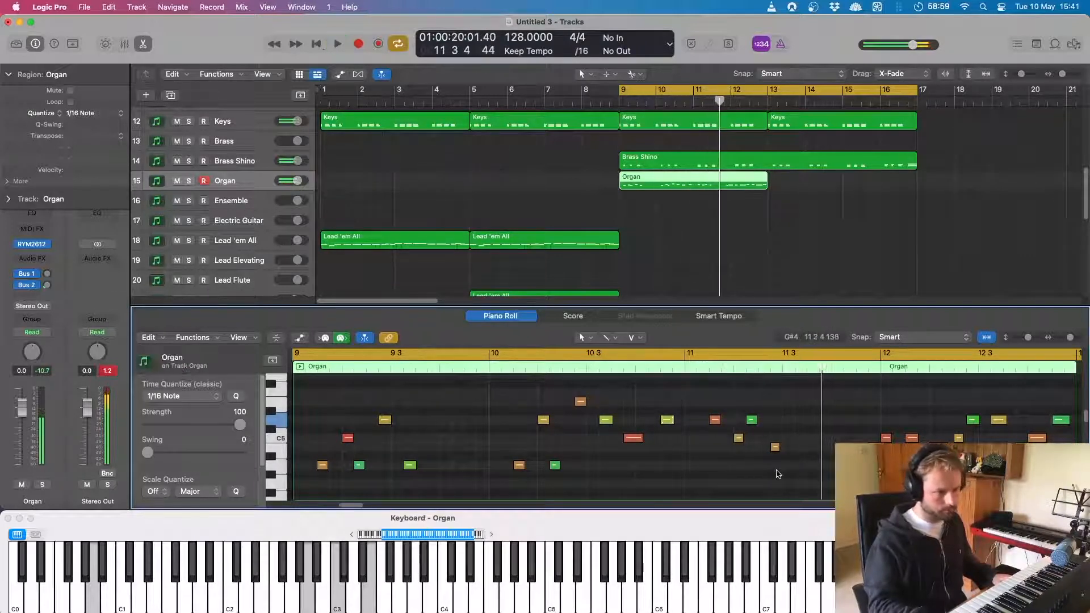
drag(775, 450, 775, 468)
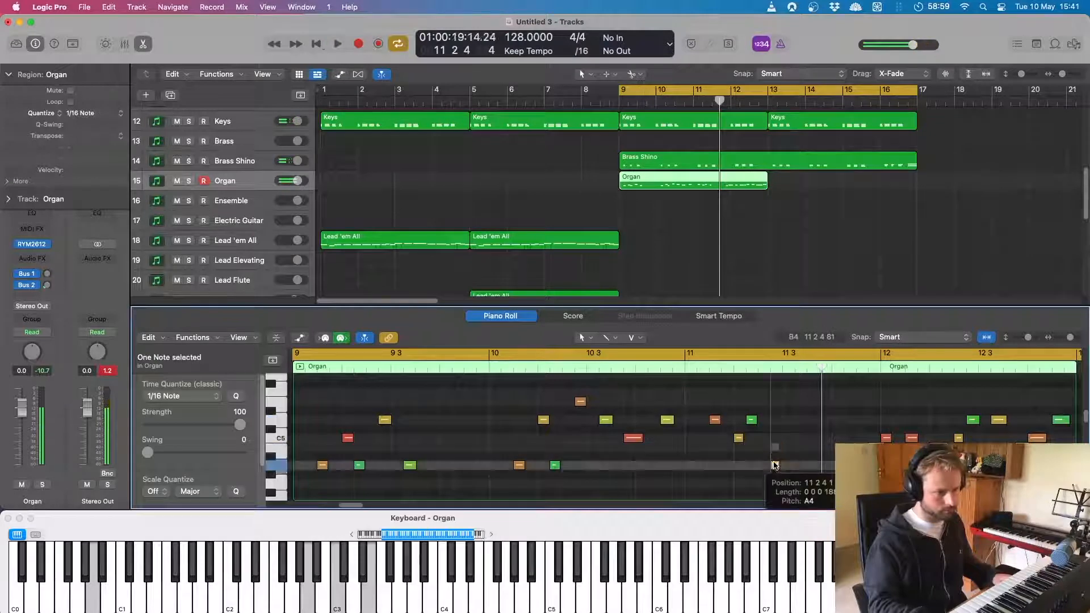
click(690, 372)
key(space)
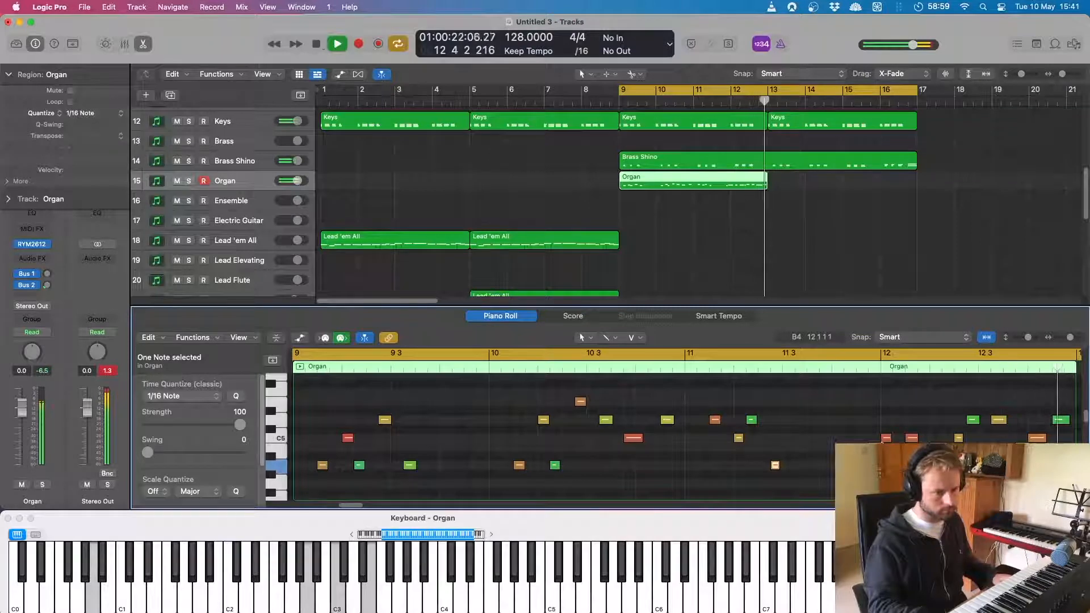
Step: Replay the end of the Organ phrase, lower its final note in bar 12 to B4, and listen to the ending
click(836, 372)
key(space)
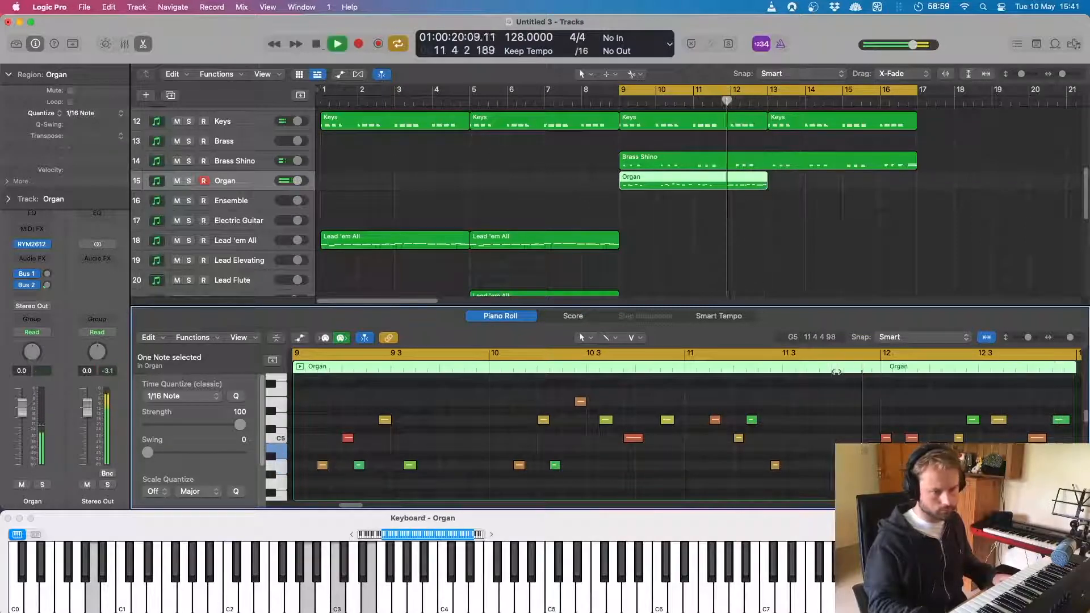
key(space)
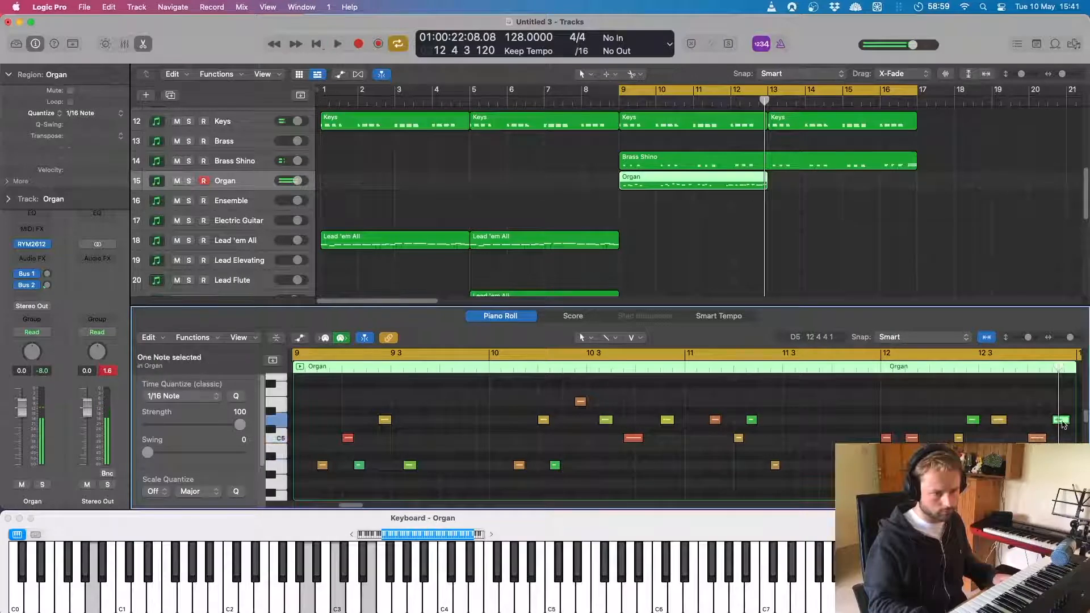
key(Delete)
click(844, 374)
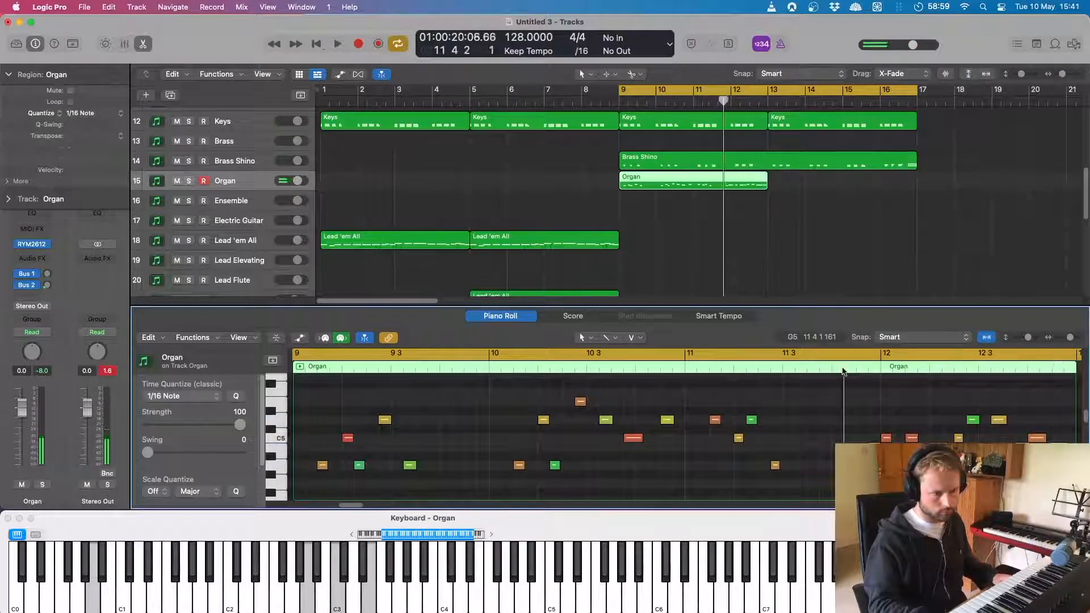
key(space)
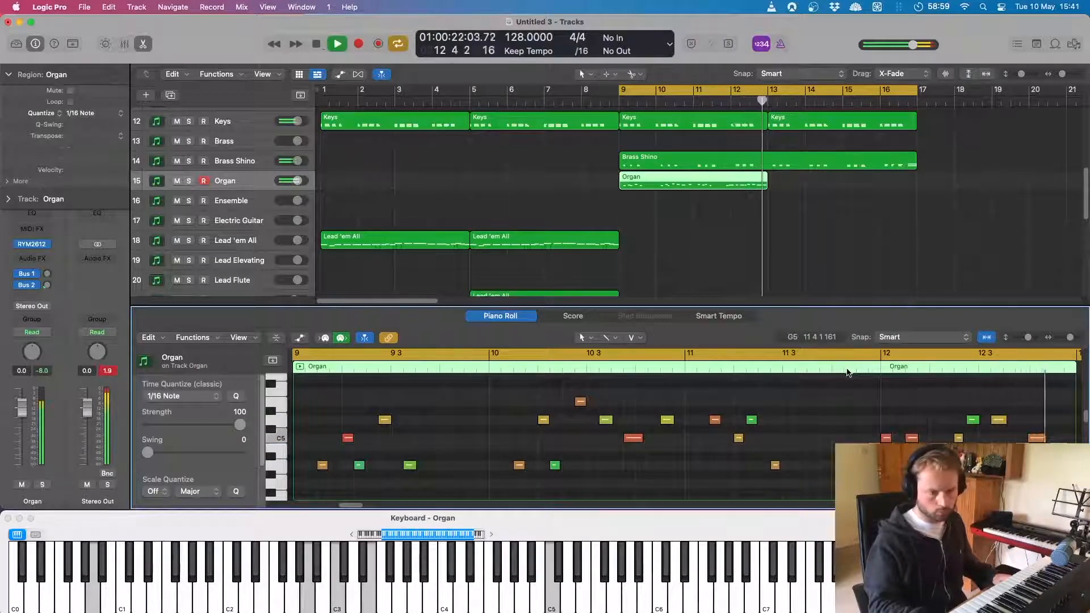
Step: Trim all the Organ notes to remove overlaps with adjacent notes, and play the part
key(super+a)
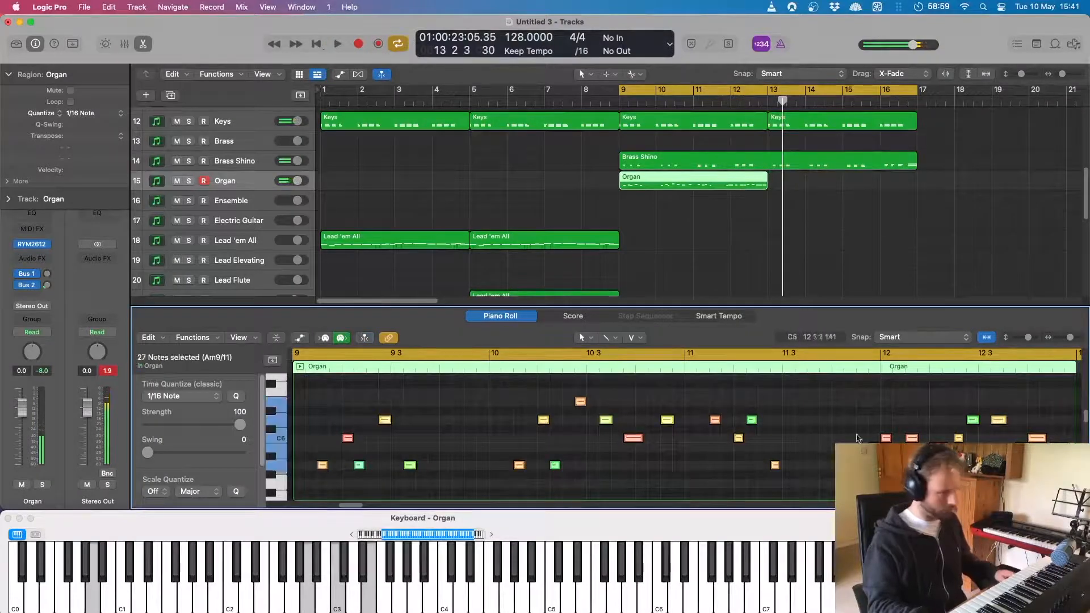
right_click(630, 439)
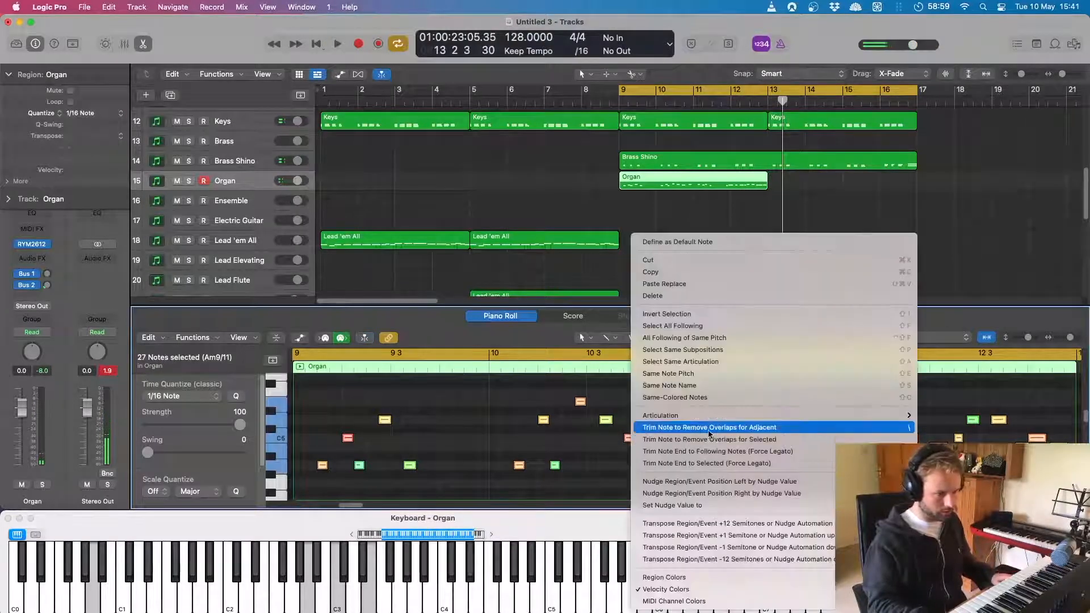
click(709, 429)
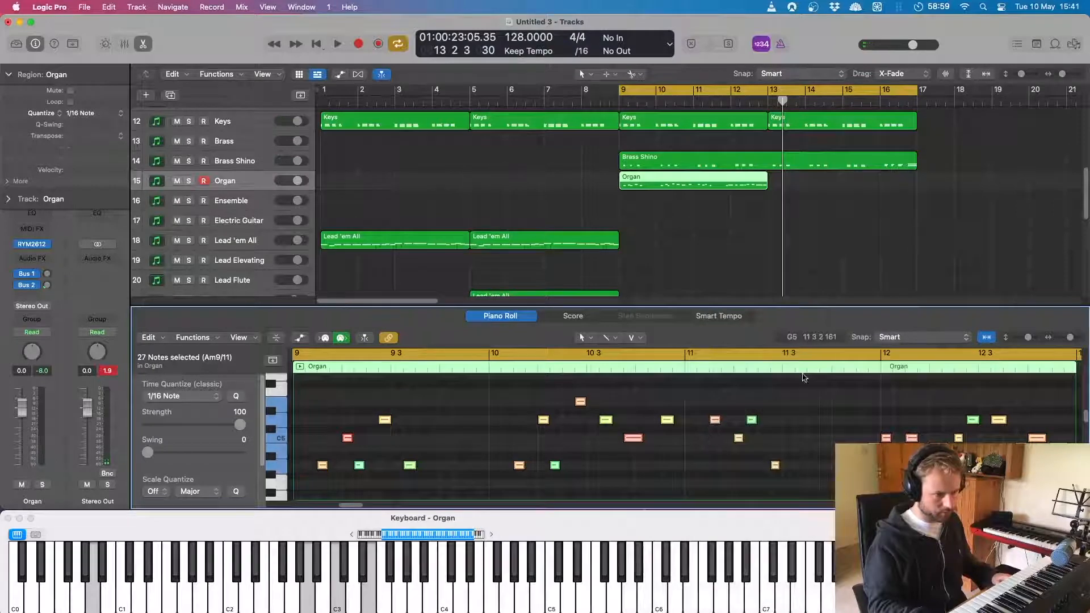
key(space)
click(692, 212)
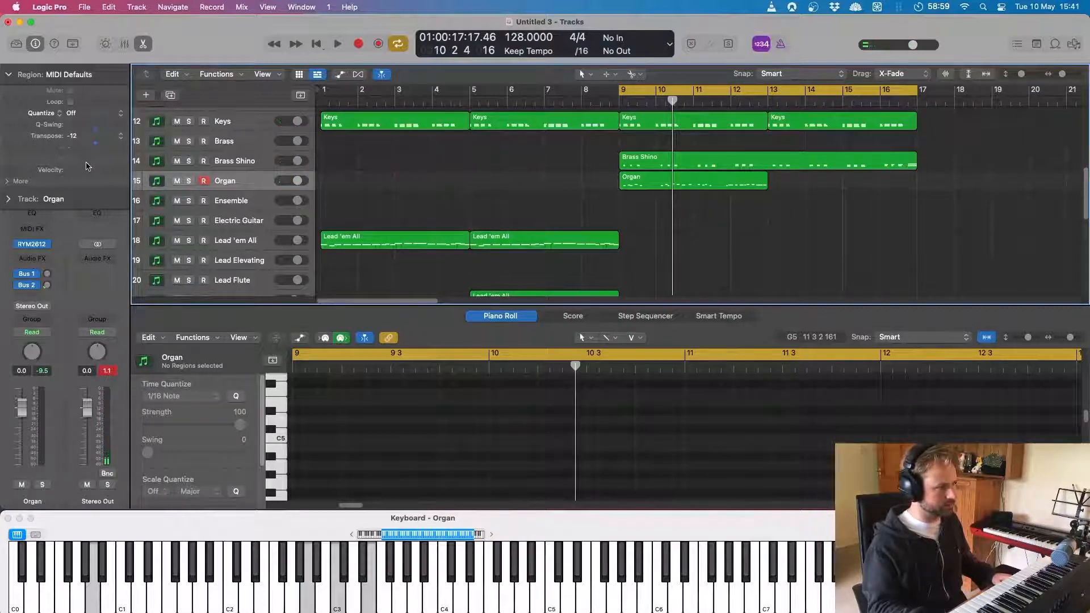
key(space)
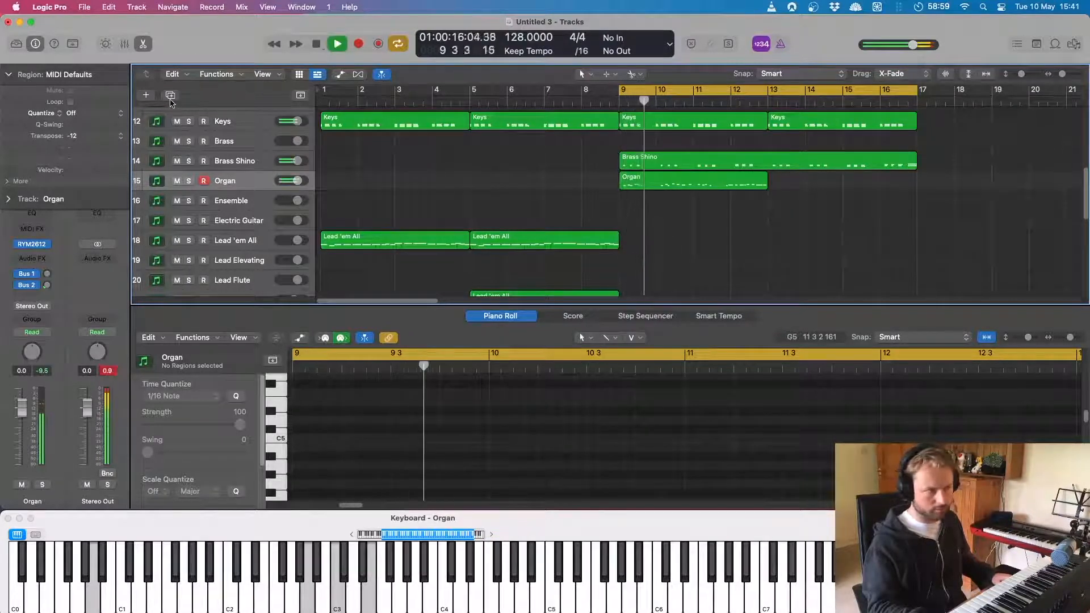
key(space)
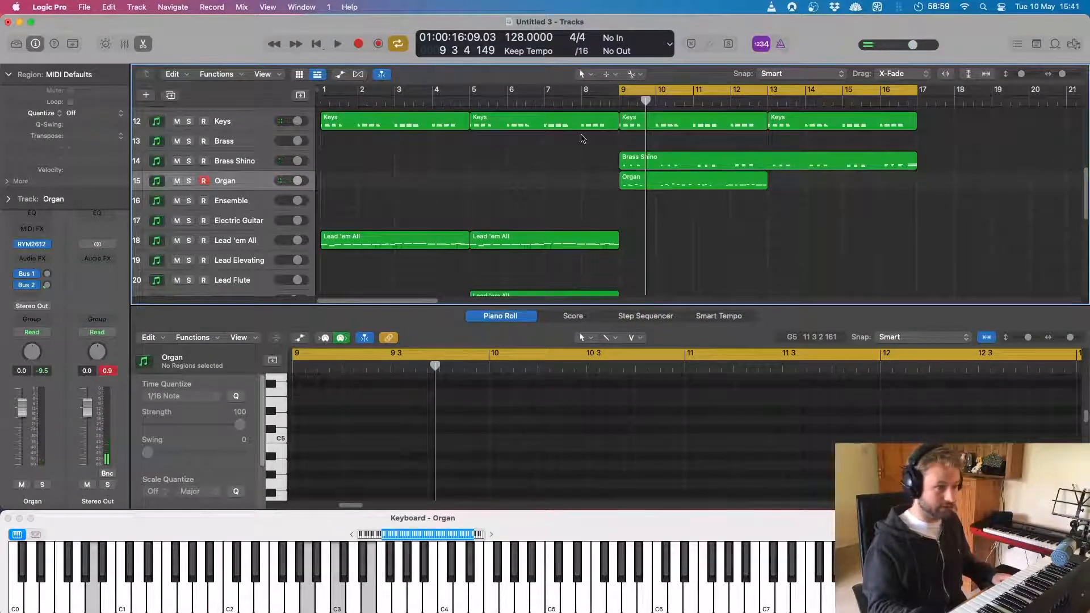
Step: Transpose the Organ region by -12 semitones and play it over the loop
click(675, 188)
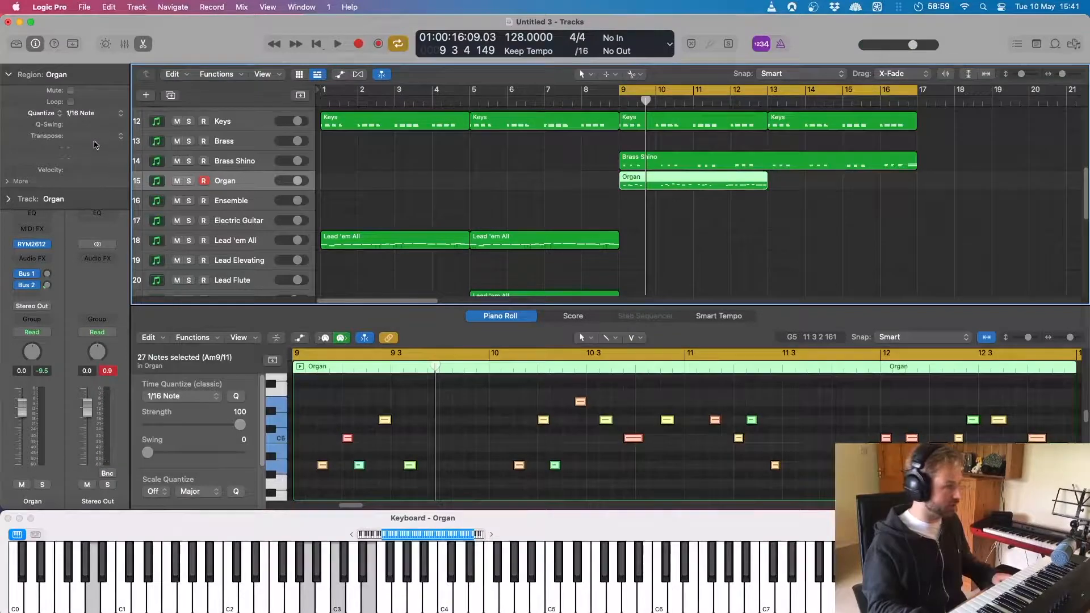
drag(95, 147, 94, 166)
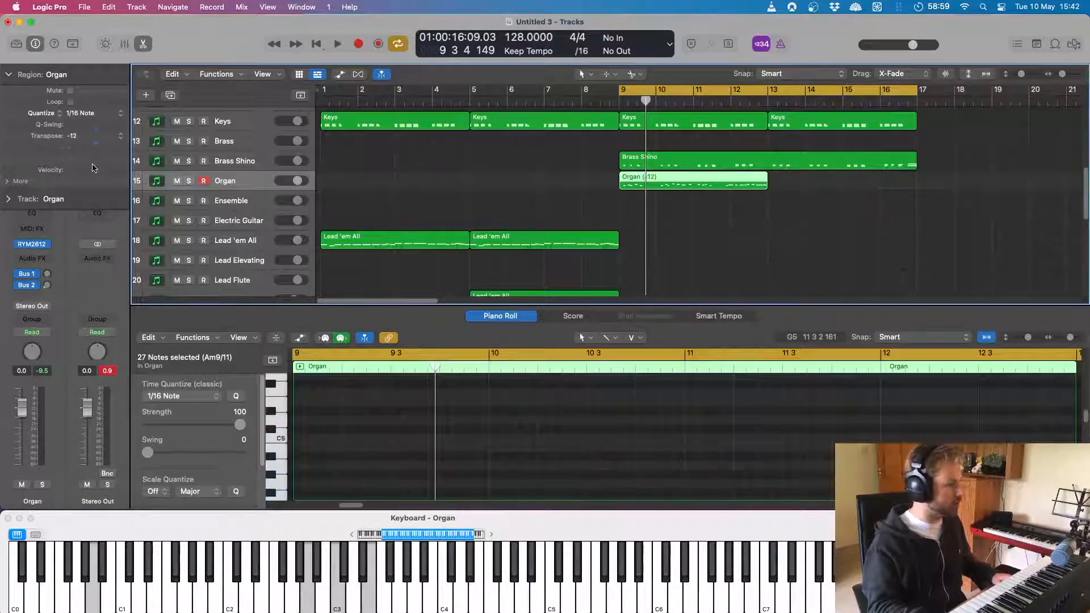
key(space)
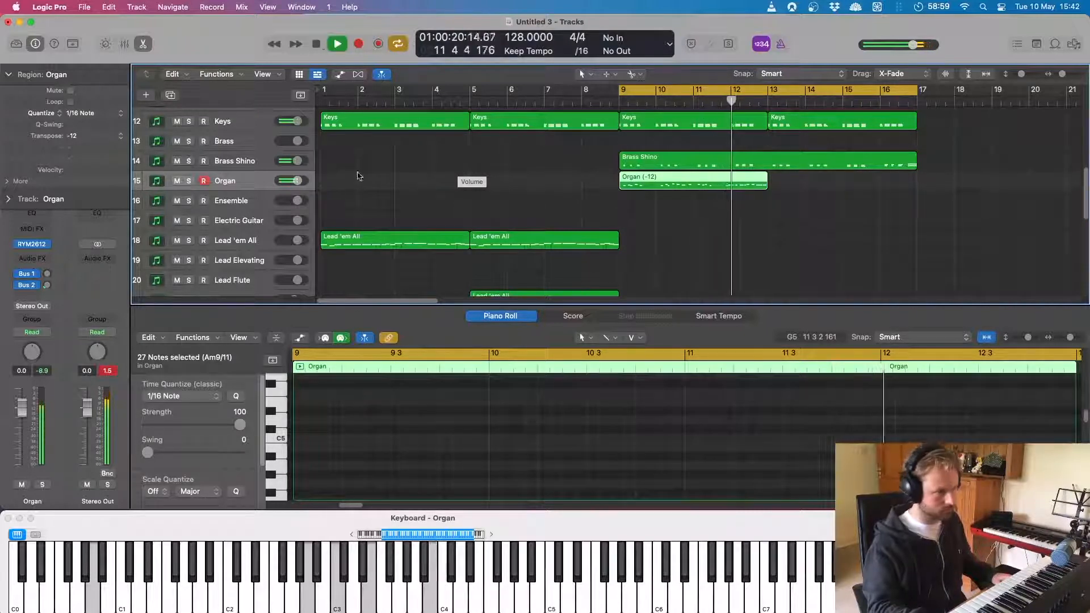
Step: Raise the Organ track's Bus 2 reverb send and lower the track's volume to -1.1 dB while the loop plays
drag(47, 285, 46, 243)
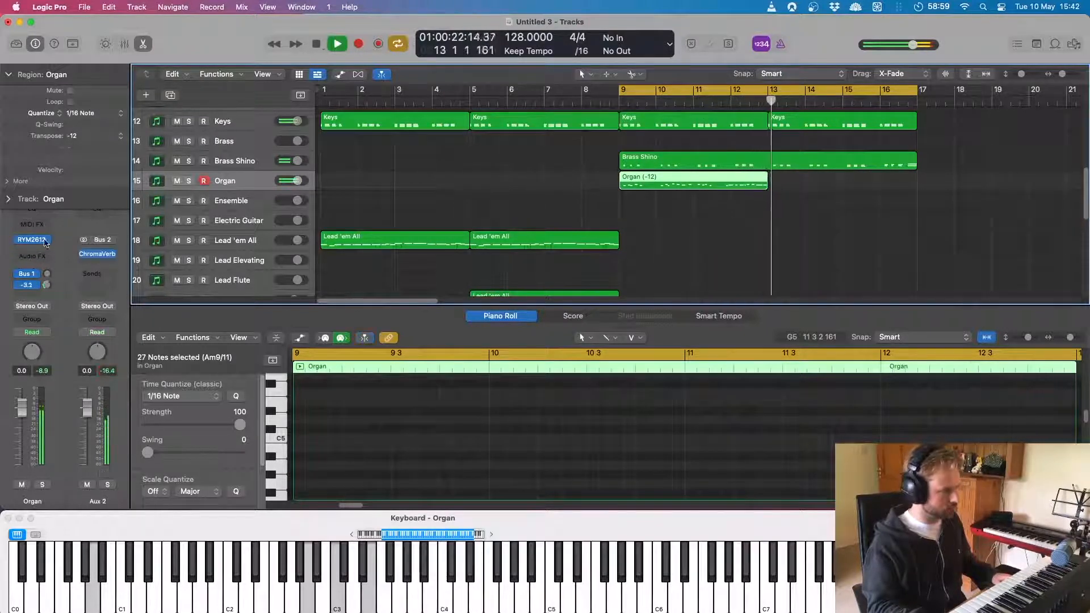
key(space)
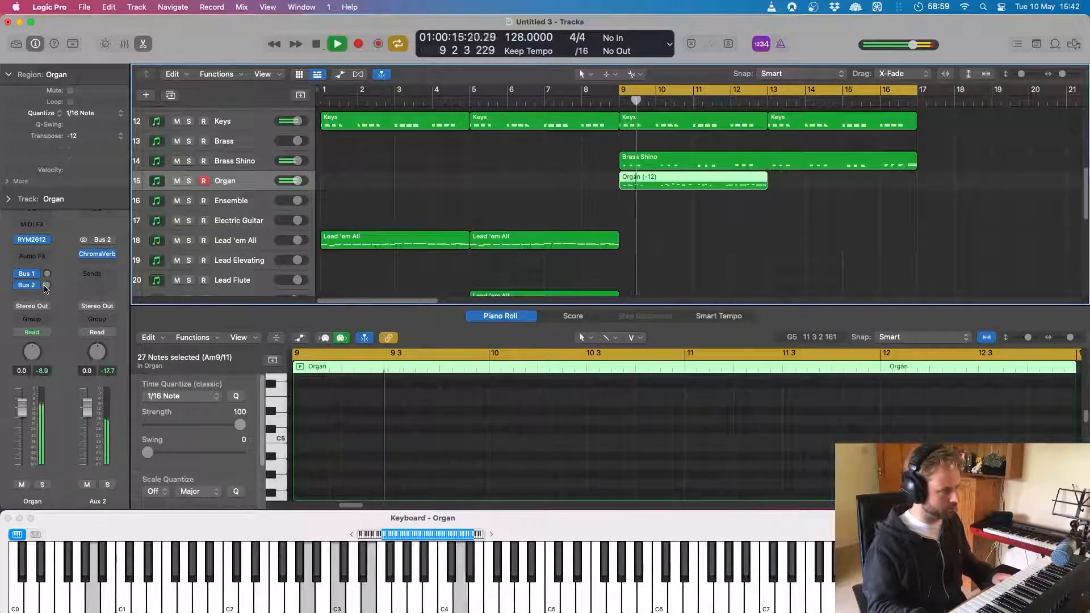
drag(46, 286, 45, 280)
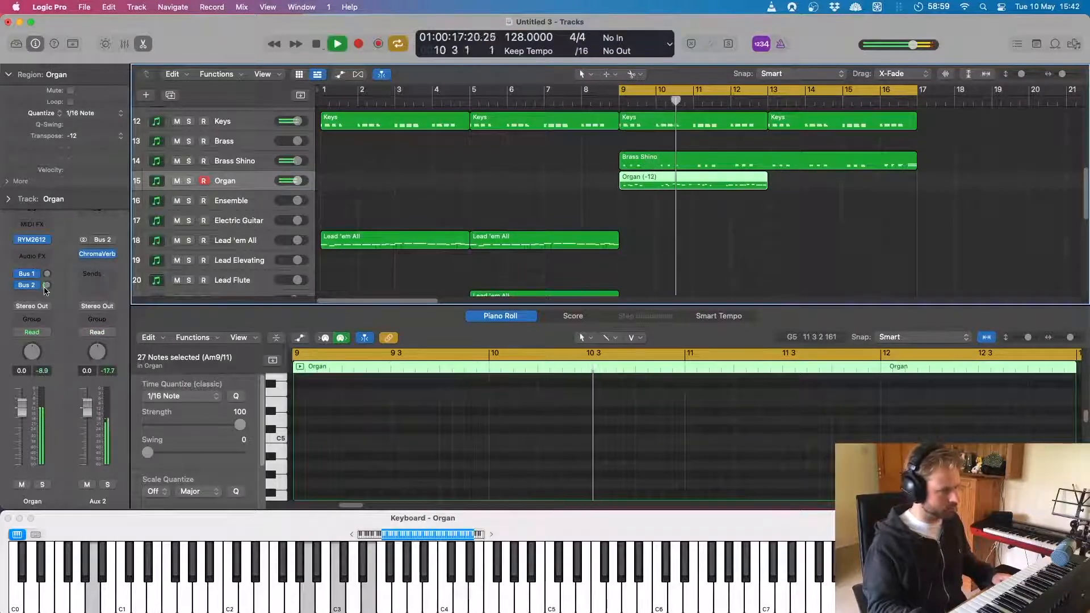
drag(298, 185, 295, 185)
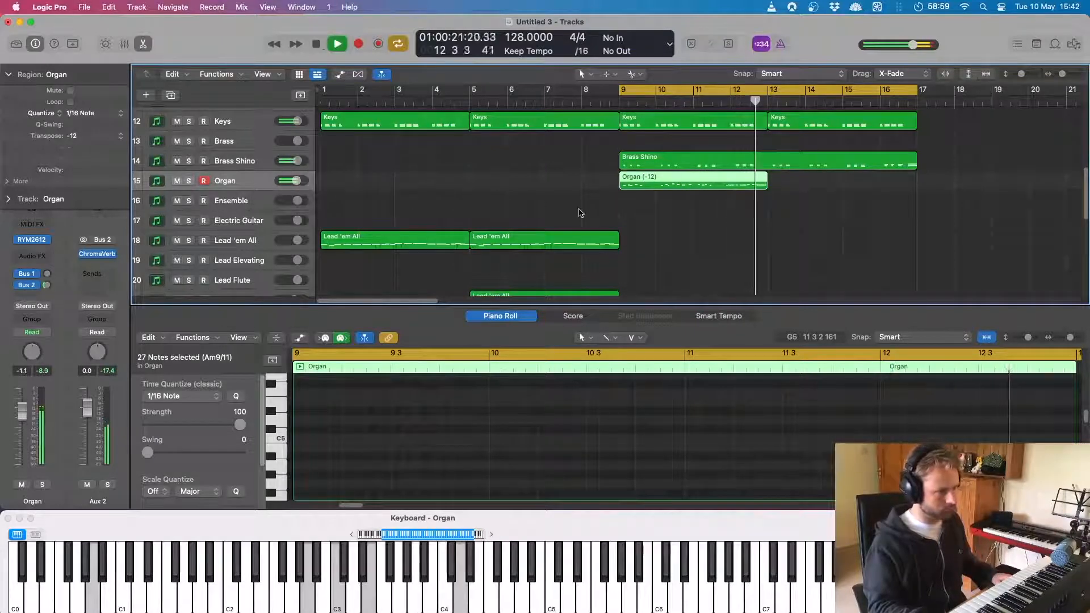
key(space)
Step: Raise the velocities of the closing notes in bar 12 of the Organ region, setting the final B3 to 92
click(776, 208)
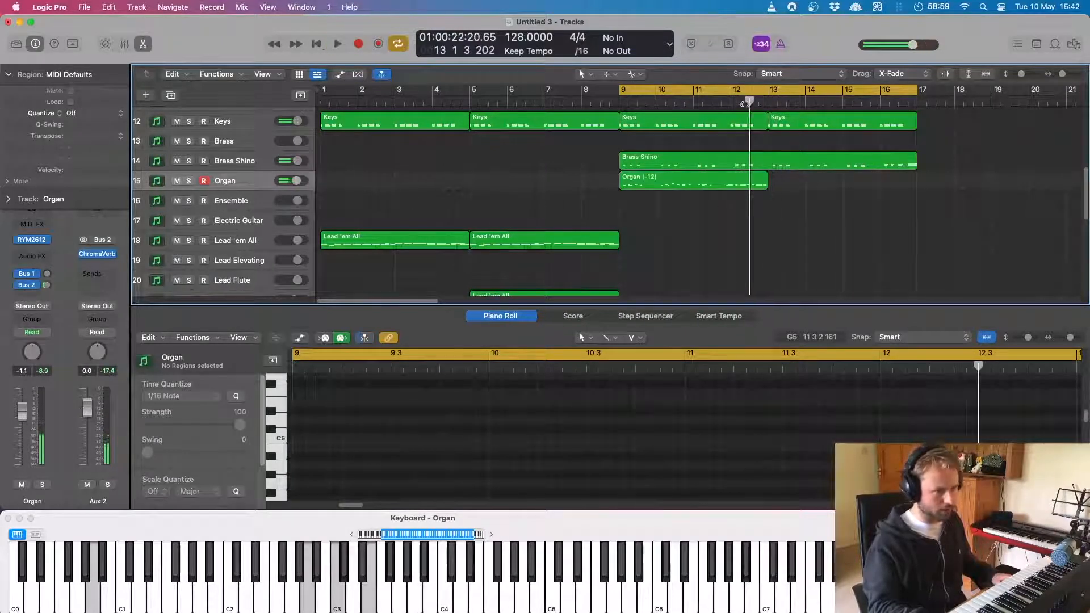
click(759, 184)
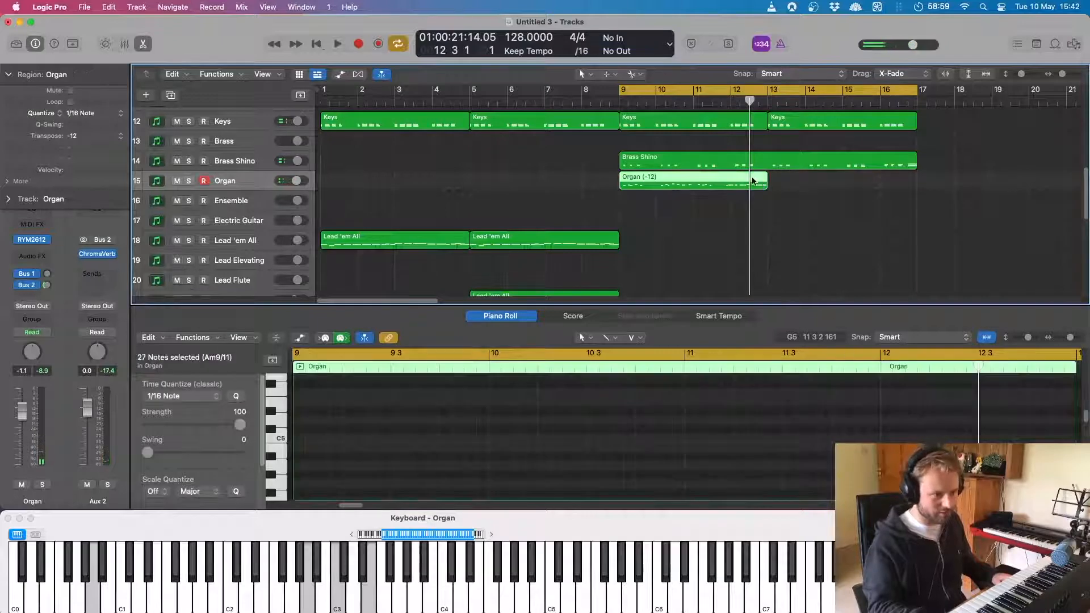
key(e)
key(e)
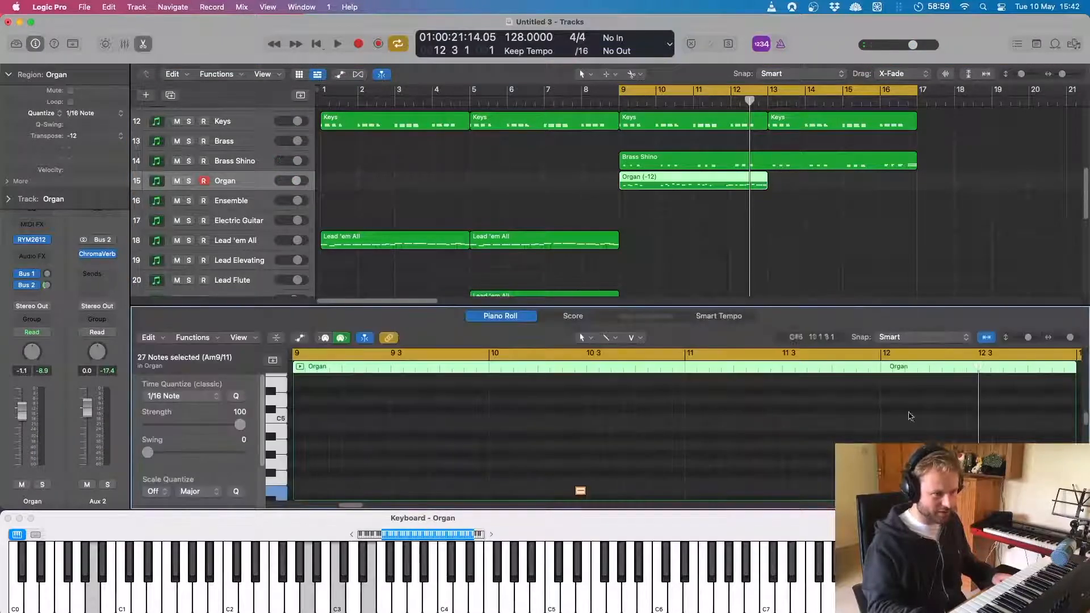
scroll(864, 441, up, 5)
scroll(864, 442, down, 15)
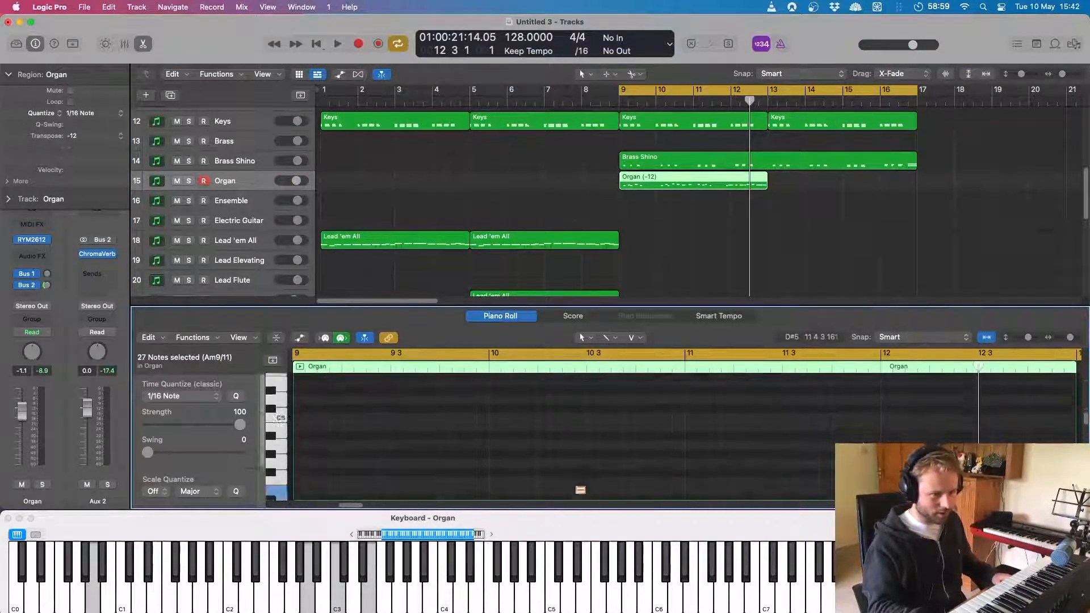
scroll(864, 441, up, 15)
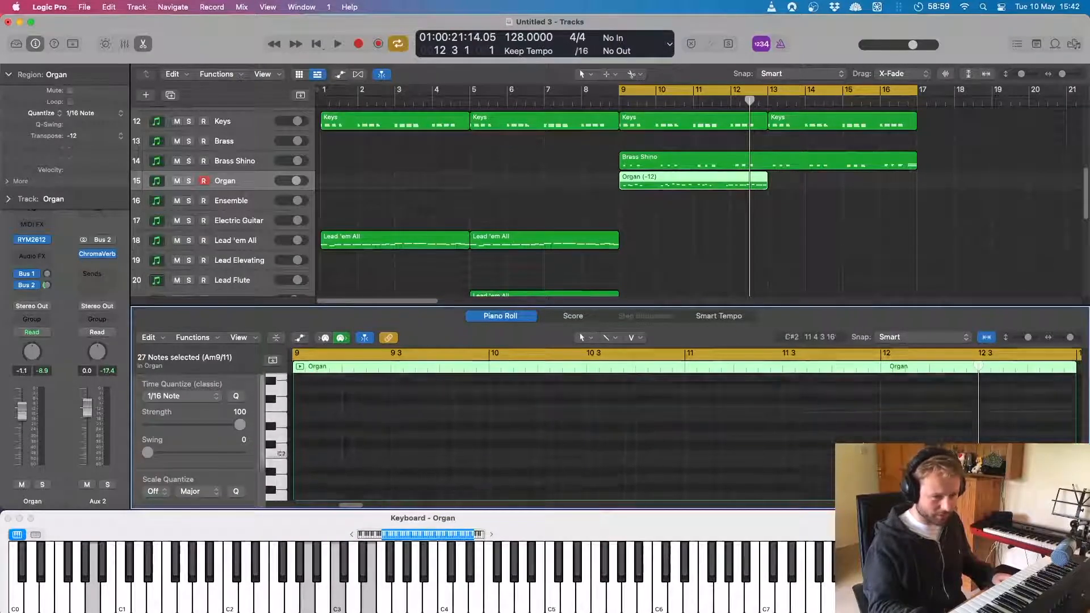
scroll(864, 441, up, 4)
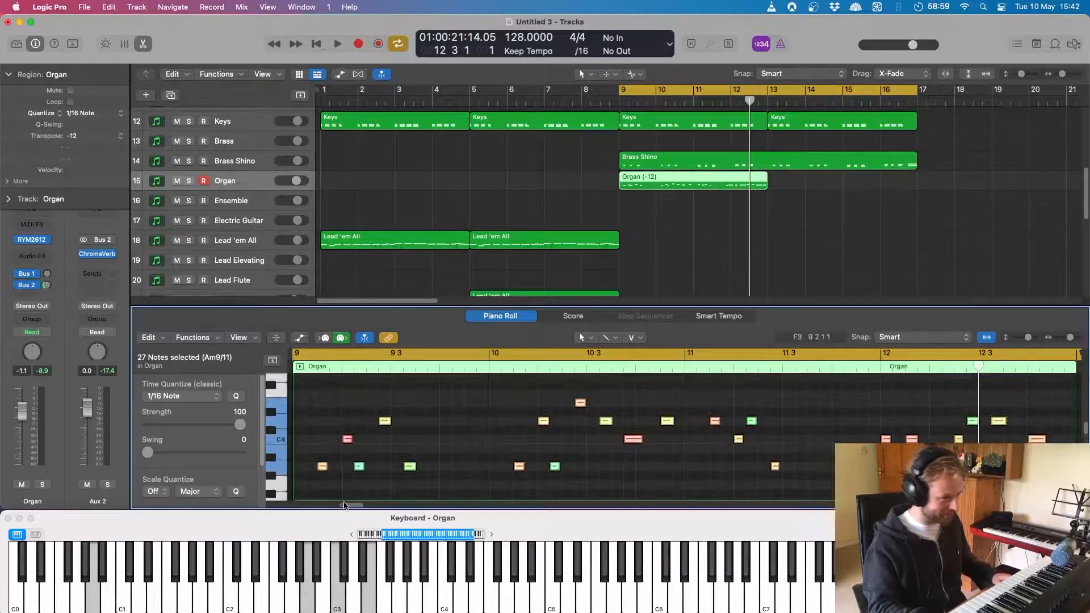
drag(348, 505, 365, 511)
click(493, 457)
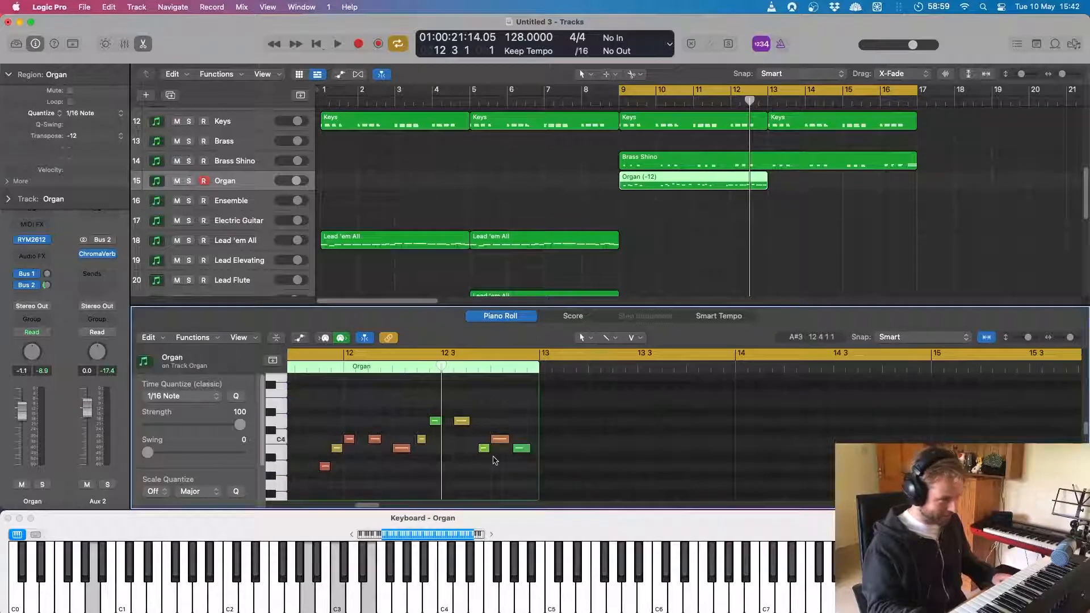
drag(487, 448, 518, 421)
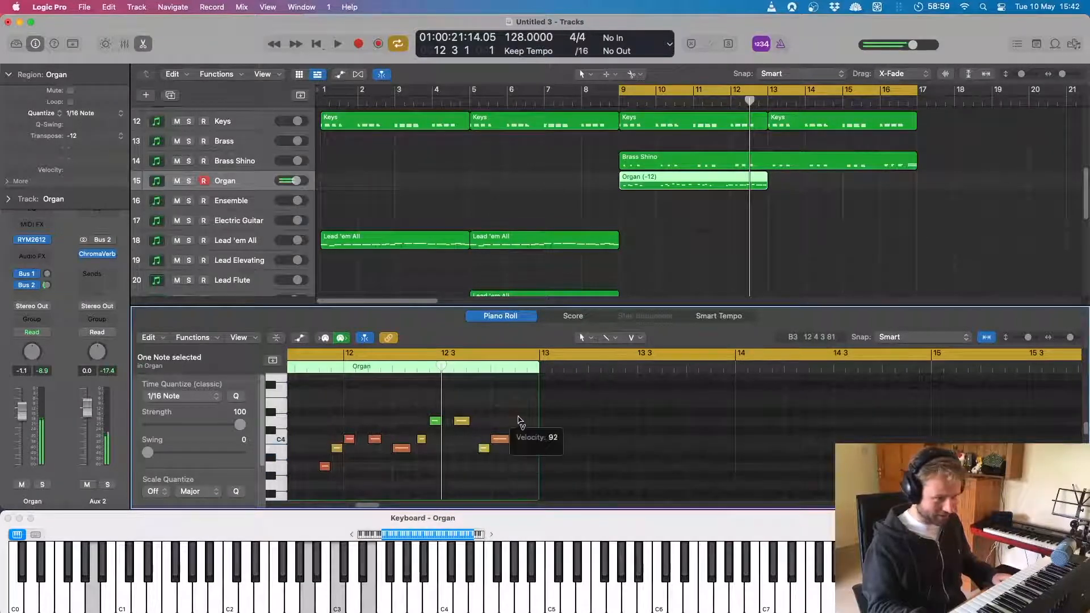
Step: Play bar 12 of the Organ part and raise the velocities of the notes in its second half
scroll(533, 471, left, 10)
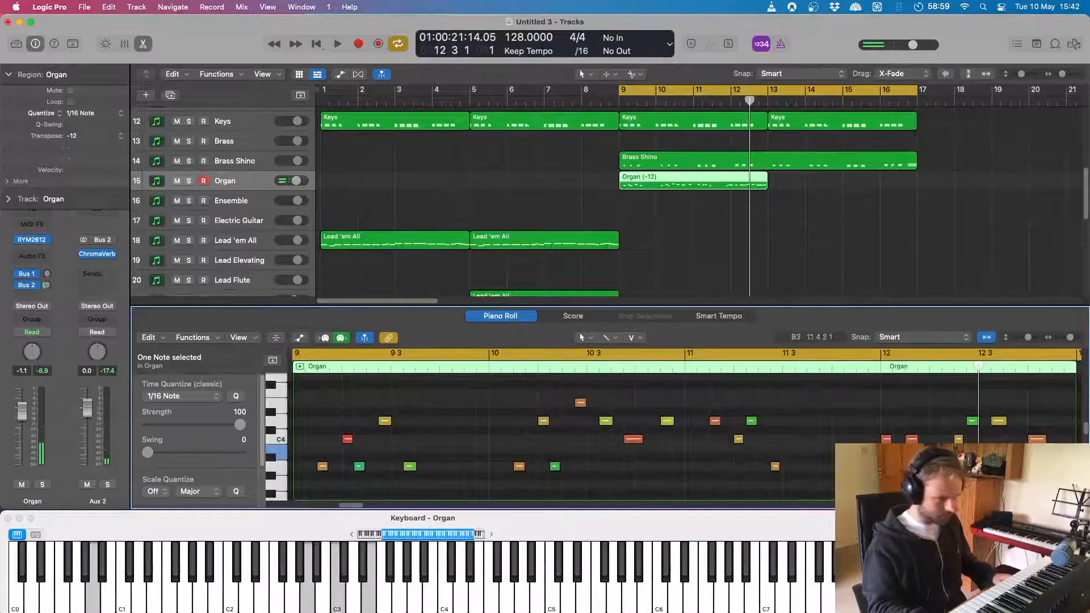
click(881, 370)
key(space)
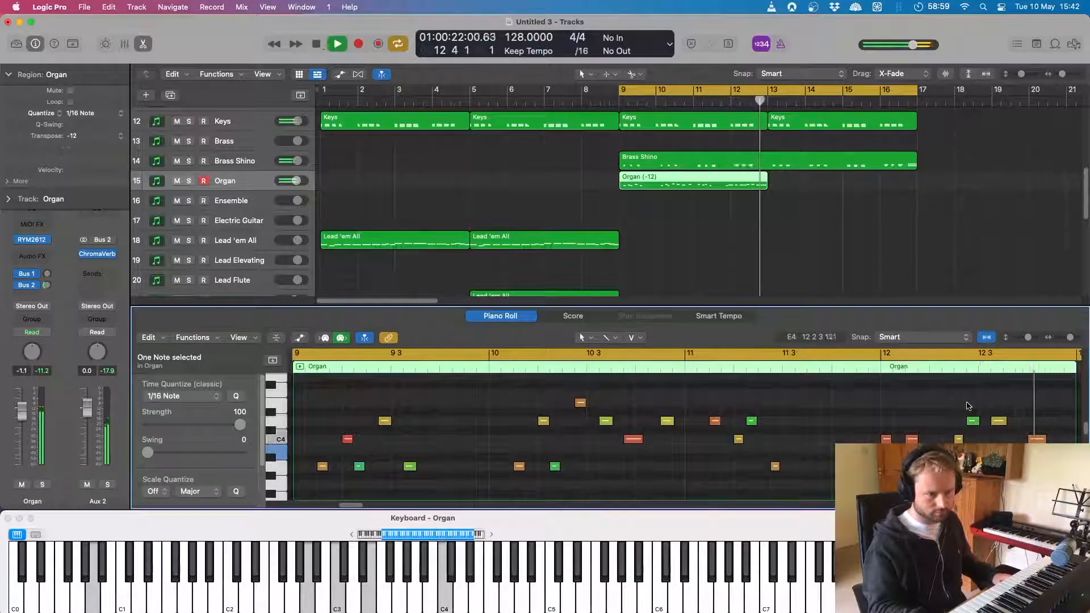
key(space)
drag(973, 421, 999, 393)
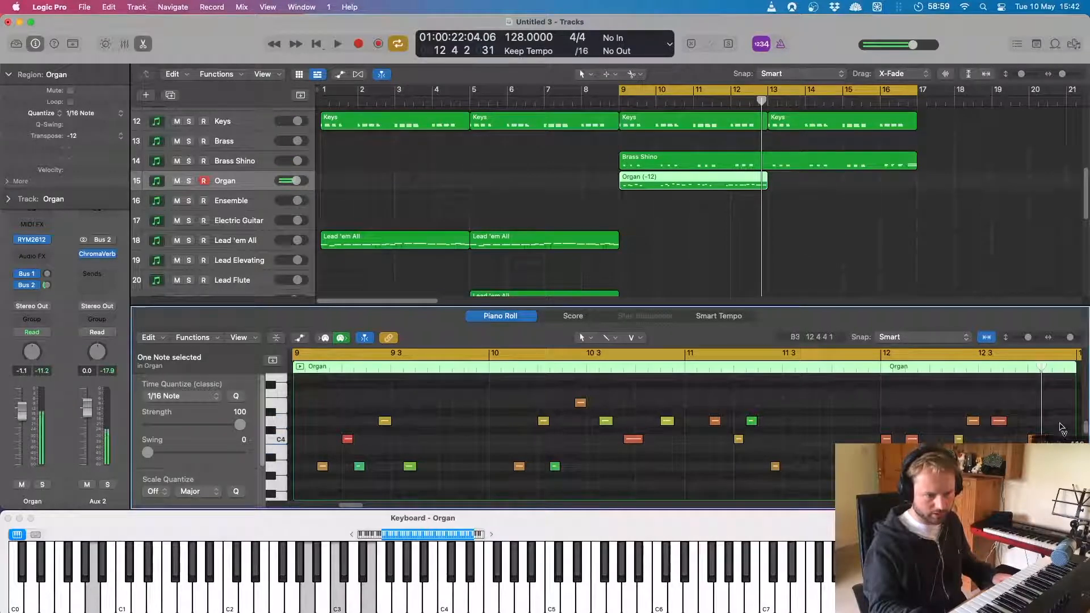
Step: Replay the Organ ending in bar 12, lower its final note to A3, and listen to the new ending
click(873, 370)
key(space)
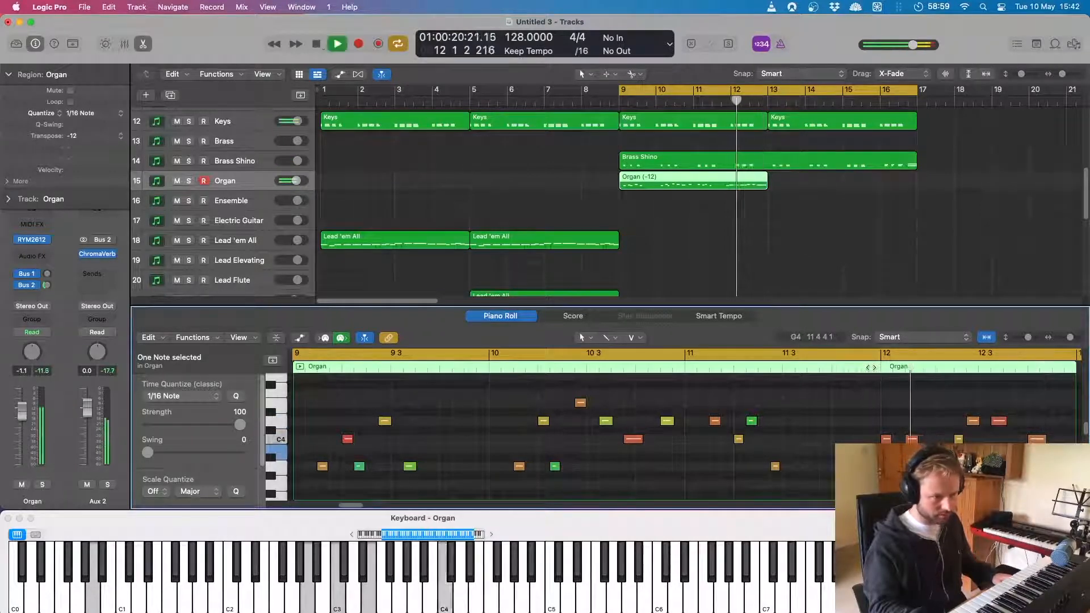
key(space)
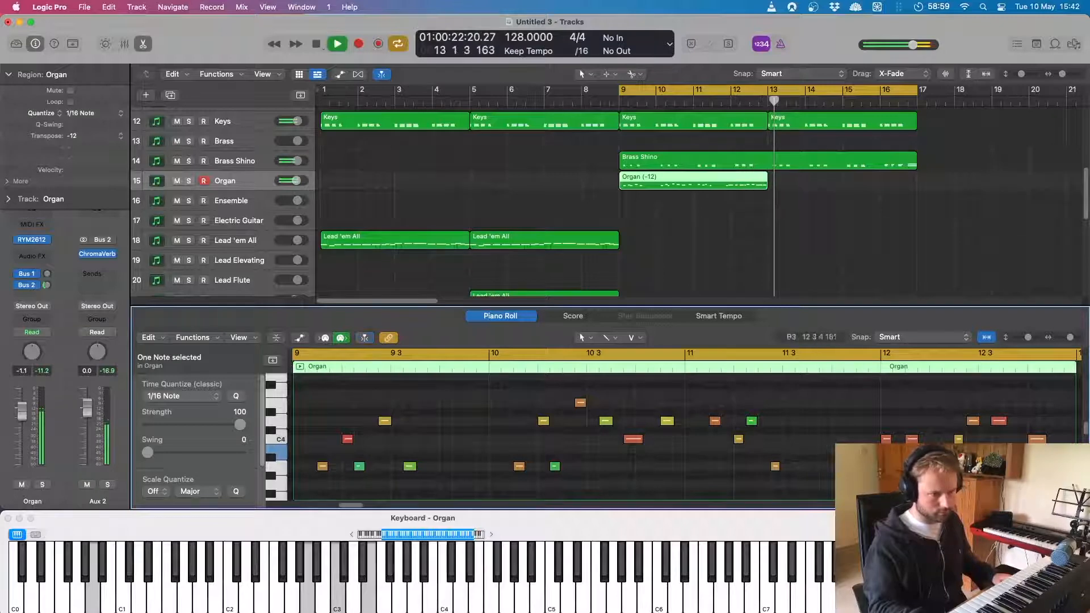
drag(1062, 449, 1061, 476)
key(space)
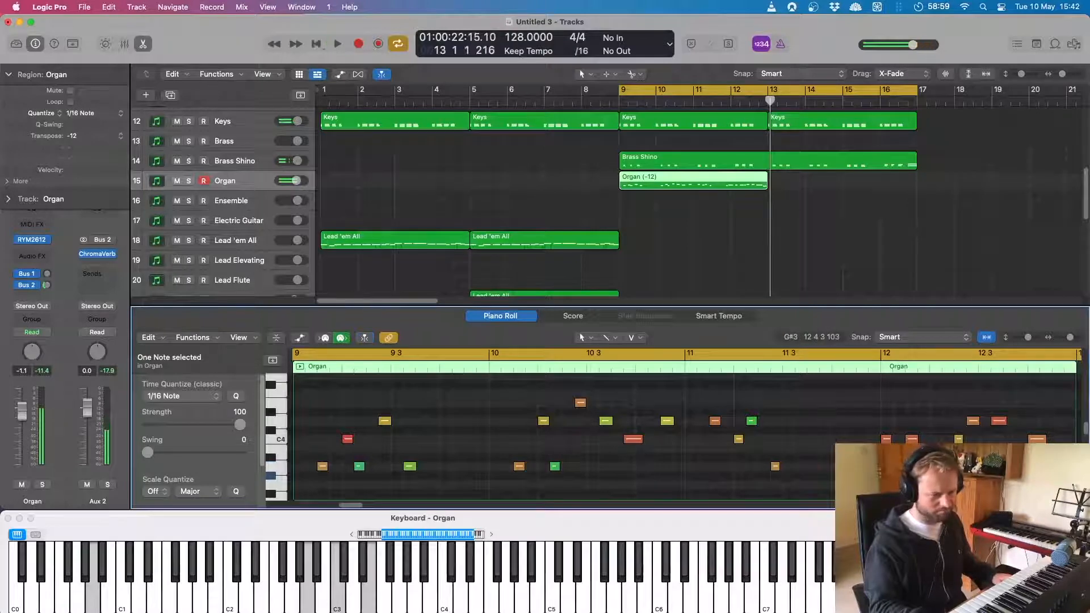
key(space)
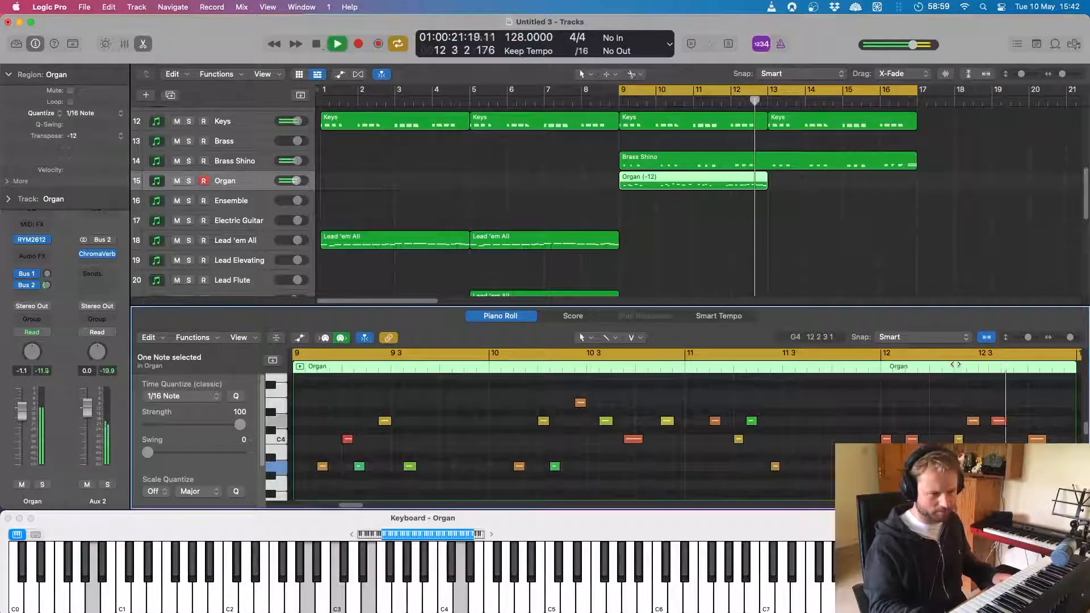
Step: Copy the Organ region onto the Electric Guitar track at bar 13 and listen to it in the mix and soloed
click(714, 231)
click(649, 182)
drag(649, 182, 788, 221)
key(space)
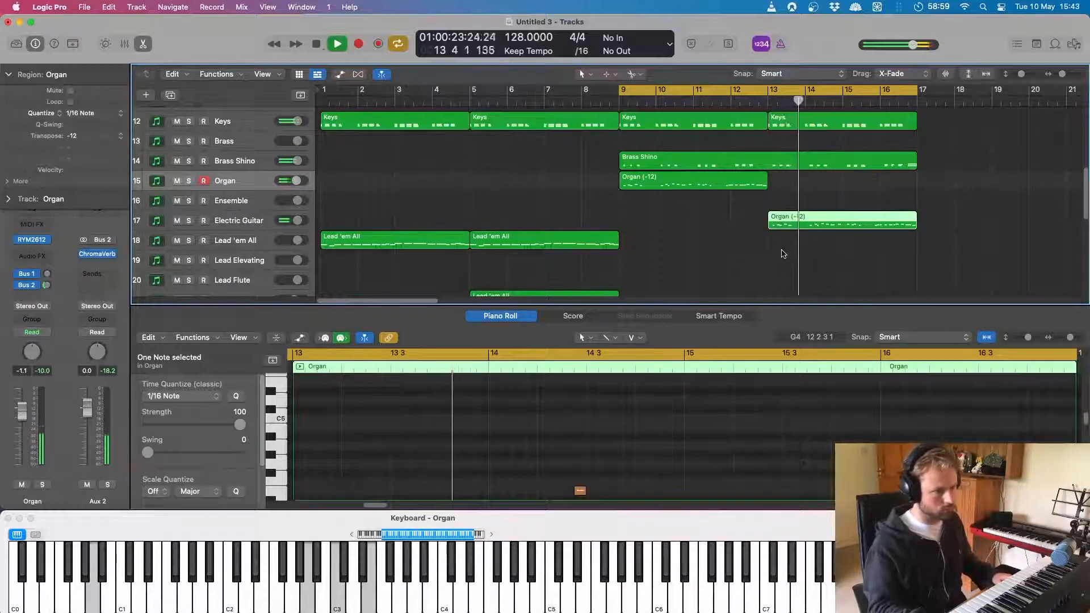
click(784, 254)
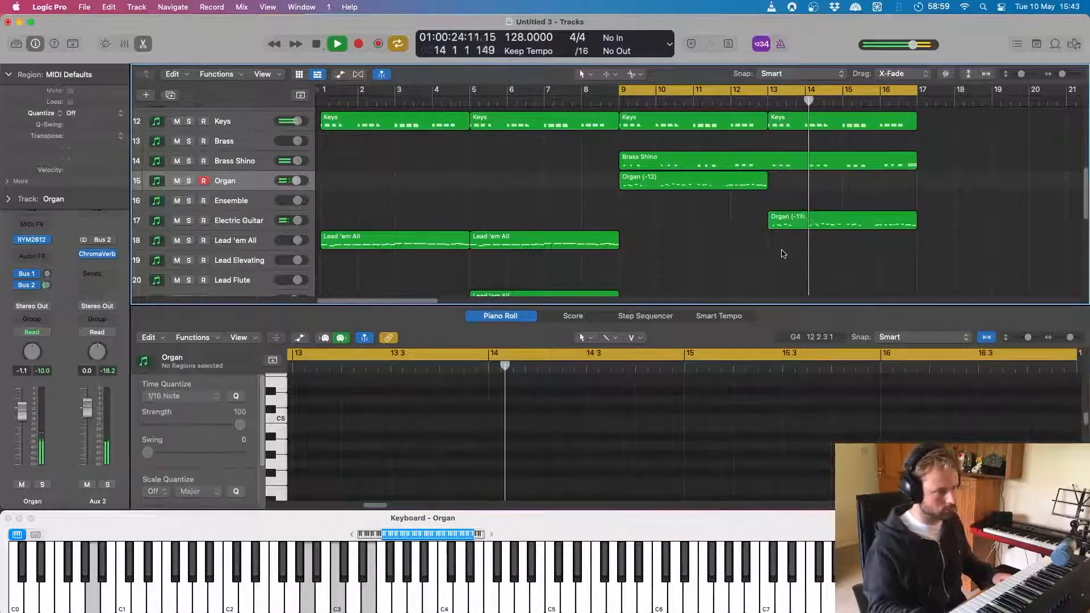
click(189, 221)
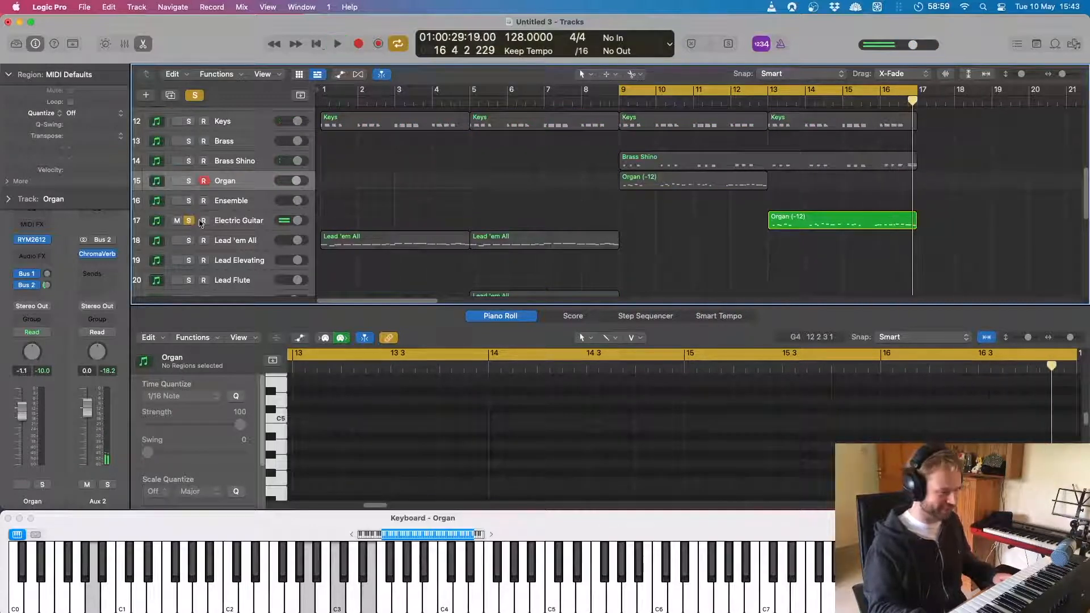
click(189, 222)
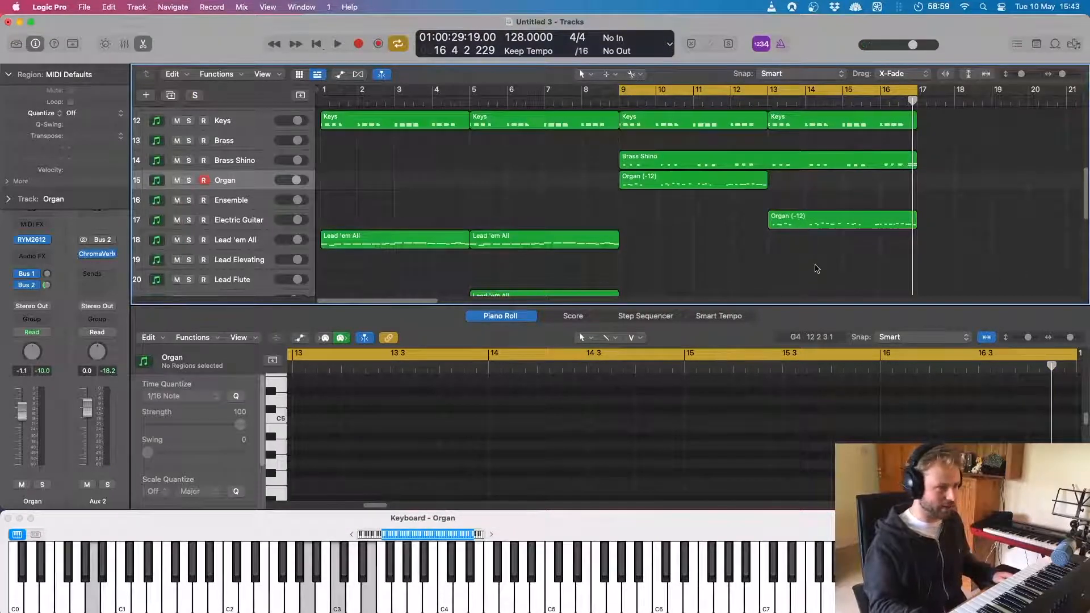
Step: Copy the Electric Guitar track's Organ region onto the Lead Elevating track at bar 13 and play both from there
scroll(816, 267, down, 1)
drag(804, 227, 801, 251)
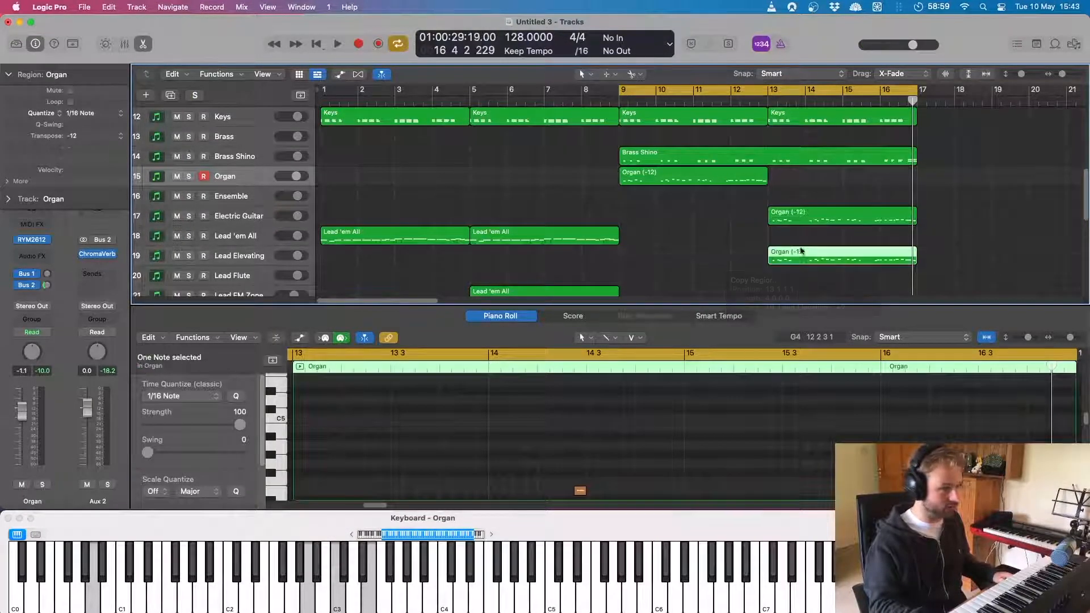
click(769, 98)
key(space)
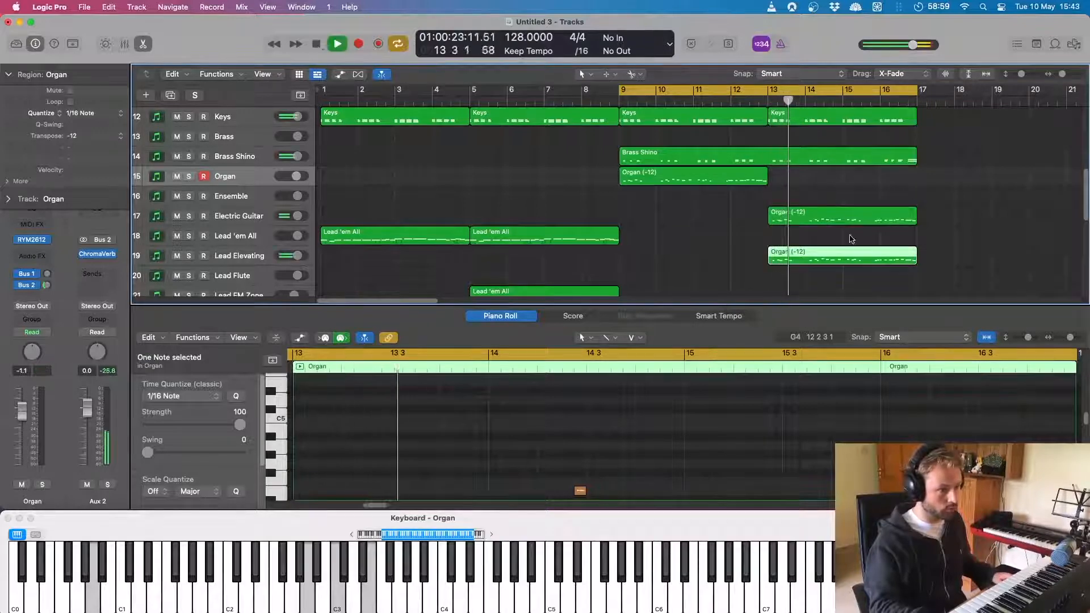
scroll(840, 227, down, 3)
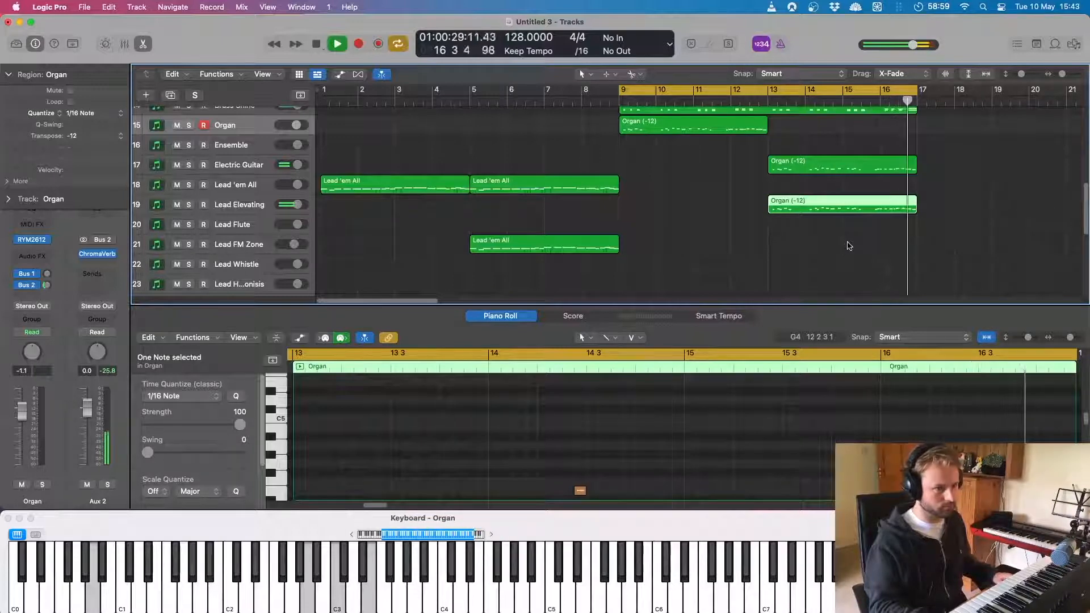
key(space)
Step: Audition the Lead Whistle and Lead Harmonisis sounds on the keyboard
scroll(766, 251, down, 1)
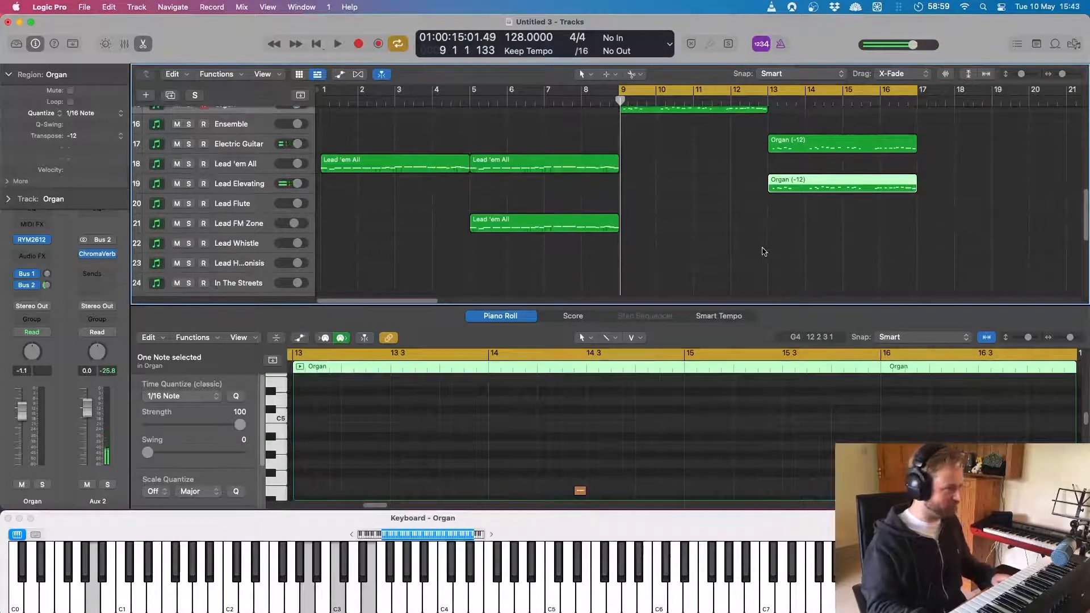
click(225, 246)
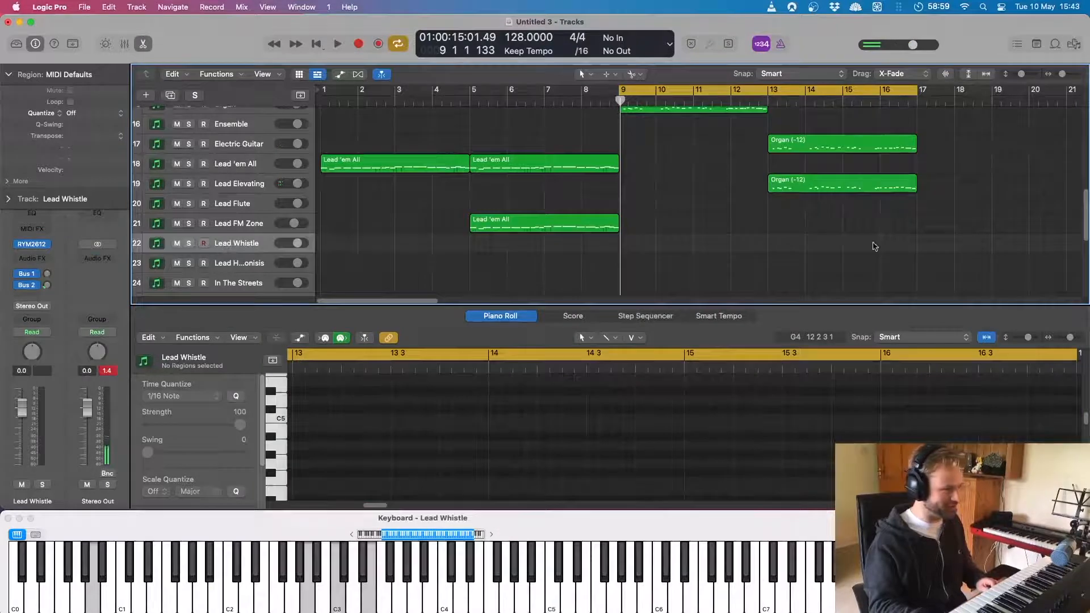
click(227, 263)
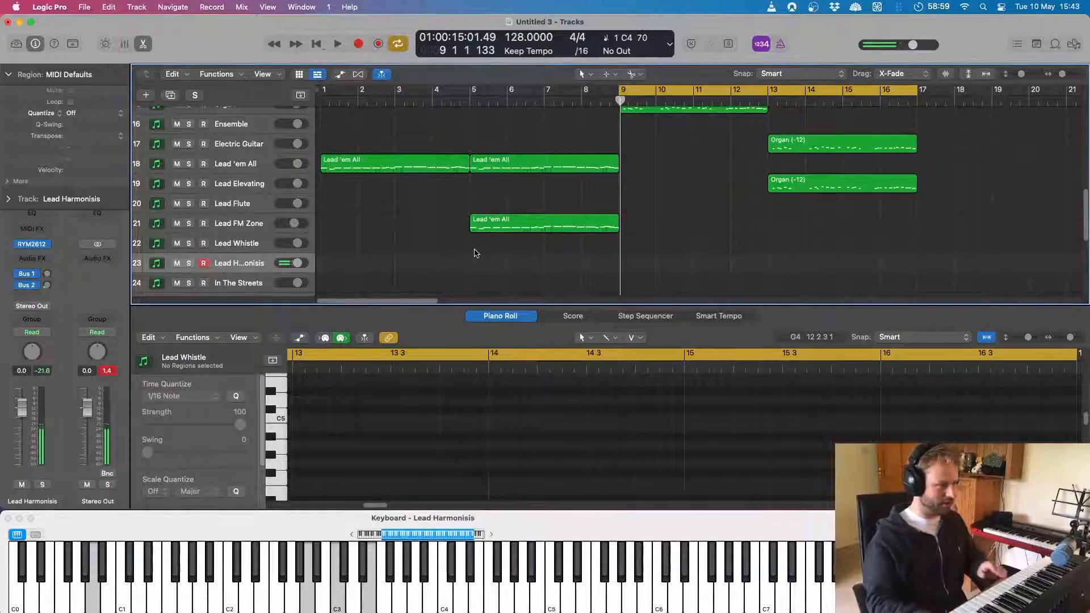
Step: Capture a long-note performance on the In The Streets track from bar 9 and extend its first note back to the bar's start
click(239, 283)
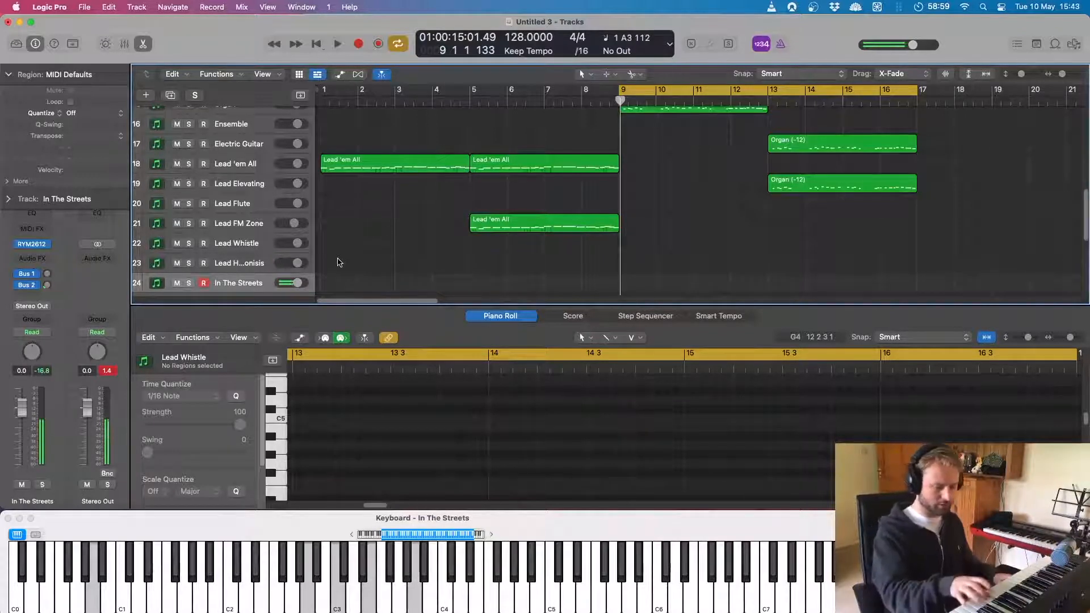
key(space)
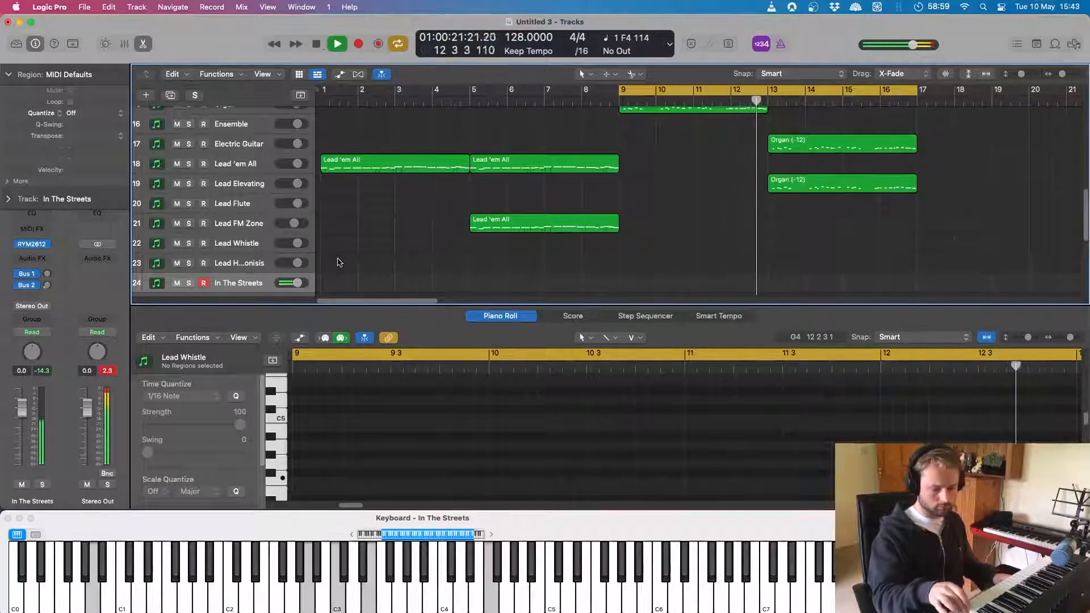
key(space)
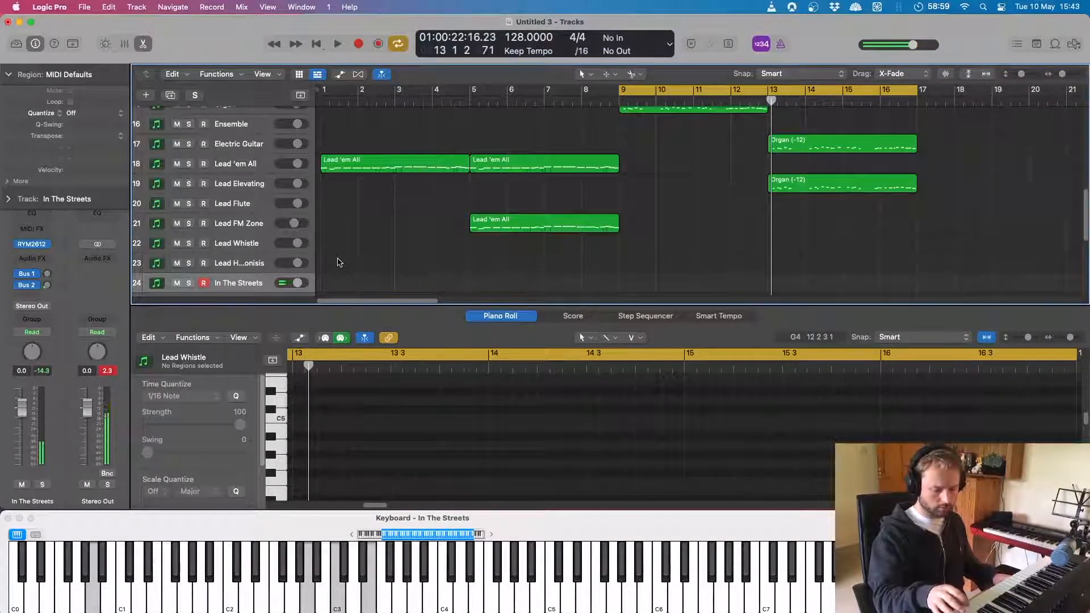
key(space)
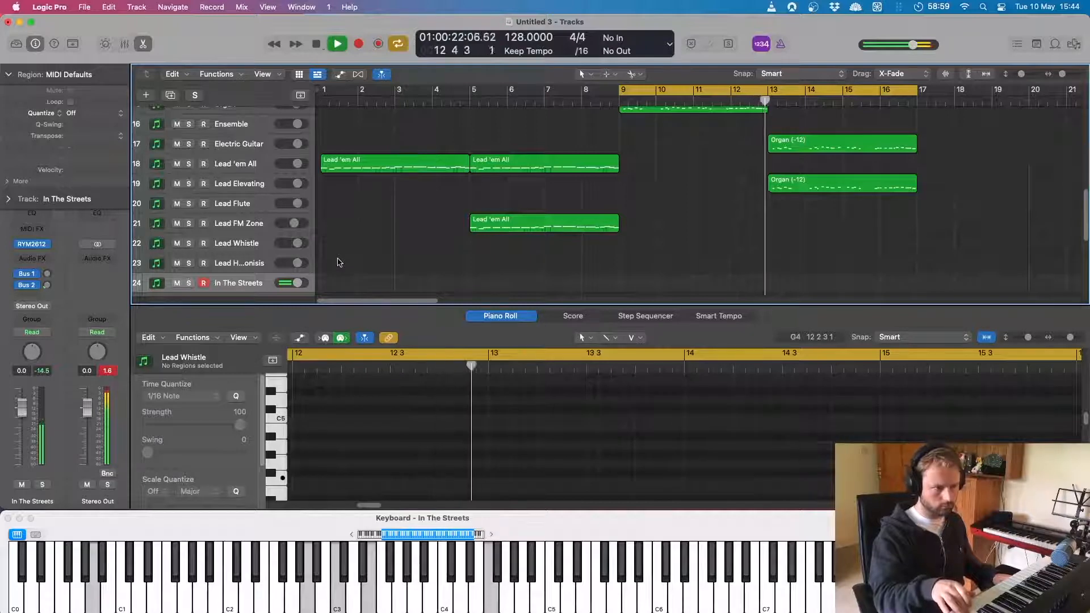
key(space)
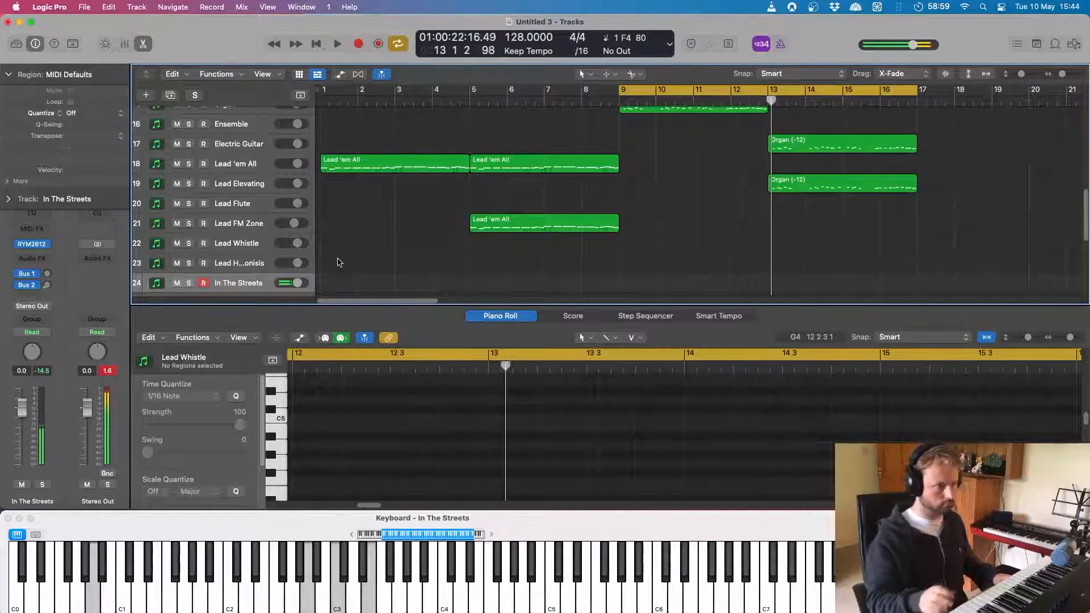
click(378, 44)
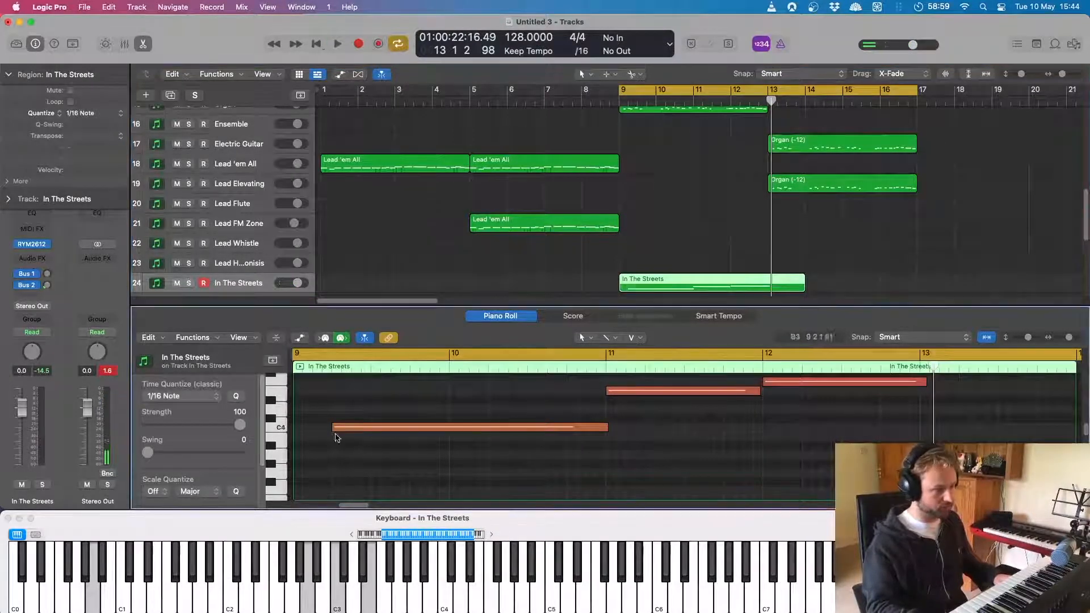
drag(332, 428, 297, 432)
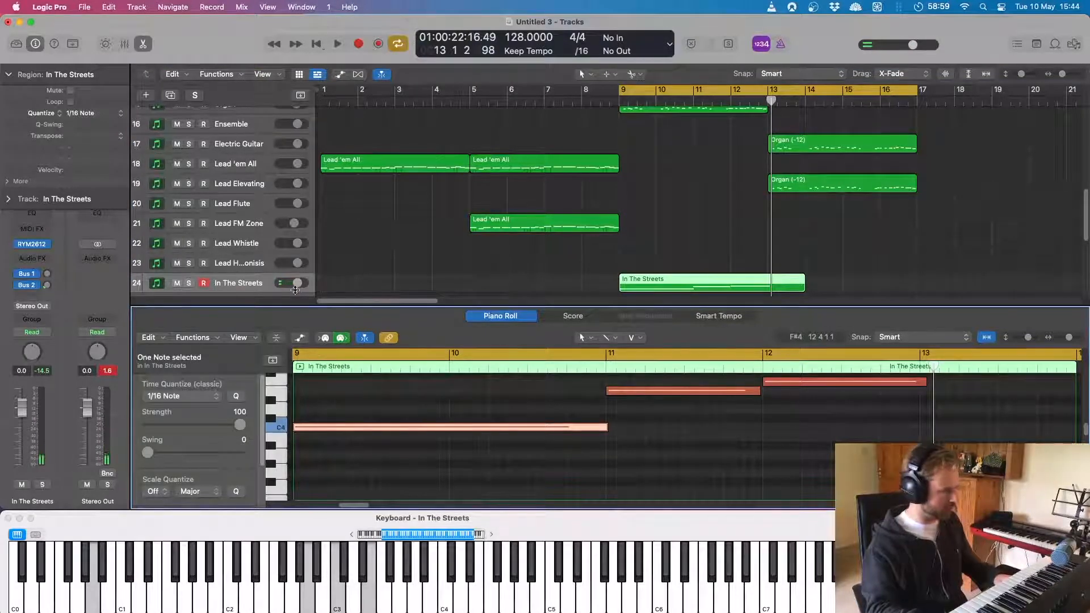
Step: Set the In The Streets track's volume to -1.8 dB and pan to -64, and raise its Bus 1 delay send to -23.2 dB
drag(295, 290, 230, 285)
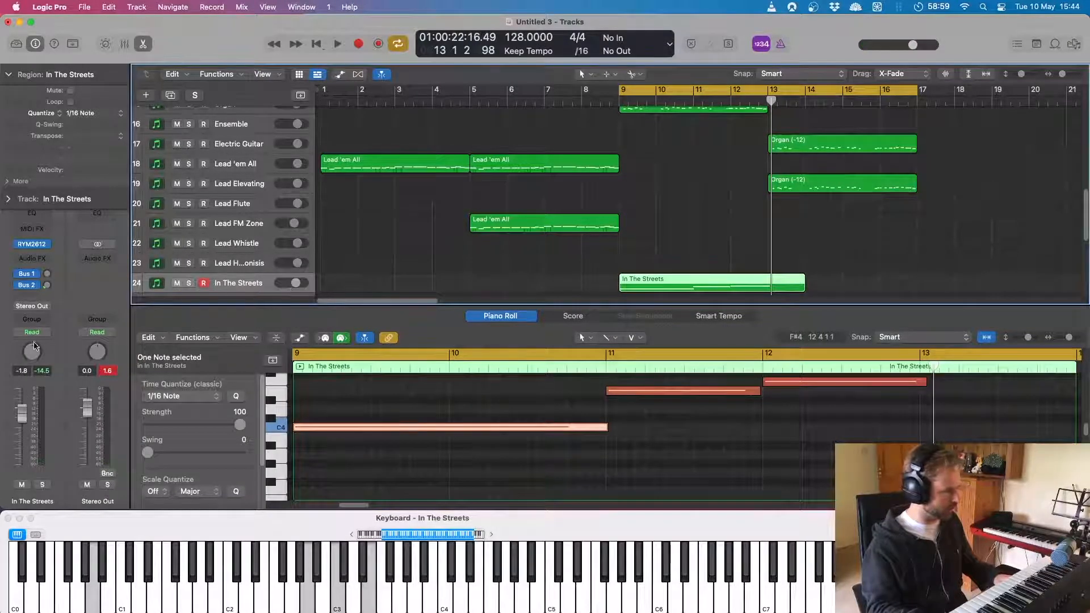
key(space)
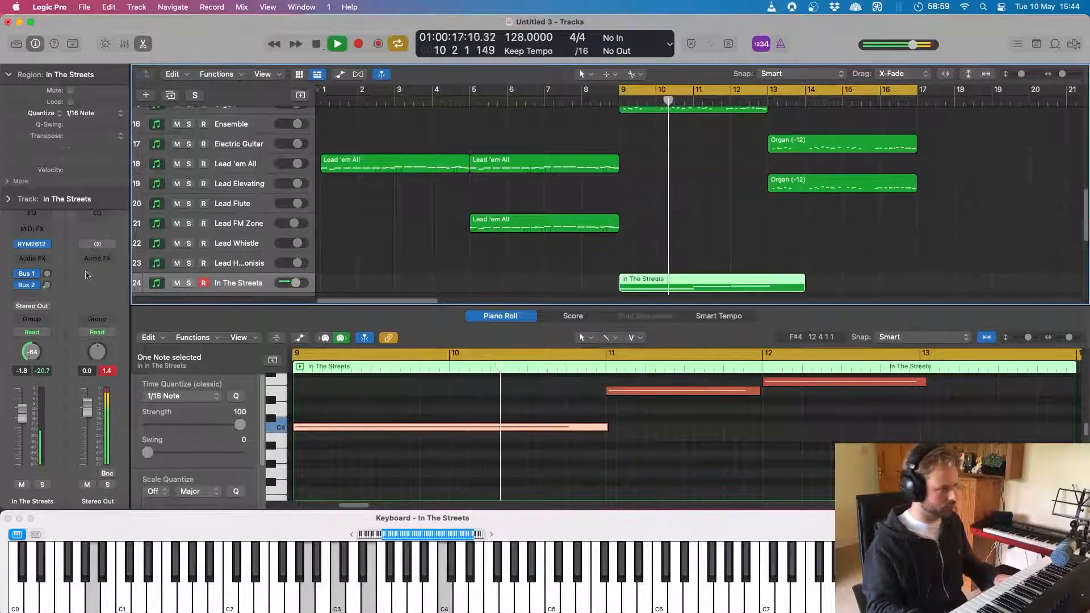
drag(46, 285, 42, 263)
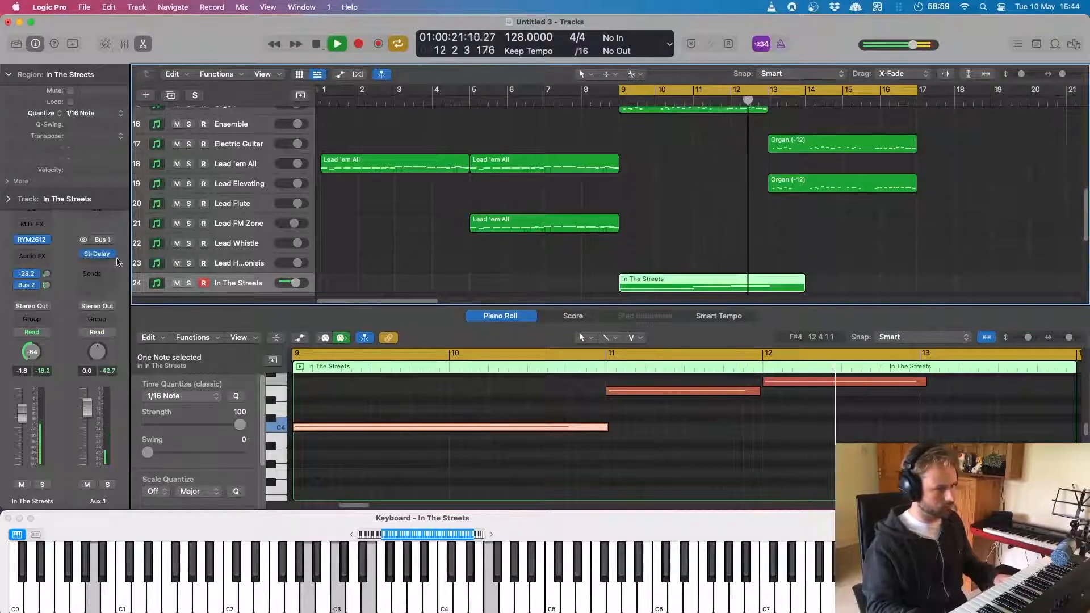
Step: Trim the In The Streets region to end at bar 13 and copy it to bars 13 to 17 on the same track
key(space)
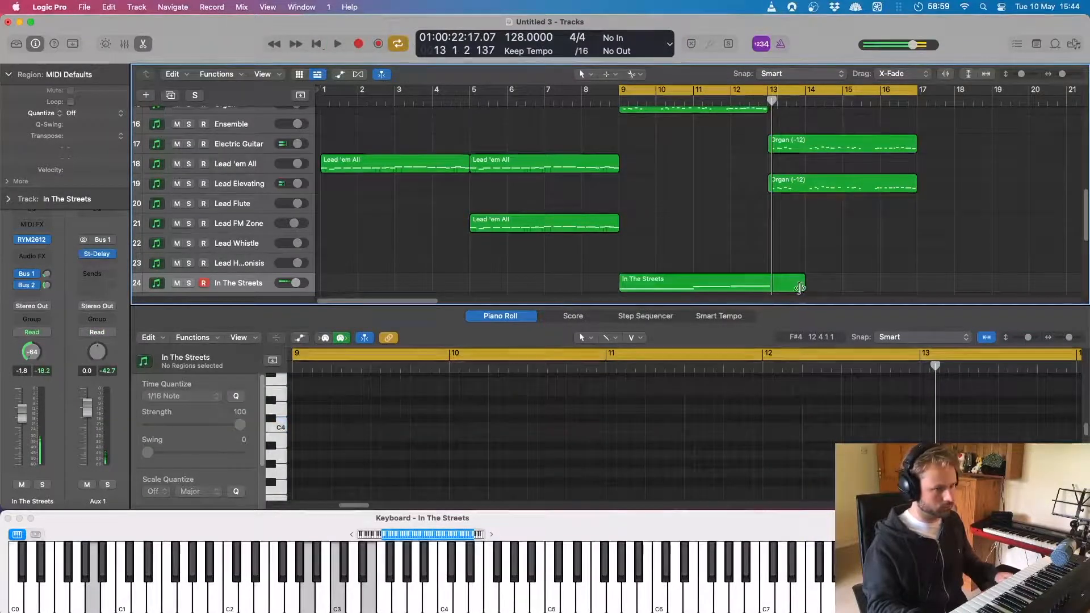
drag(804, 283, 766, 288)
scroll(791, 275, down, 1)
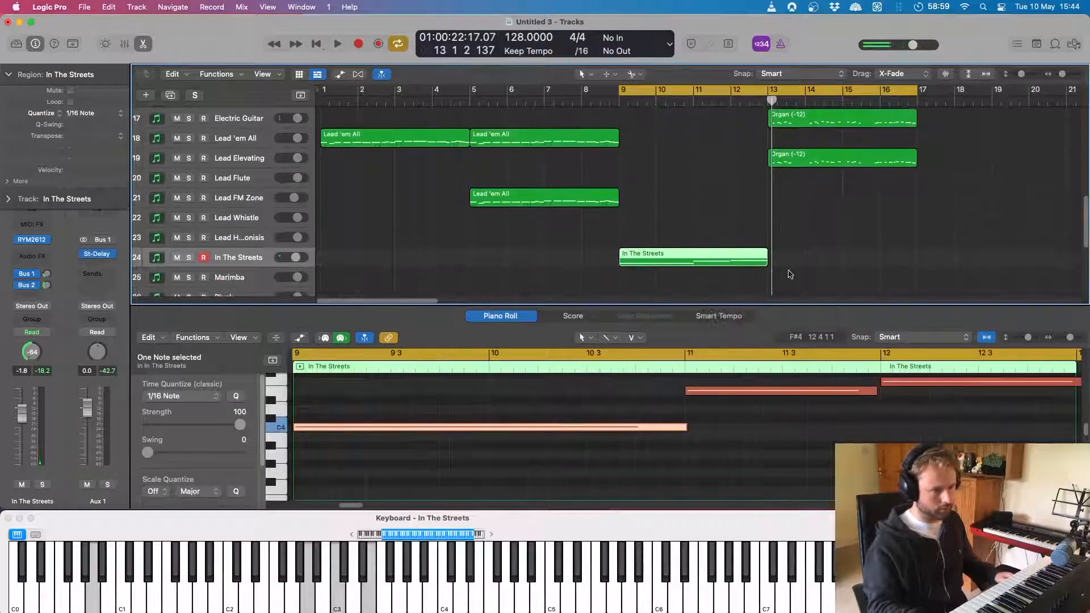
drag(820, 251, 821, 252)
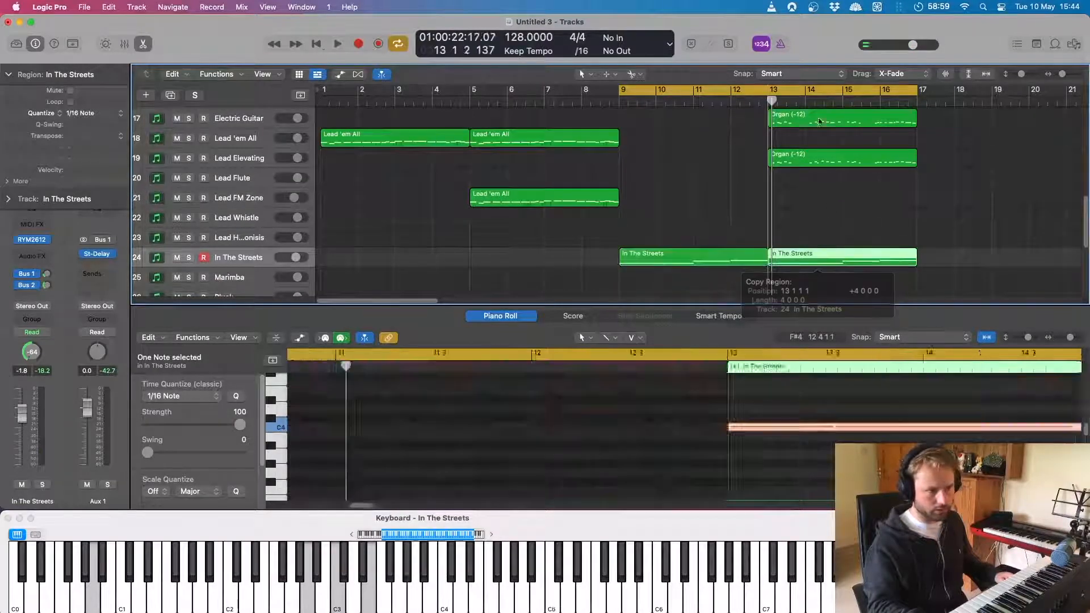
Step: Play the two In The Streets regions from bar 9 and set the cycle range to bars 9 to 17
drag(772, 93, 772, 95)
click(617, 104)
key(space)
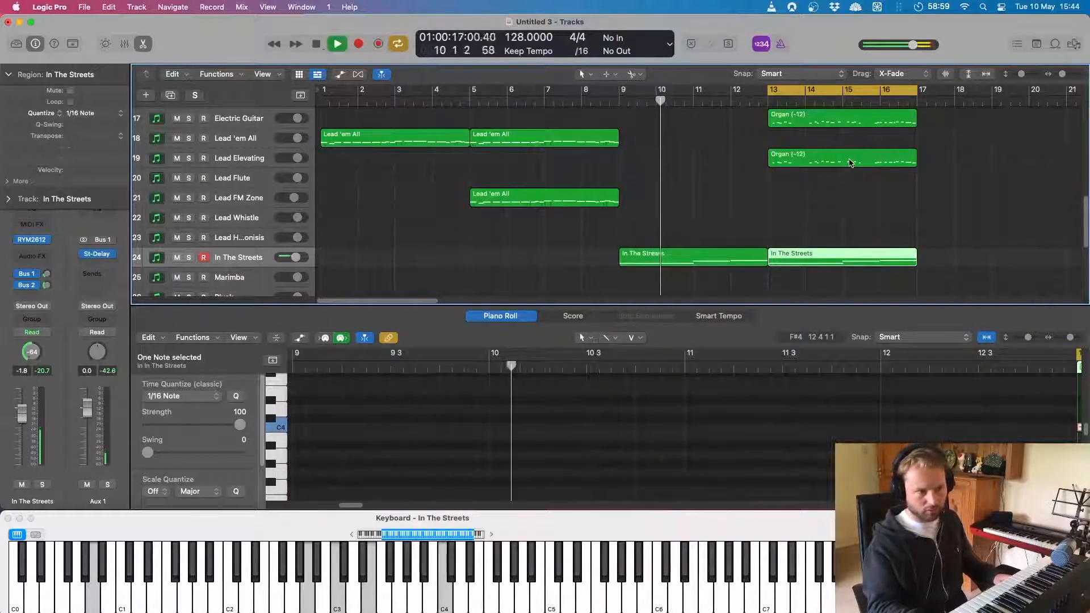
key(space)
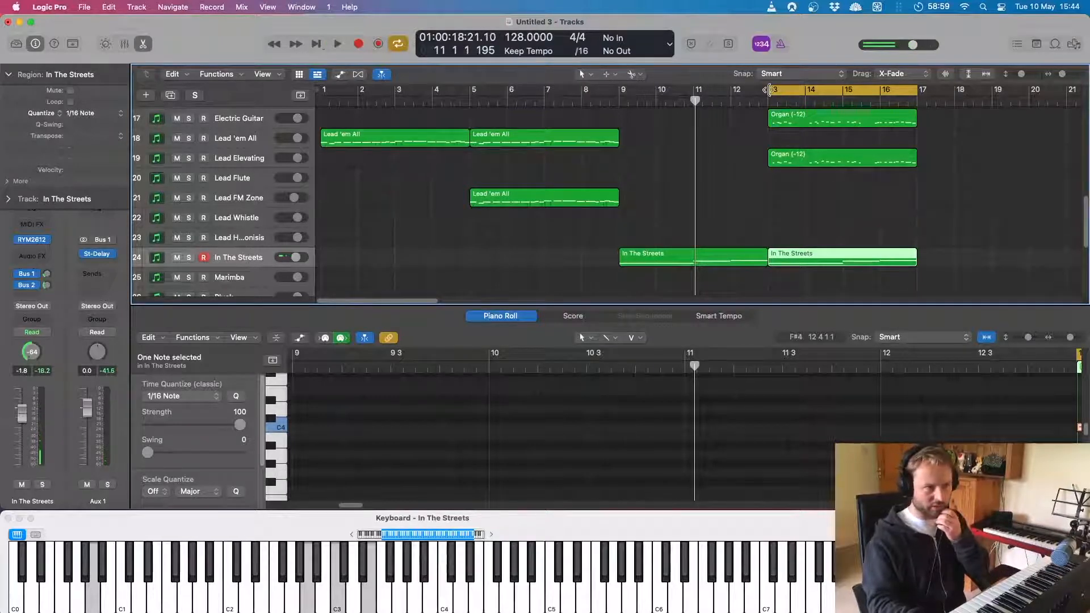
drag(769, 89, 617, 104)
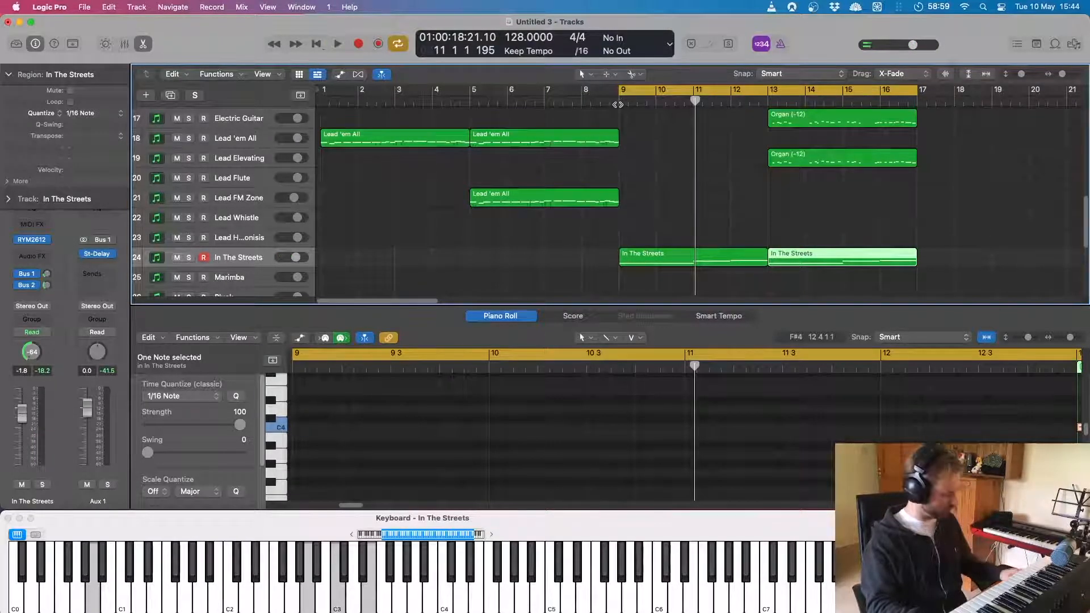
Step: Draw pan automation on the In The Streets track from -64 at bar 9 to +63 near bar 13 and back to -64 at bar 17
key(a)
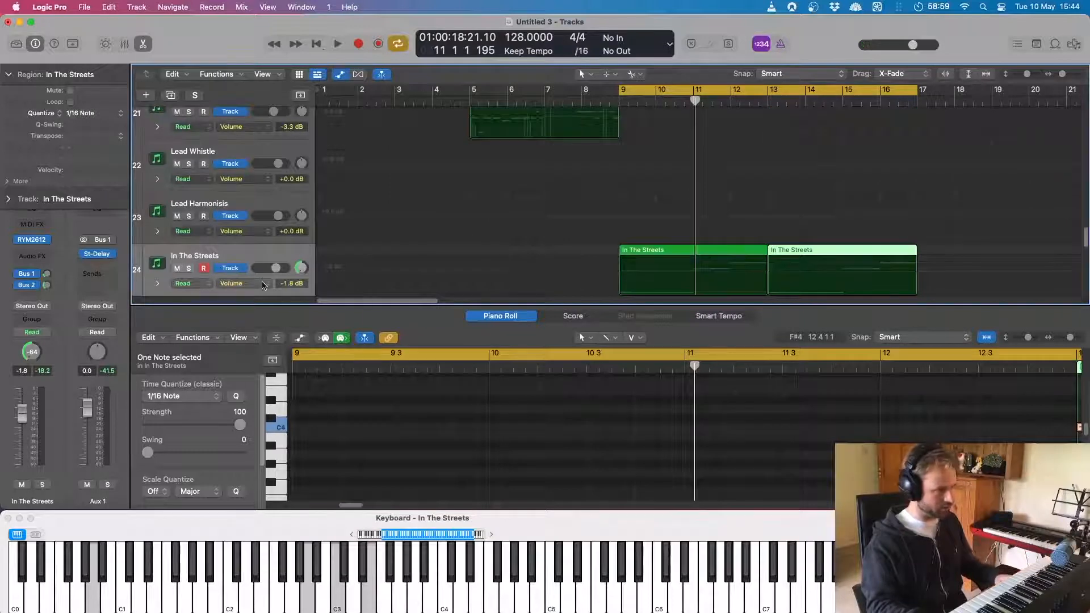
click(264, 285)
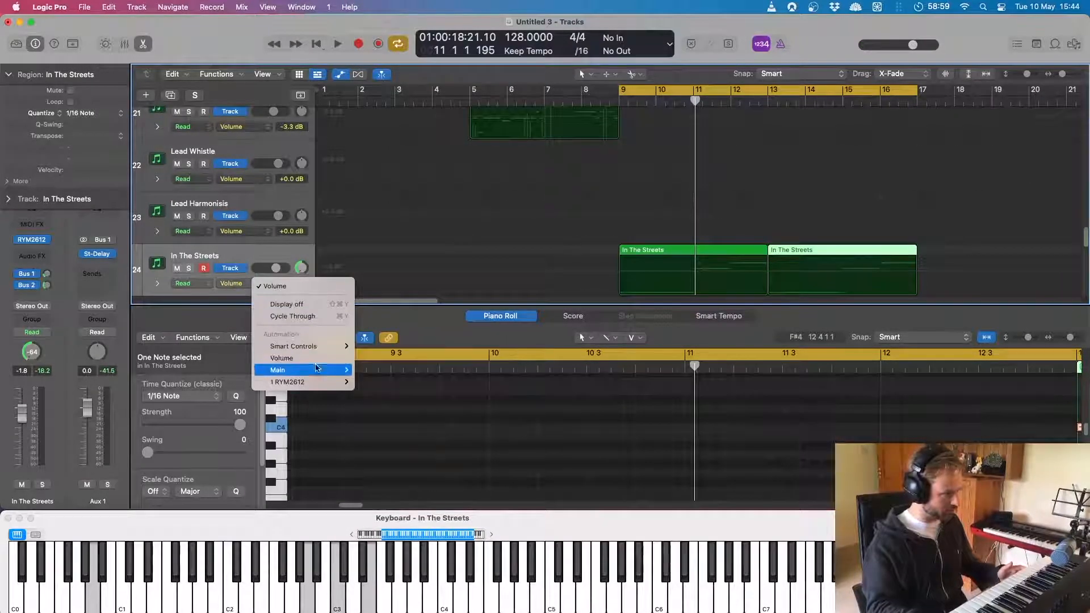
mouse_move(315, 377)
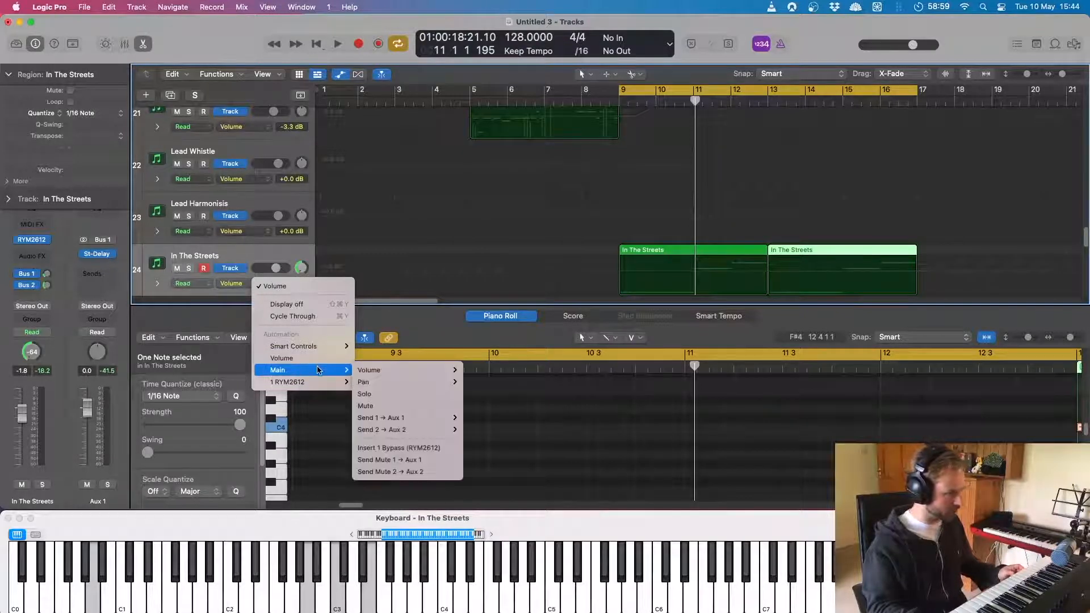
mouse_move(374, 381)
click(479, 382)
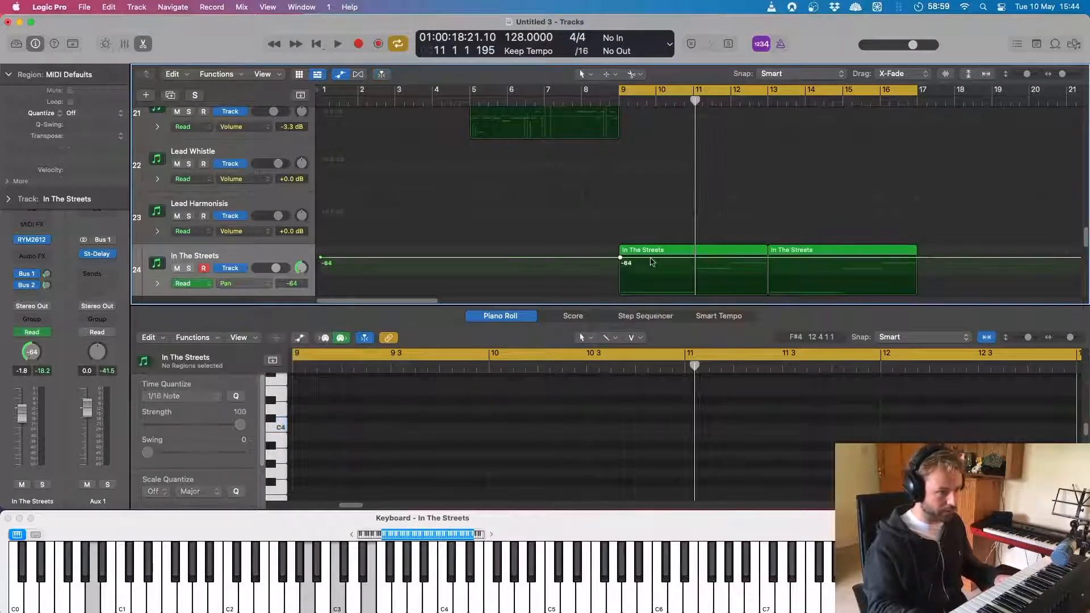
drag(752, 259, 782, 305)
drag(916, 295, 914, 259)
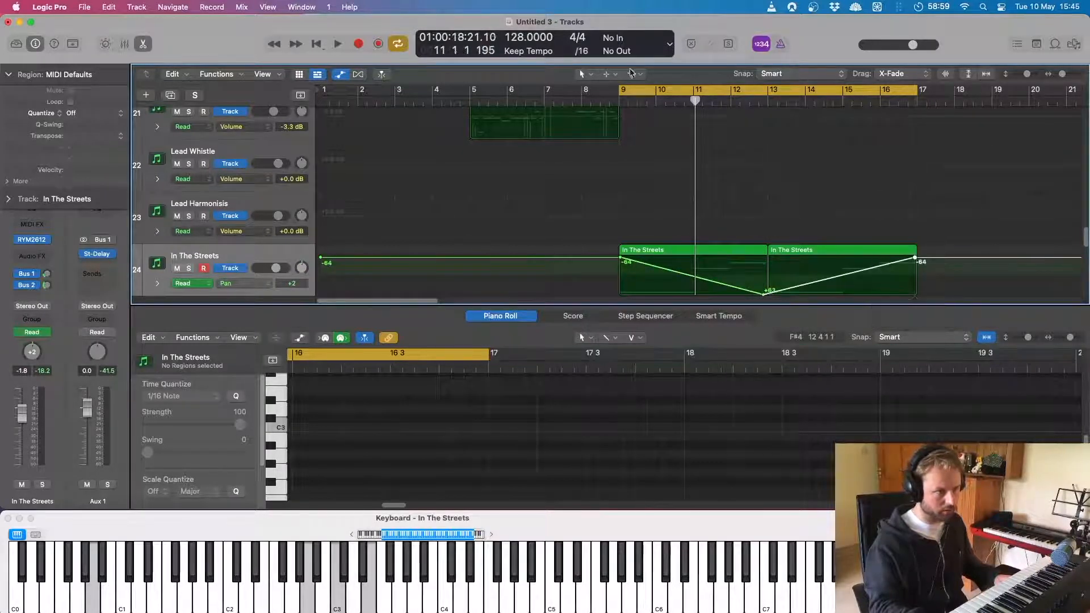
Step: Play the panned In The Streets part from just before bar 9 and hide the track automation
click(605, 100)
key(space)
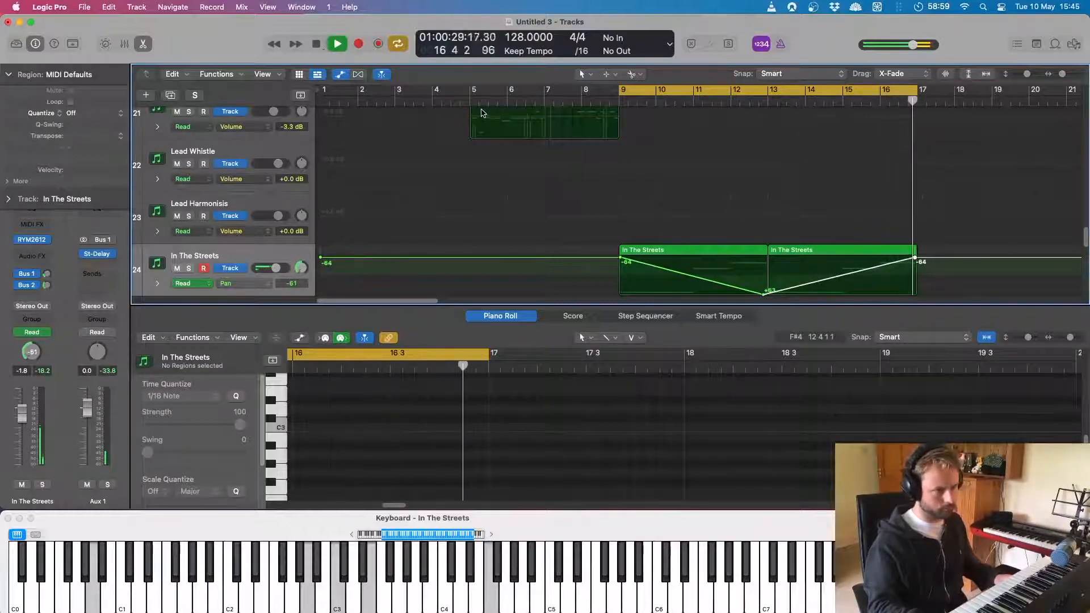
key(a)
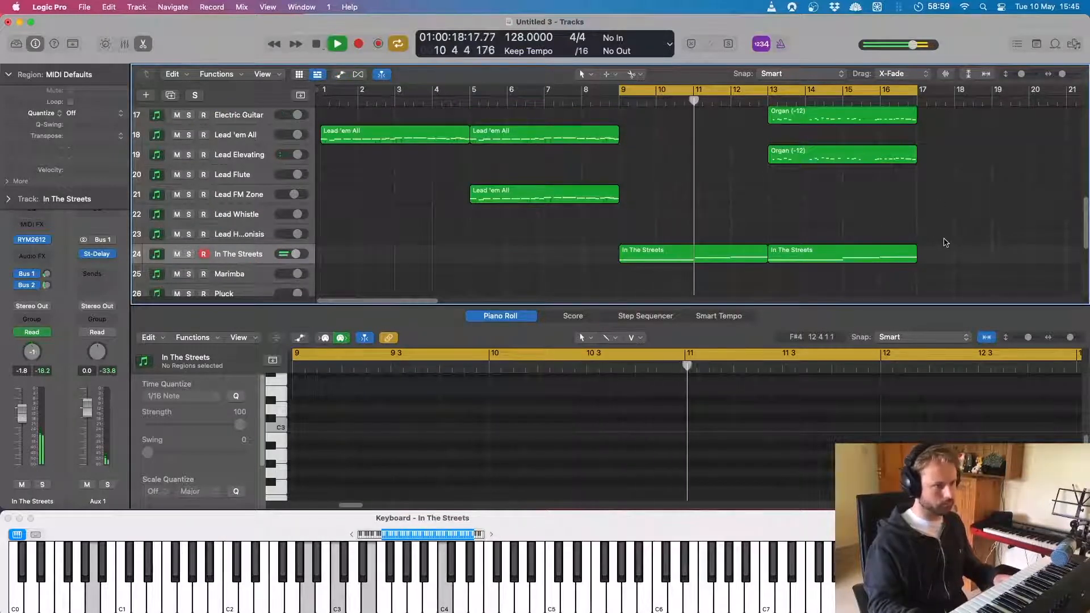
key(space)
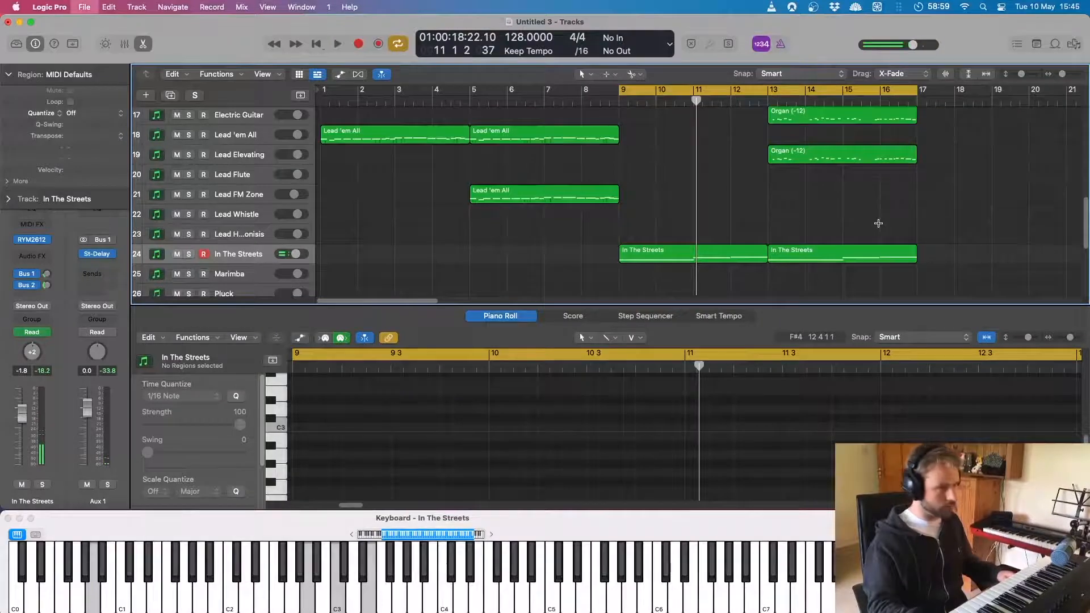
Step: Extend the cycle range to bars 1 to 17 and play the whole arrangement from the start
key(super+s)
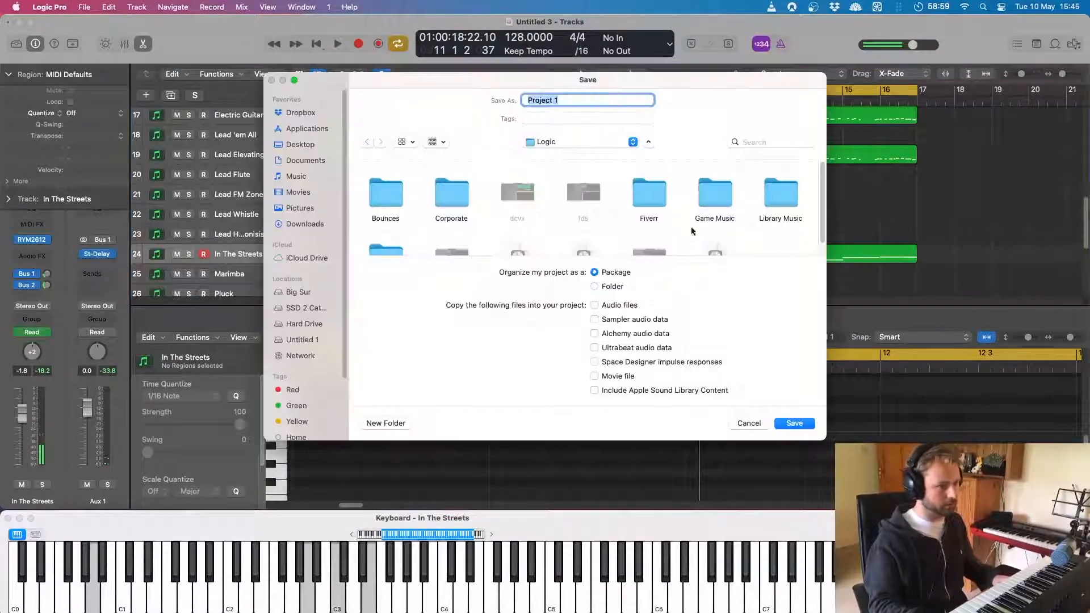
click(743, 424)
drag(620, 88, 256, 91)
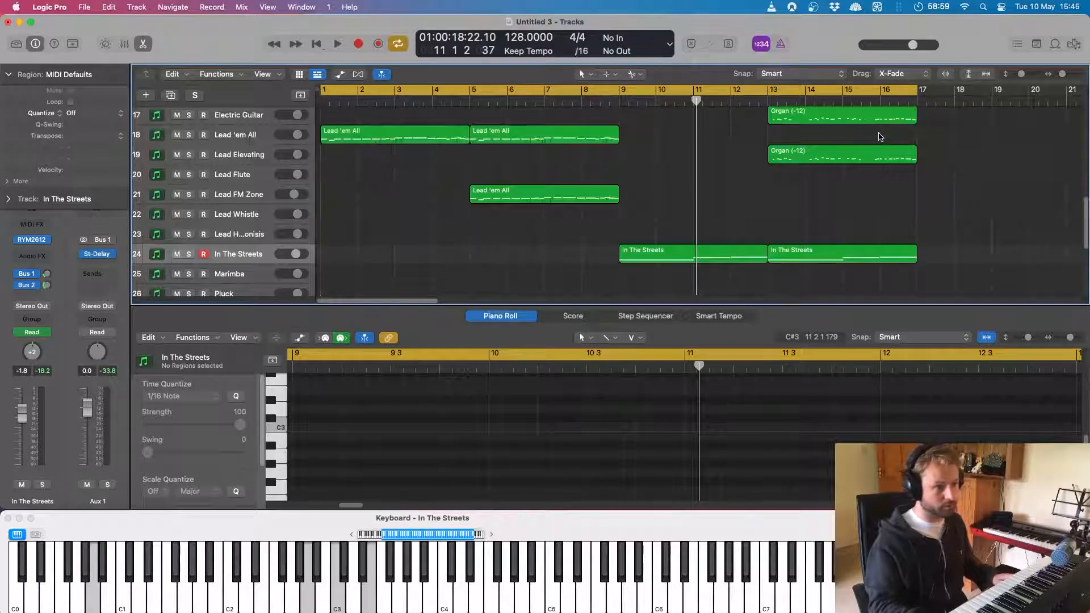
key(space)
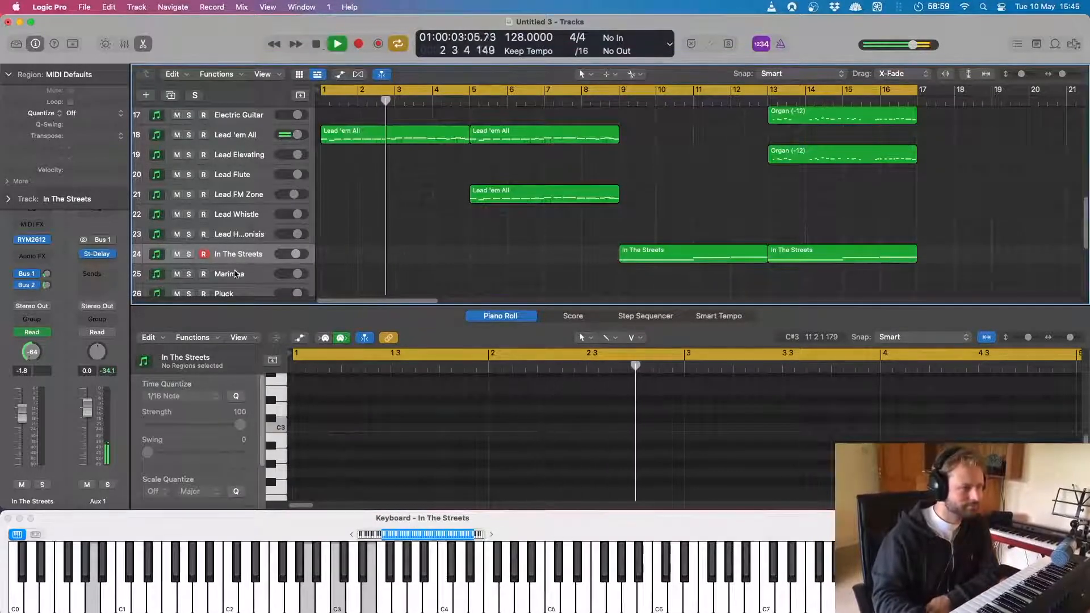
scroll(456, 227, up, 5)
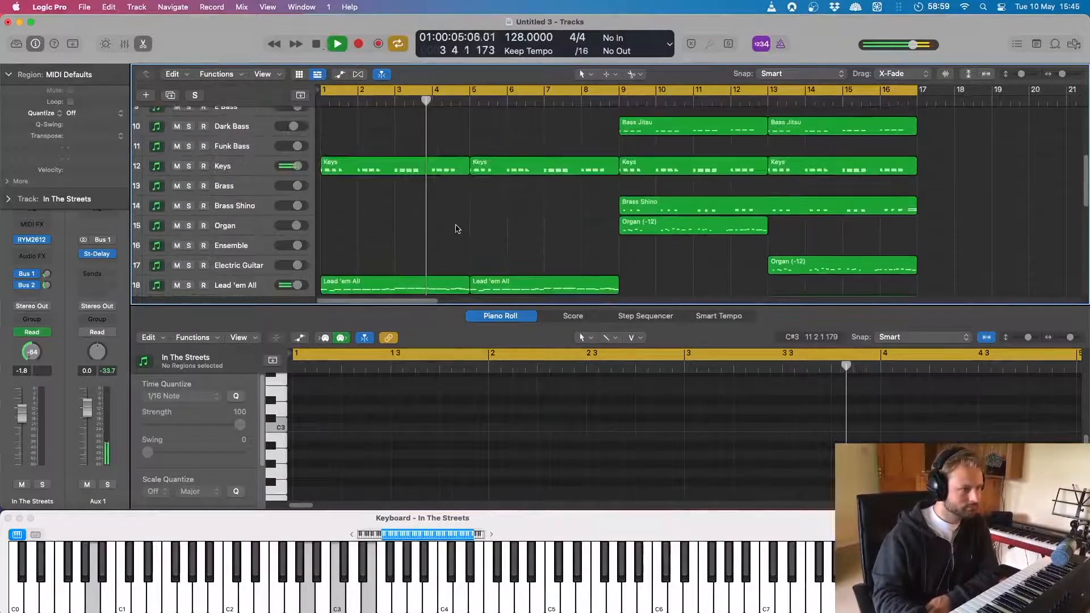
scroll(456, 229, down, 3)
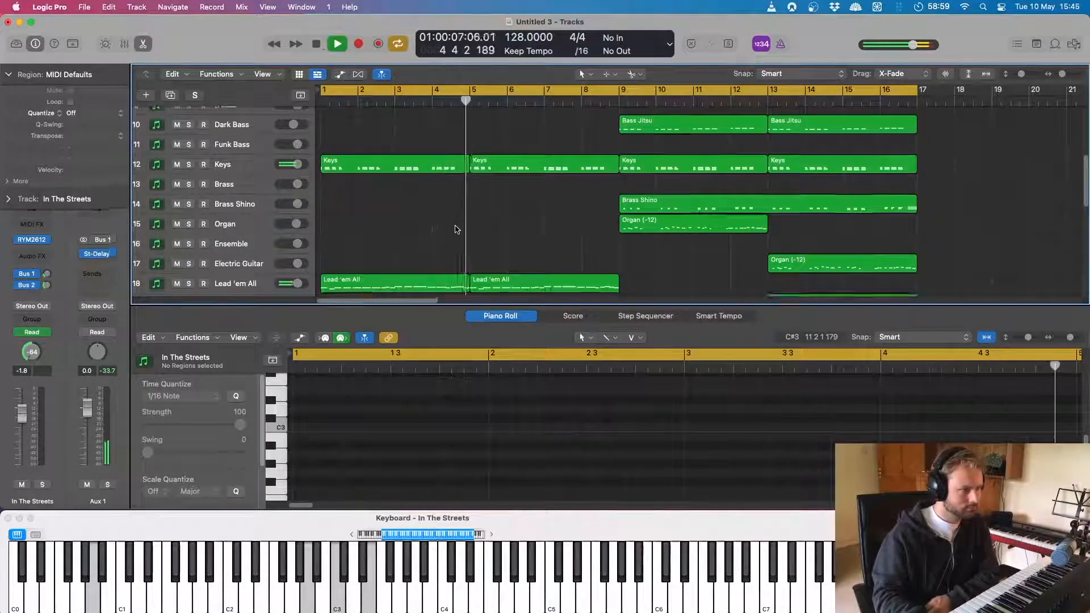
scroll(455, 230, down, 2)
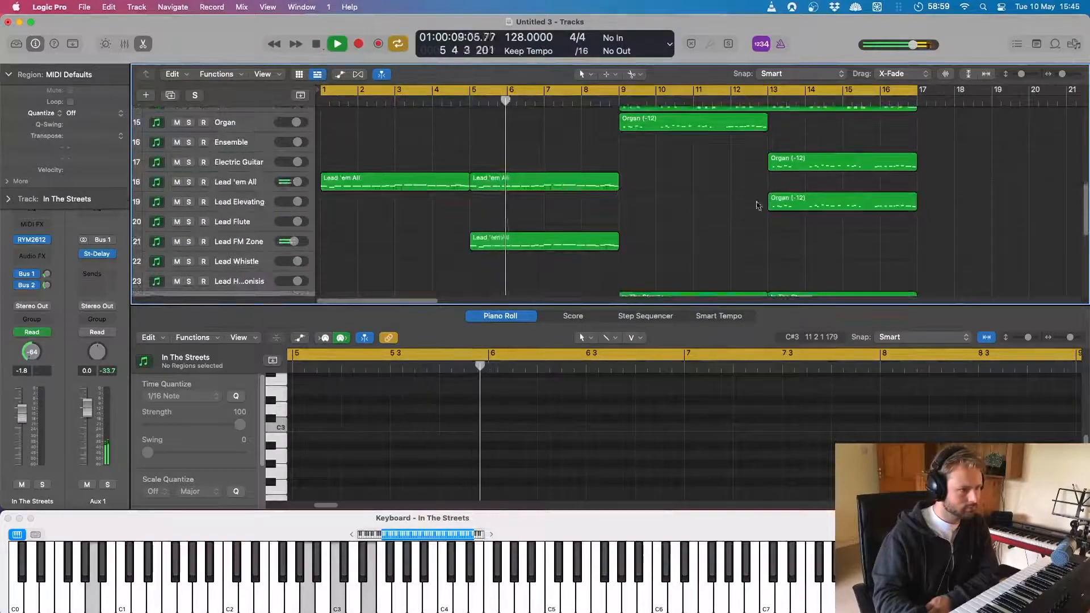
scroll(612, 242, down, 2)
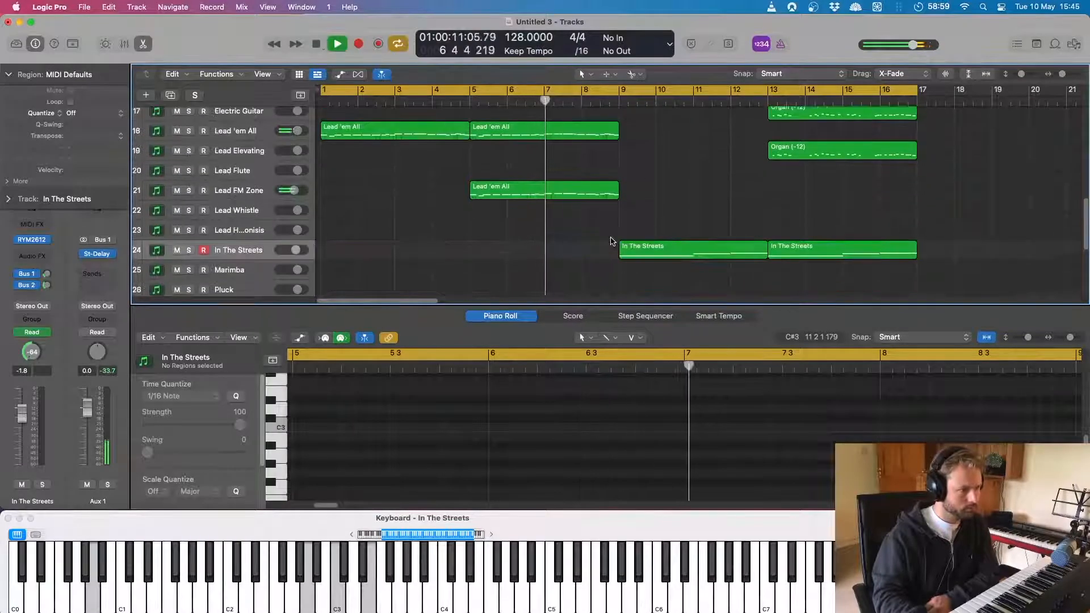
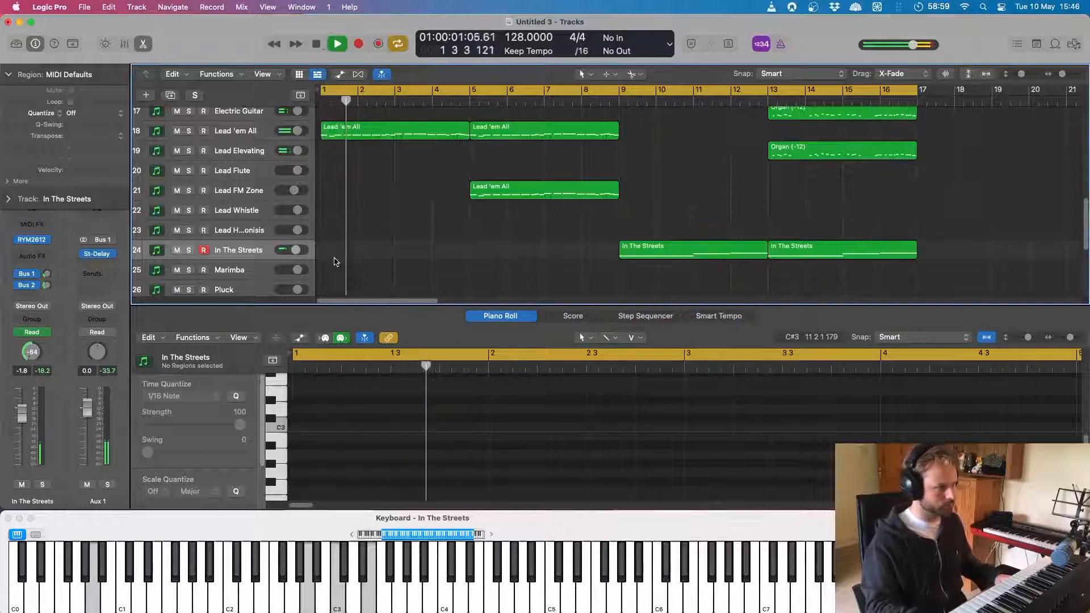
Step: Audition the Pluck and Marimba sounds on the keyboard, trying the Marimba along with the playback
click(238, 292)
key(space)
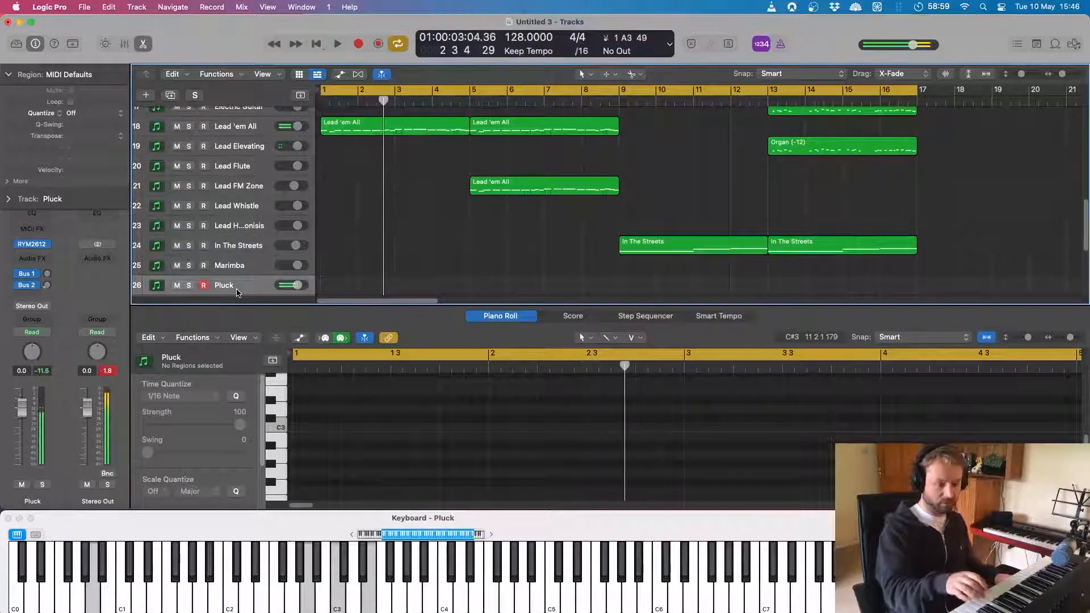
click(240, 269)
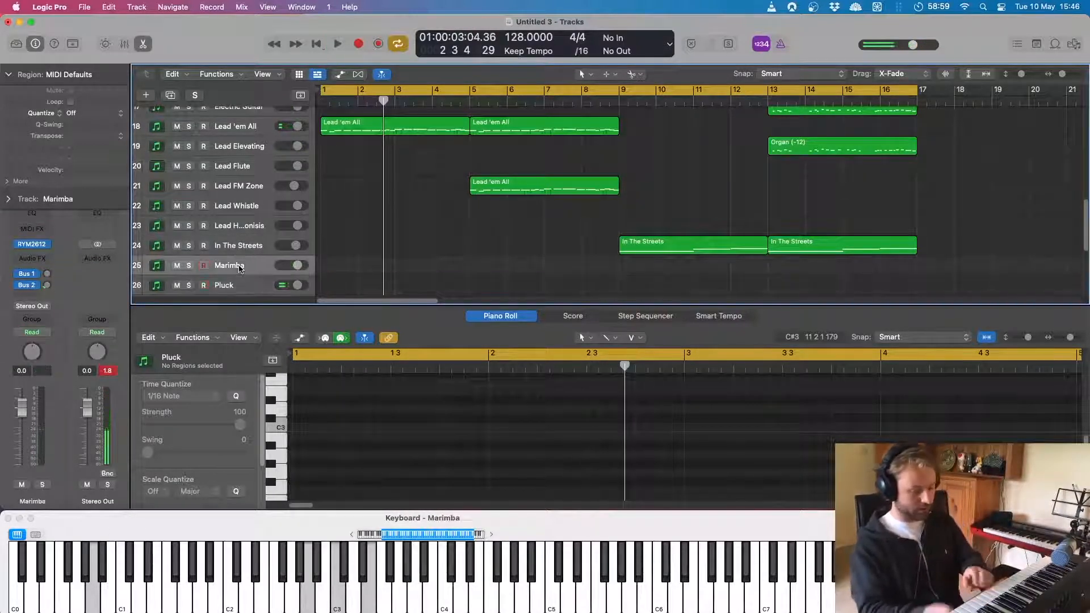
key(space)
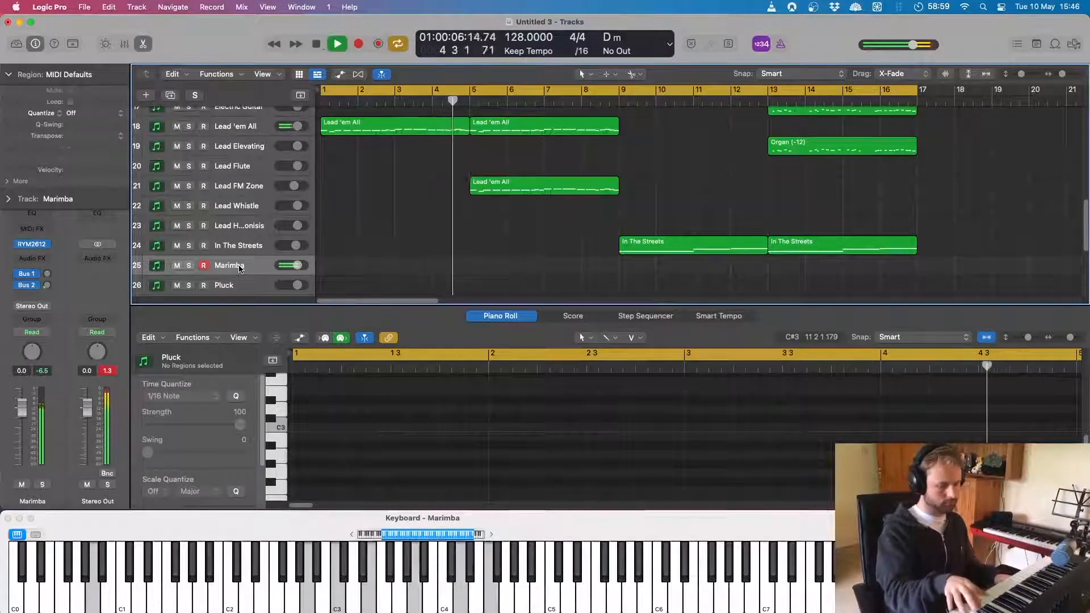
key(space)
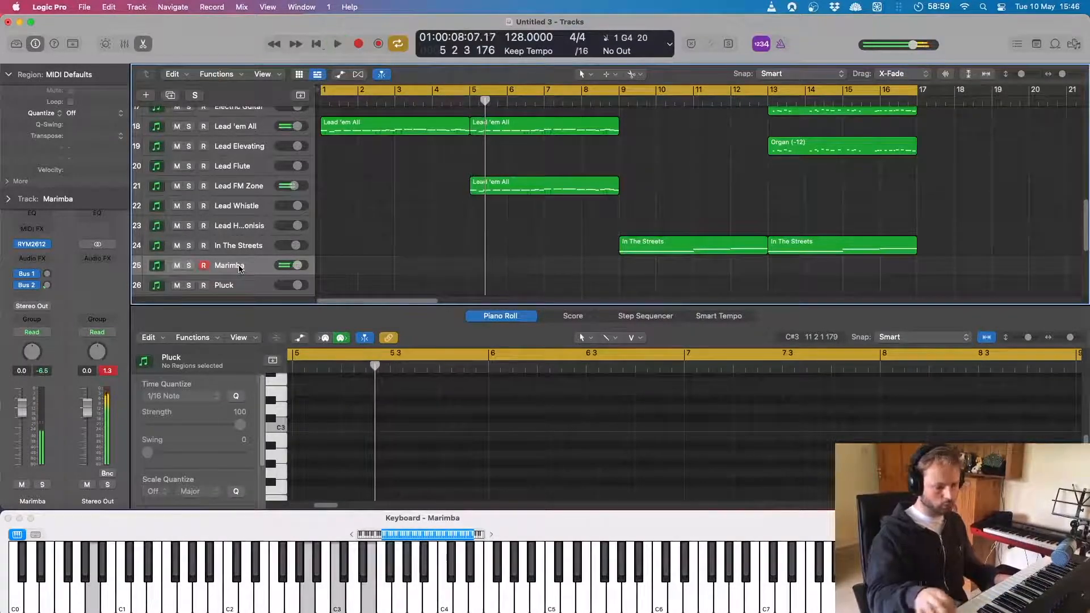
Step: Capture a Marimba performance played along from bar 1 and quantize the region to 1/16 notes
key(Return)
key(space)
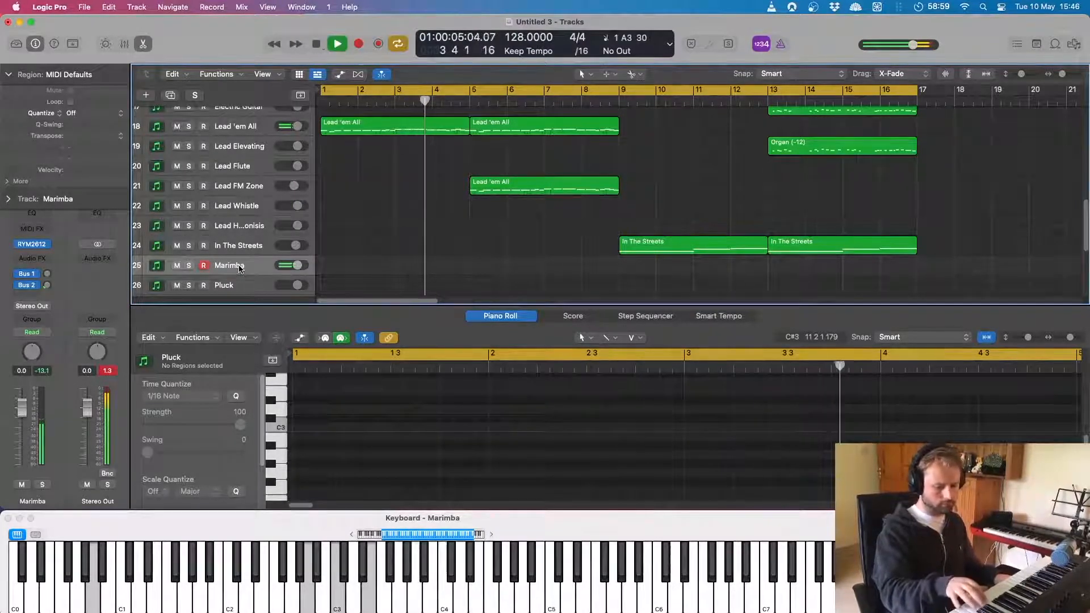
key(space)
key(Return)
key(space)
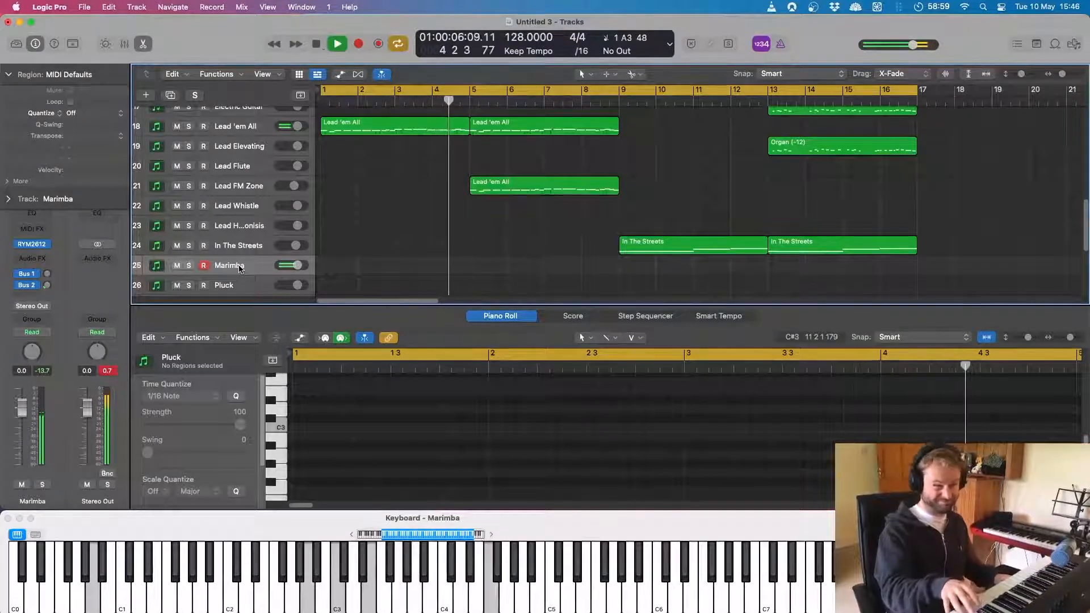
key(space)
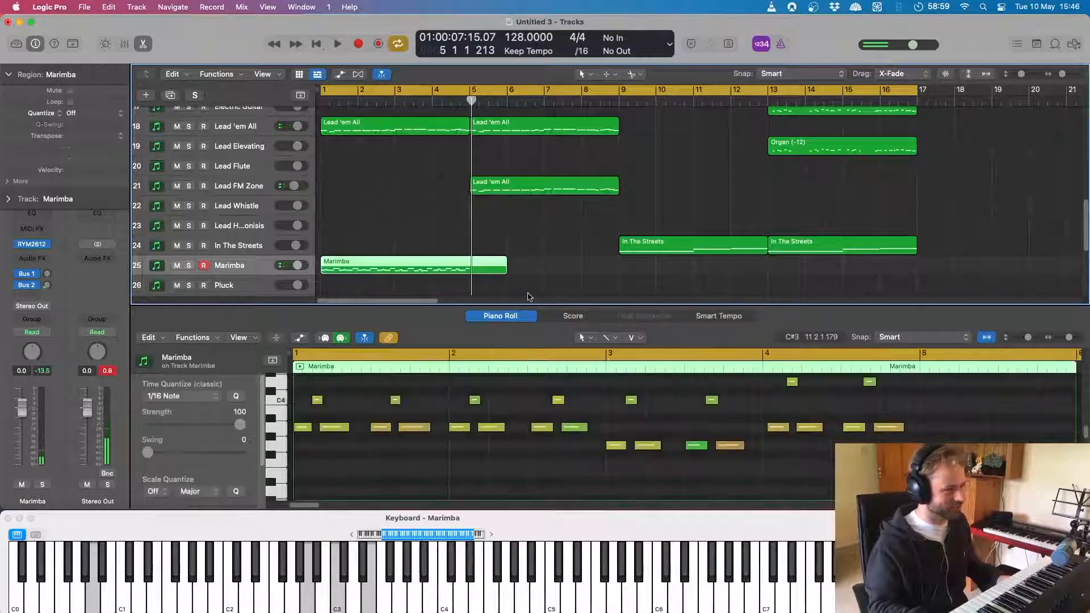
key(q)
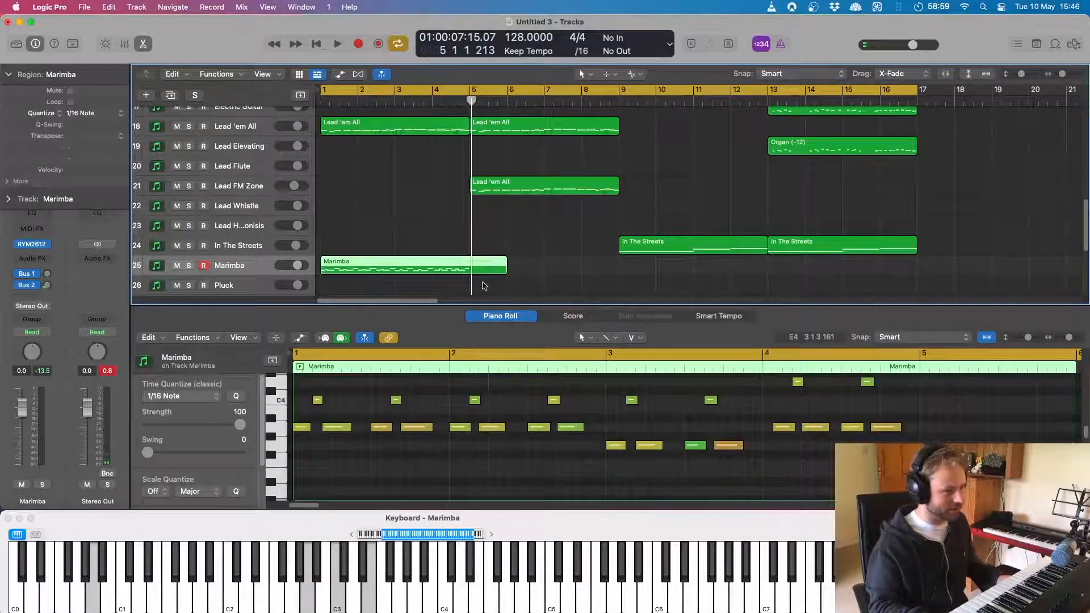
Step: Play the quantized Marimba region back from bar 1 to check it with the other parts
key(Return)
key(space)
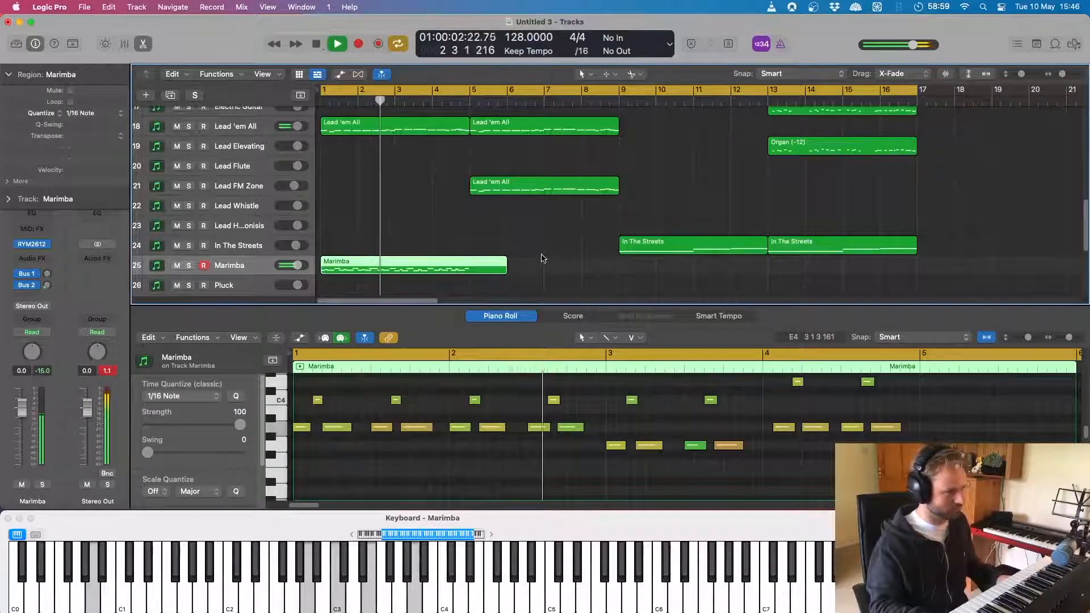
click(511, 271)
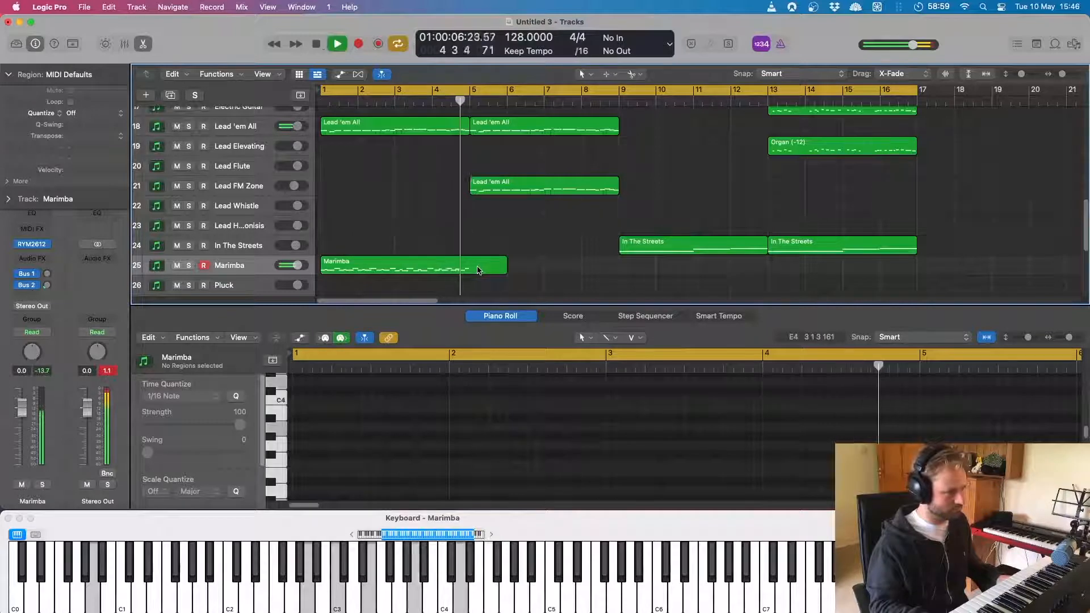
key(space)
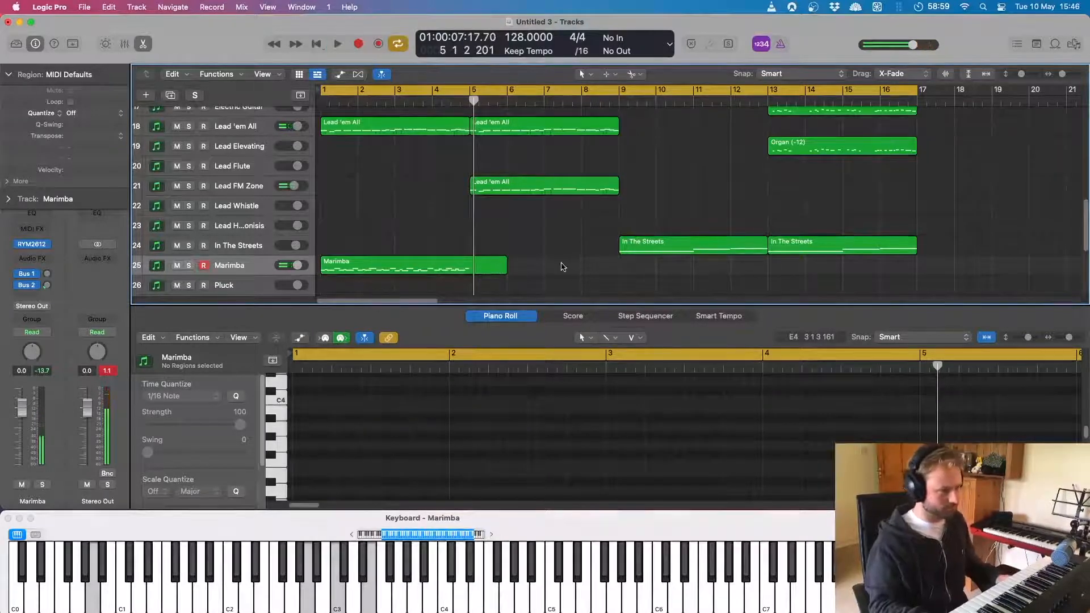
Step: Play the Marimba region from late in bar 3 and move bar 4's first A3 note to position 4 1 1 1
click(423, 102)
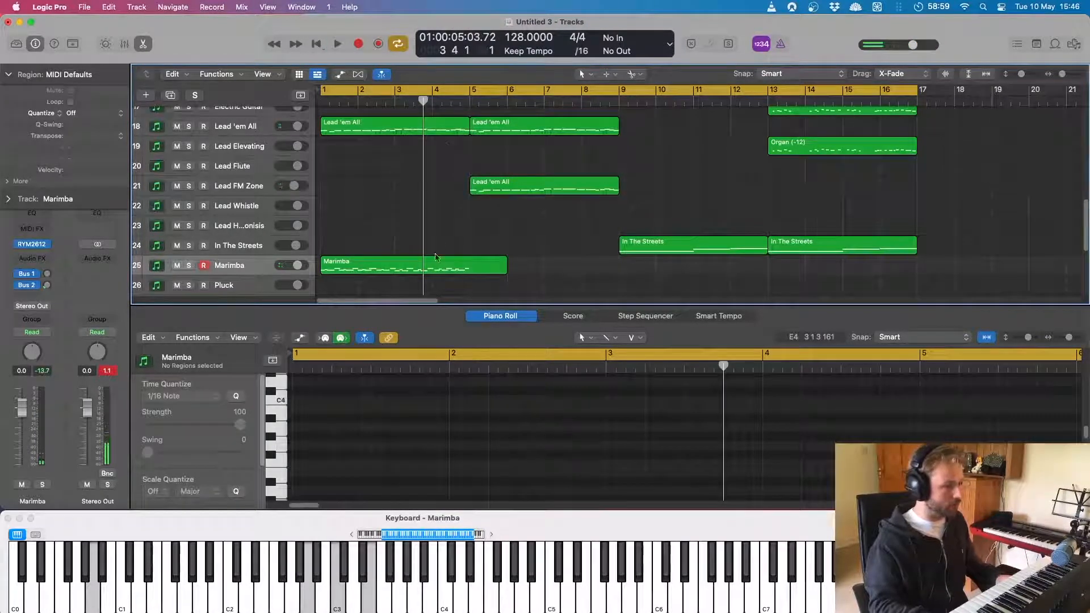
click(413, 103)
key(space)
double_click(434, 263)
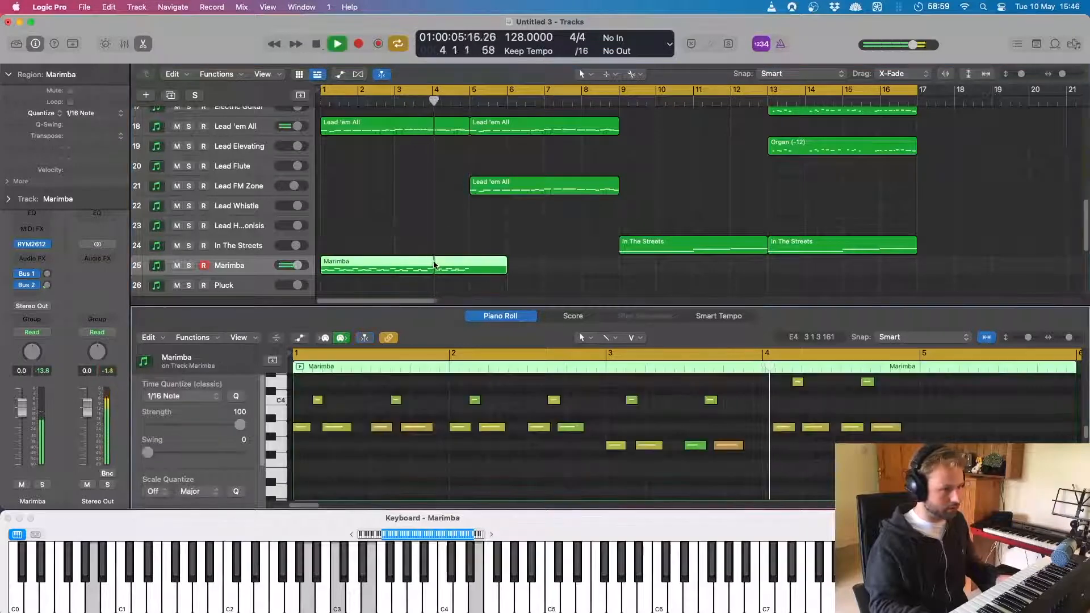
key(space)
scroll(793, 445, up, 3)
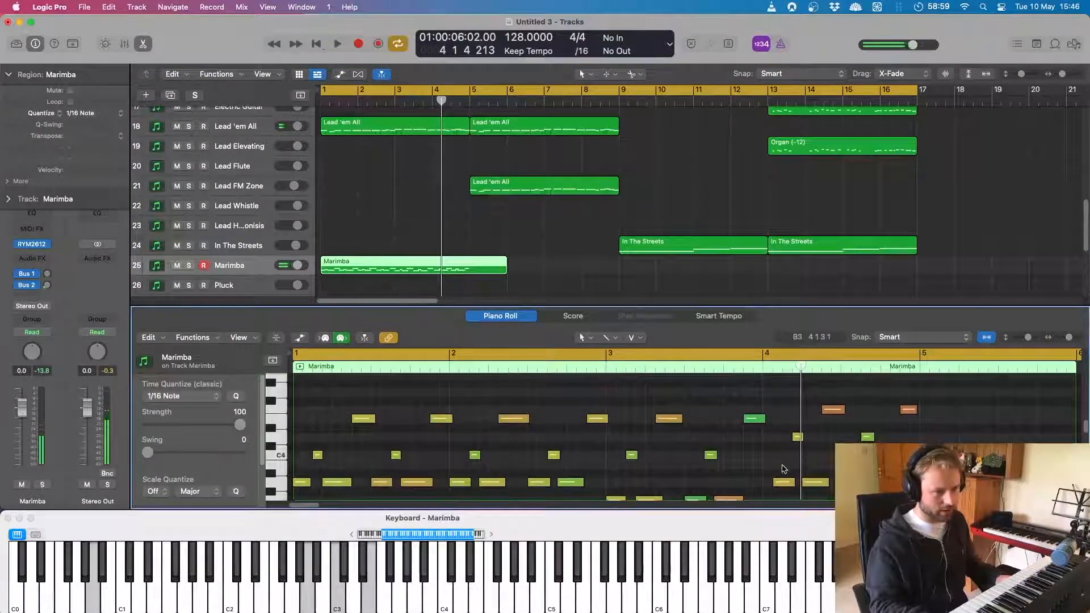
scroll(780, 471, down, 1)
drag(784, 478, 774, 478)
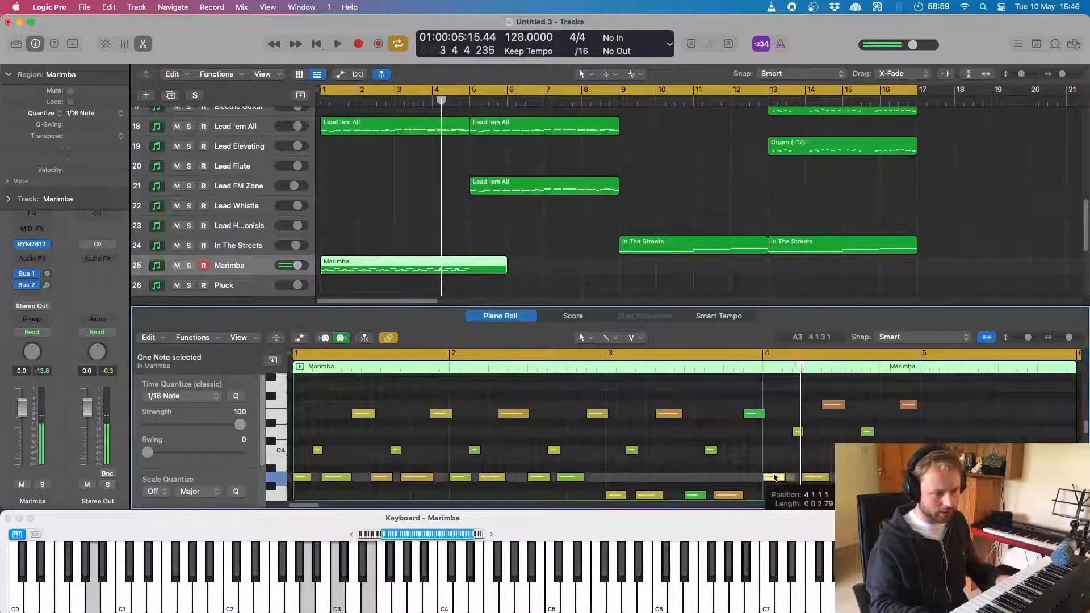
scroll(826, 442, down, 1)
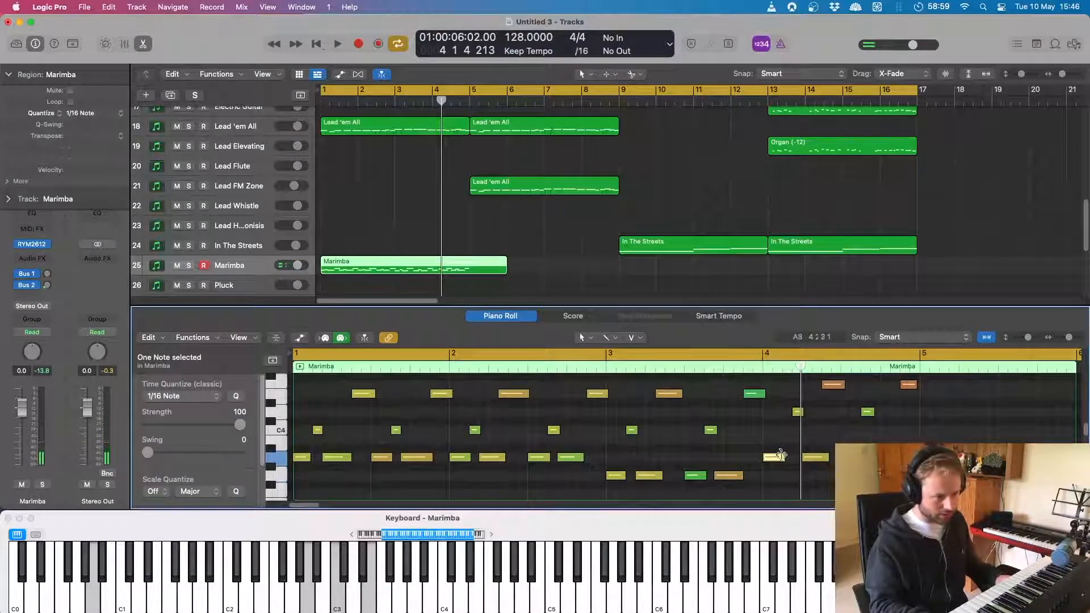
Step: Try shifting the last G3 note of bar 3 in the Marimba region slightly later and listen to the passage
drag(729, 478, 736, 478)
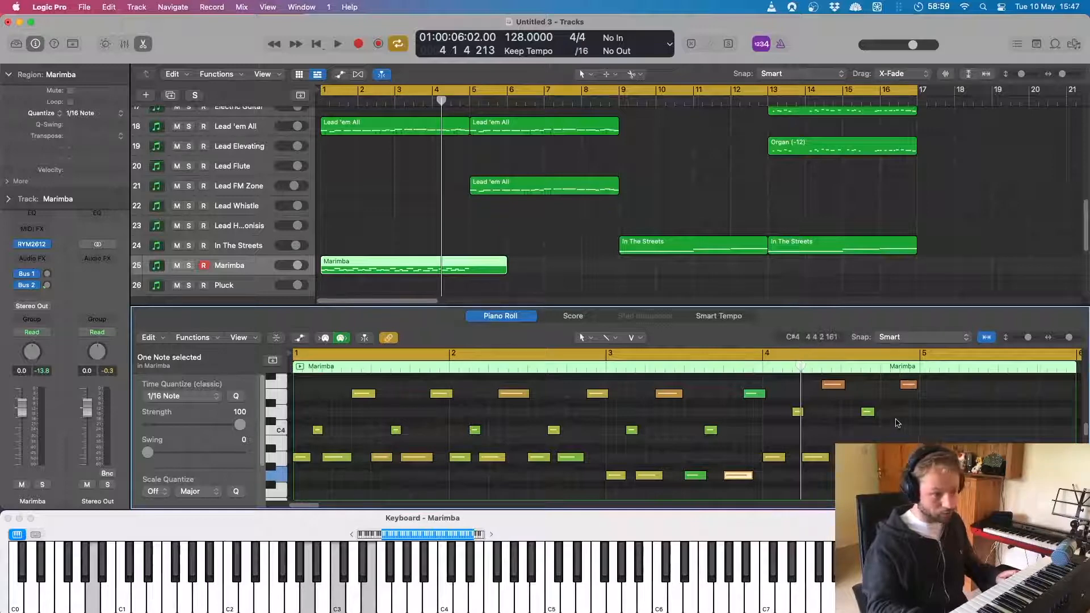
drag(752, 399, 750, 364)
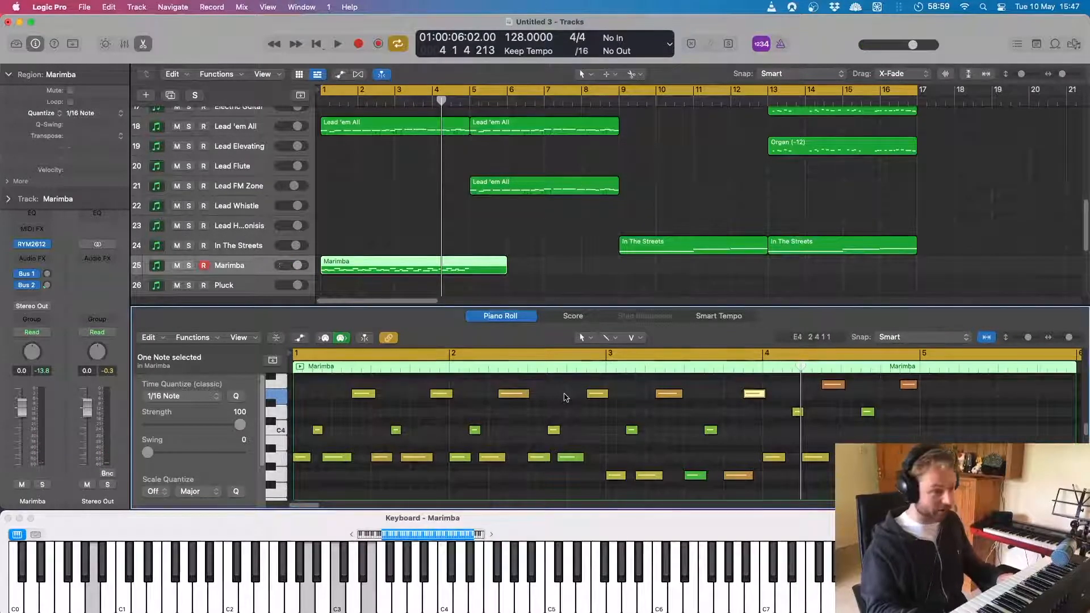
key(space)
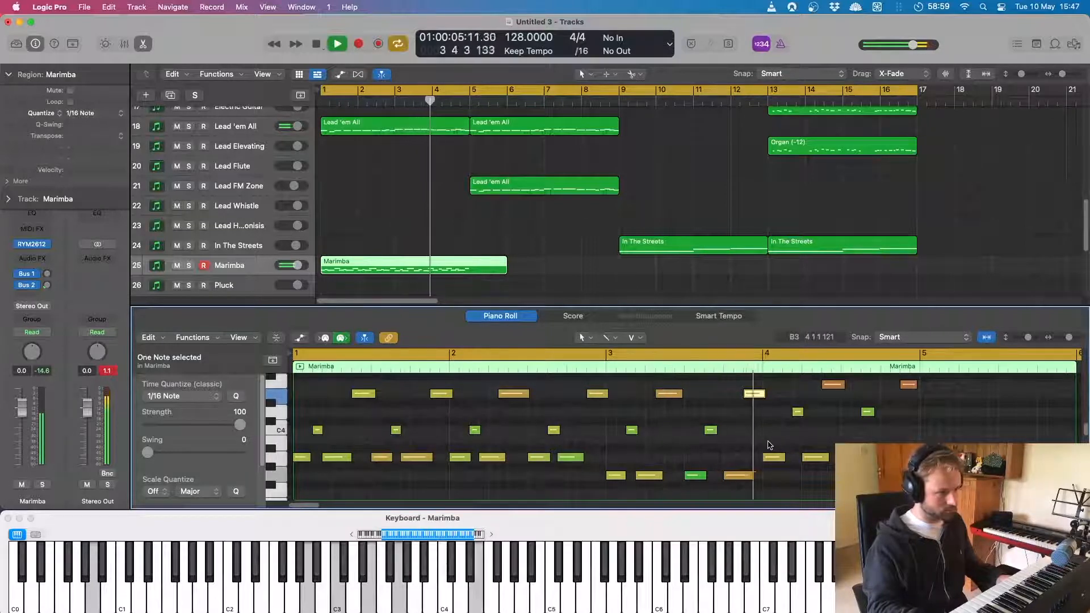
key(space)
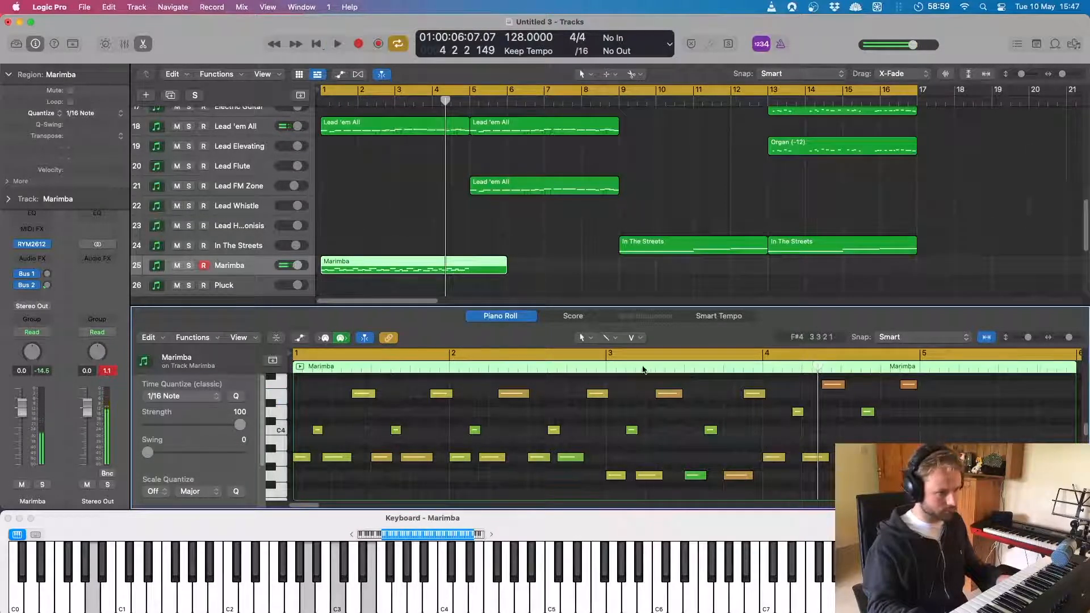
click(644, 367)
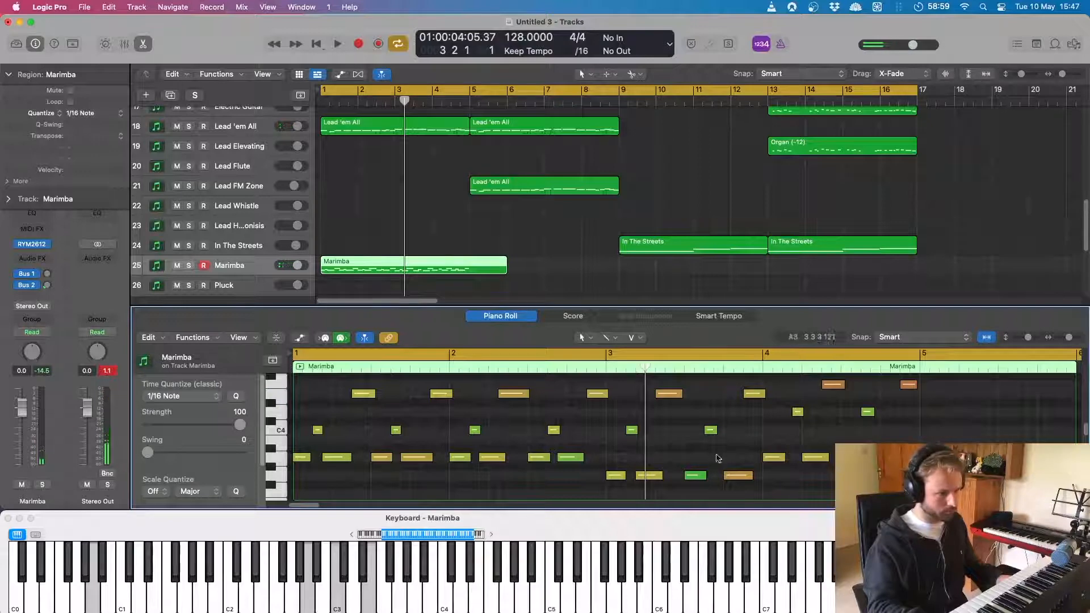
key(space)
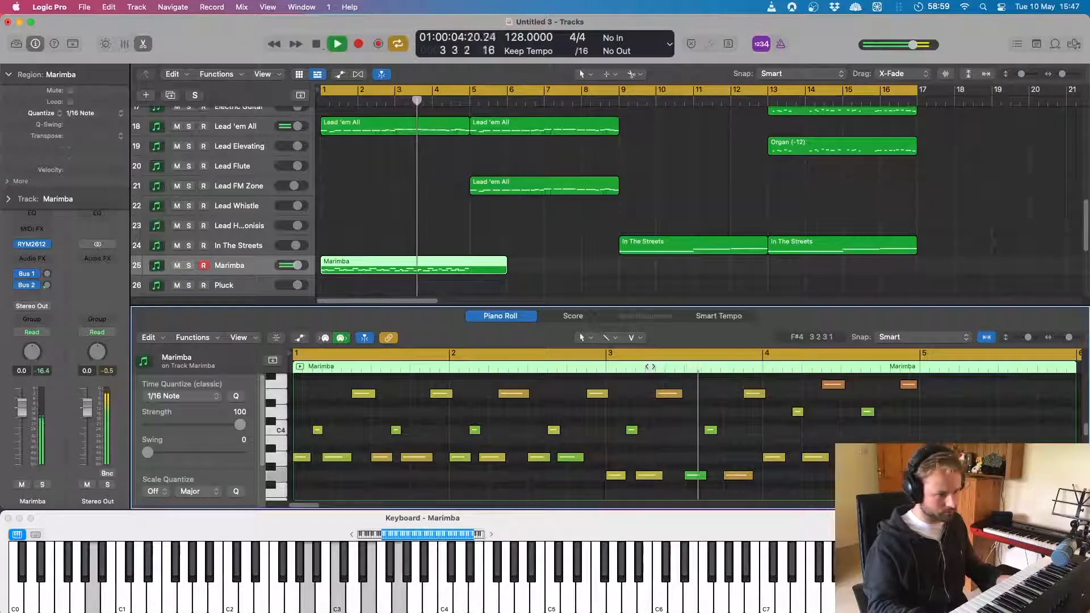
Step: Move the last G3 note of bar 3 back to position 3 3 4 1 and play the passage
drag(736, 476, 726, 475)
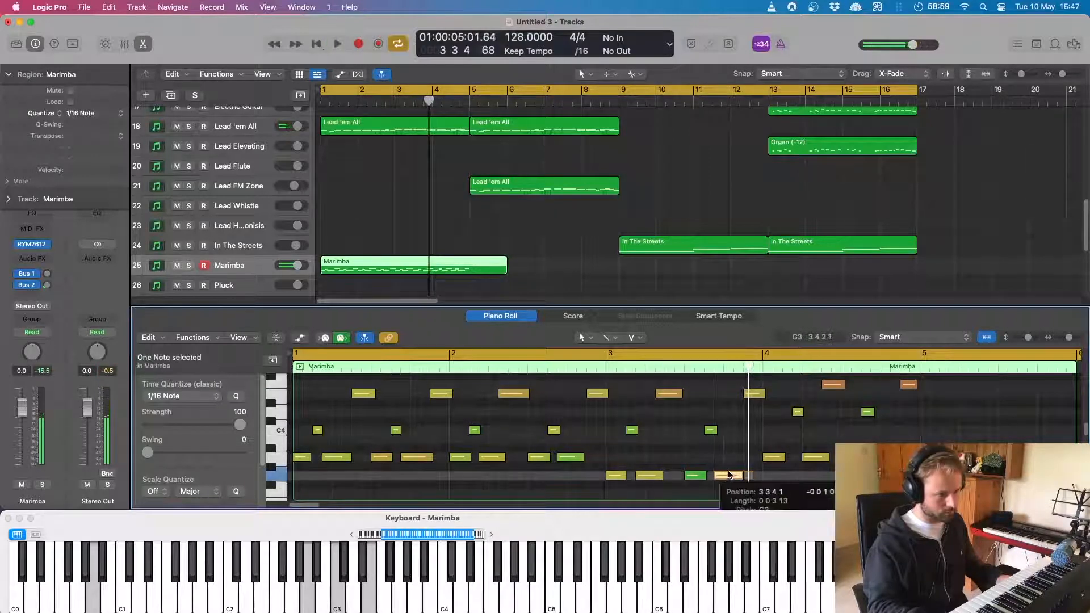
key(space)
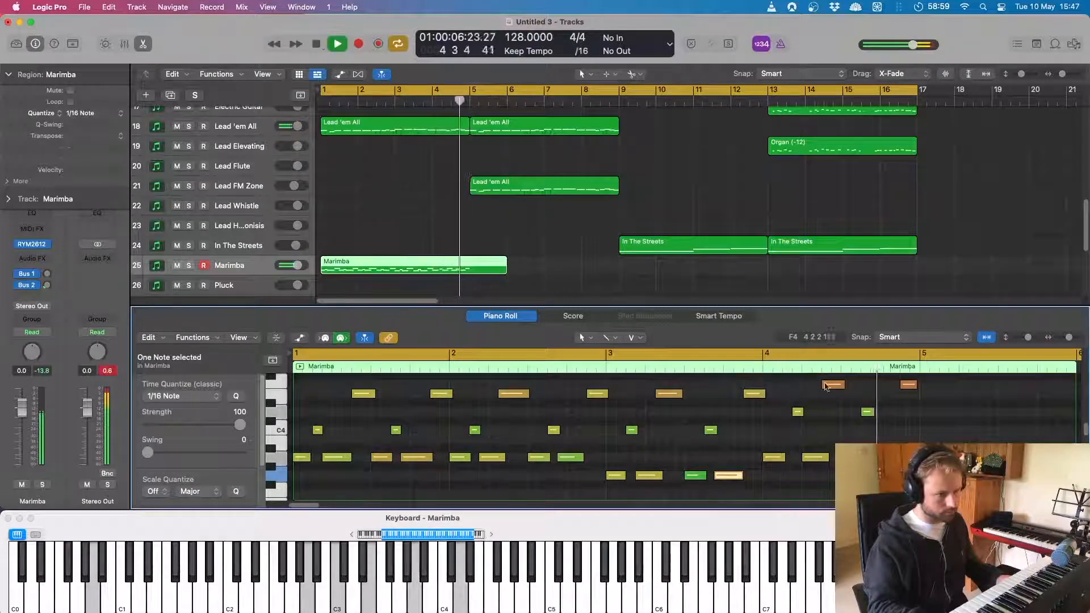
key(space)
Step: Shorten the Marimba region to four bars so that it ends at bar 5
scroll(920, 429, up, 3)
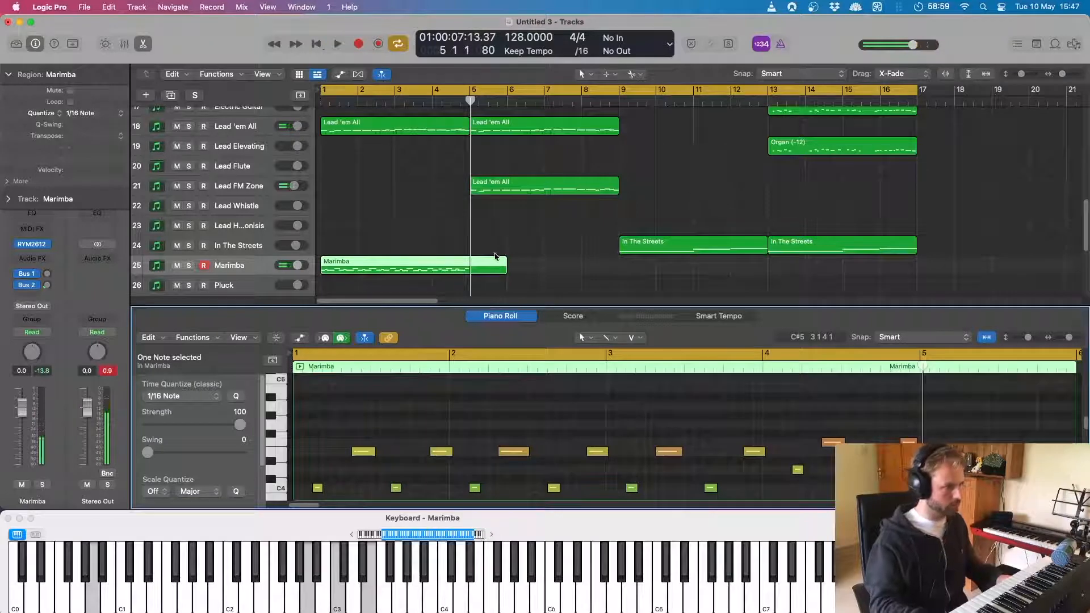
click(516, 269)
drag(505, 265, 470, 270)
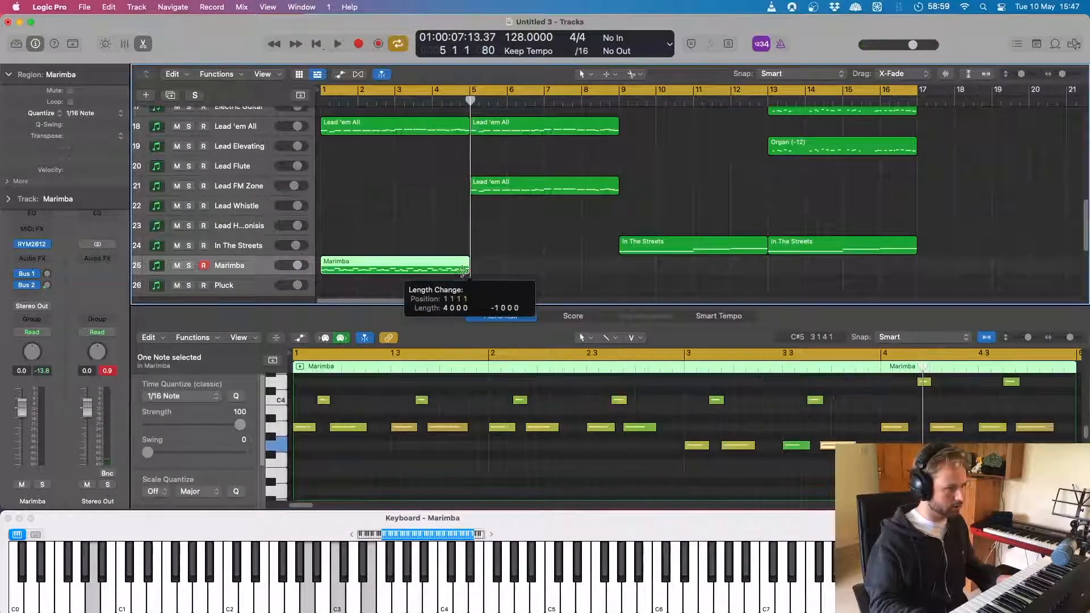
Step: Set the Marimba track's Bus 1 send to about -7.9 and play the part with the delay
click(48, 272)
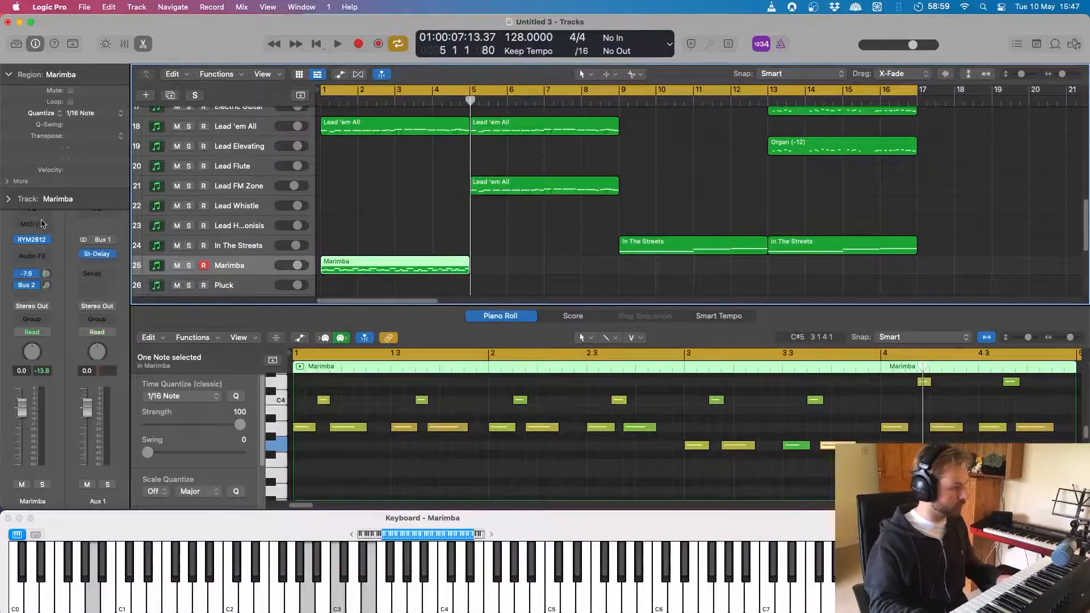
key(space)
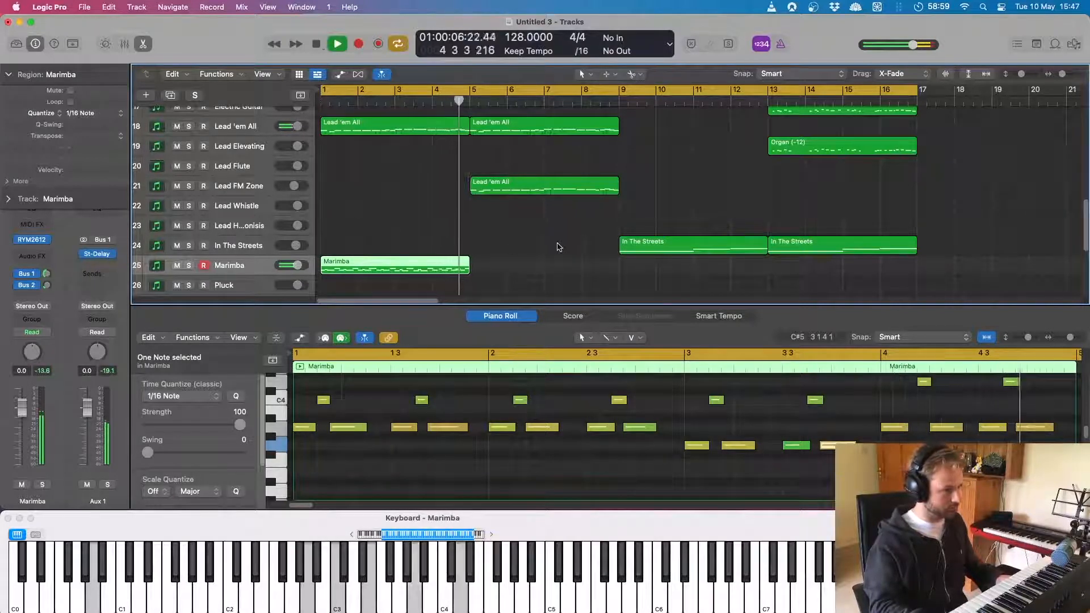
key(space)
Step: Select all regions in bars 1 to 9 on every track and copy them to start at bar 17
scroll(560, 246, down, 2)
scroll(579, 247, down, 1)
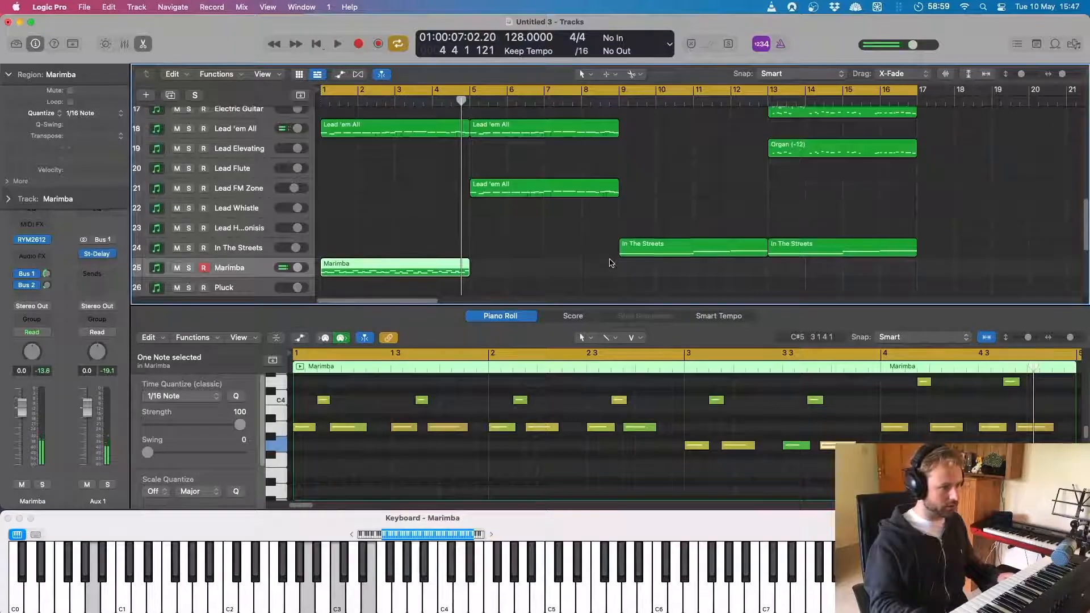
scroll(607, 261, down, 5)
mouse_move(608, 263)
mouse_down()
mouse_move(321, 106)
mouse_move(301, 5)
mouse_up()
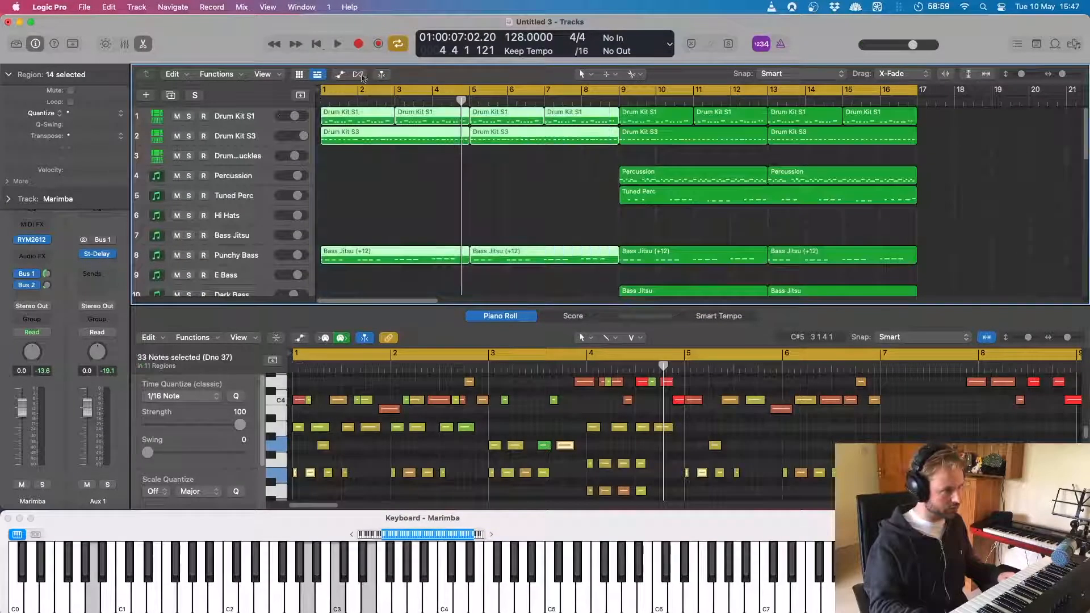
drag(342, 113, 1031, 107)
Step: Delete the two copied regions between bars 17 and 25 on the Lead 'em All track
scroll(907, 242, down, 10)
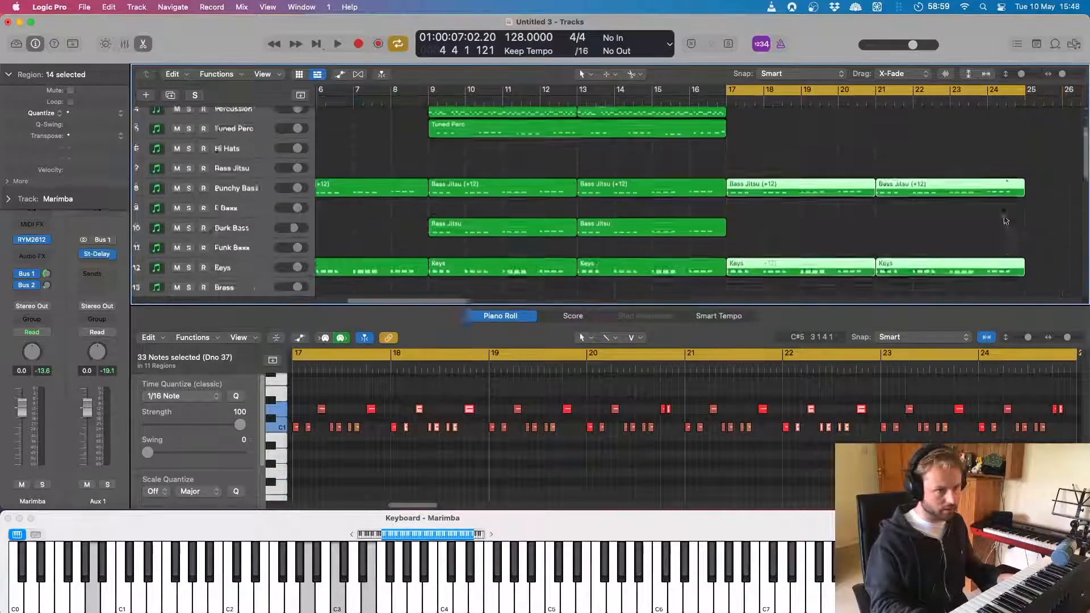
drag(777, 183, 939, 234)
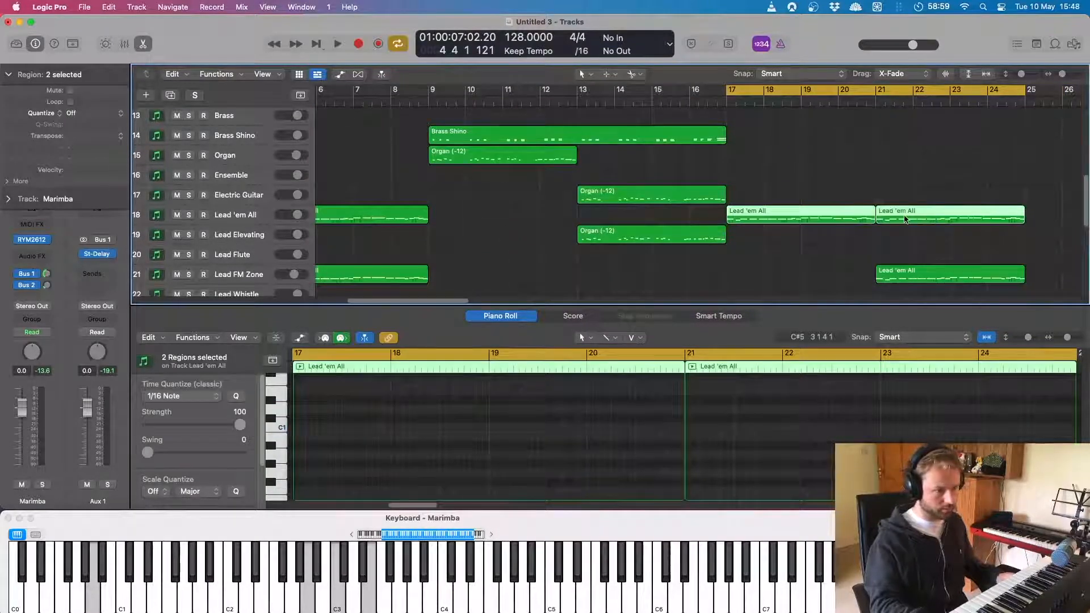
key(Delete)
Step: Play the transition from about bar 15 and delete the copied region at bar 21 on the Lead FM Zone track
key(space)
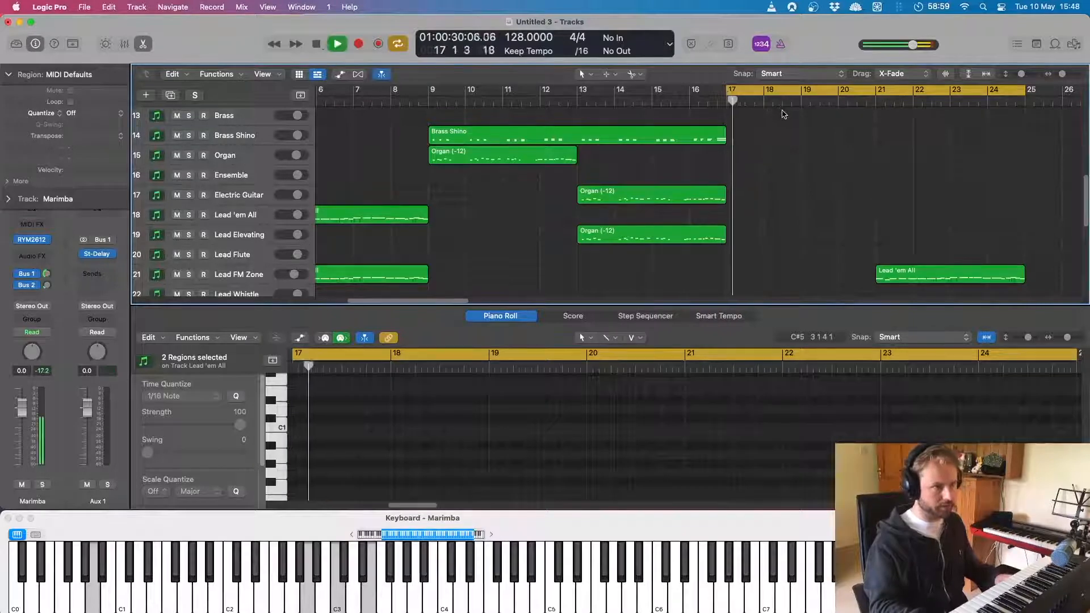
scroll(801, 157, down, 1)
click(663, 102)
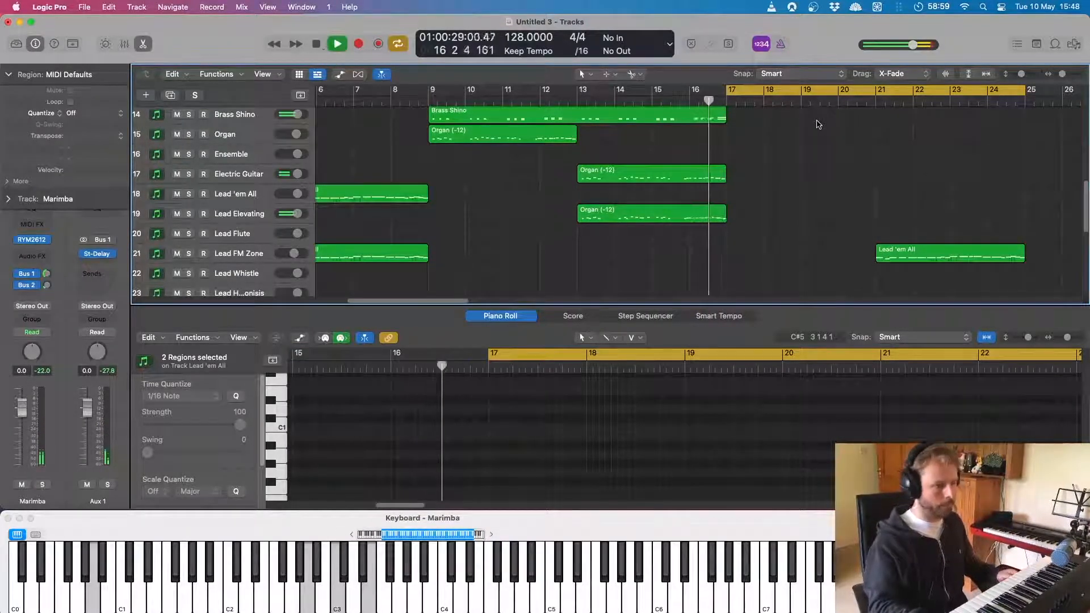
scroll(851, 170, down, 3)
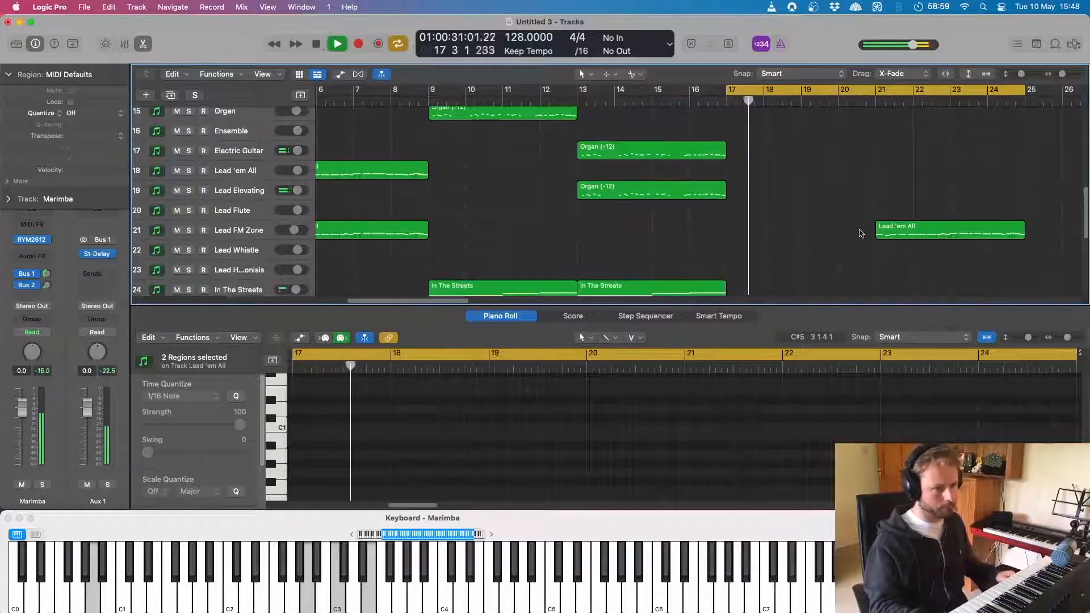
click(896, 192)
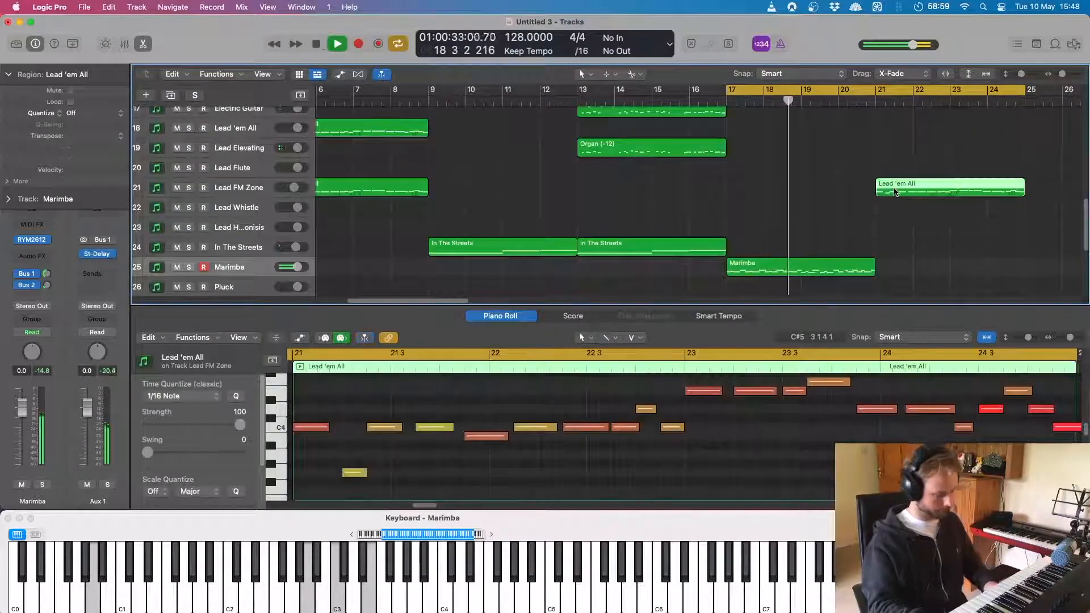
key(Delete)
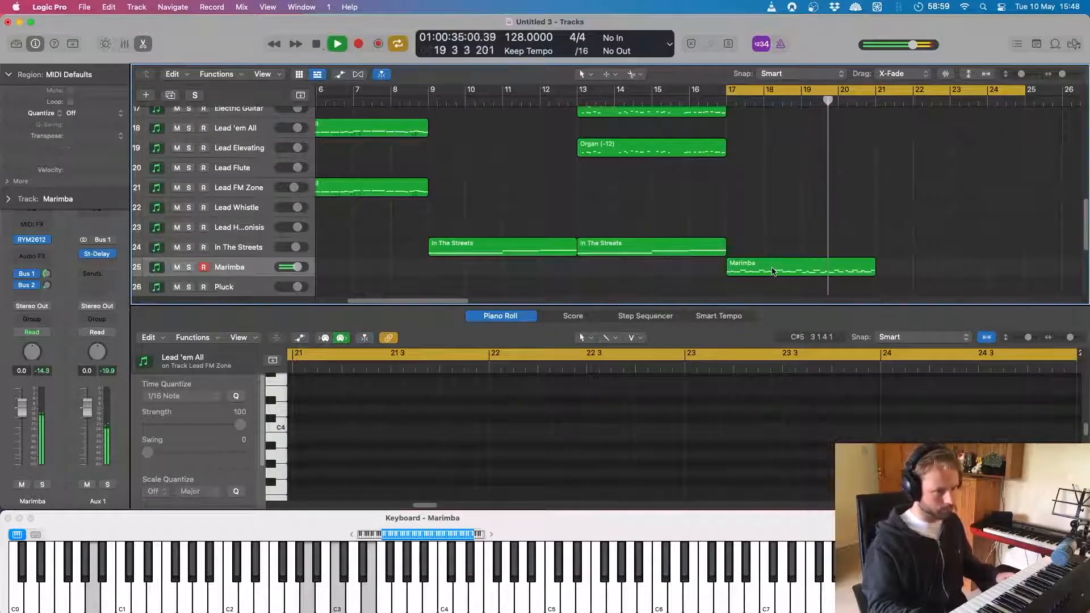
Step: Replay the end of the bar 17 Marimba region and move the short note early in bar 20 slightly earlier
click(770, 270)
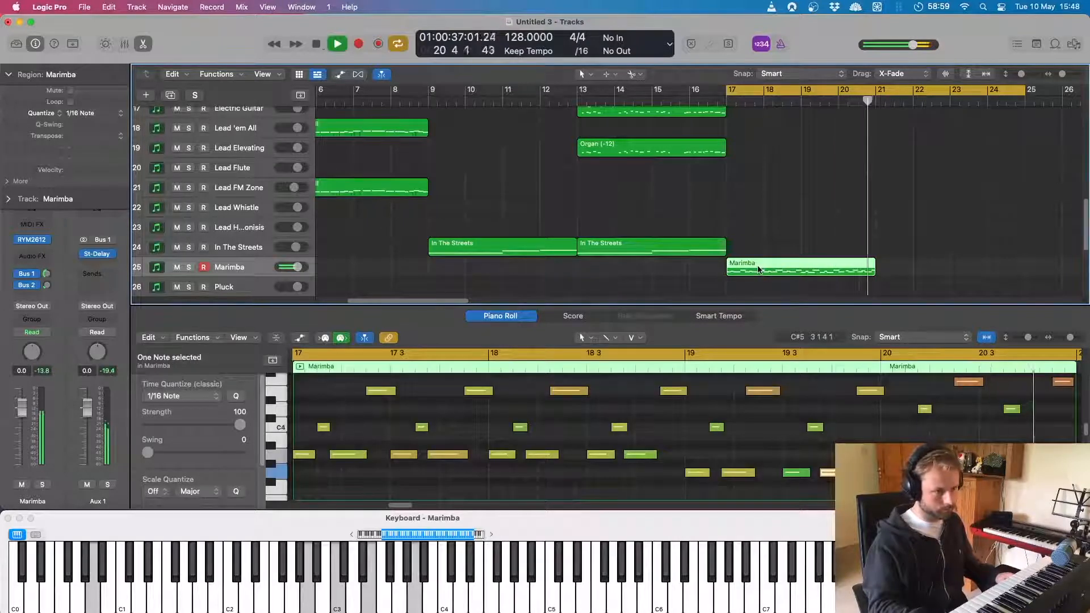
key(space)
click(807, 369)
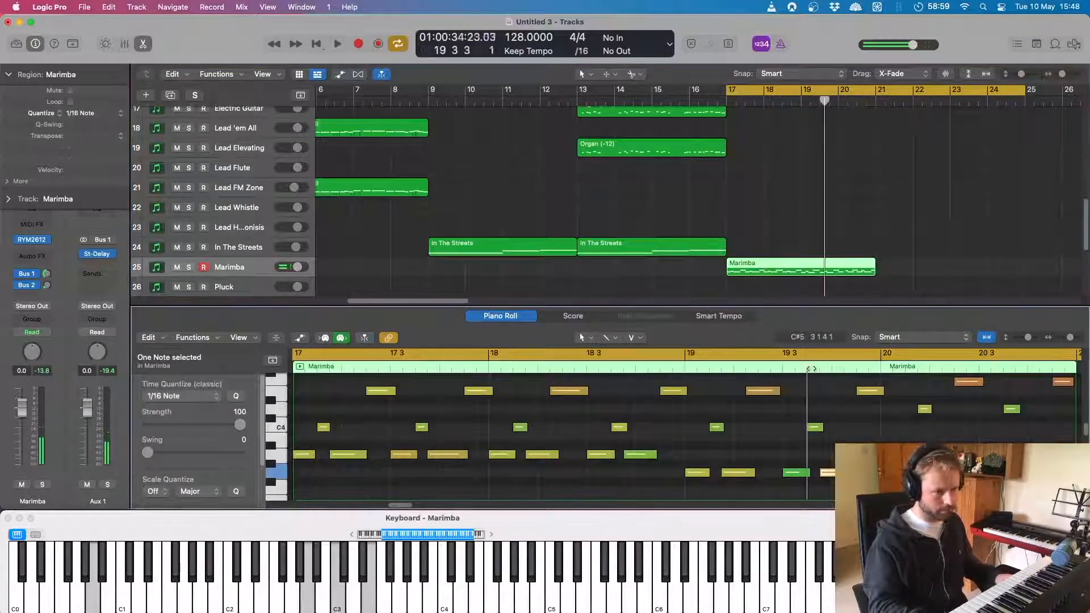
key(space)
key(space)
click(939, 434)
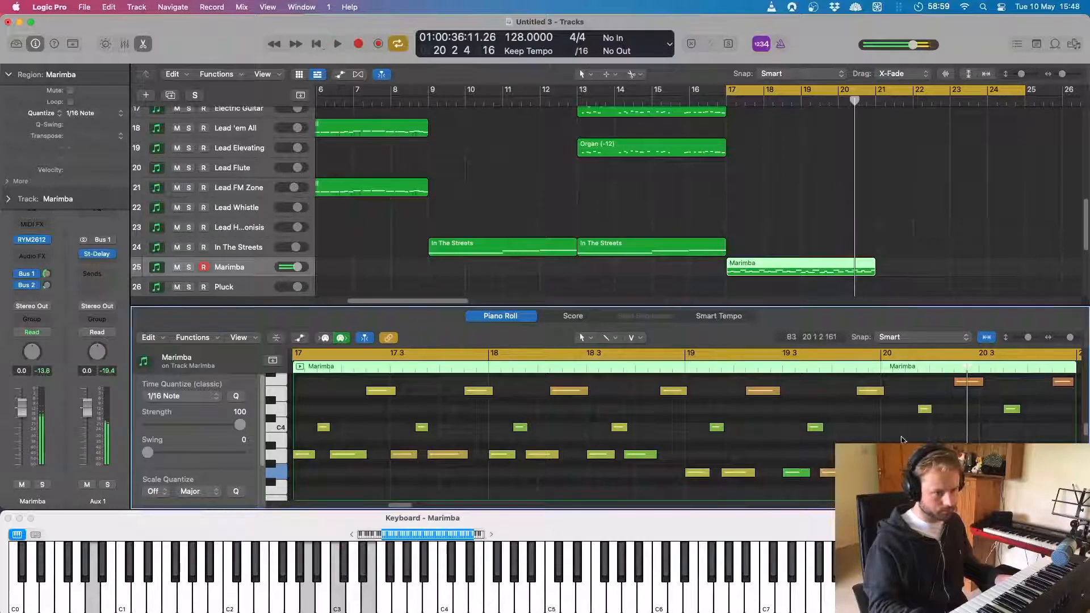
scroll(907, 440, up, 2)
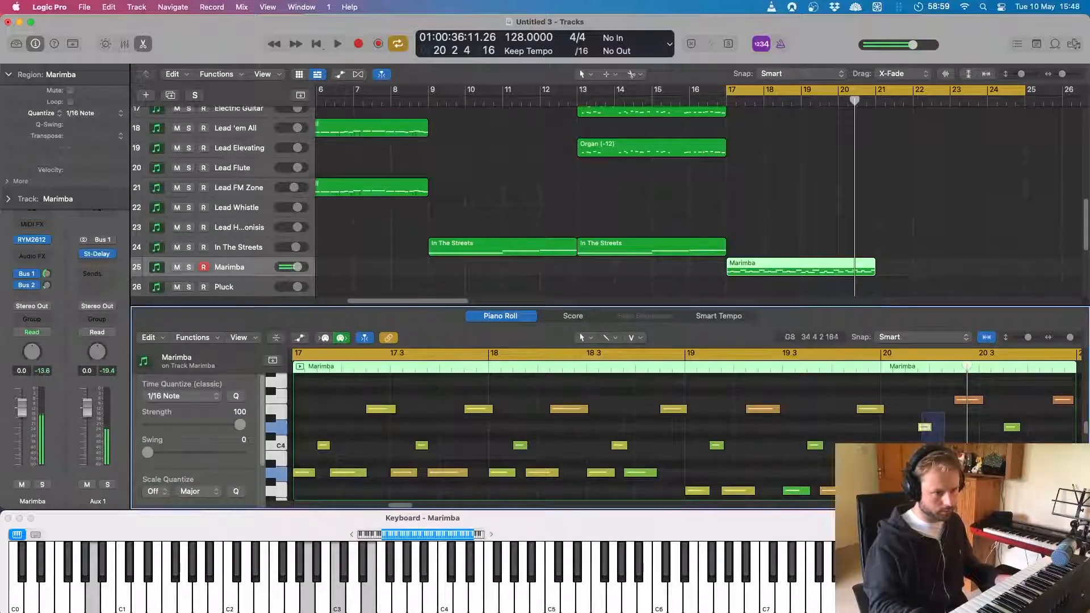
drag(946, 471, 931, 467)
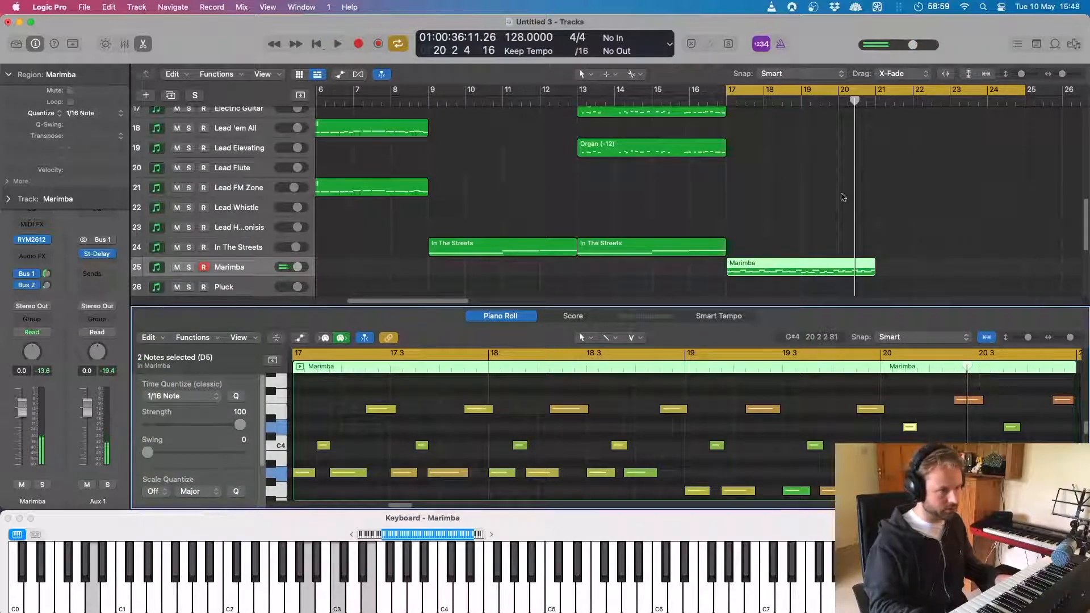
Step: Play the new section from bar 17 and delete the original Marimba region at bar 1
key(space)
drag(406, 301, 375, 301)
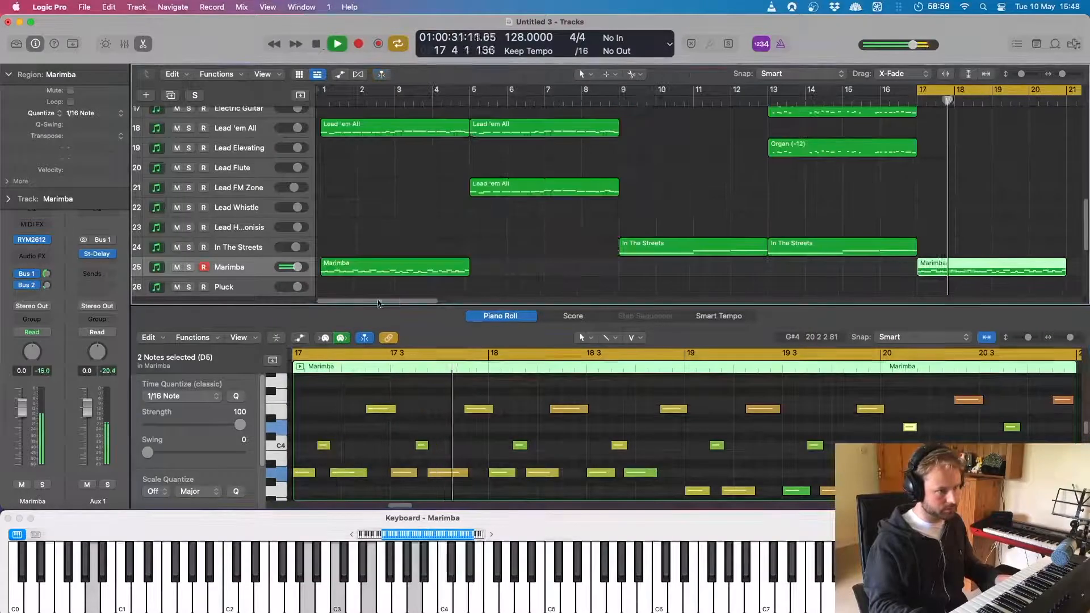
click(384, 283)
click(384, 273)
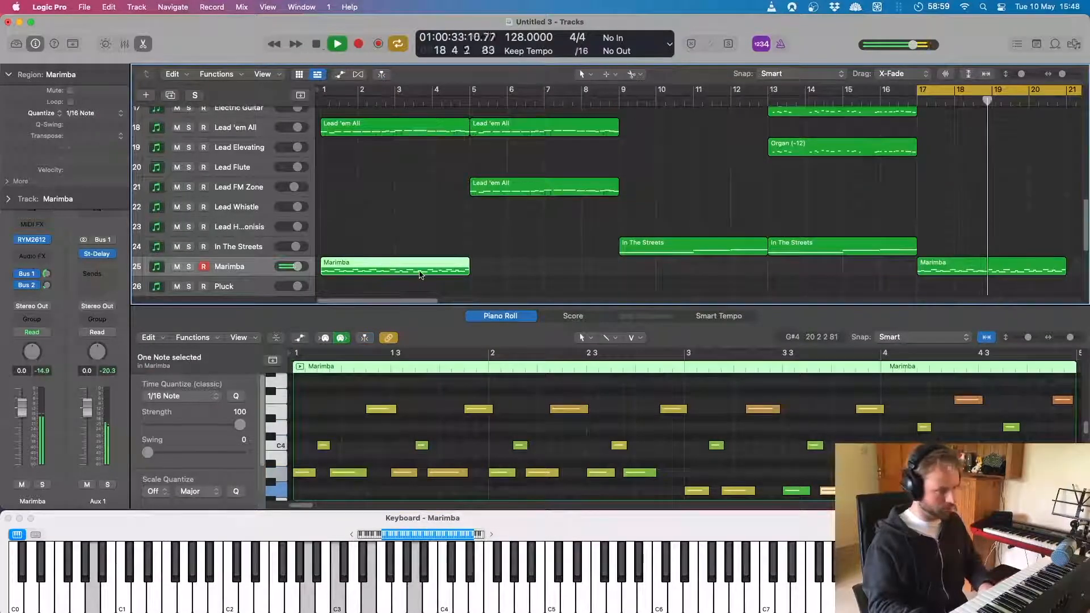
key(Delete)
Step: Copy the Marimba region at bar 17 to bar 21 on the same track
drag(411, 301, 468, 301)
click(700, 268)
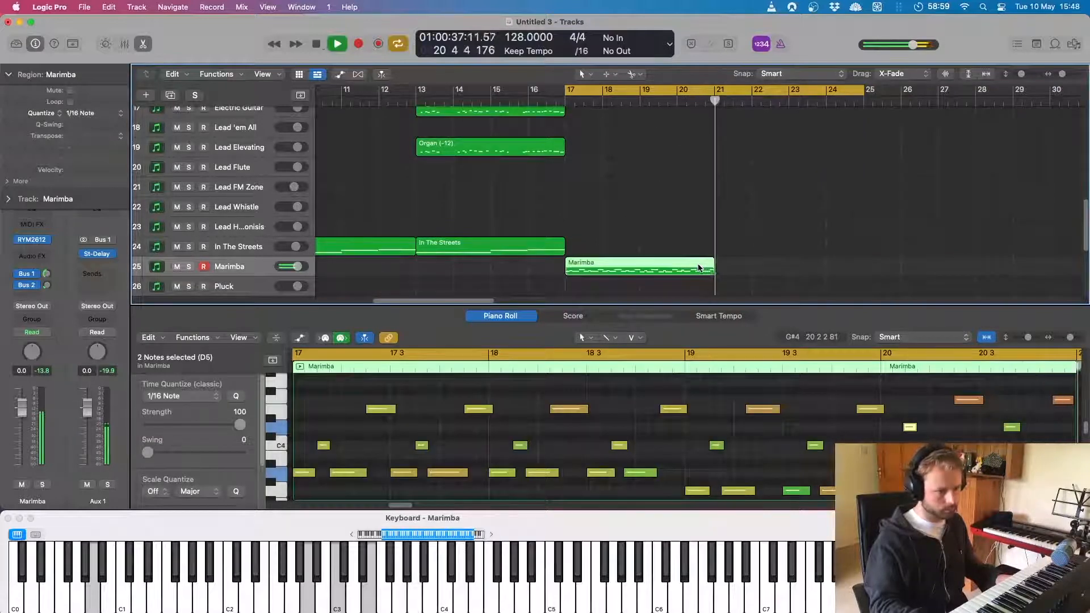
drag(637, 267, 787, 264)
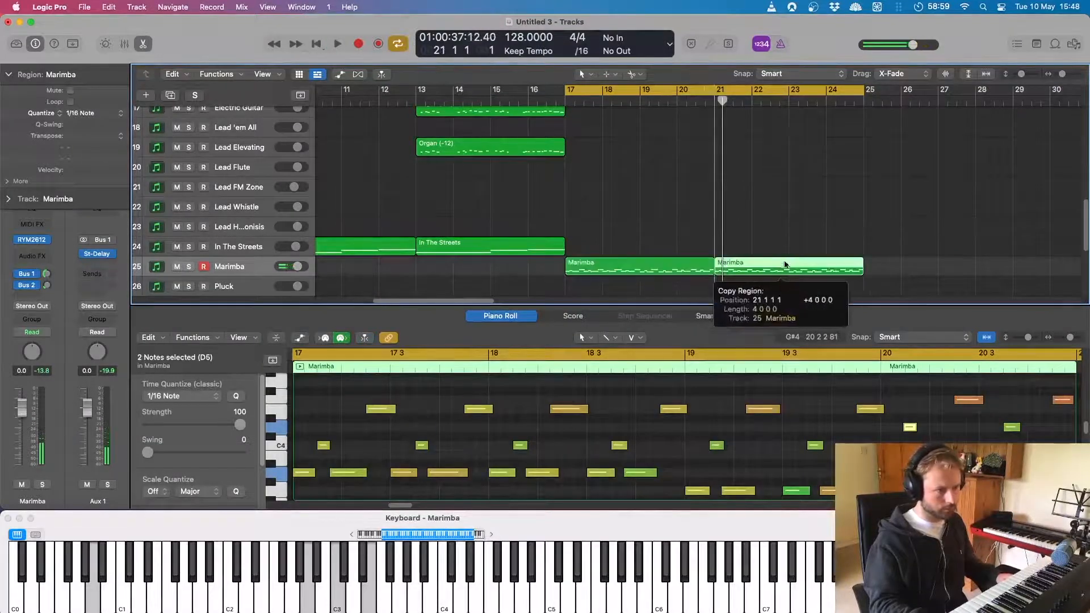
Step: Copy the Marimba region at bar 21 to the same position on the Pluck track
scroll(788, 259, down, 4)
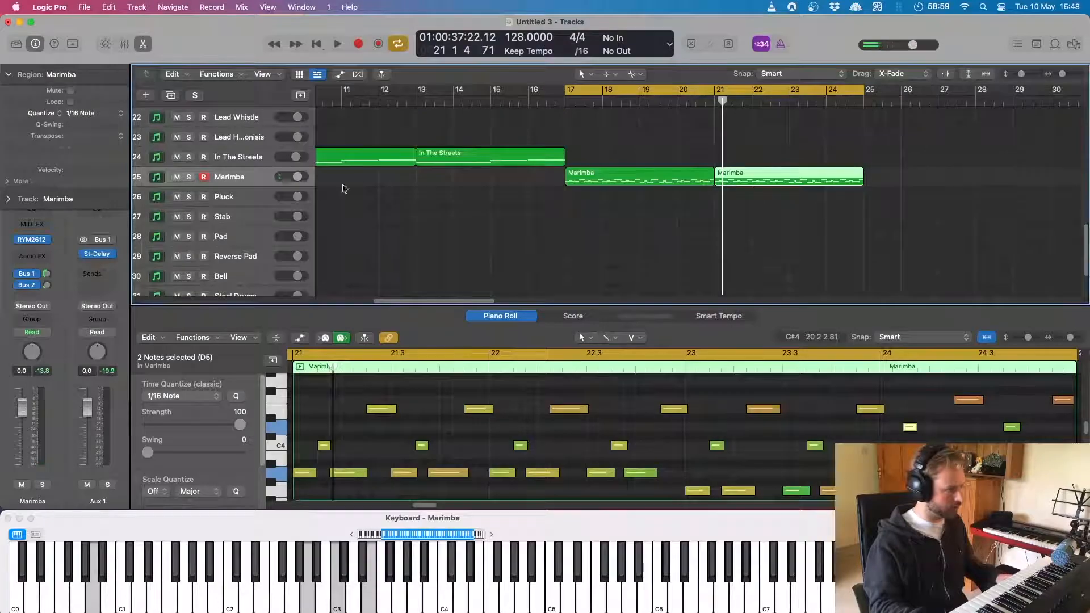
click(245, 196)
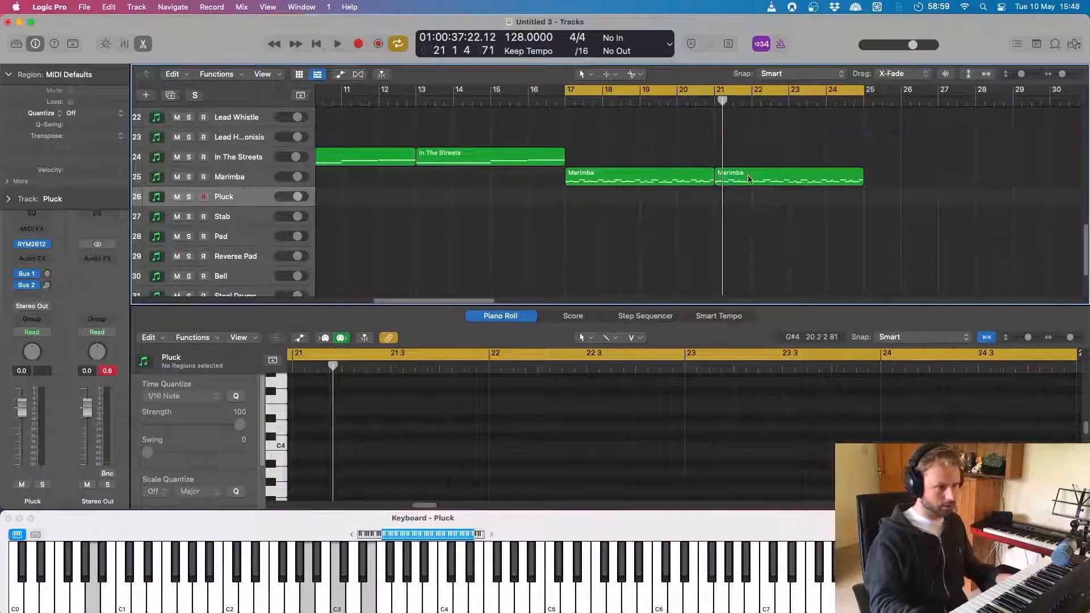
drag(748, 179, 748, 199)
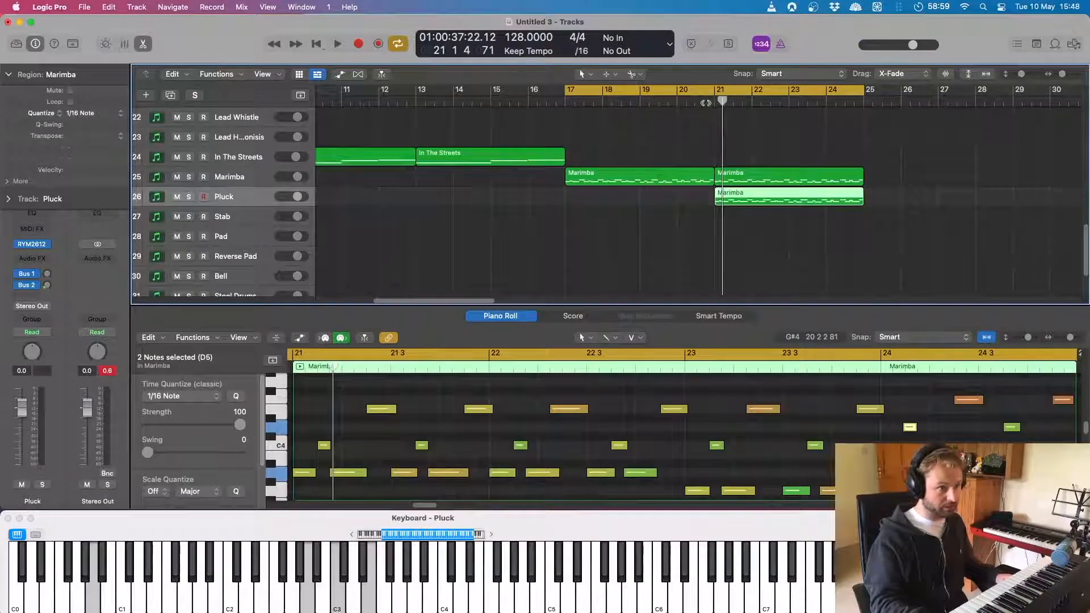
Step: Transpose the copied region on the Pluck track by -12 and play it from bar 21
double_click(705, 103)
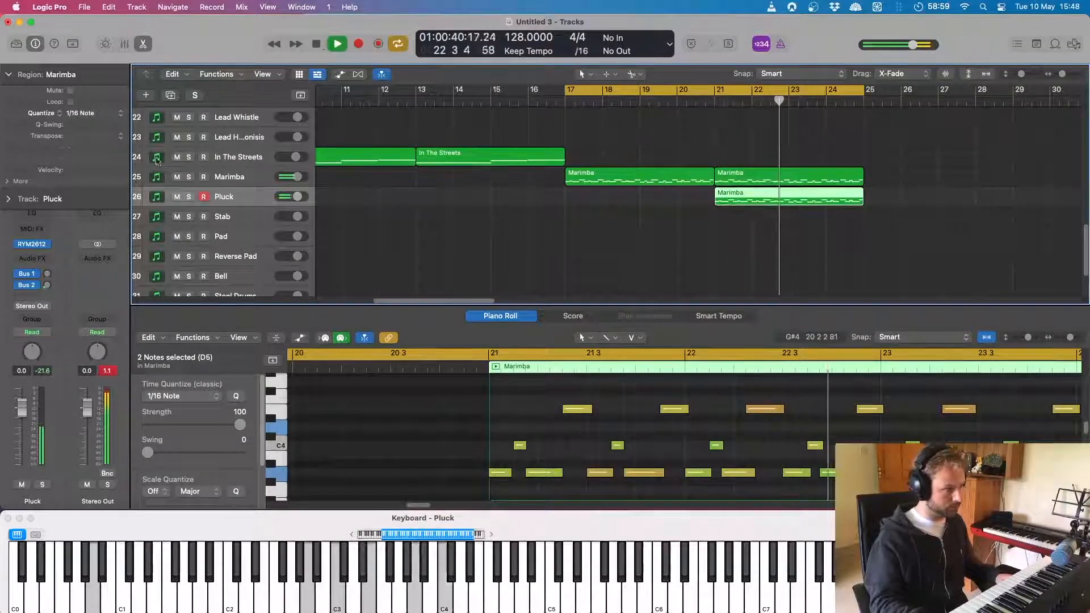
drag(71, 135, 78, 164)
key(space)
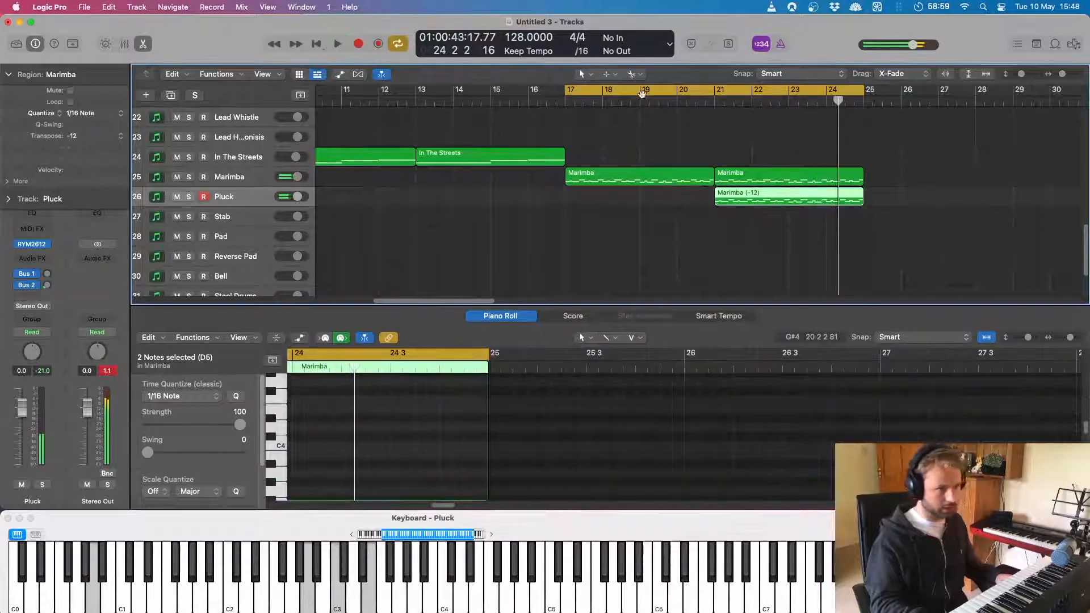
click(715, 101)
key(space)
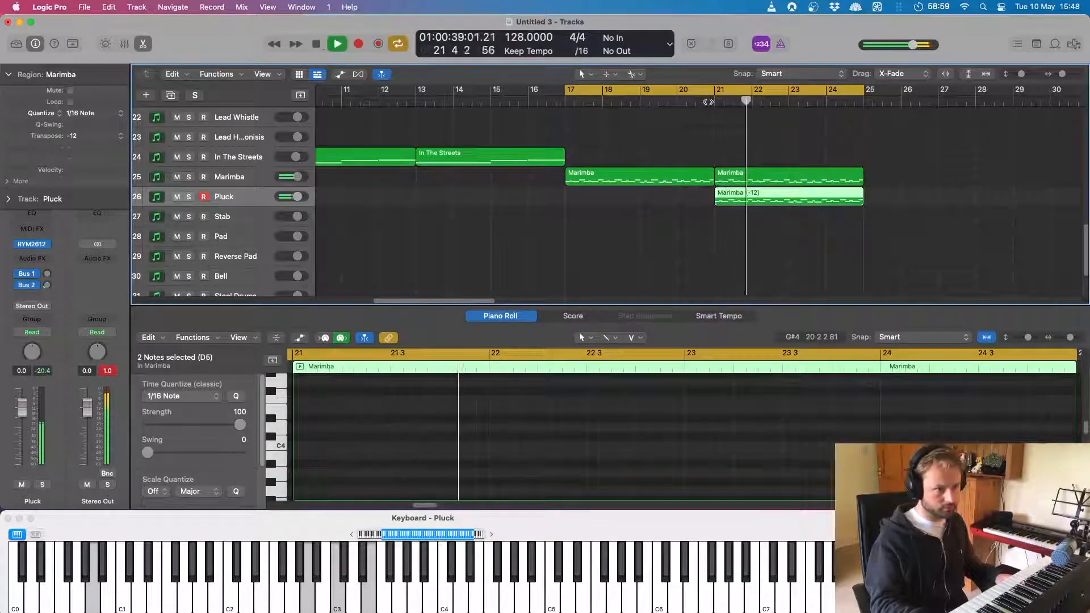
key(space)
Step: Audition the Stab and Pad track sounds over the loop from bar 17
click(248, 216)
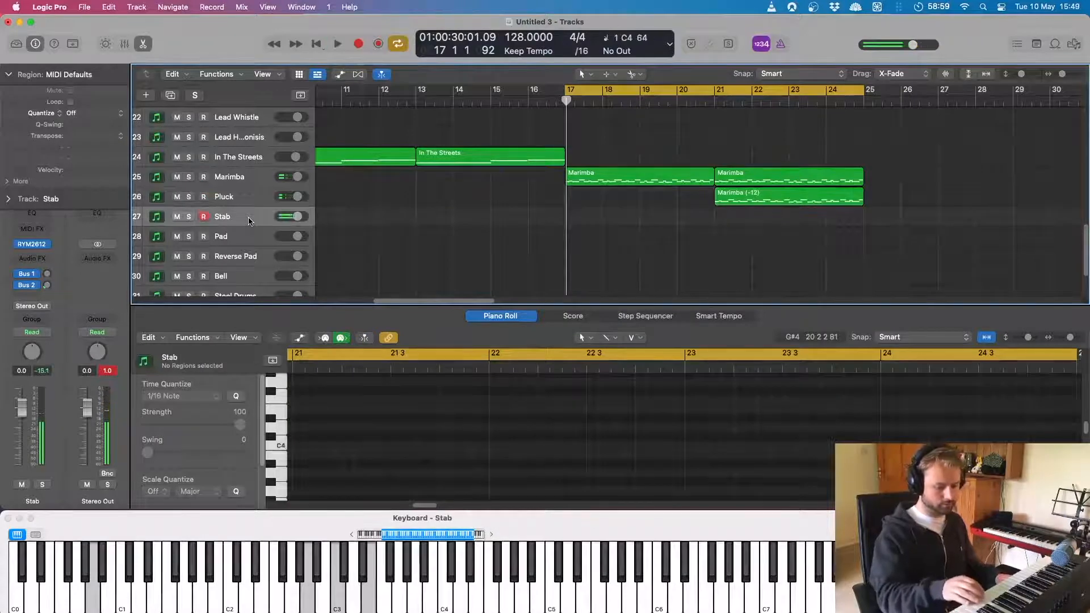
key(space)
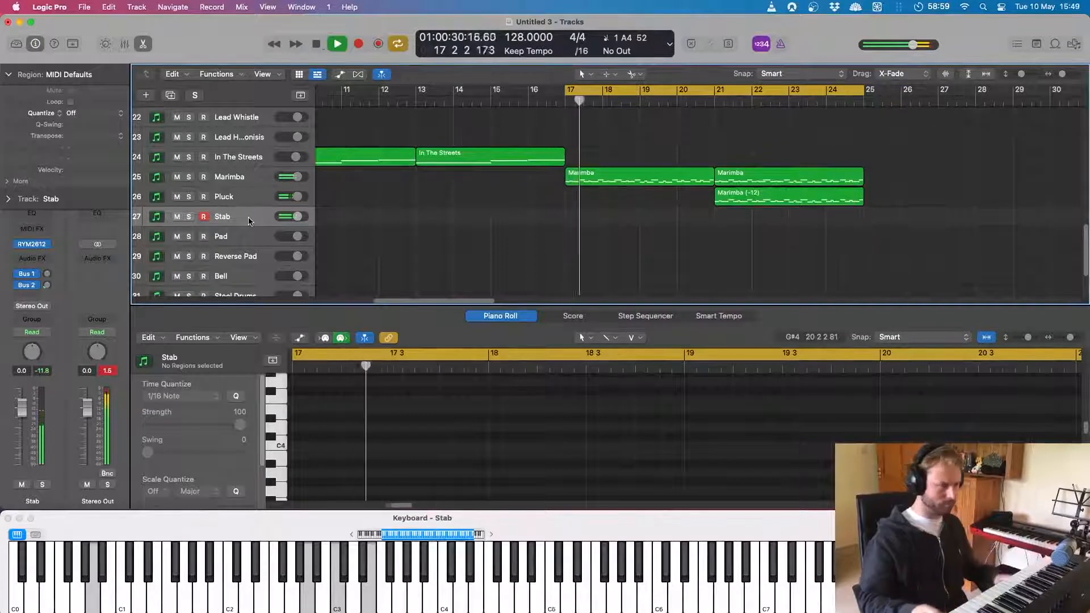
click(243, 239)
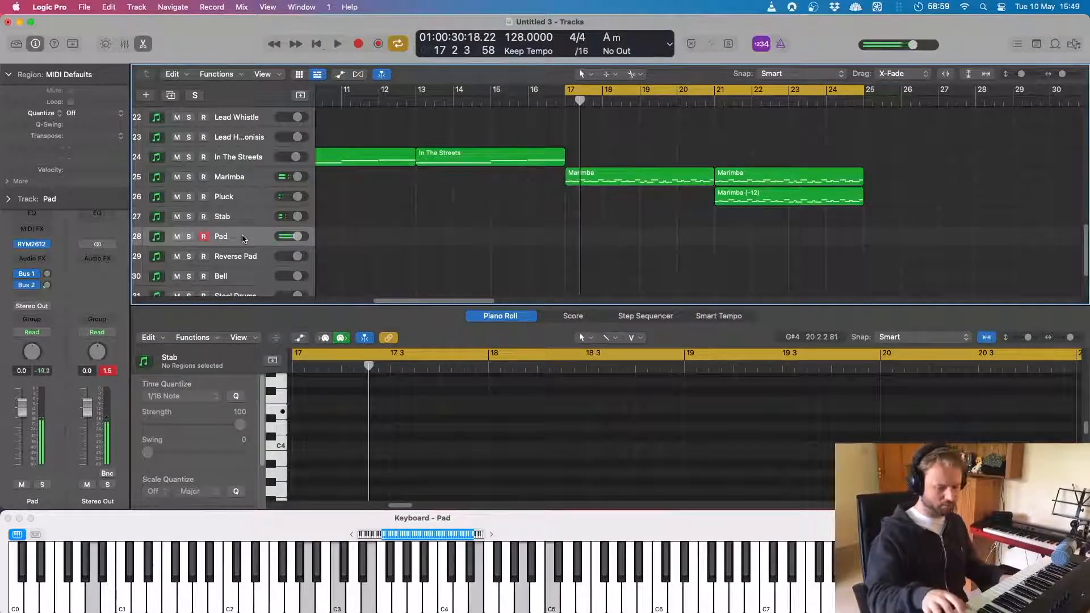
key(space)
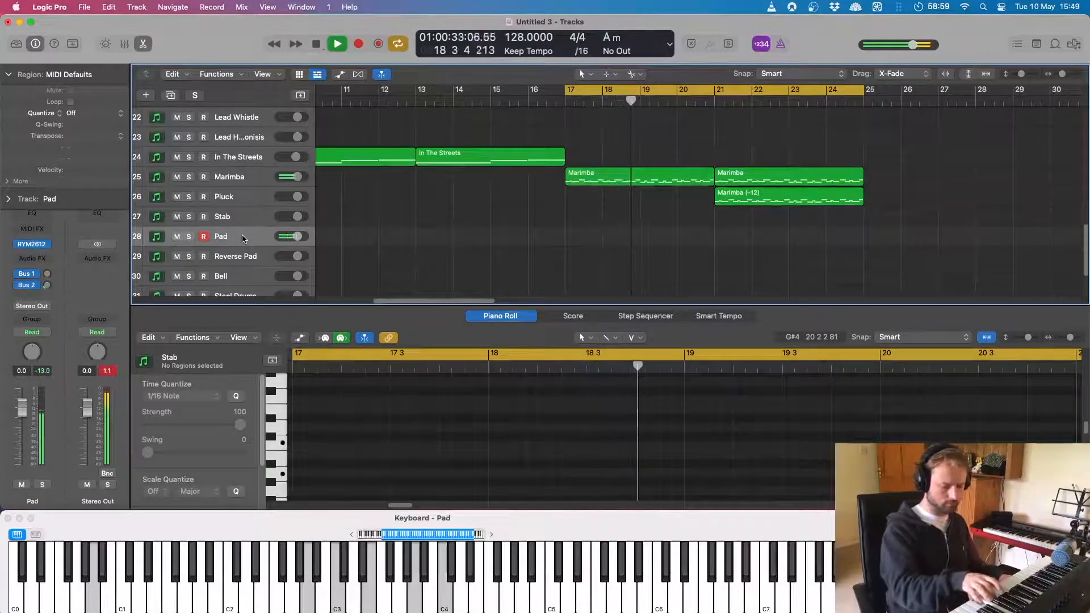
key(space)
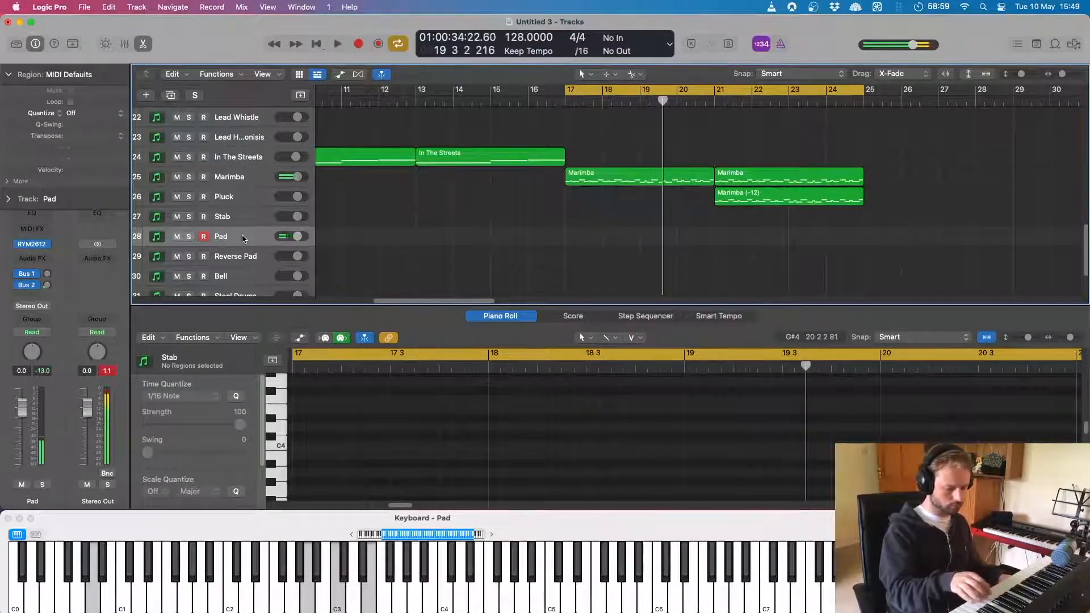
key(space)
key(space)
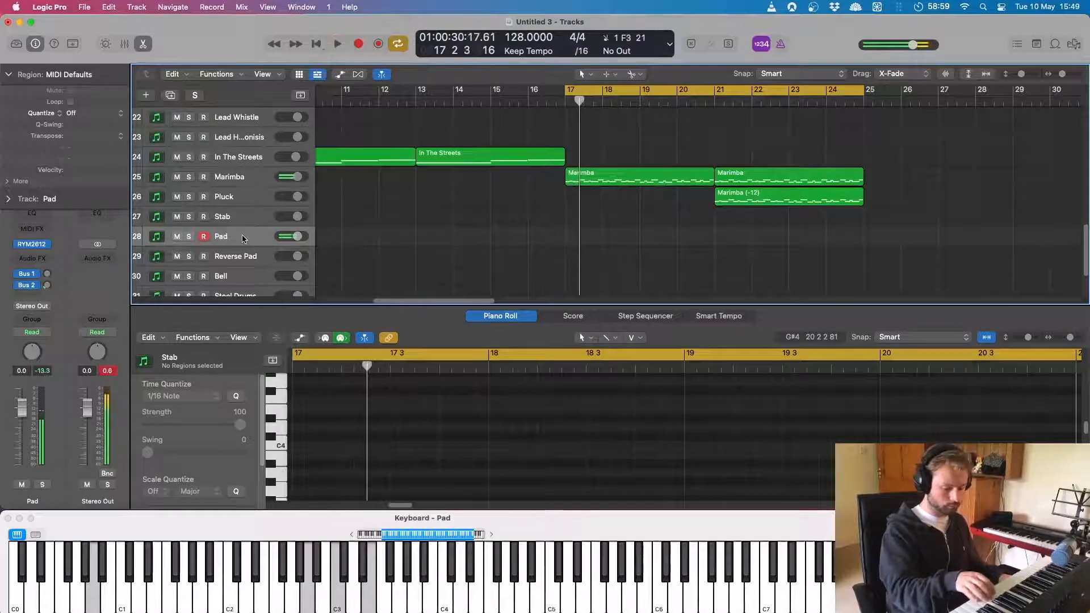
Step: Play and capture sustained chords on the Pad track from bar 17 and trim the region to four bars
key(space)
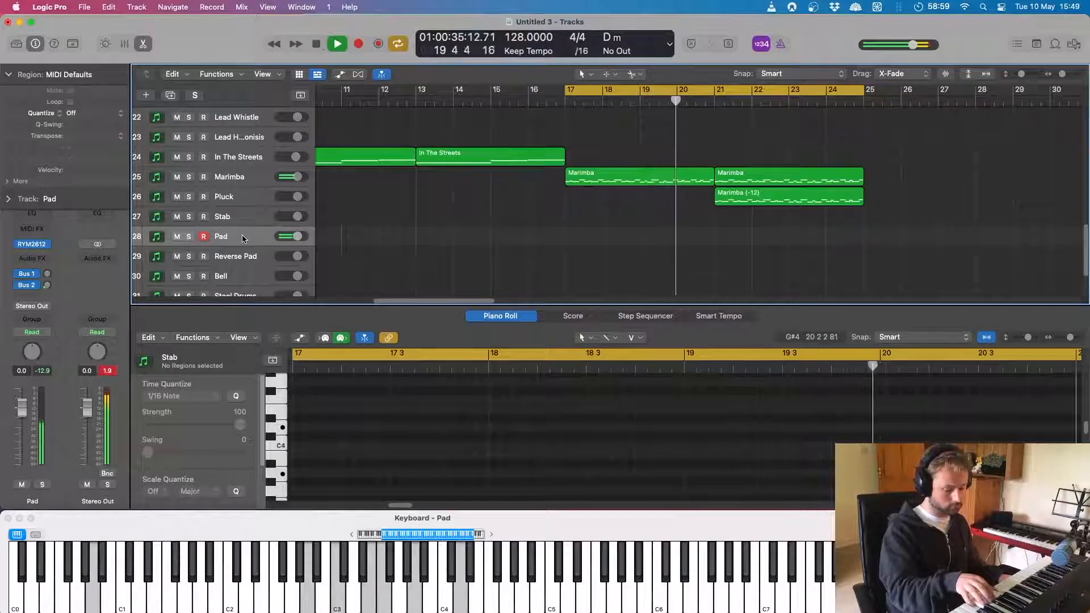
key(space)
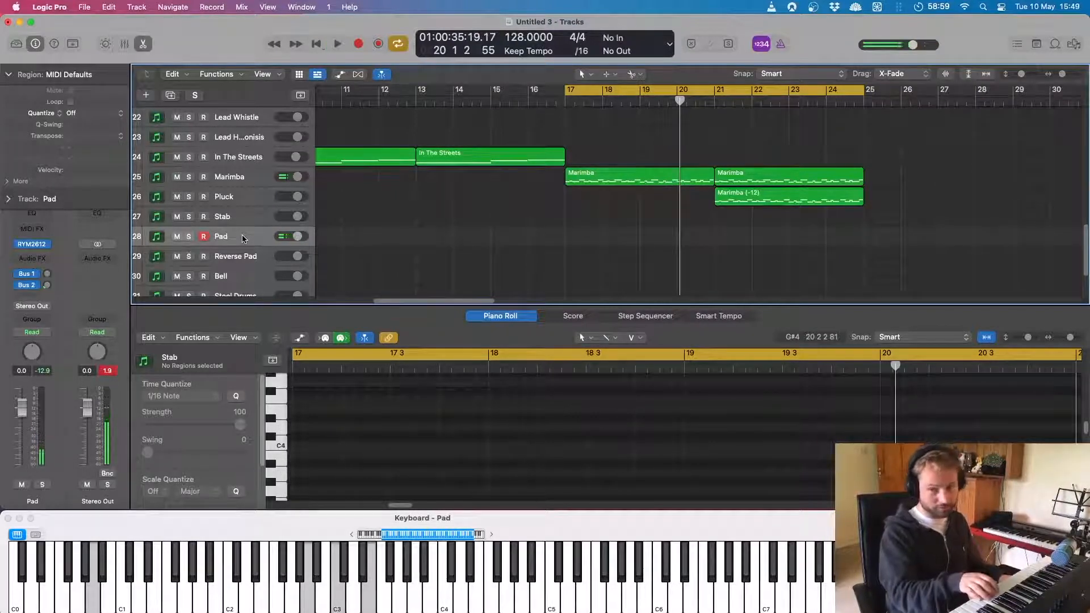
key(space)
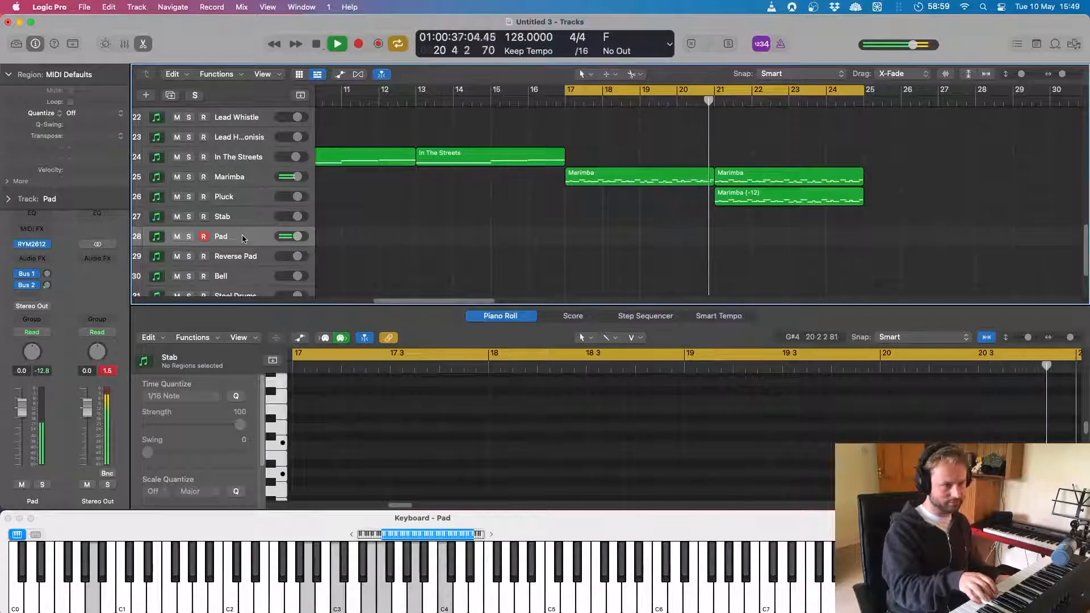
key(space)
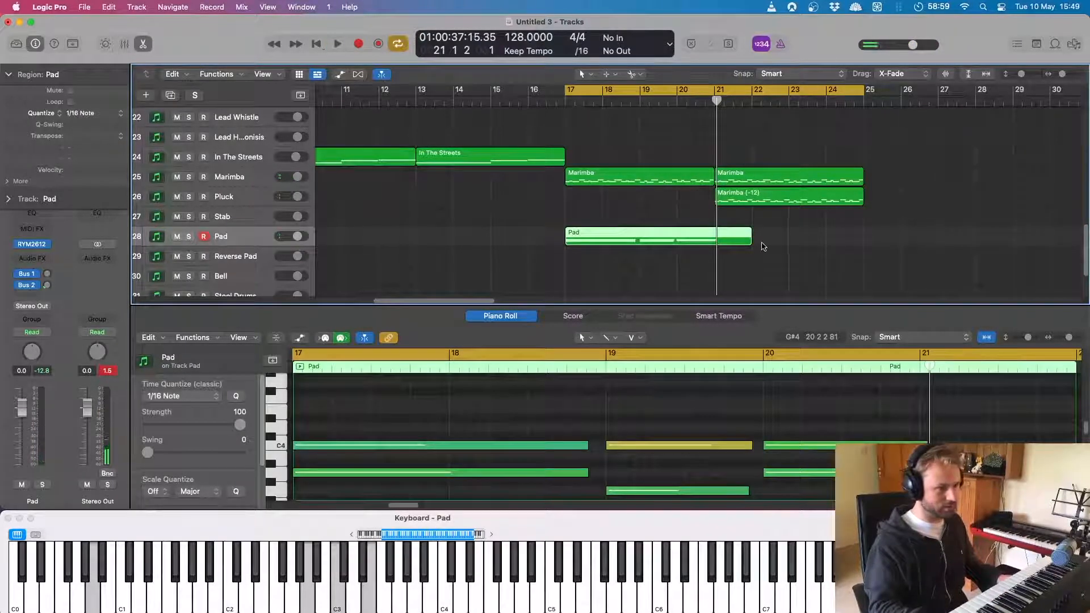
drag(750, 241, 716, 245)
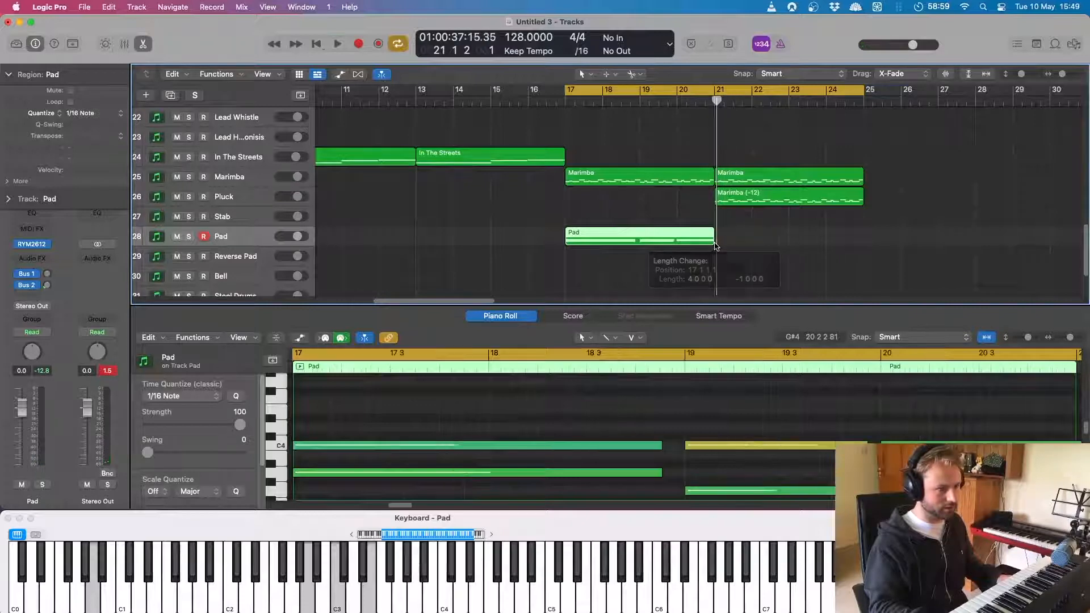
Step: Lengthen all notes in the Pad region and trim overlaps for adjacent notes, shortening the overlapped ones
key(space)
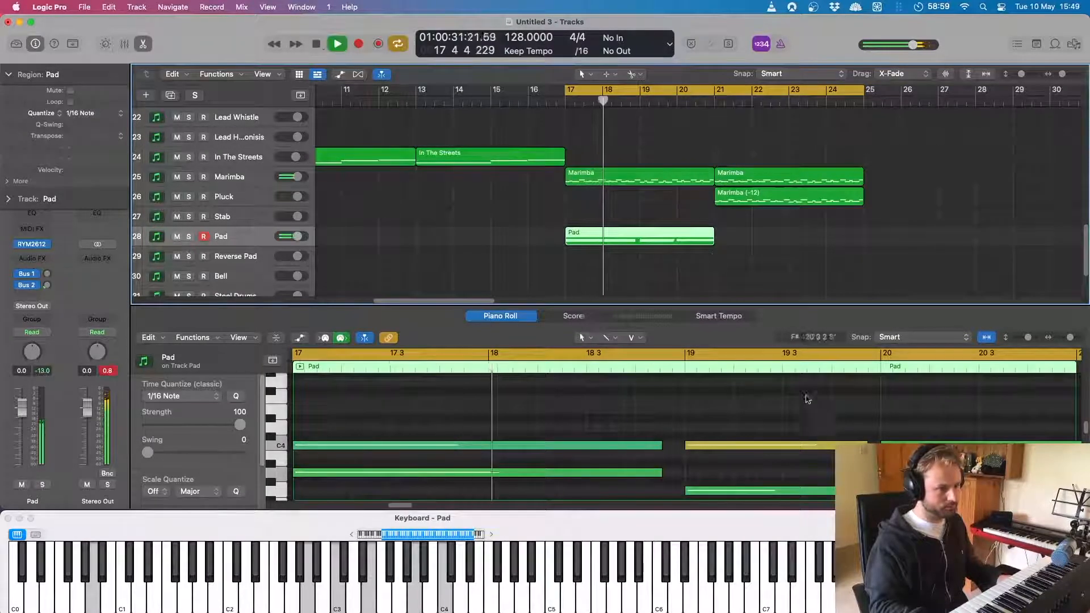
key(space)
click(748, 406)
key(super+a)
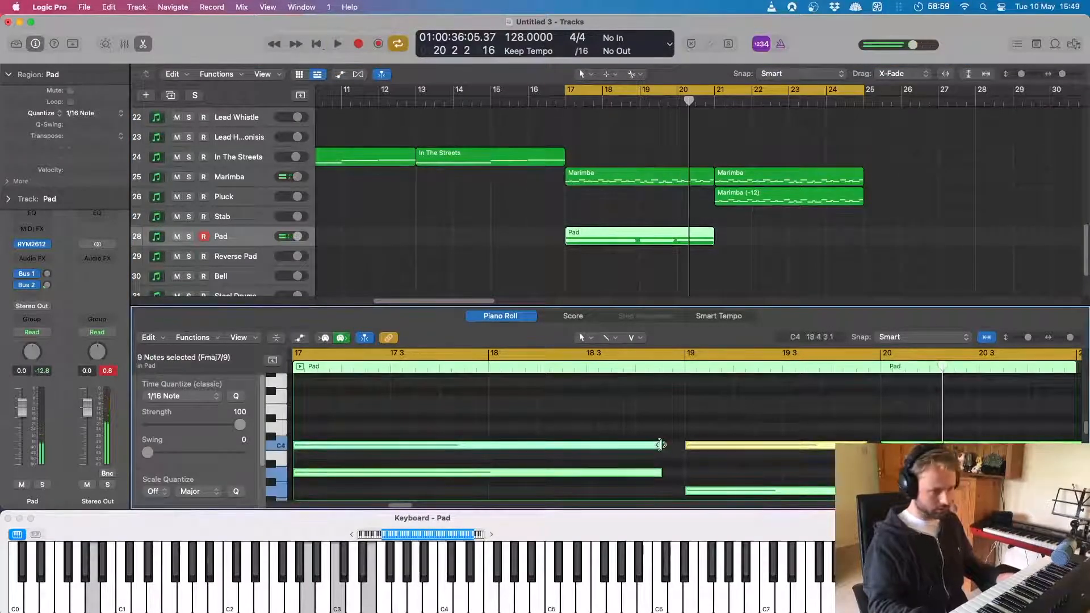
drag(661, 444, 693, 445)
right_click(684, 445)
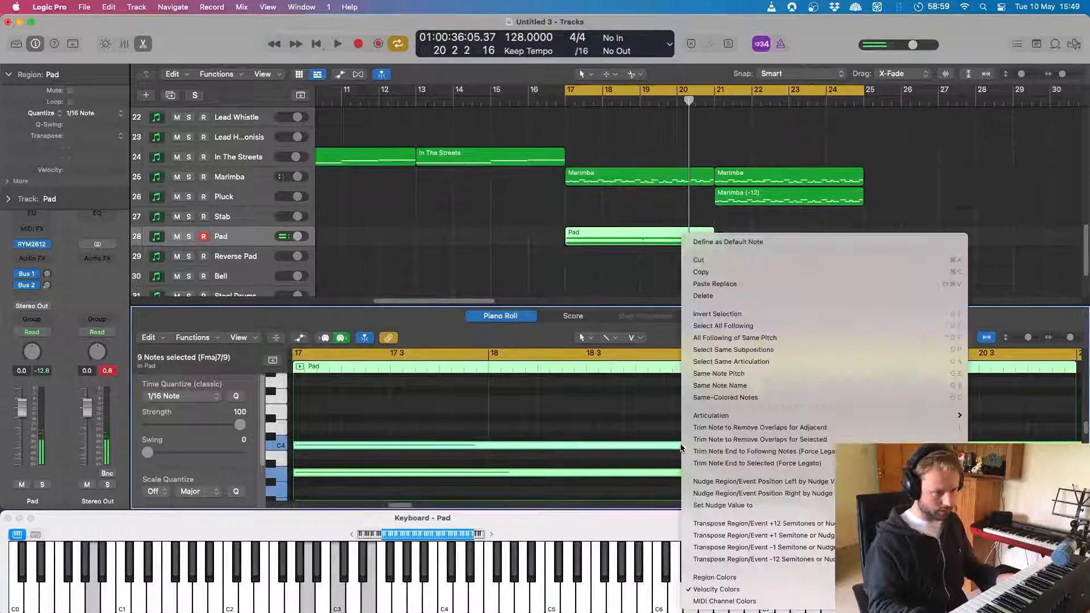
click(727, 428)
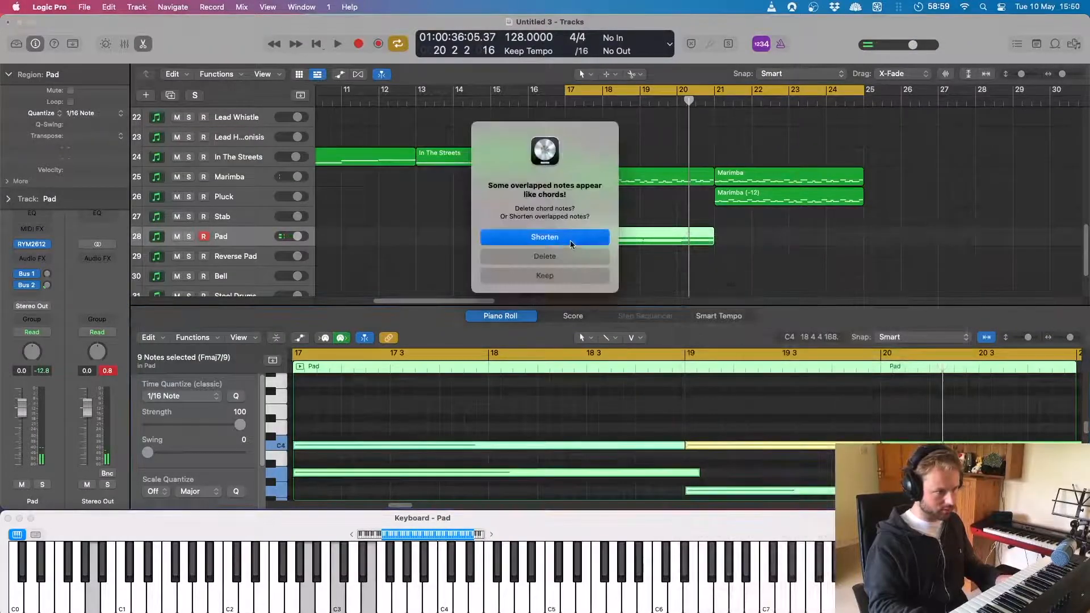
click(571, 238)
scroll(718, 450, up, 3)
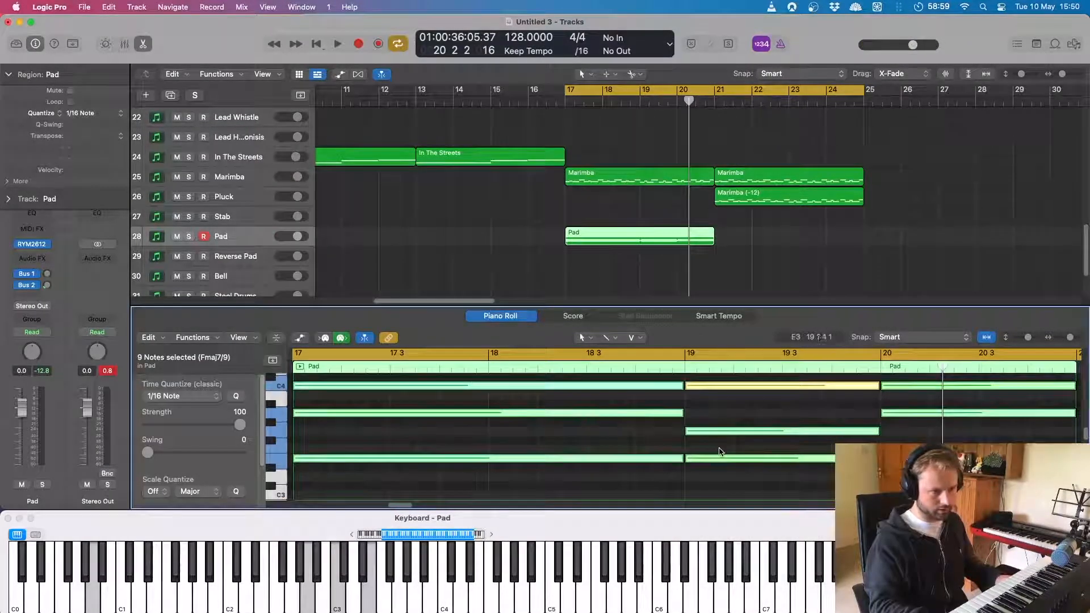
Step: Pan the Pad track to +33 and copy its bar 17 region to bar 21
key(space)
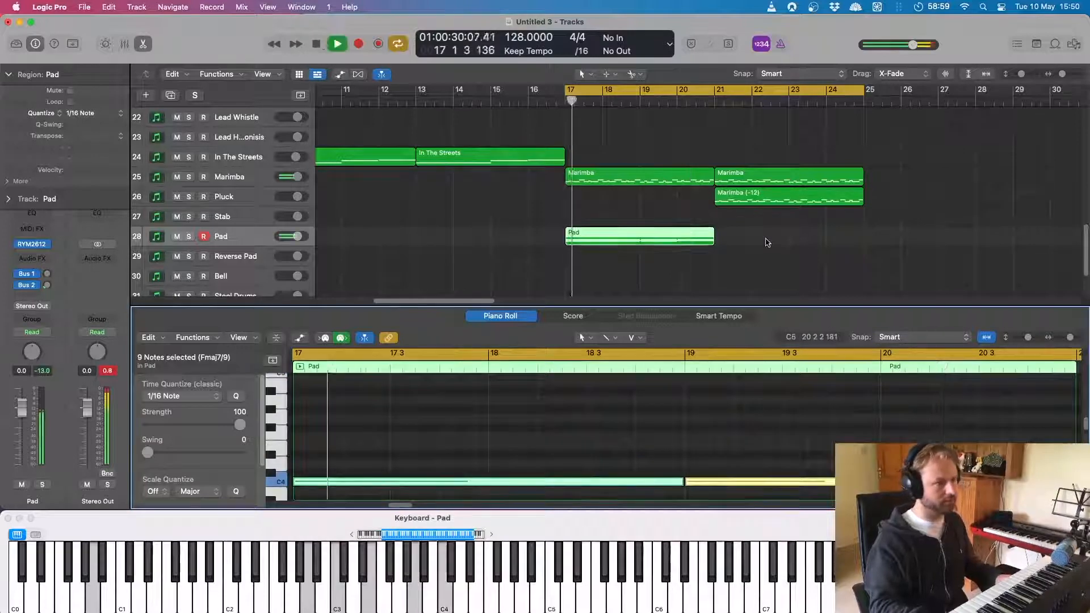
click(764, 241)
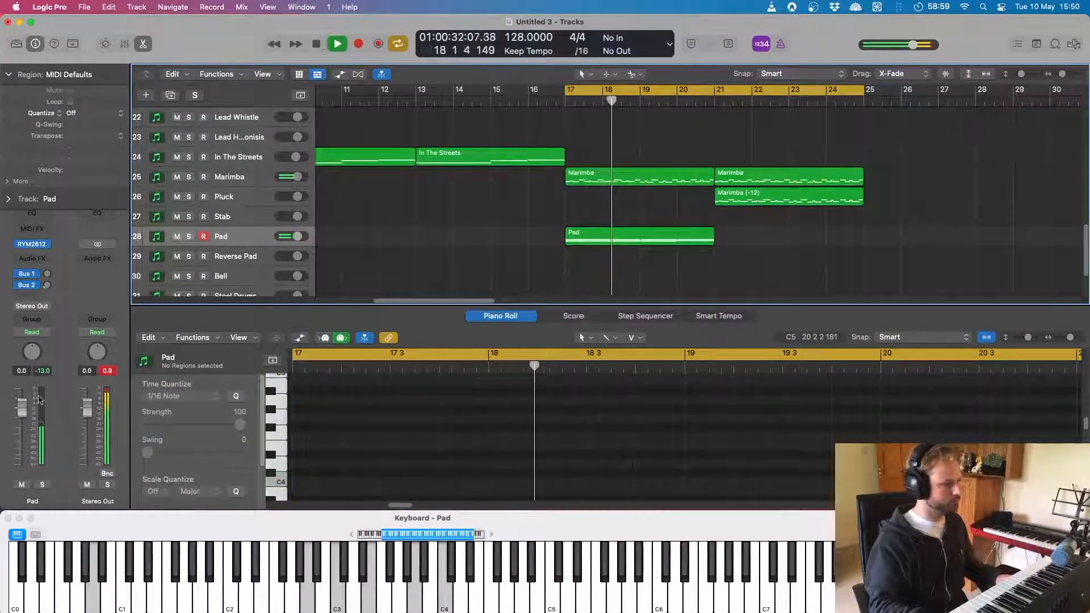
drag(36, 360, 36, 341)
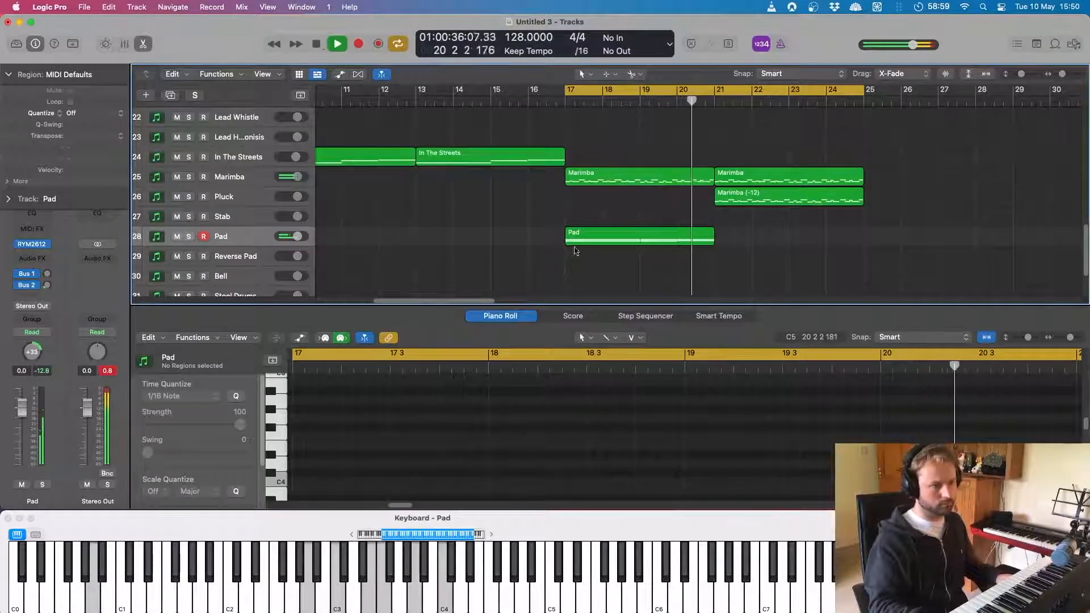
drag(588, 239, 740, 241)
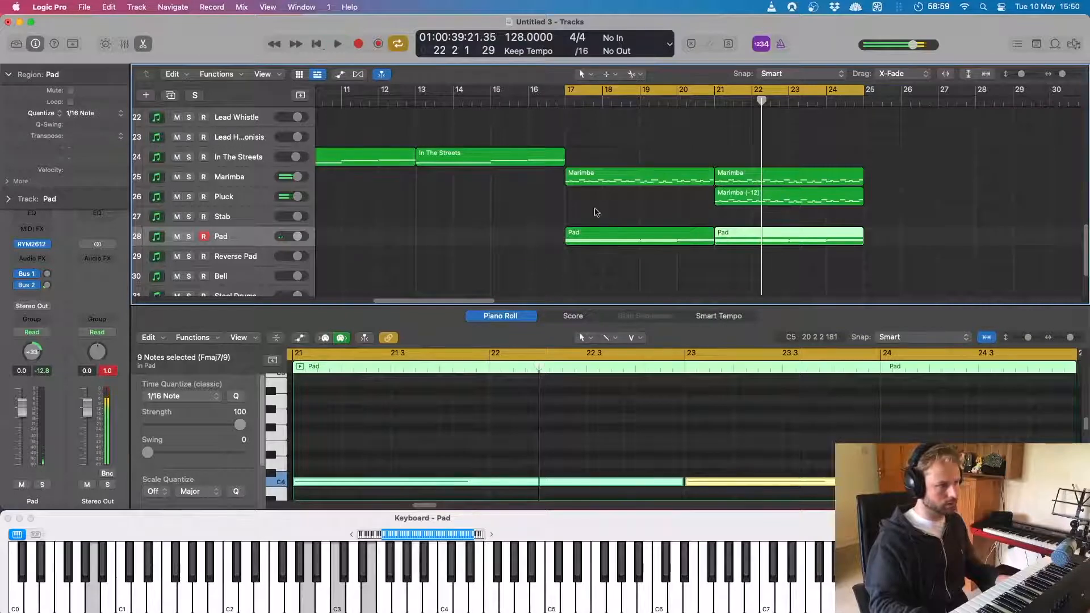
Step: Capture a played part on the Reverse Pad track over bars 20 to 25, pan the track to -25 and replay it
click(239, 249)
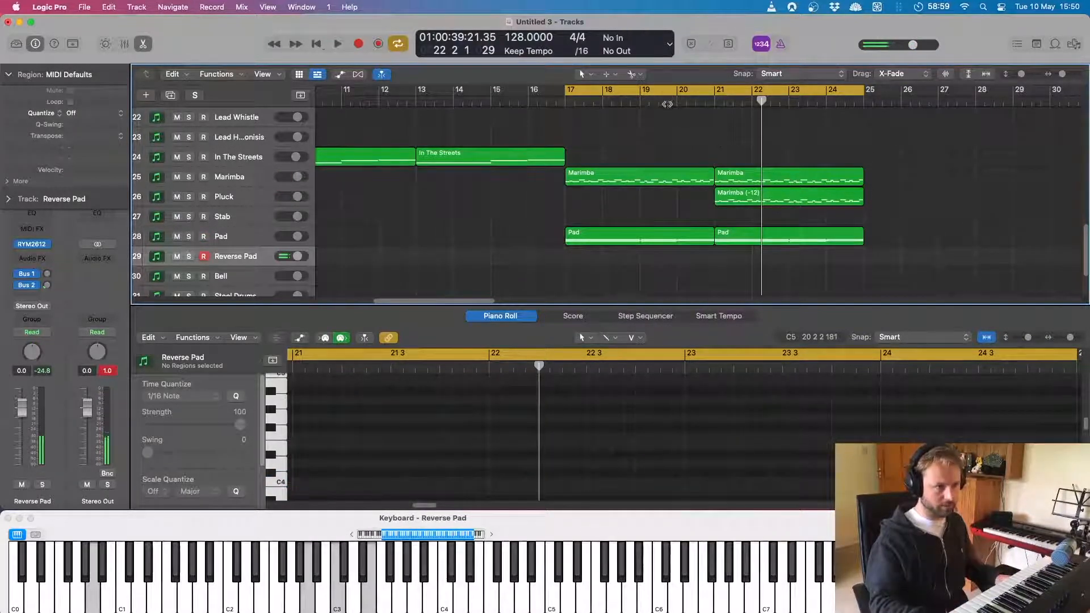
double_click(668, 104)
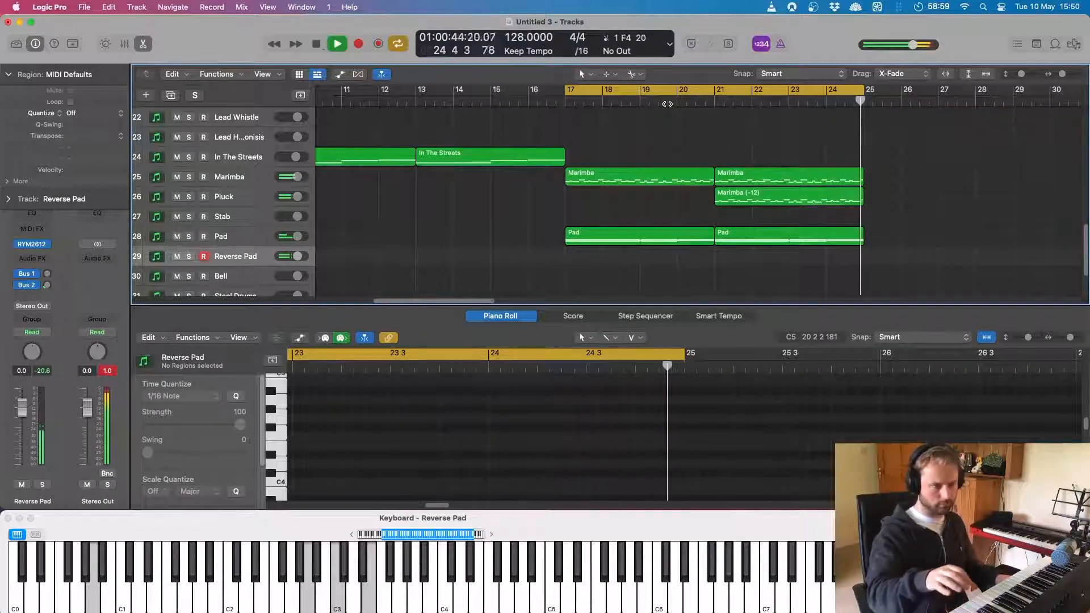
key(space)
click(379, 45)
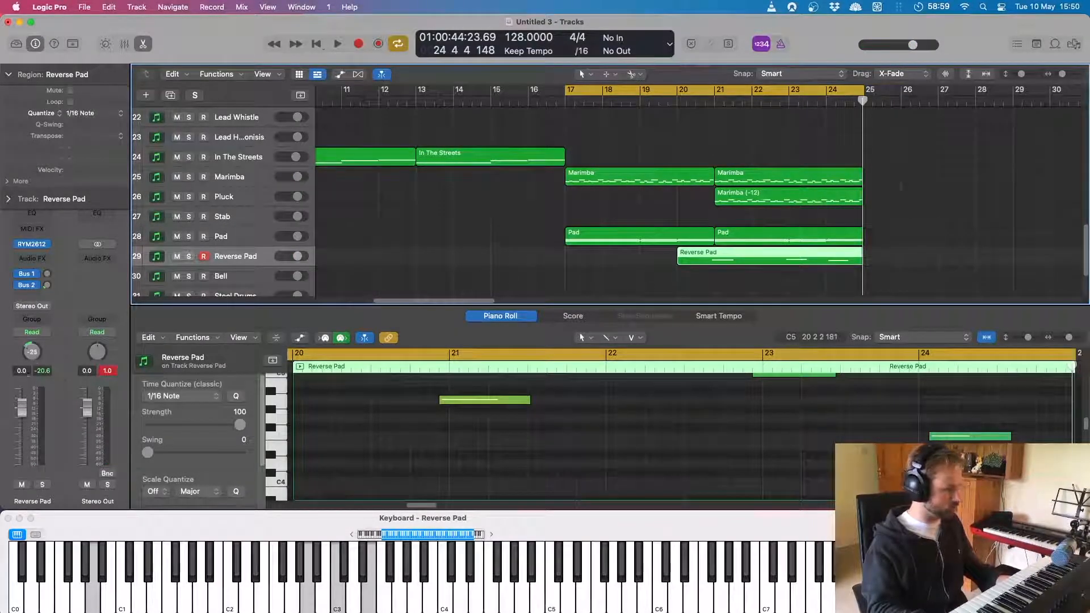
double_click(703, 100)
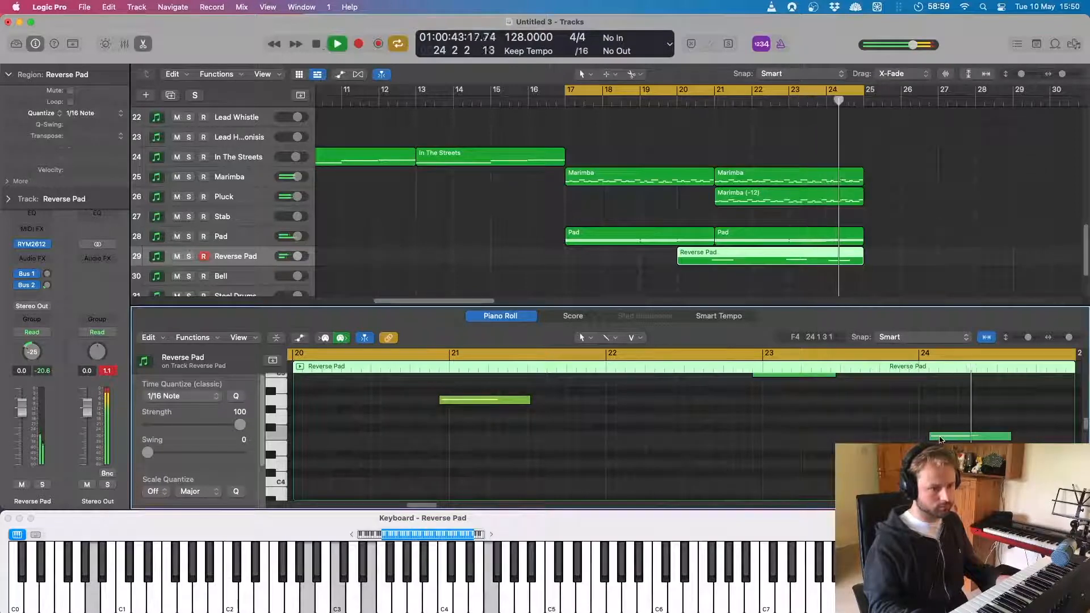
key(space)
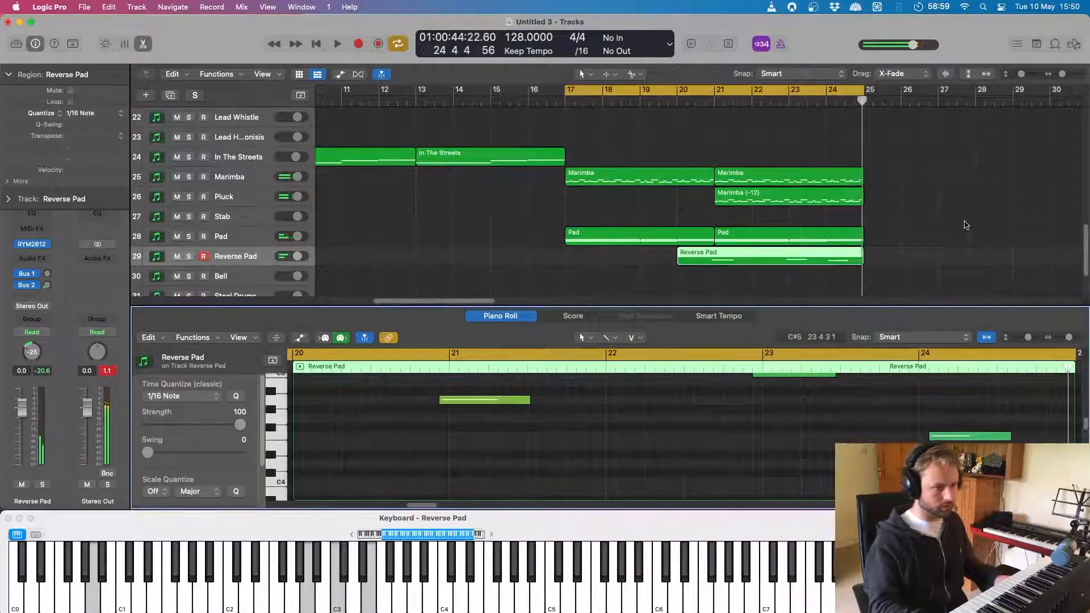
Step: Play along with the Bell sound over the loop across bars 17 to 25
scroll(890, 248, down, 3)
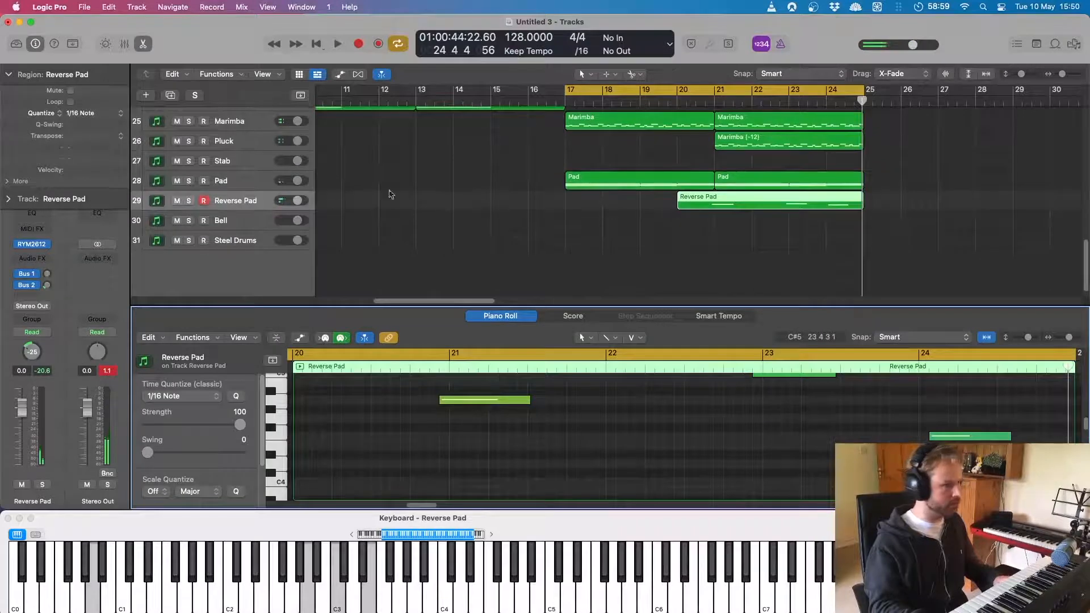
click(239, 217)
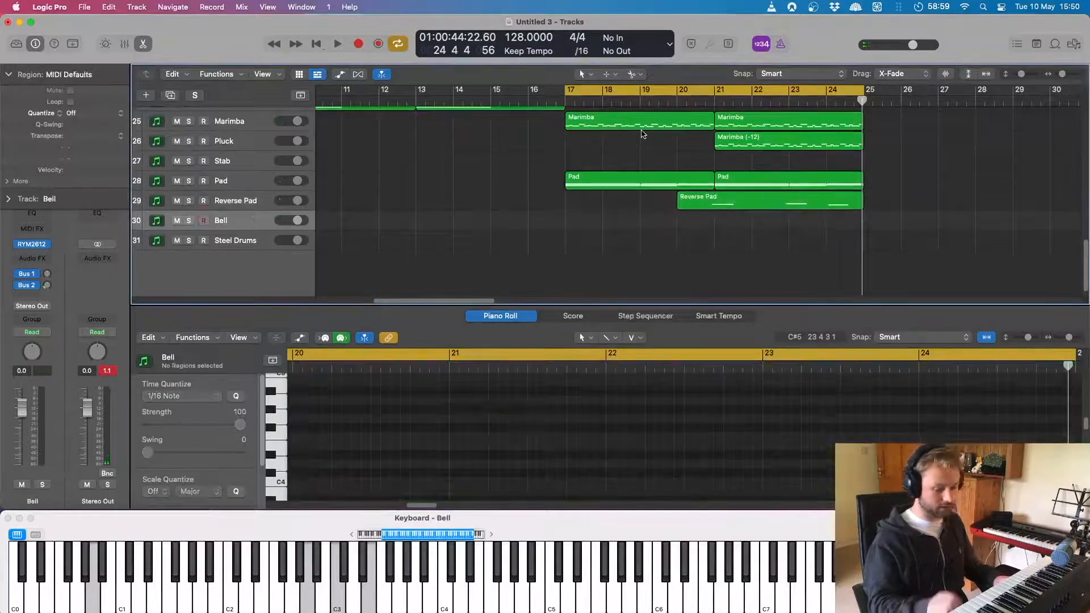
key(space)
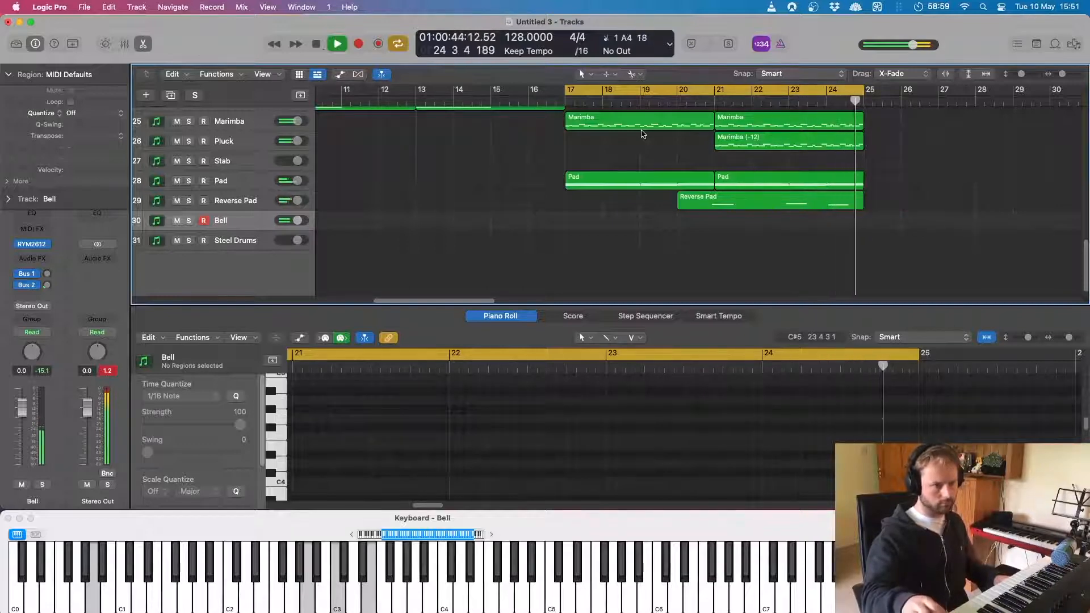
key(space)
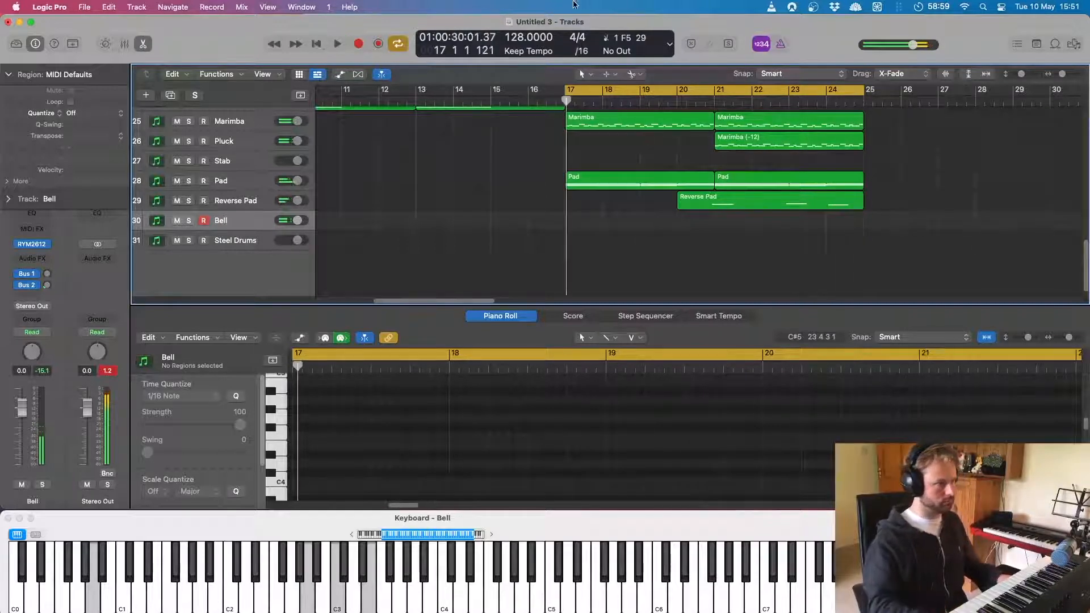
Step: Capture the part just played on the Bell track, split its region at bar 21 and delete the half before it
click(379, 44)
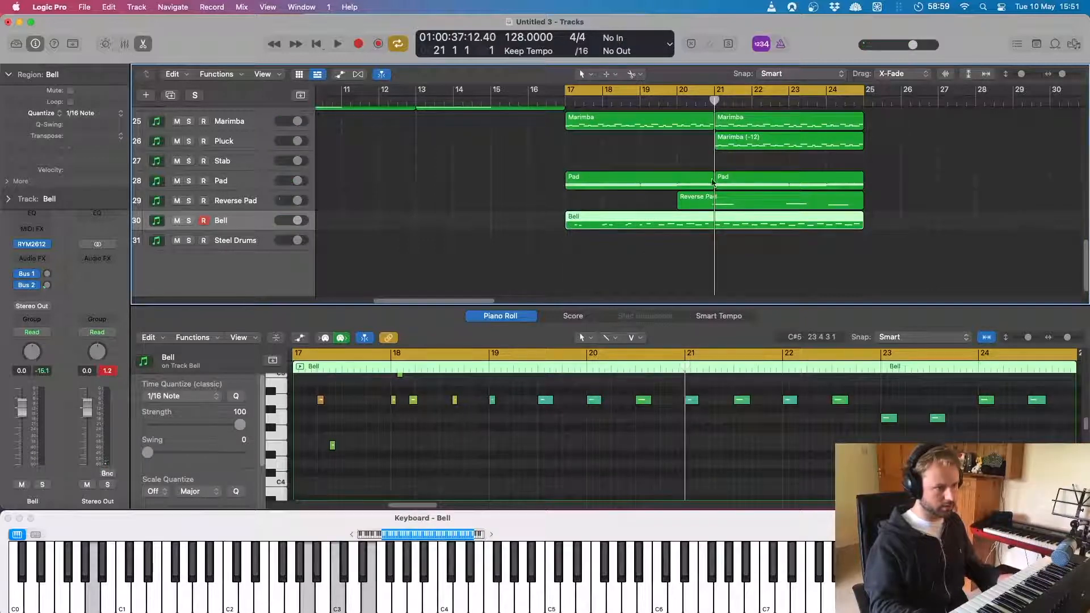
right_click(715, 221)
click(724, 223)
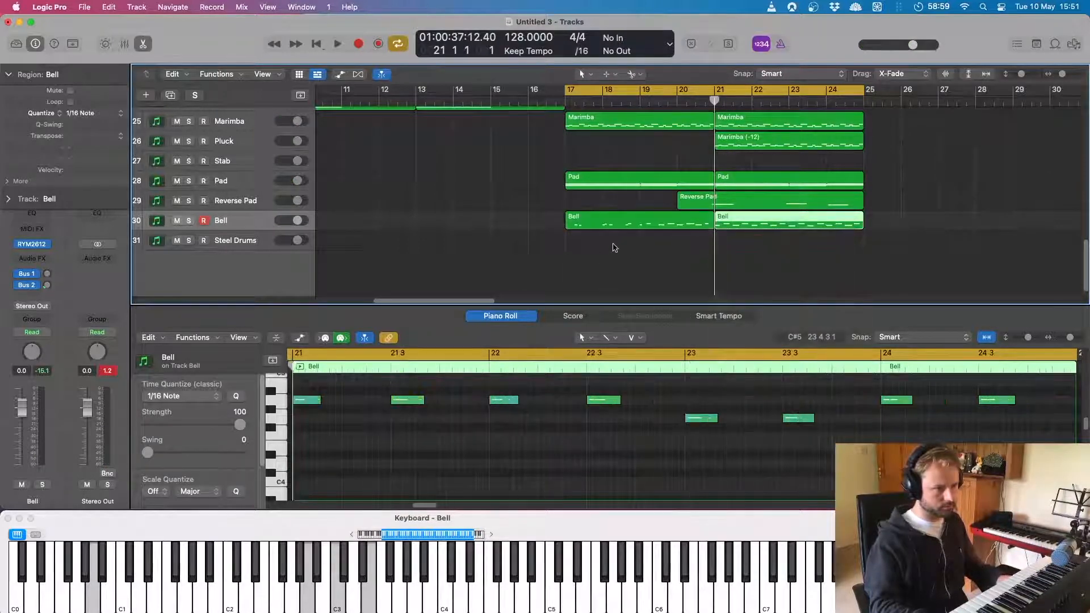
click(615, 248)
click(618, 228)
key(Delete)
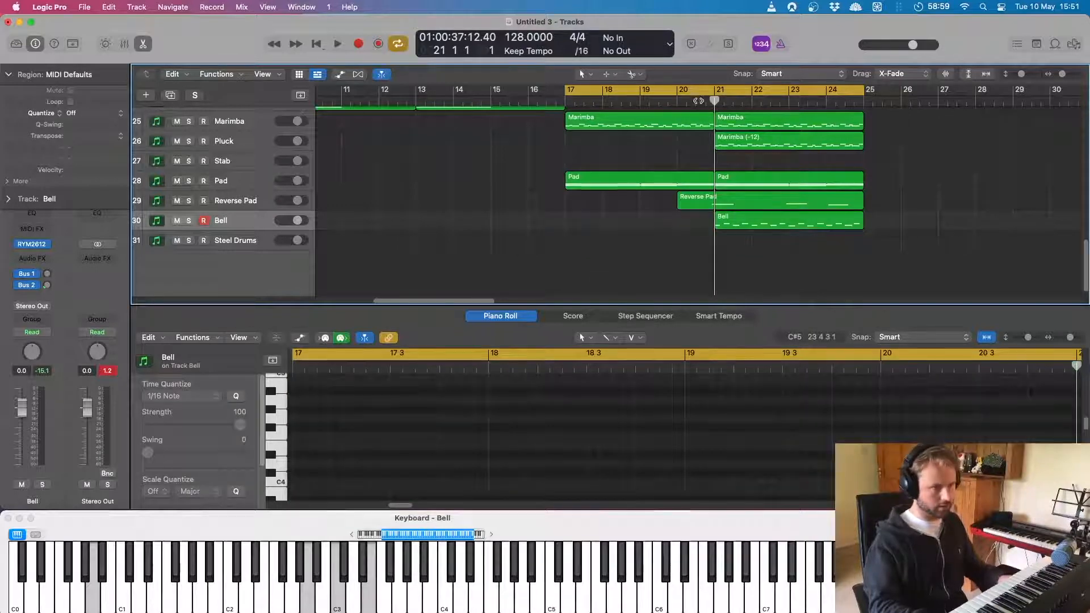
Step: Play the arrangement from just before bar 21 to hear the trimmed Bell part in context
click(699, 100)
key(space)
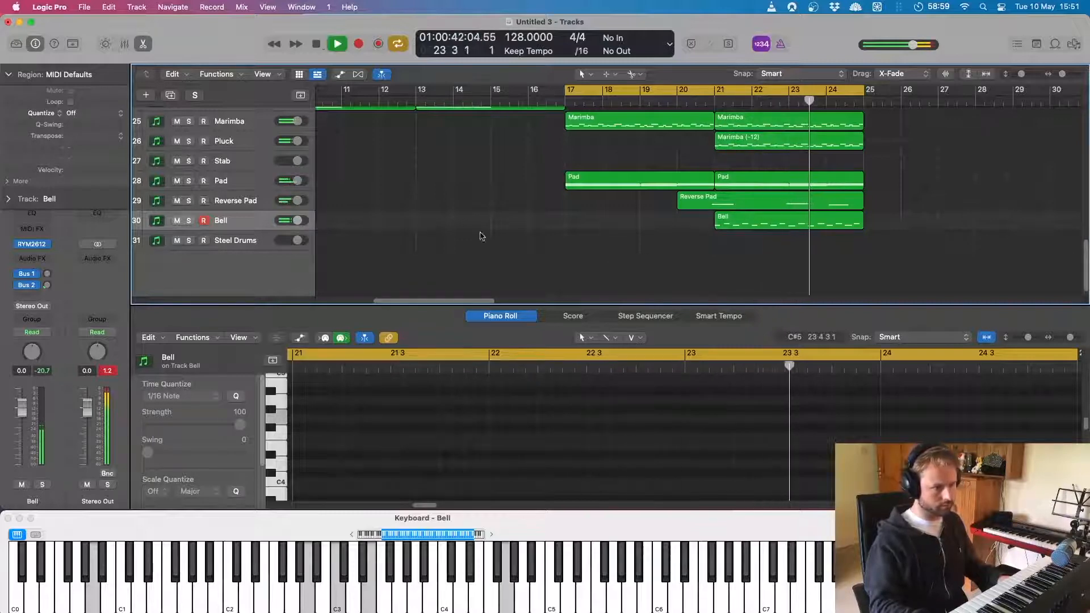
key(space)
Step: Automate the Bell track's pan from +63 at bar 21 to -64 at bar 25, and replay the sweep from bar 21
key(a)
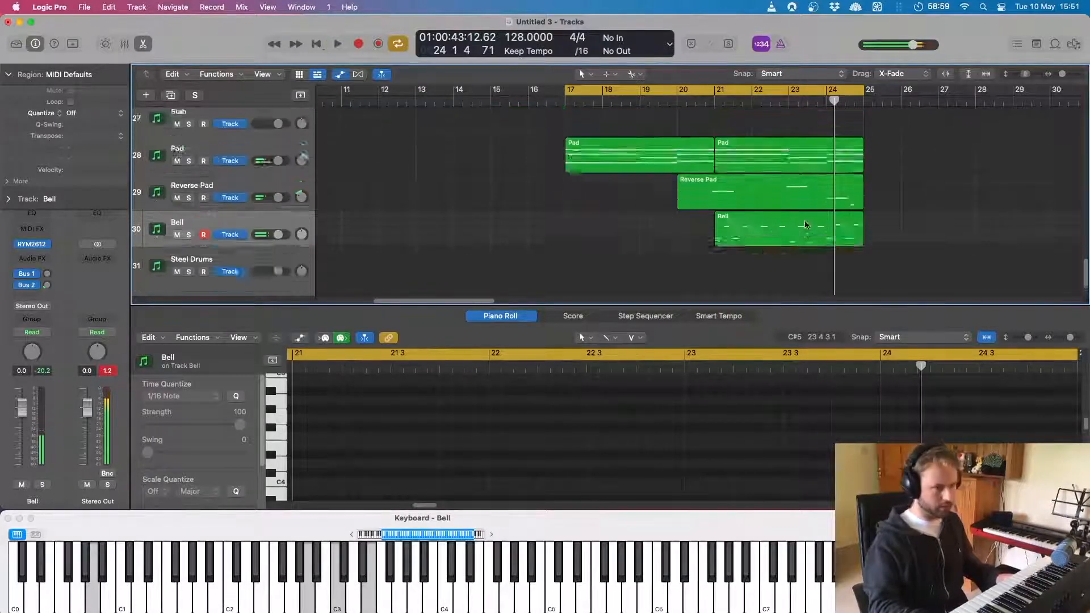
click(239, 249)
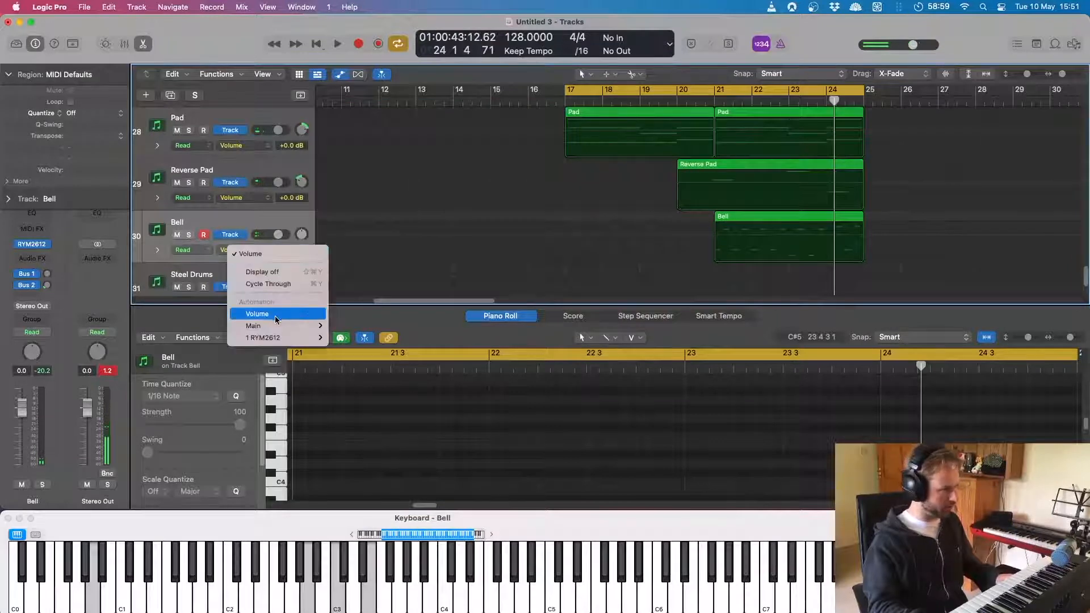
mouse_move(279, 326)
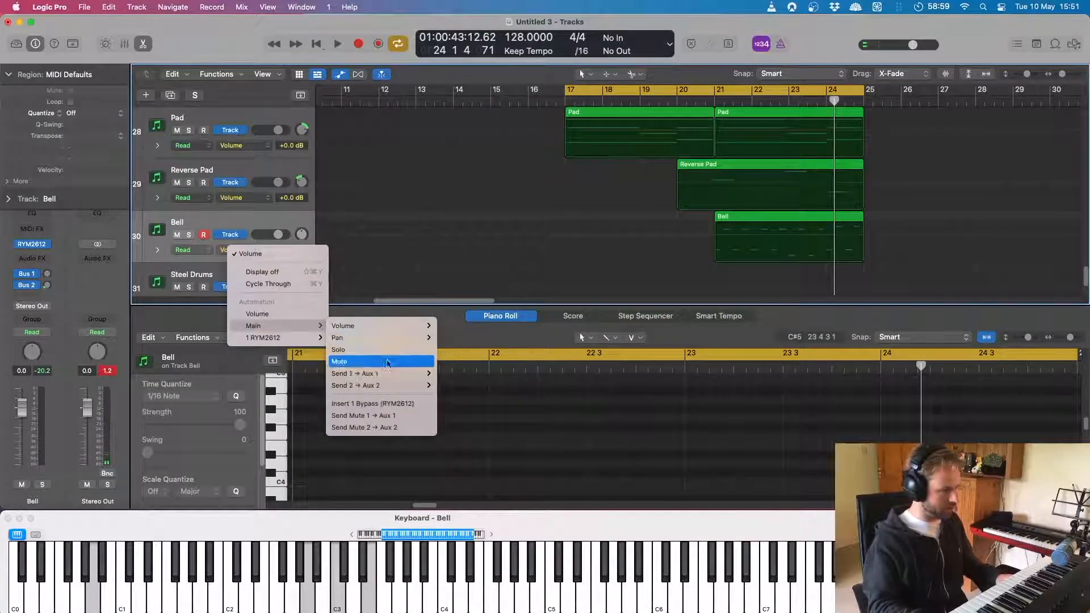
mouse_move(390, 374)
click(389, 339)
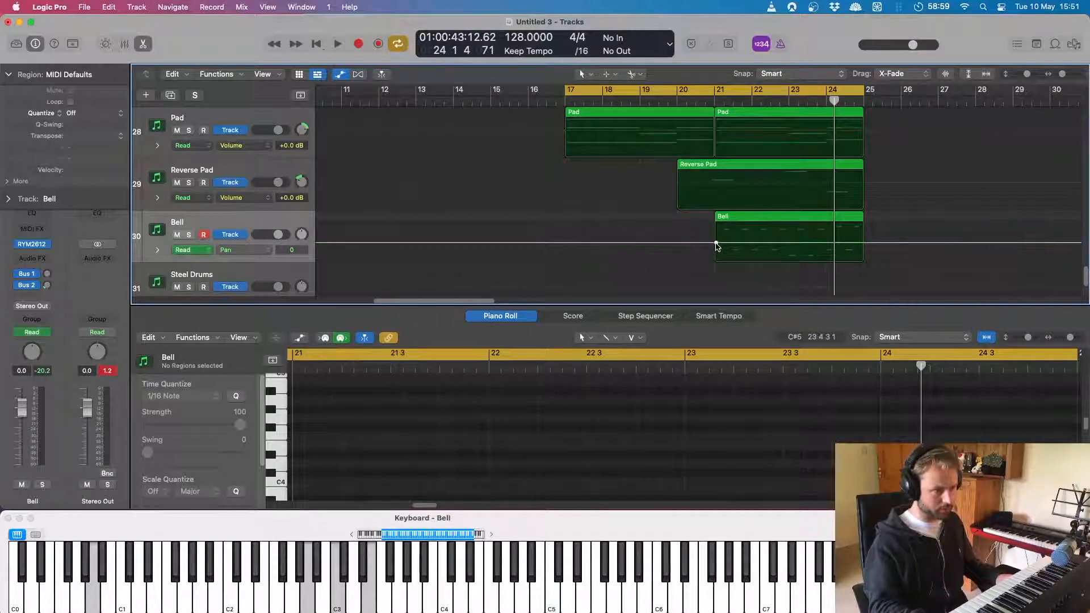
drag(717, 244, 716, 260)
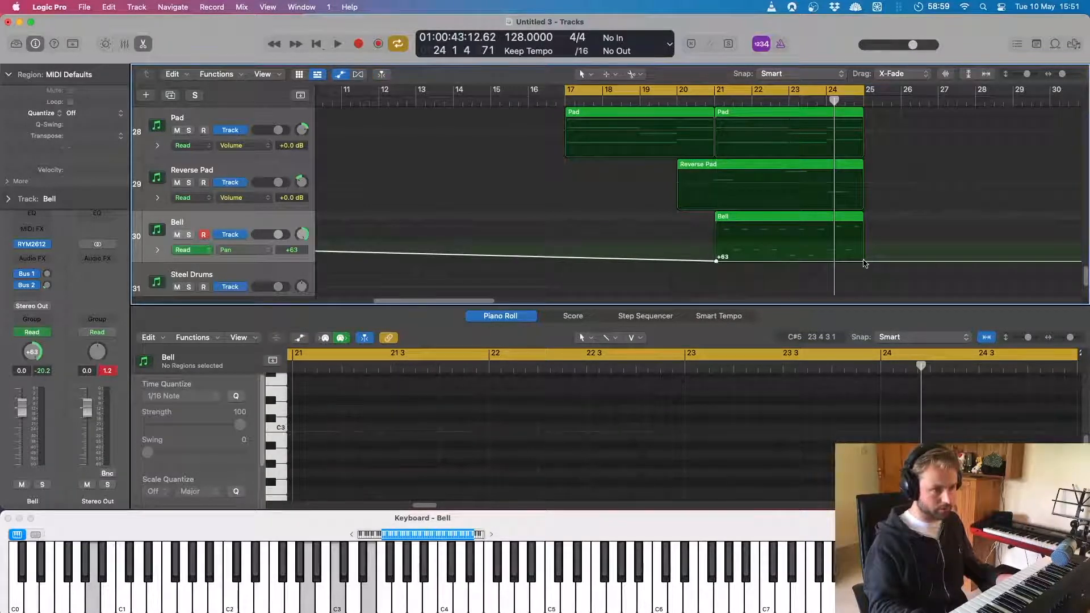
drag(863, 262, 864, 224)
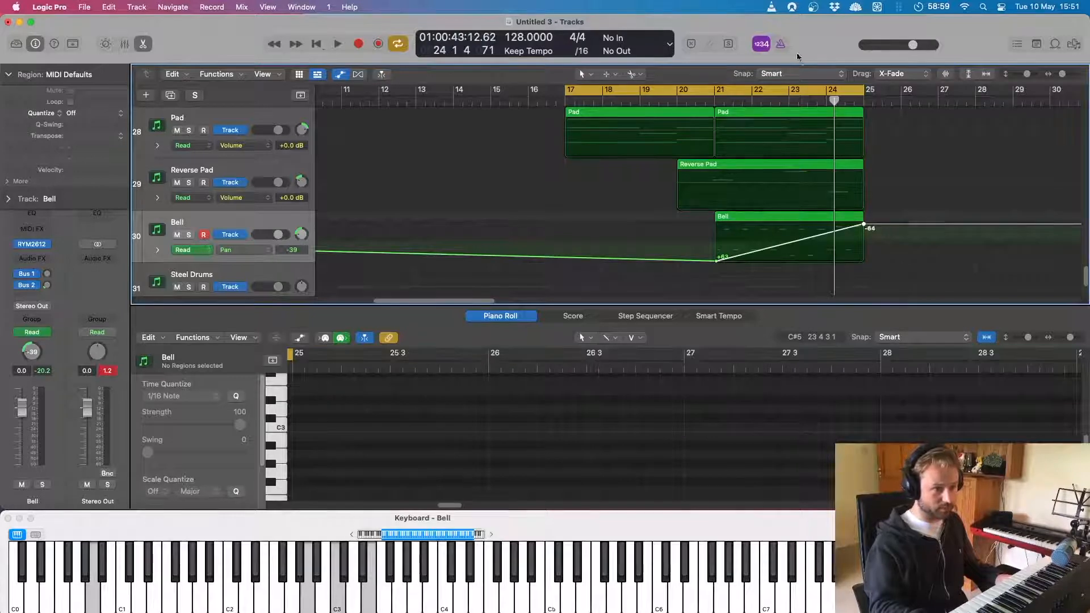
double_click(713, 101)
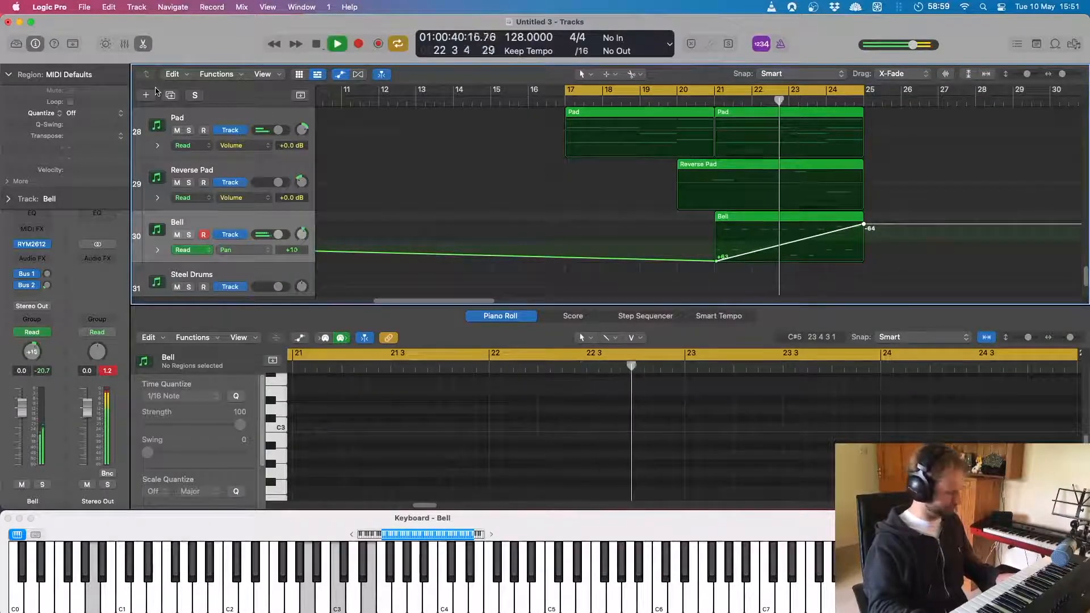
key(a)
Step: Audition the Steel Drums sound over the looped section, and turn off cycle playback
click(241, 240)
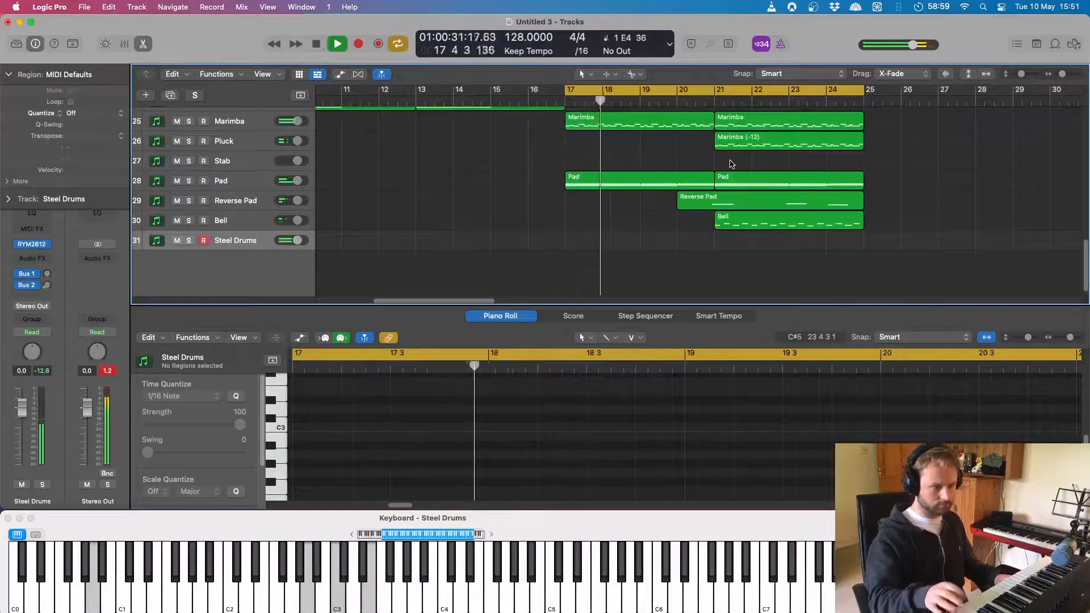
key(space)
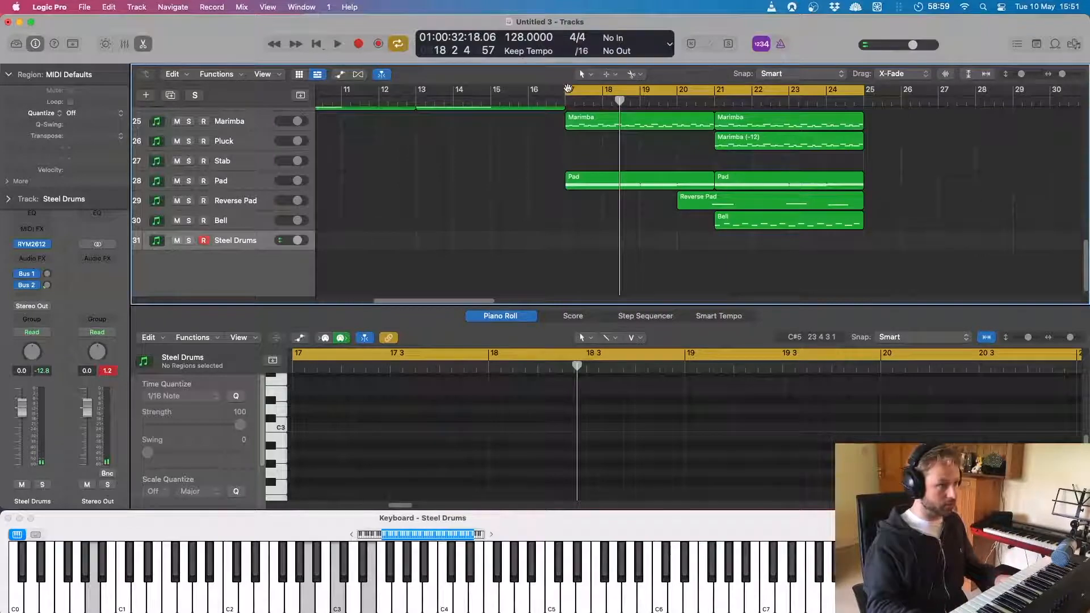
click(569, 91)
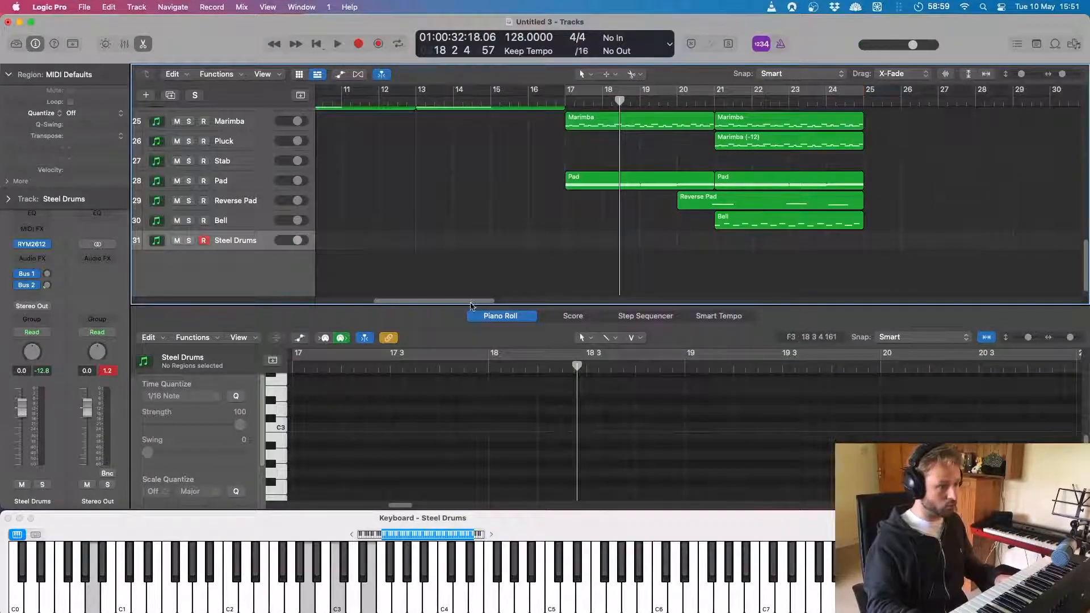
Step: View the Steel Drums track's RYM2612 synth, close it and return the playhead to bar 1
scroll(398, 278, left, 10)
scroll(453, 270, up, 15)
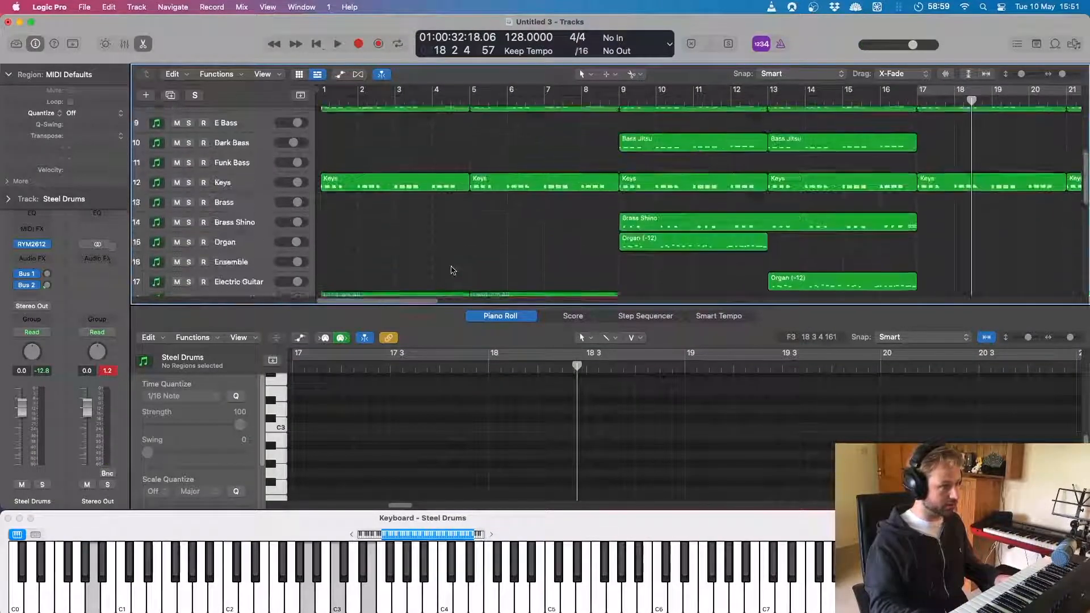
scroll(452, 270, up, 8)
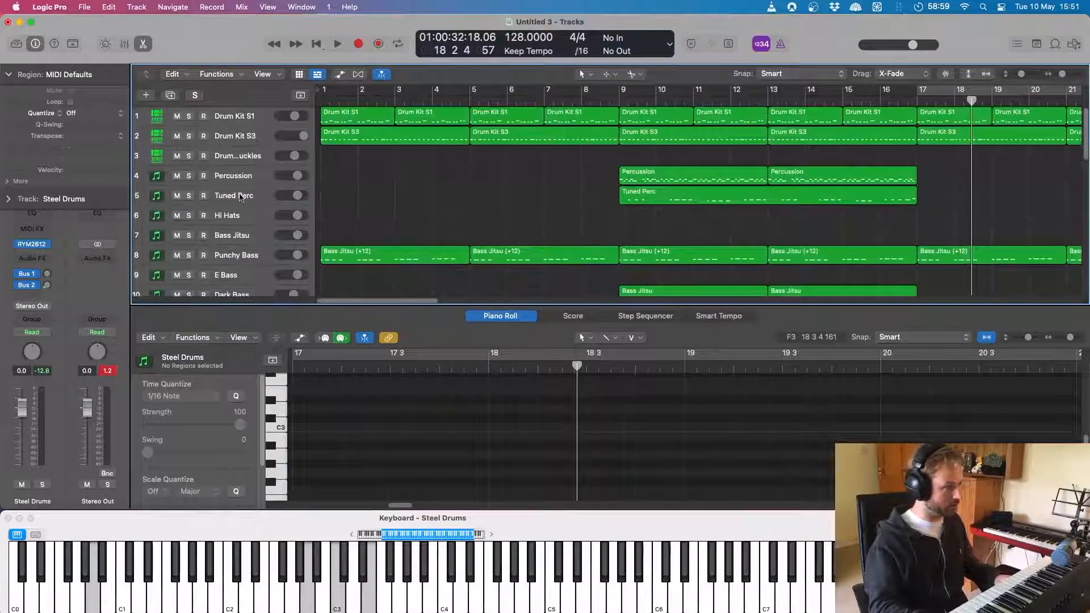
click(34, 244)
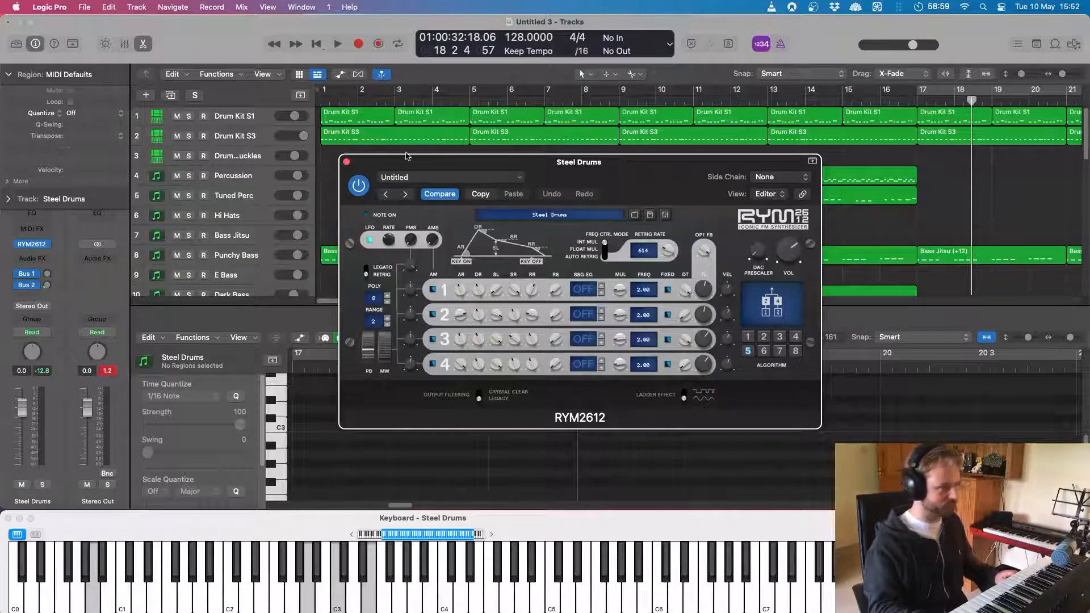
click(347, 163)
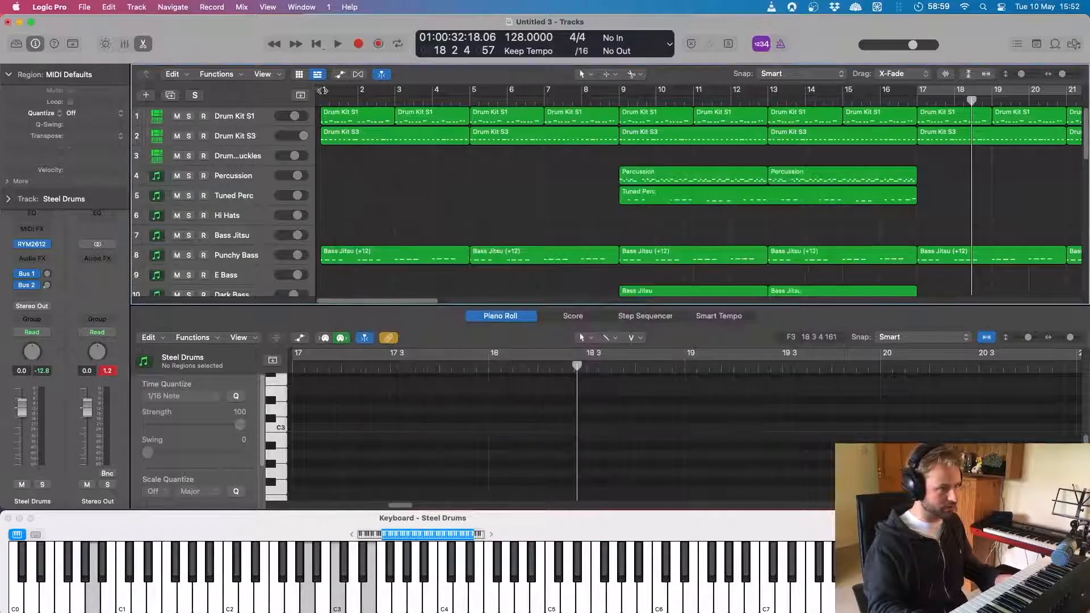
click(319, 100)
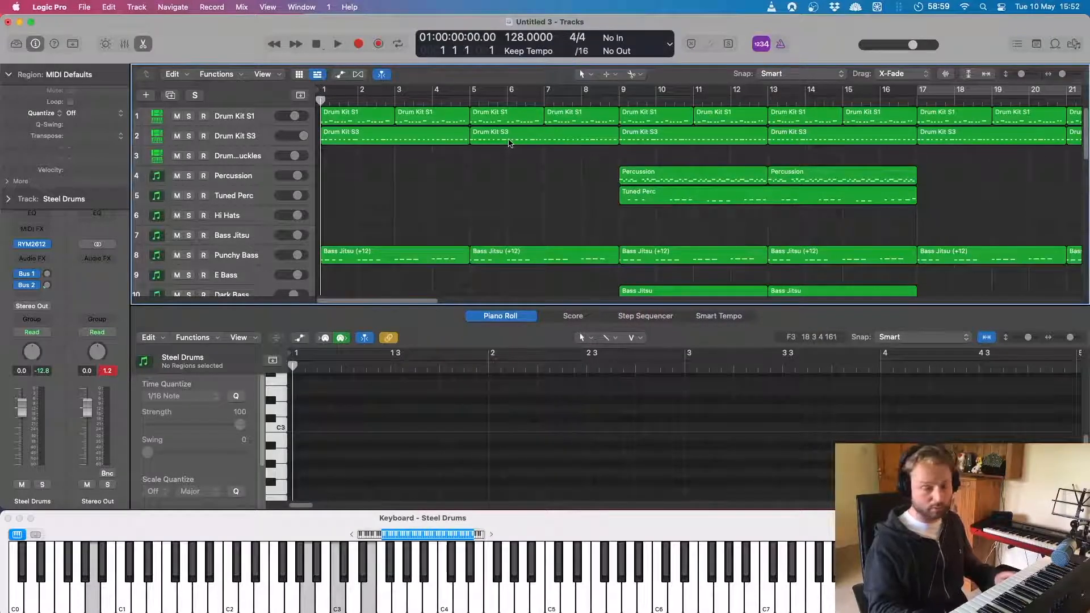
Step: Examine the operator controls of the RYM2612 synth on the Steel Drums track again and close it
click(31, 245)
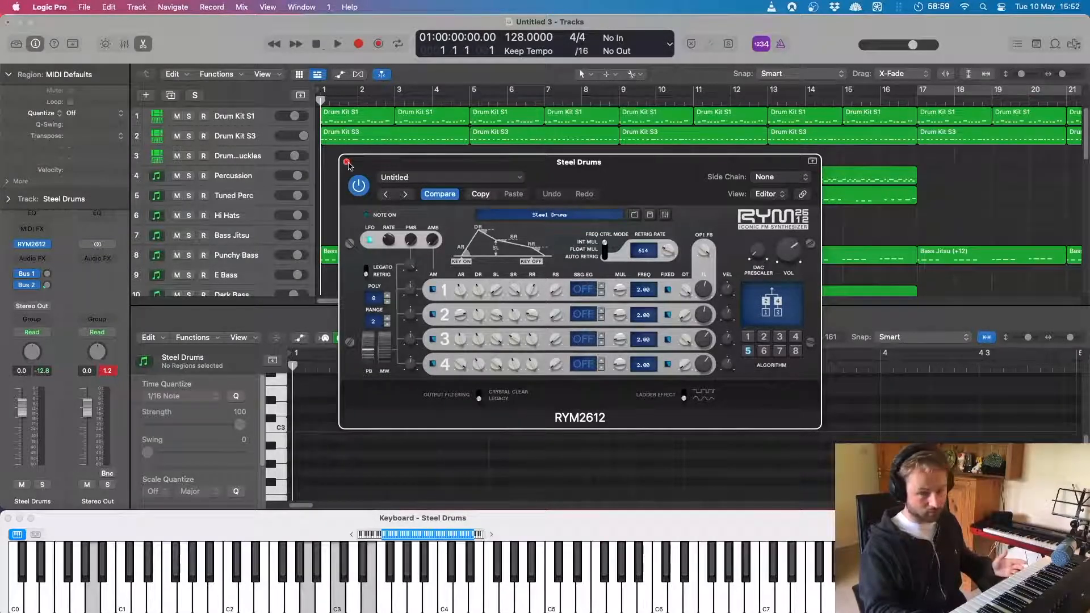
mouse_move(625, 284)
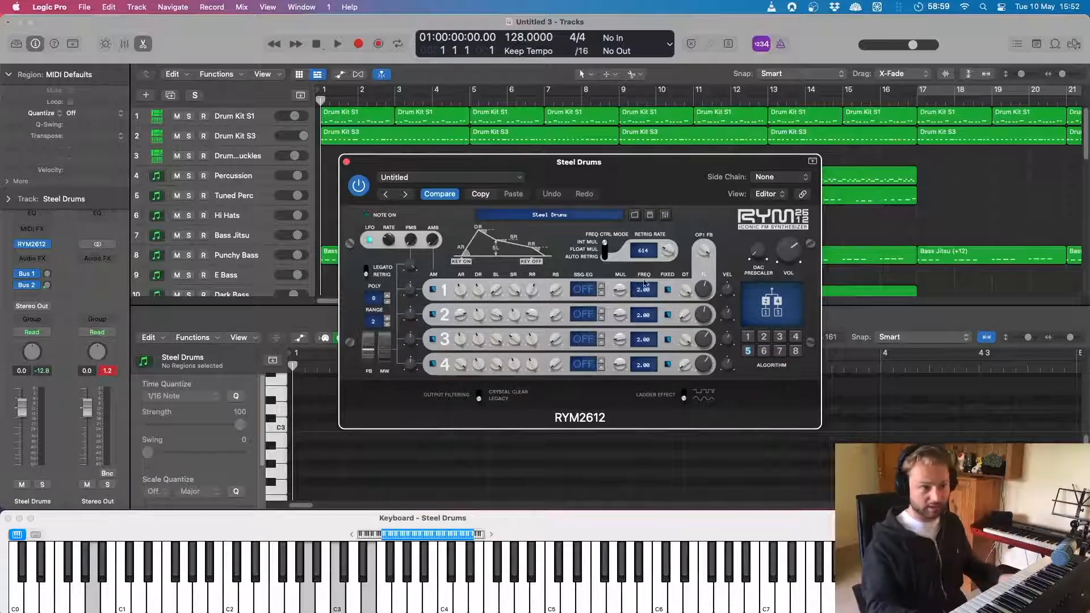
click(347, 163)
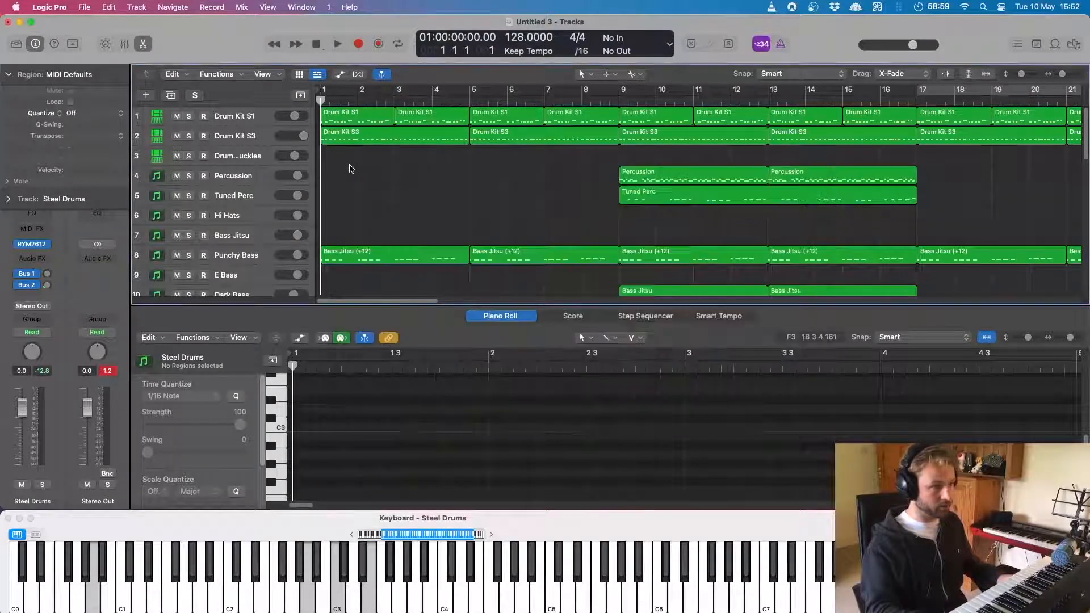